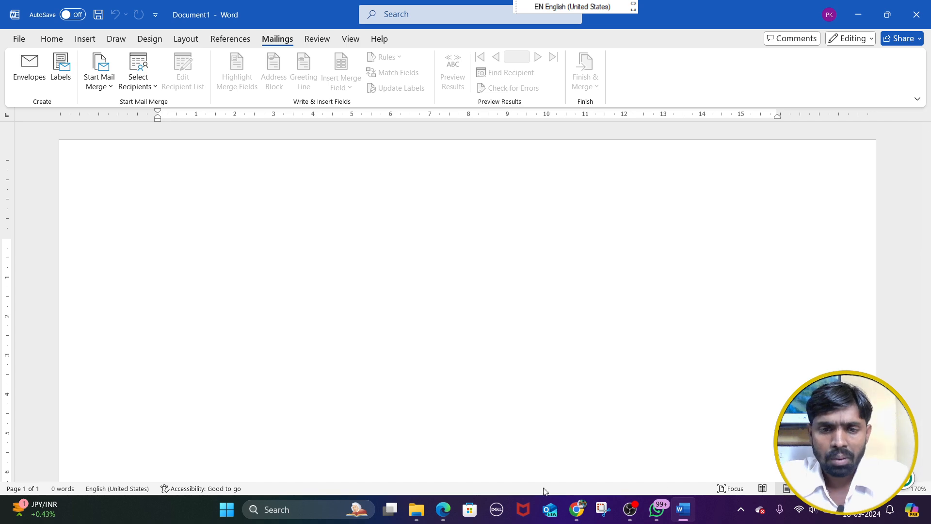
Open the mail merge question presentation in PowerPoint and view the questions on slides 2 and 3
click(857, 15)
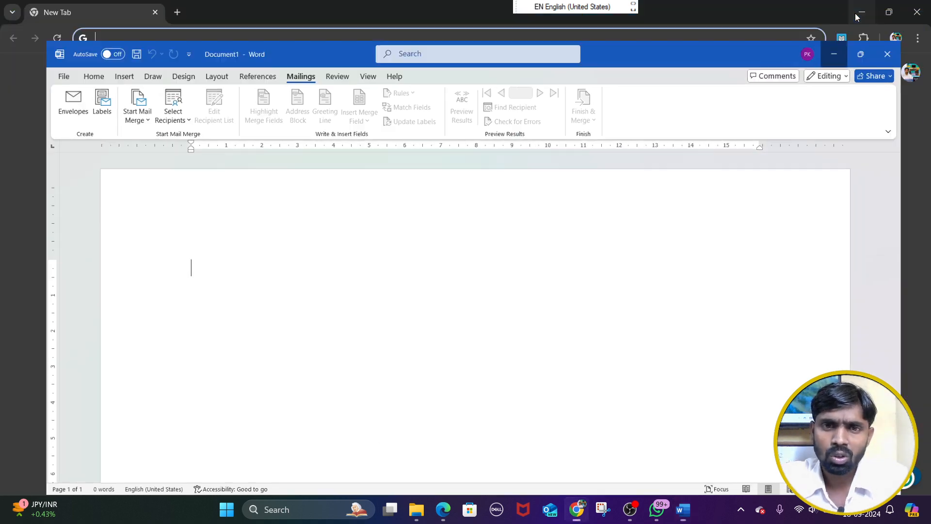
click(862, 13)
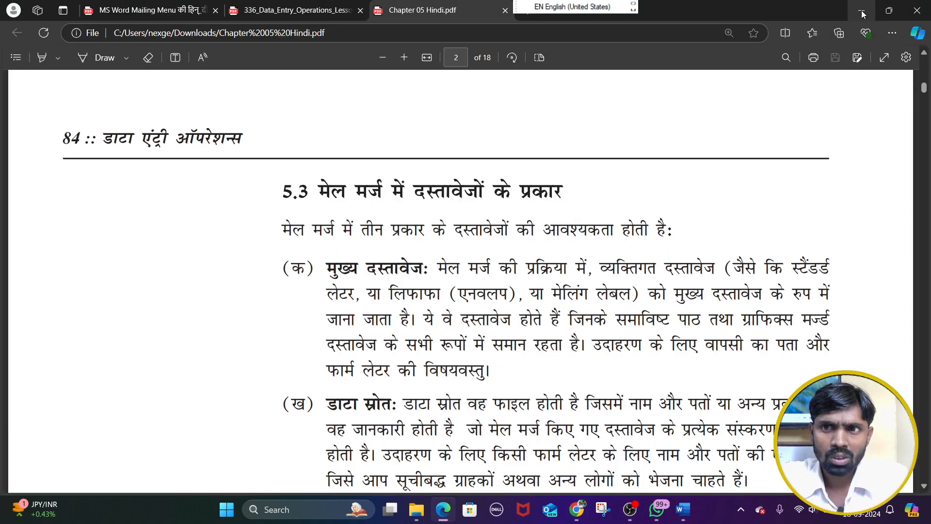
click(426, 511)
double_click(162, 146)
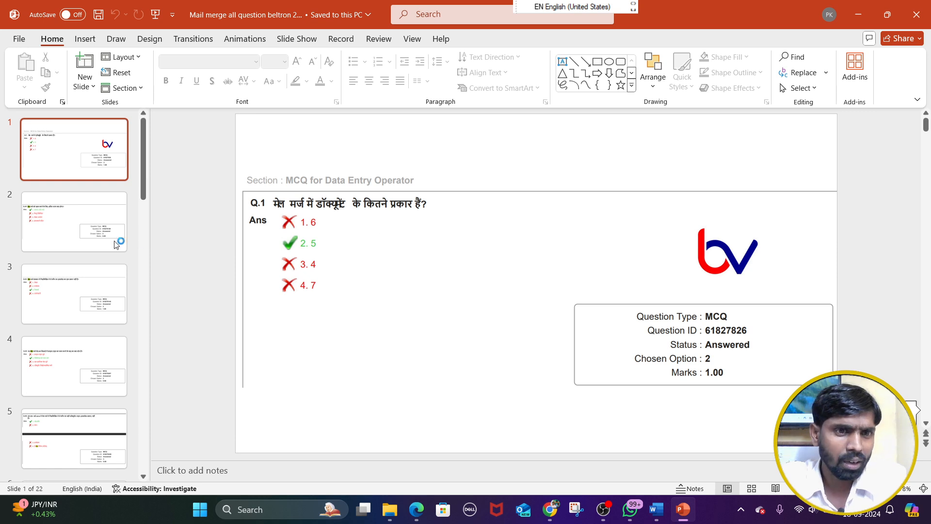
click(94, 241)
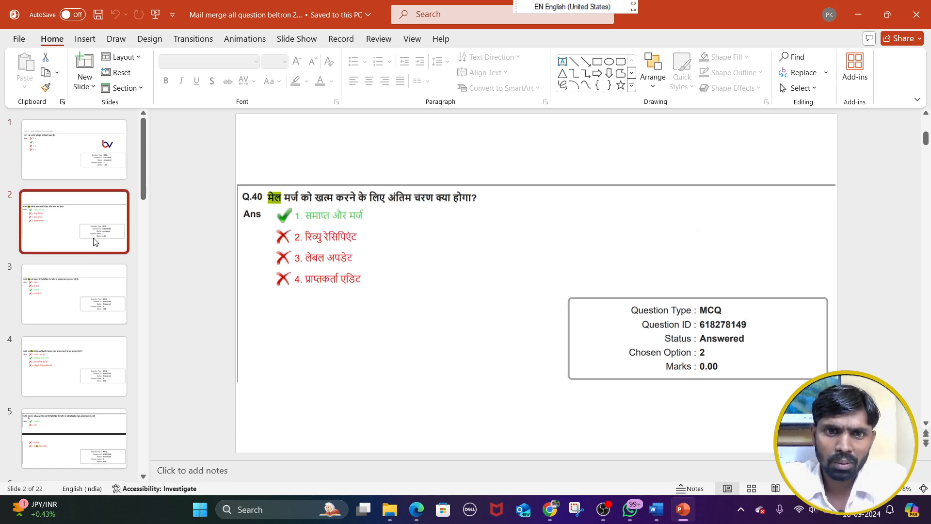
click(76, 310)
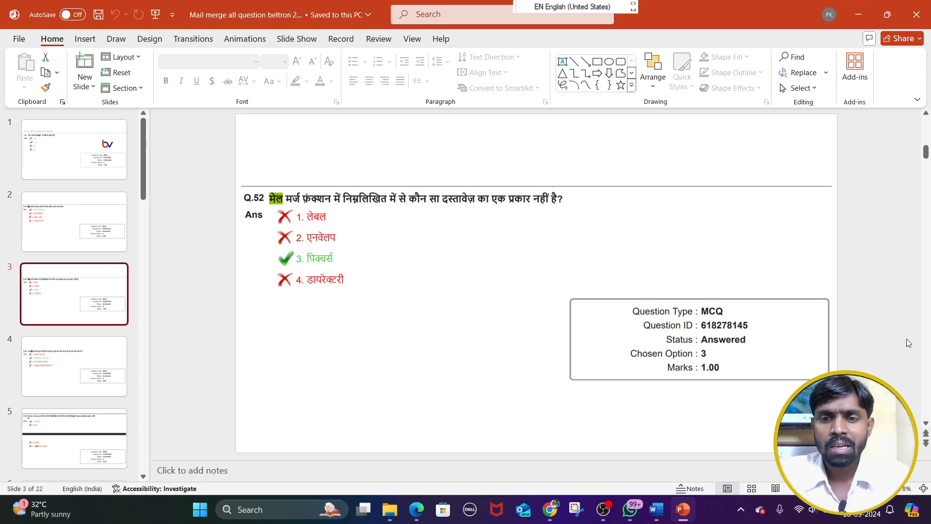
Switch to Word and outline the Create, Start Mail Merge, Write & Insert Fields, Preview Results and Finish group names in red
click(665, 514)
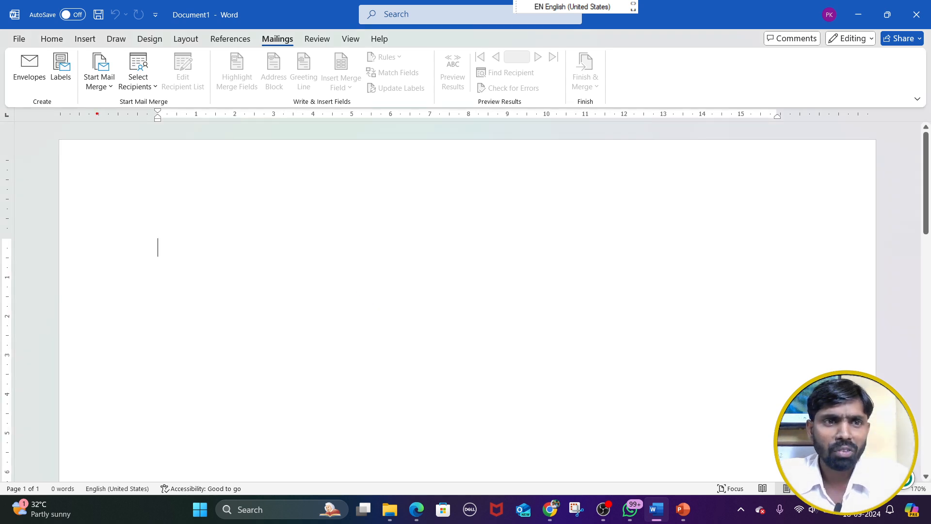
drag(24, 94, 61, 112)
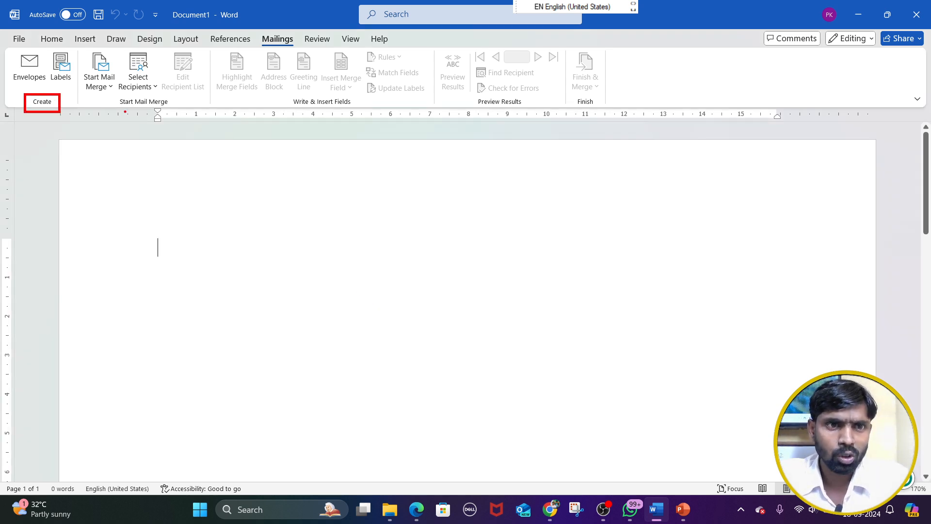
drag(112, 95, 174, 116)
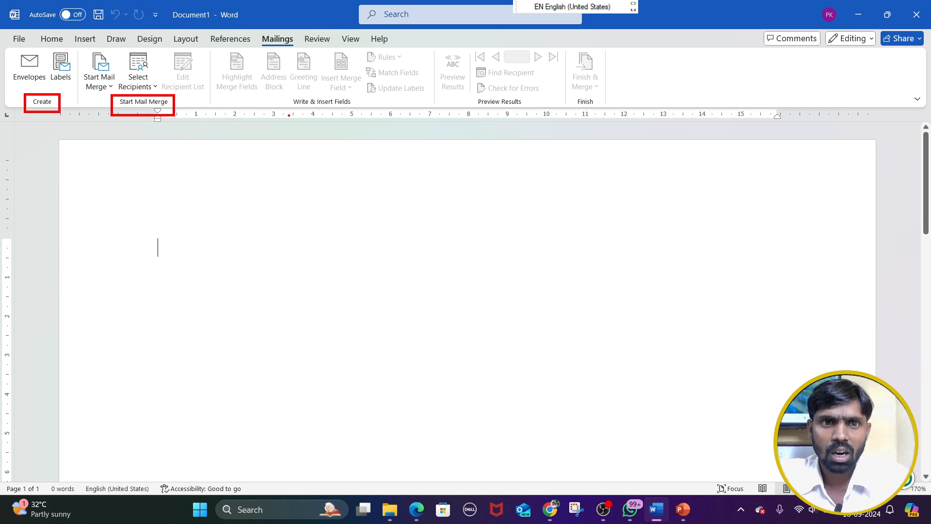
drag(283, 94, 362, 114)
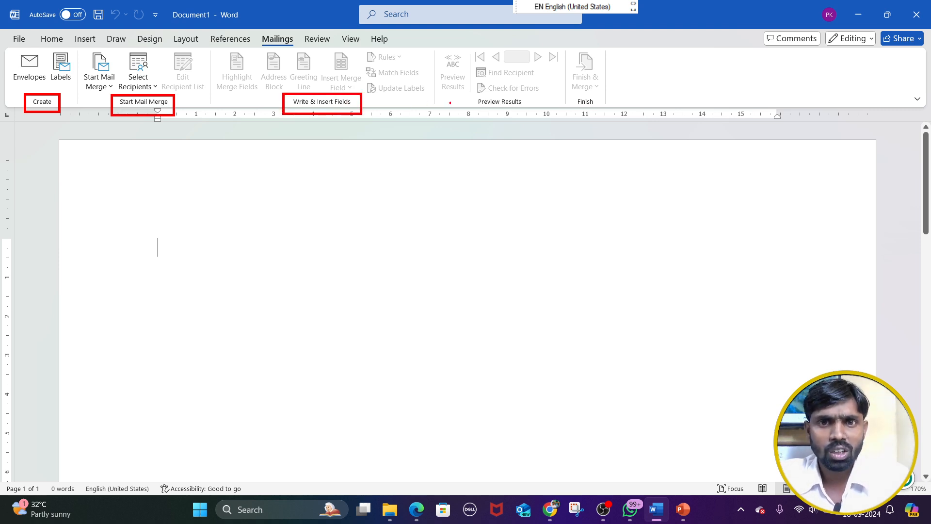
drag(459, 93, 601, 114)
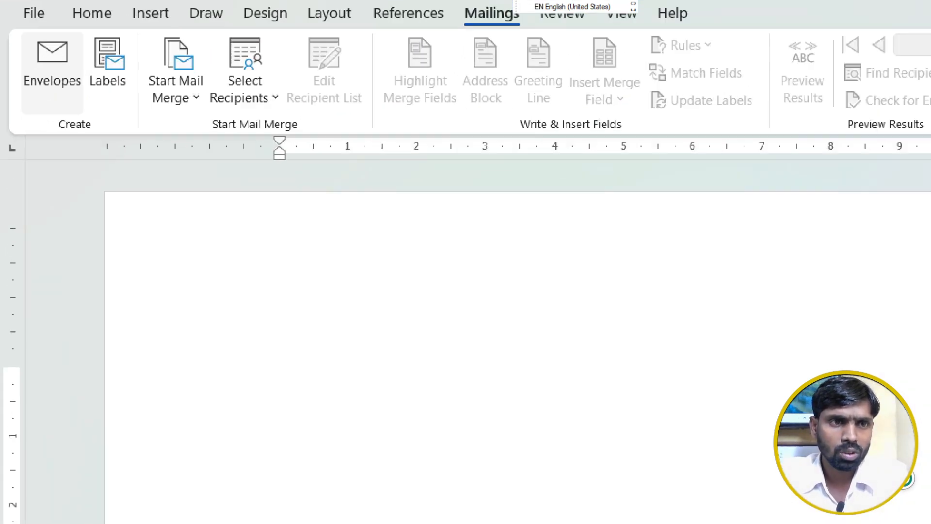
Magnify the mailing commands, box the Create group name and draw red arrows to Envelopes and Labels
click(67, 70)
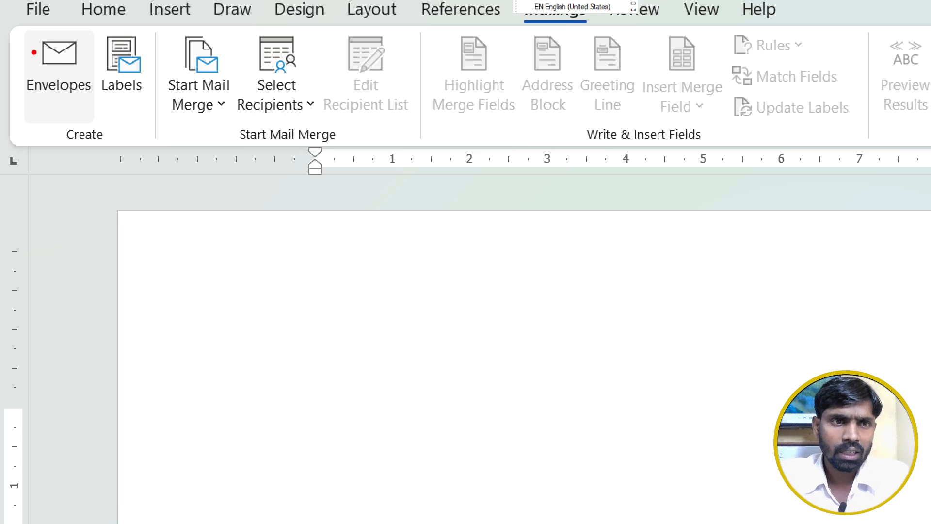
drag(50, 115, 112, 151)
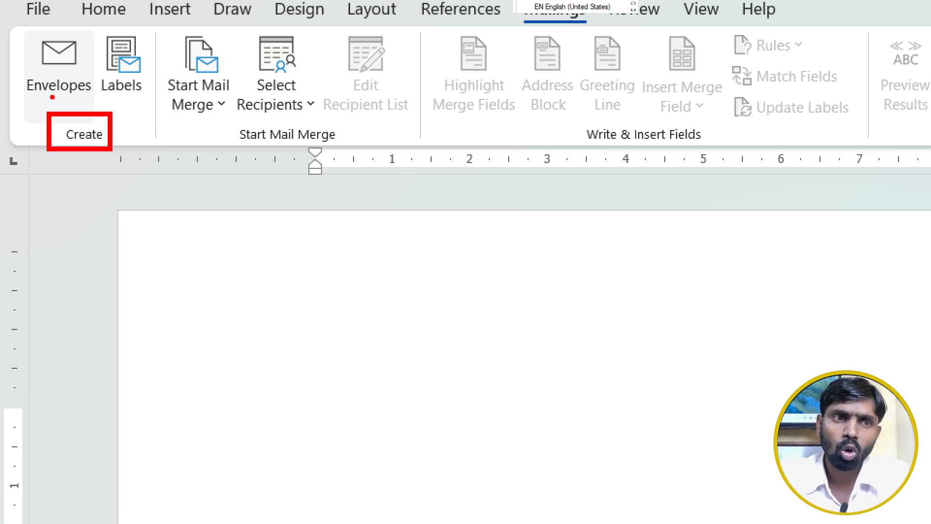
drag(52, 97, 20, 142)
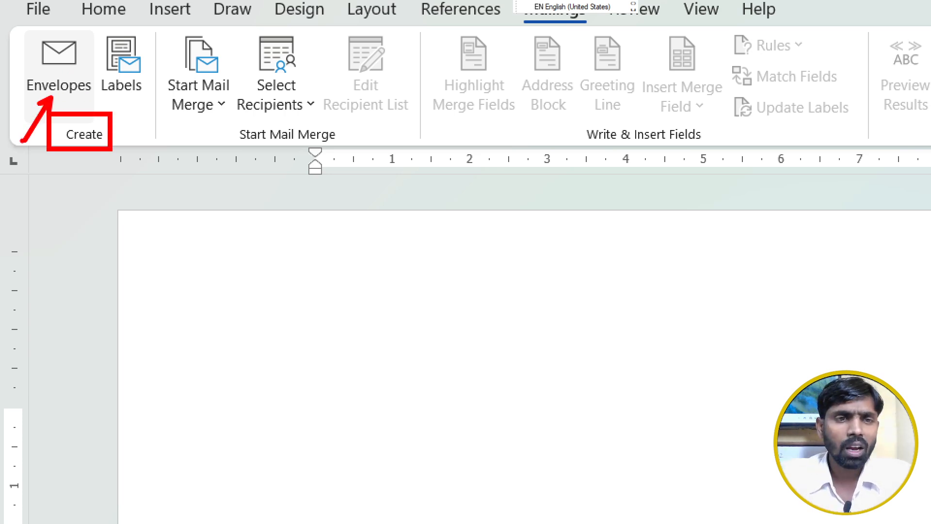
drag(134, 99, 142, 142)
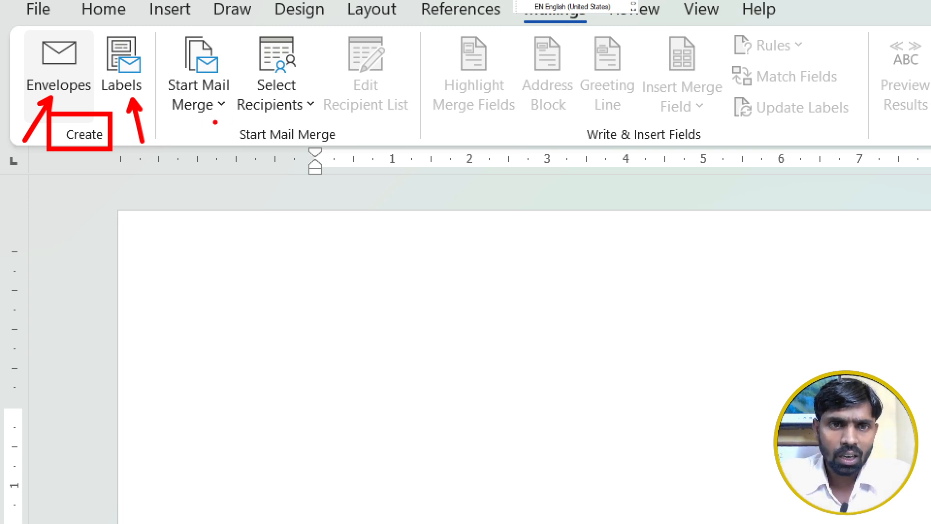
Box the Start Mail Merge group name and mark its Start Mail Merge, Select Recipients and Edit Recipient List commands with arrows
drag(213, 121, 358, 155)
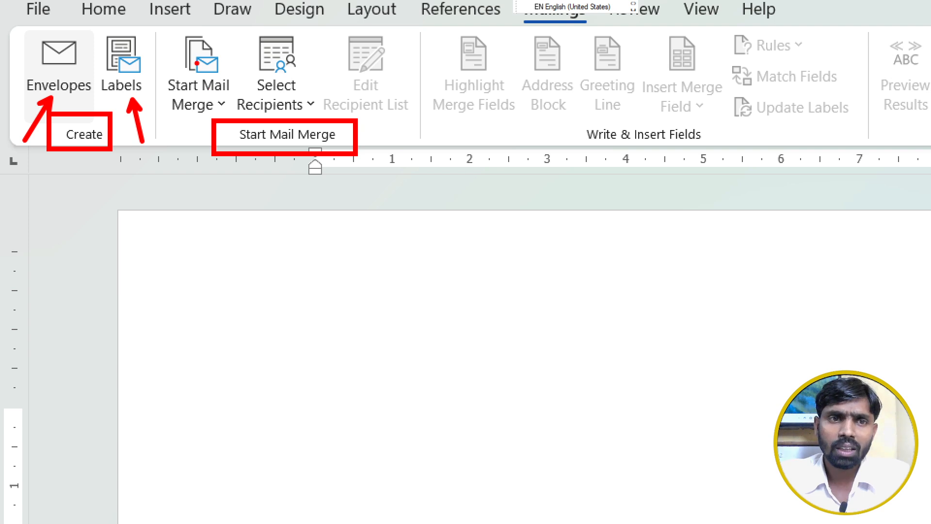
mouse_move(197, 63)
mouse_down()
mouse_move(190, 52)
mouse_move(196, 61)
mouse_up()
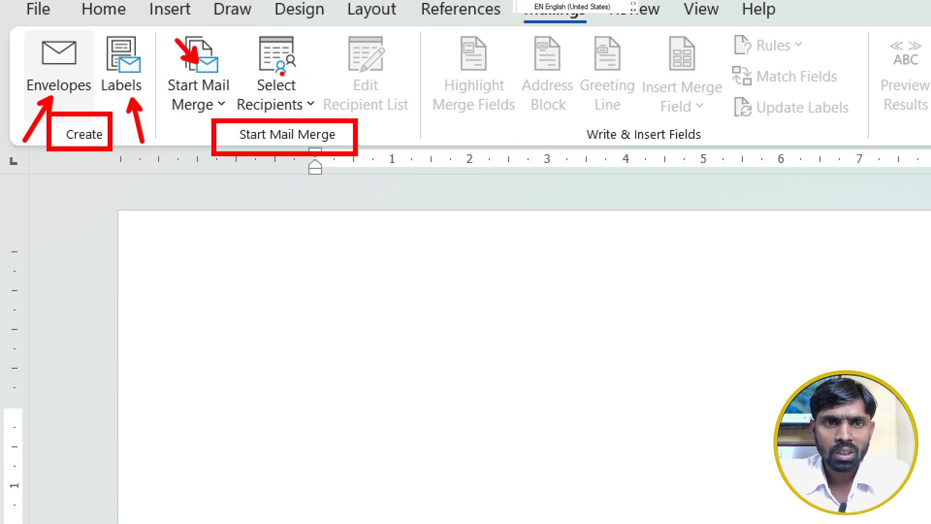
drag(282, 48, 281, 73)
mouse_move(373, 73)
mouse_down()
mouse_move(425, 103)
mouse_move(442, 61)
mouse_up()
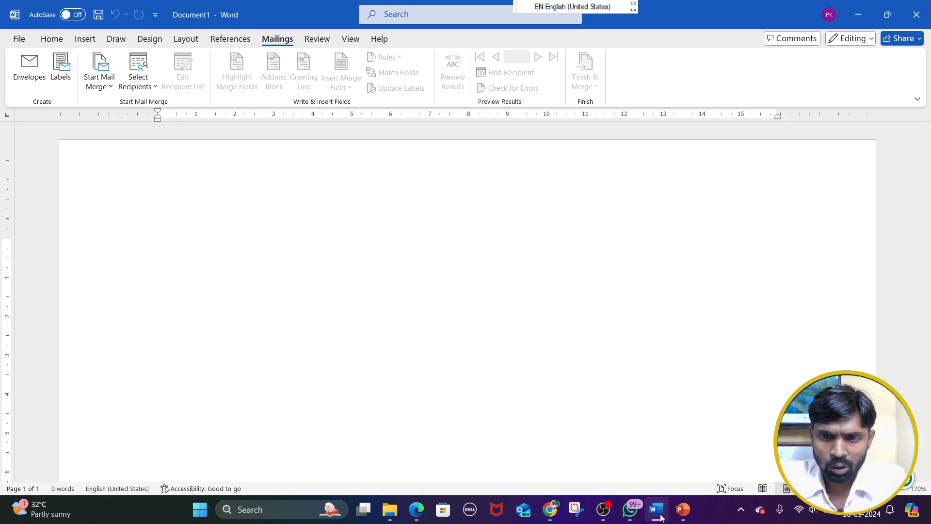
Switch to Edge and view the opening page of the mail merge chapter in Chapter 05 Hindi.pdf
click(417, 509)
scroll(352, 346, up, 10)
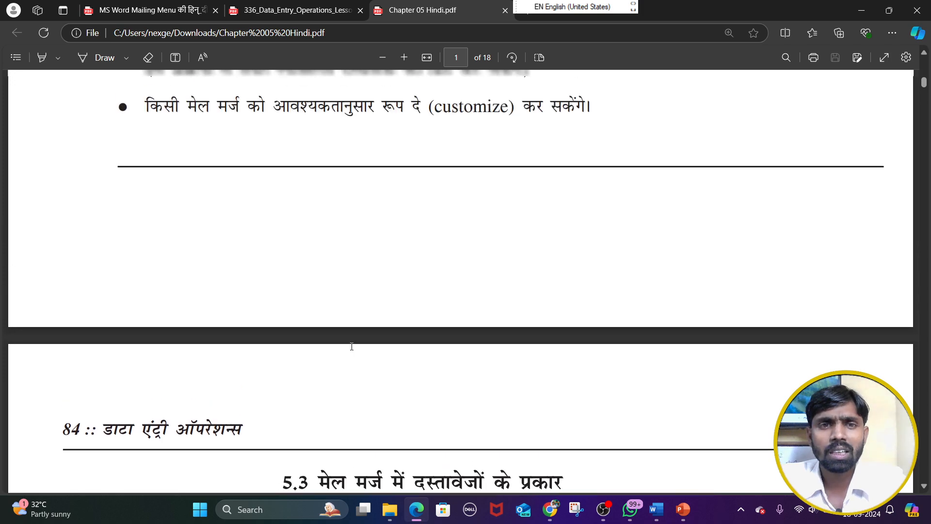
scroll(351, 346, up, 5)
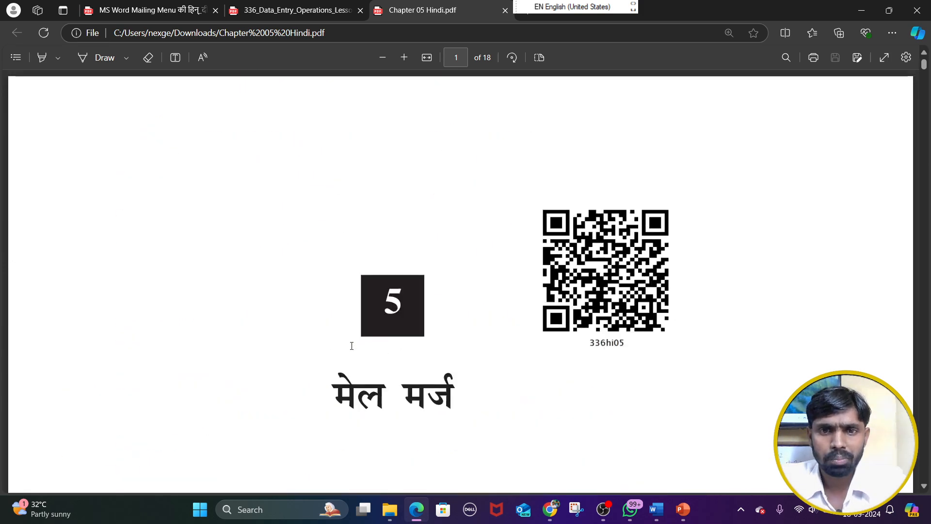
scroll(351, 344, down, 3)
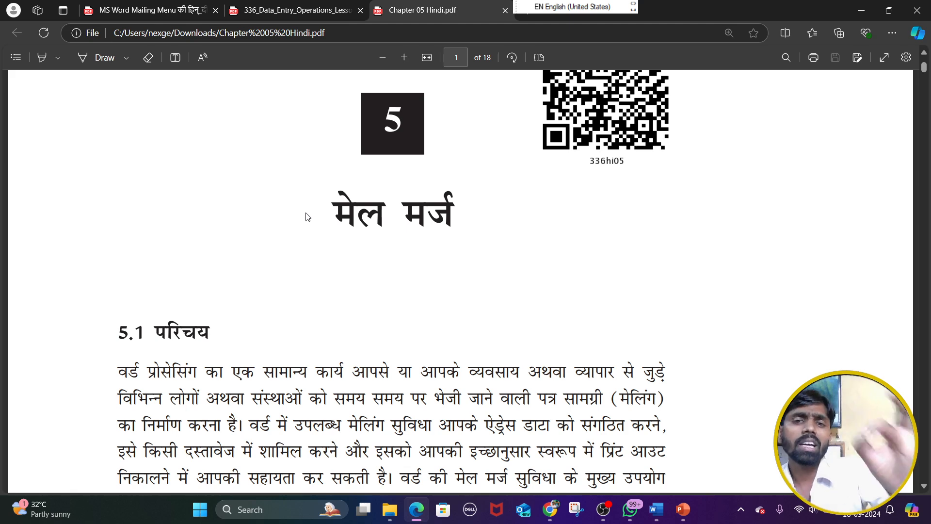
Switch to Word, display the keyboard access keys for the Mailings commands and dismiss them
key(alt+Tab)
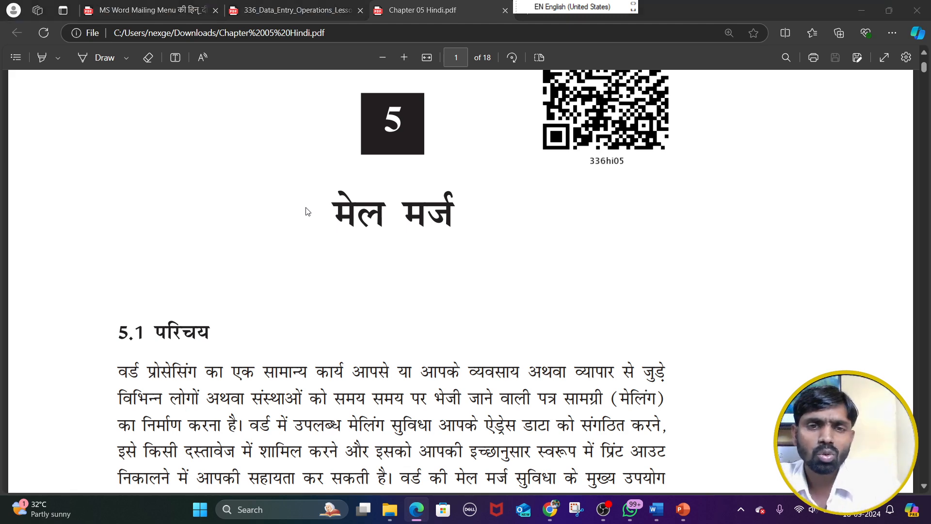
key(alt)
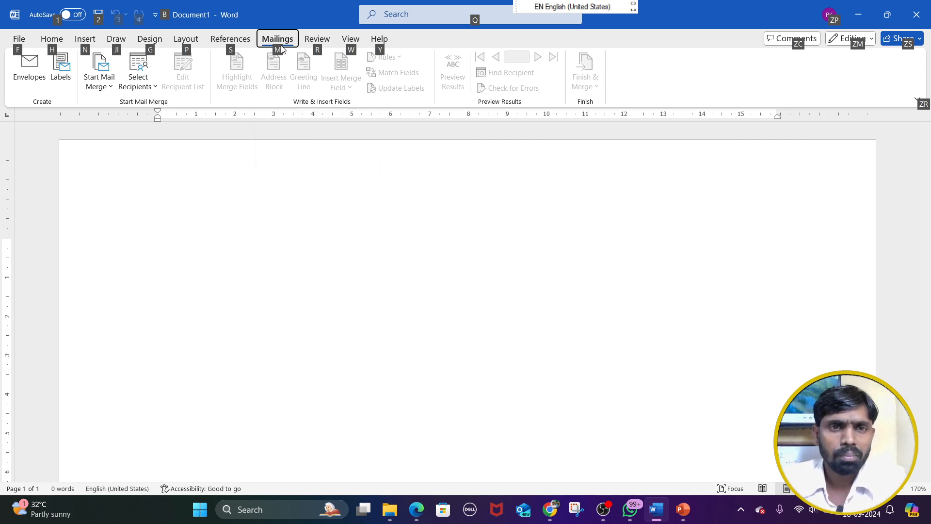
key(m)
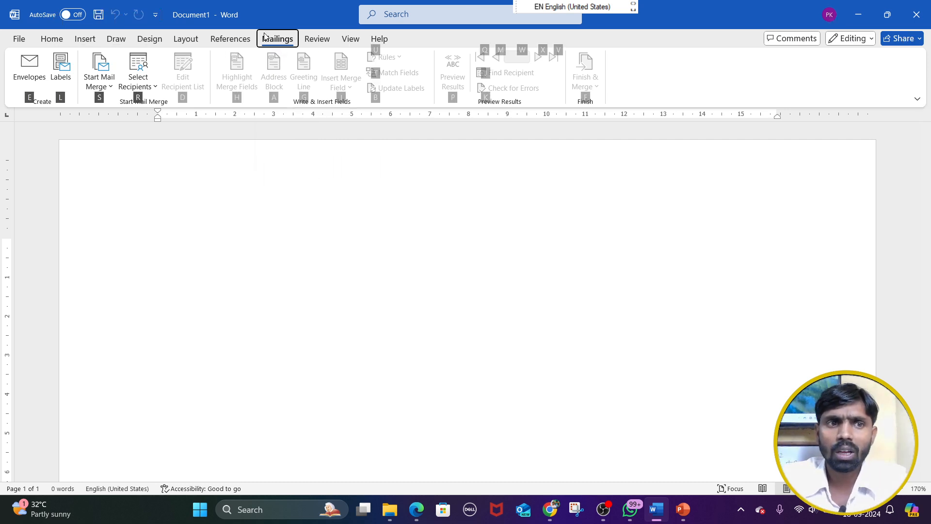
click(242, 202)
Return to the PDF in Edge and read section 5.1 through to the objectives in section 5.2
key(alt+Tab)
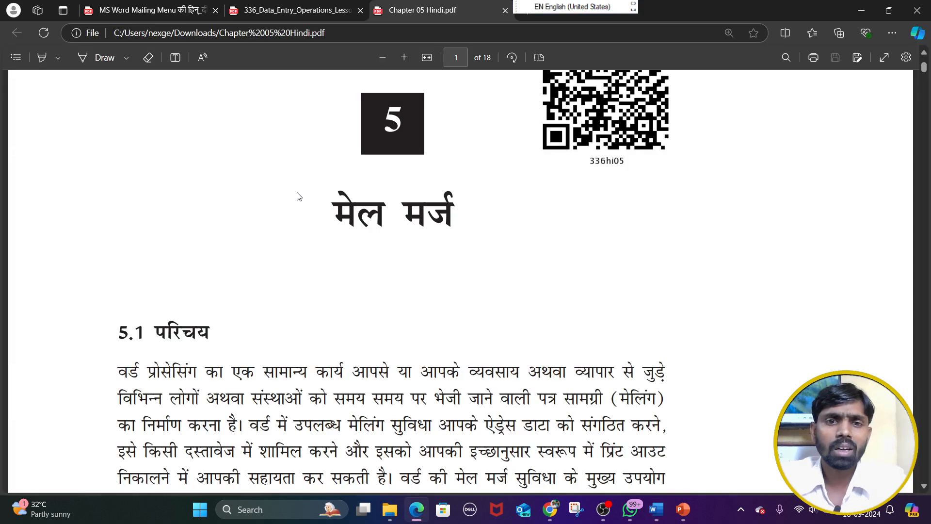
scroll(315, 203, down, 4)
scroll(336, 195, up, 1)
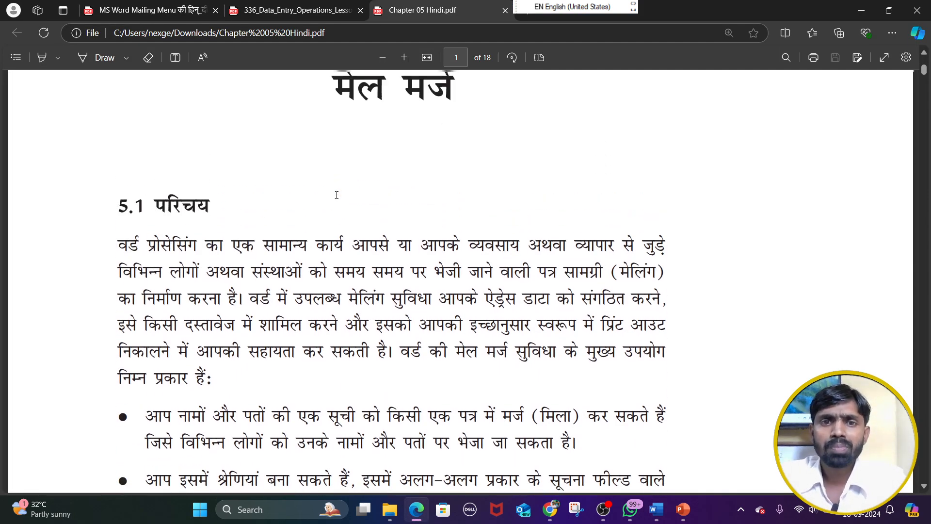
scroll(336, 195, down, 1)
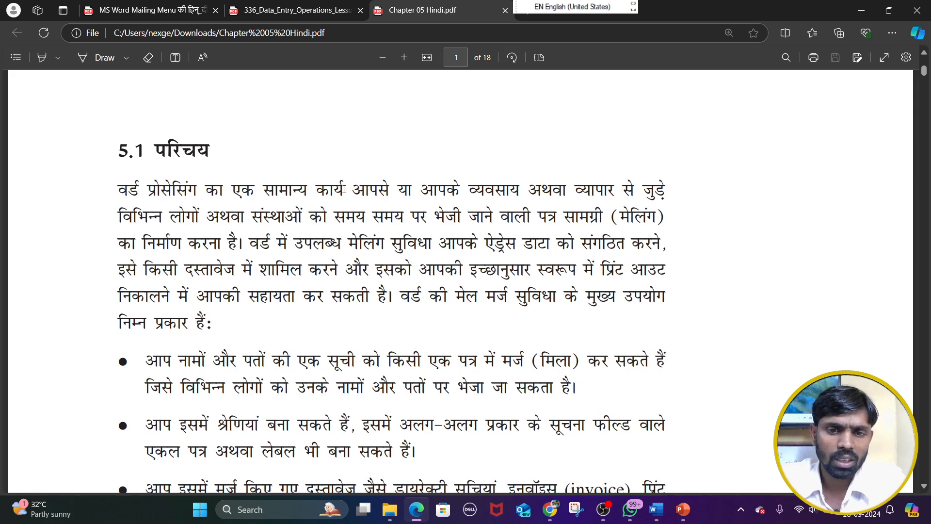
scroll(340, 189, down, 1)
scroll(344, 189, down, 2)
scroll(344, 189, down, 4)
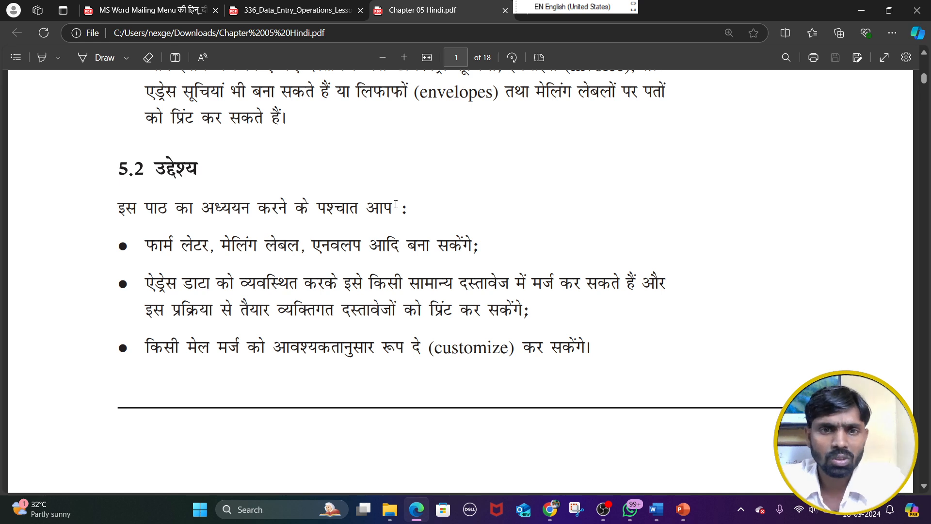
Mark the section 5.2 objective about form letters, mailing labels and envelopes by selecting its text
drag(145, 245, 388, 246)
drag(448, 246, 473, 246)
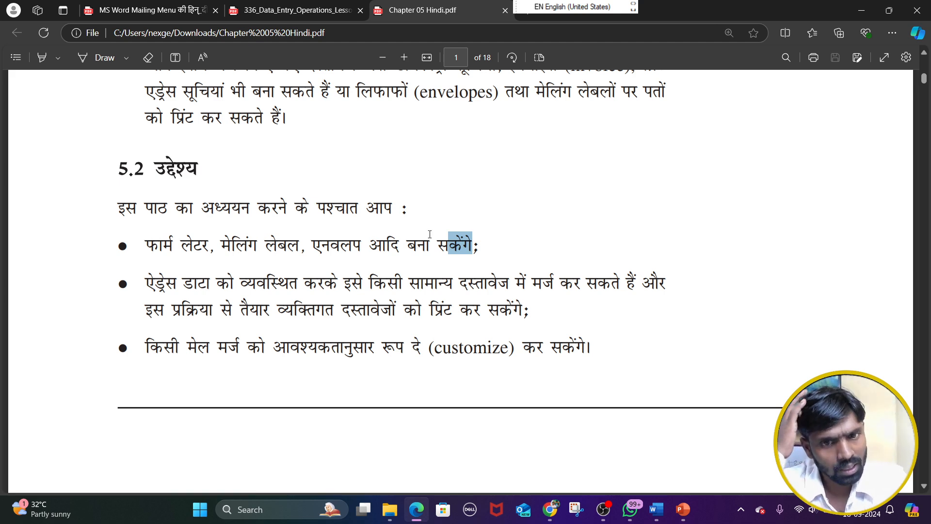
scroll(199, 305, down, 6)
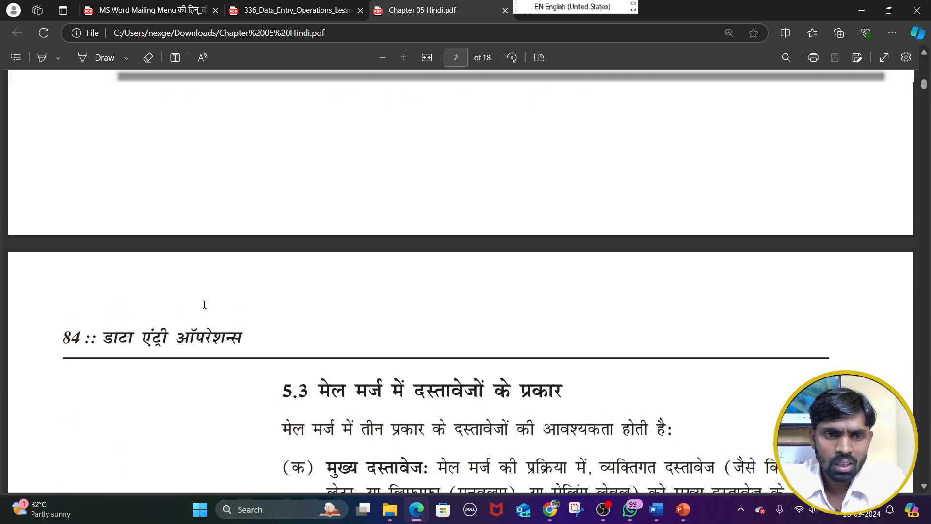
scroll(204, 304, up, 6)
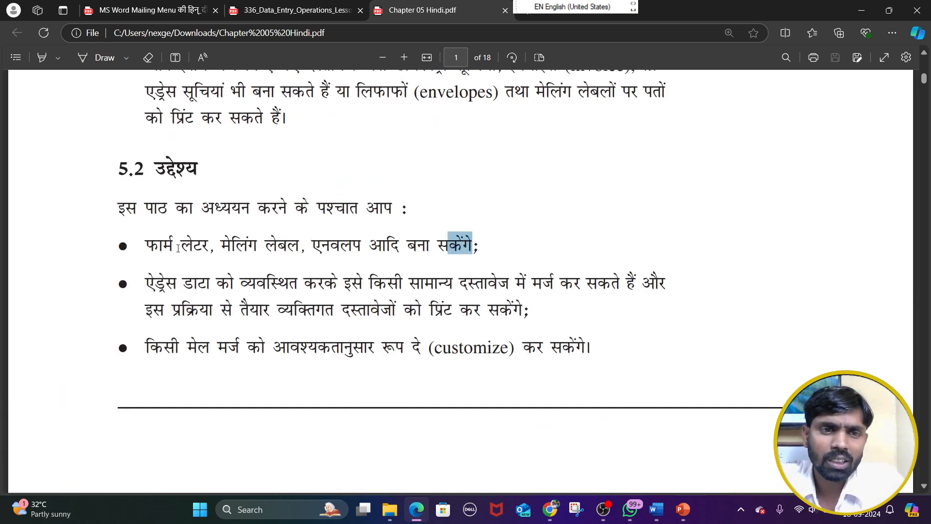
drag(150, 245, 399, 246)
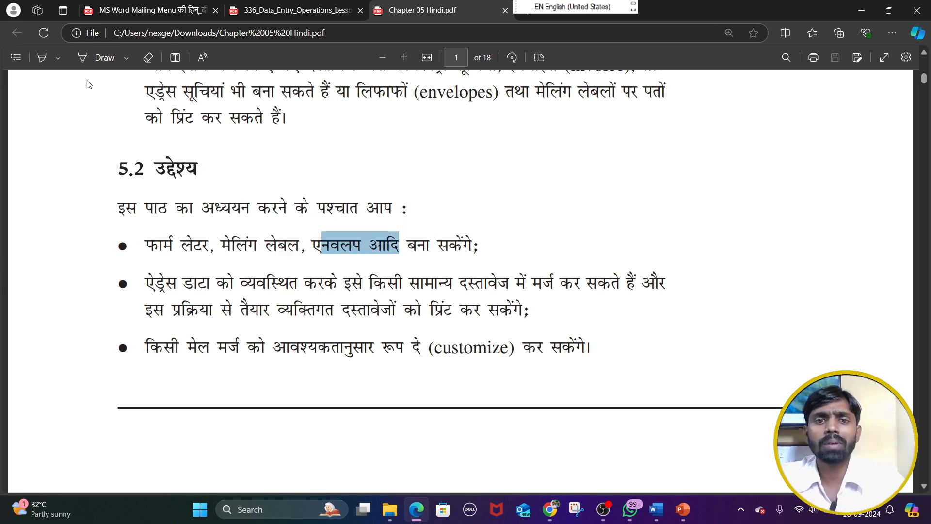
Go to section 5.3 on page 2, select its heading on mail merge document types and clear the selection
scroll(215, 212, down, 8)
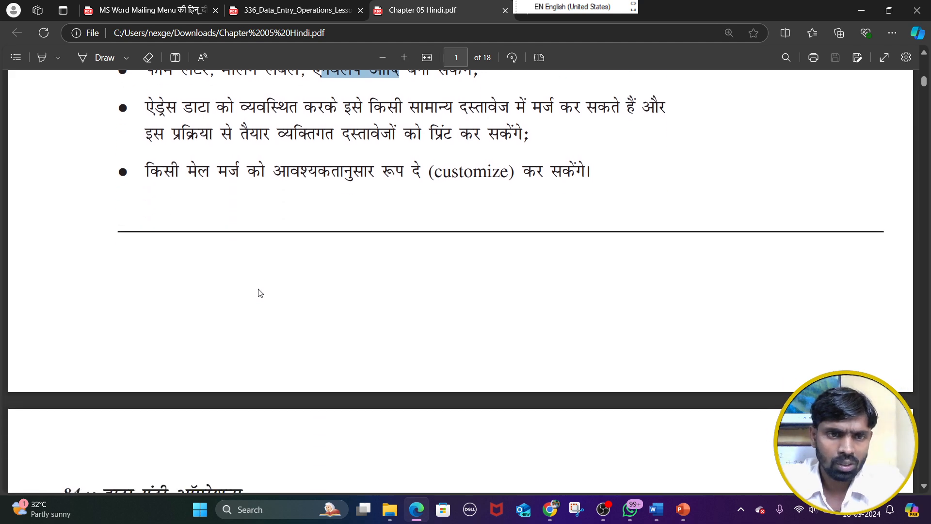
scroll(277, 271, down, 1)
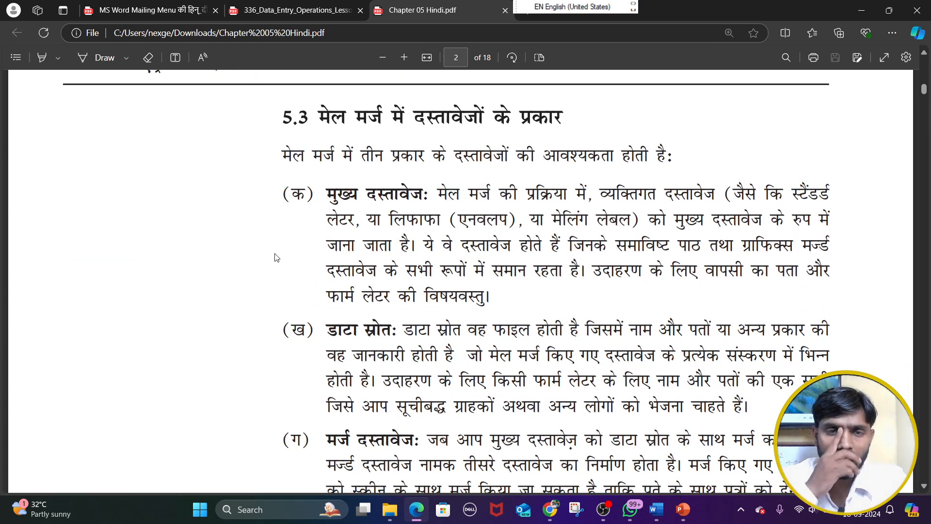
drag(320, 116, 509, 130)
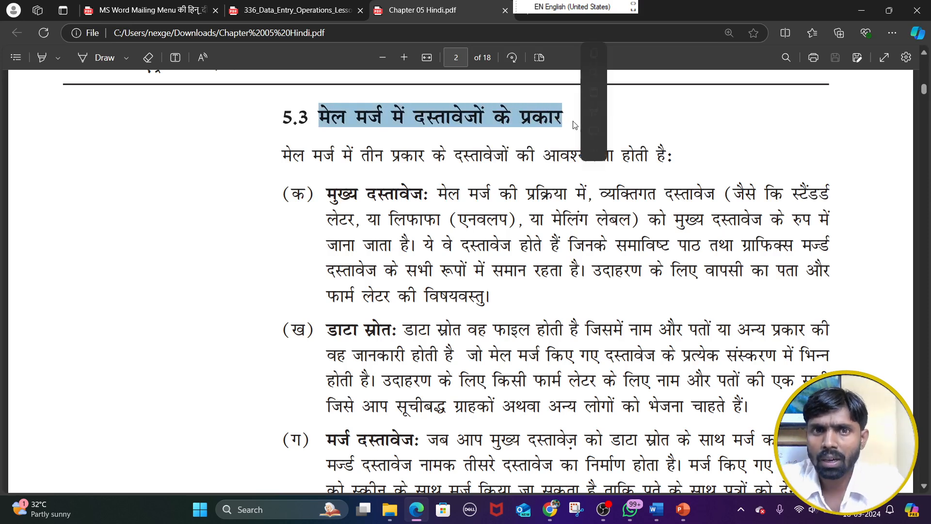
click(486, 121)
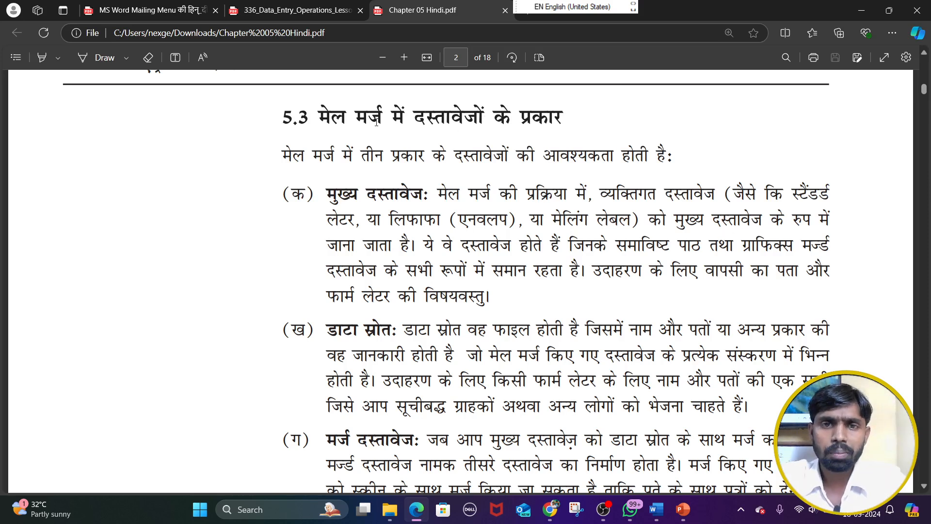
Highlight in yellow the section 5.3 heading and its three document type labels: मुख्य दस्तावेज, डाटा स्रोत and मर्ज दस्तावेज
click(42, 58)
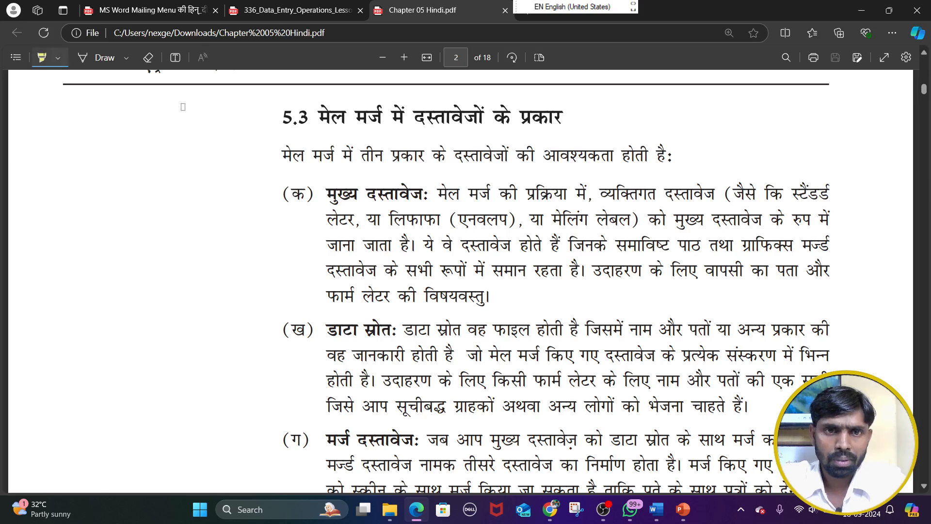
drag(284, 117, 562, 117)
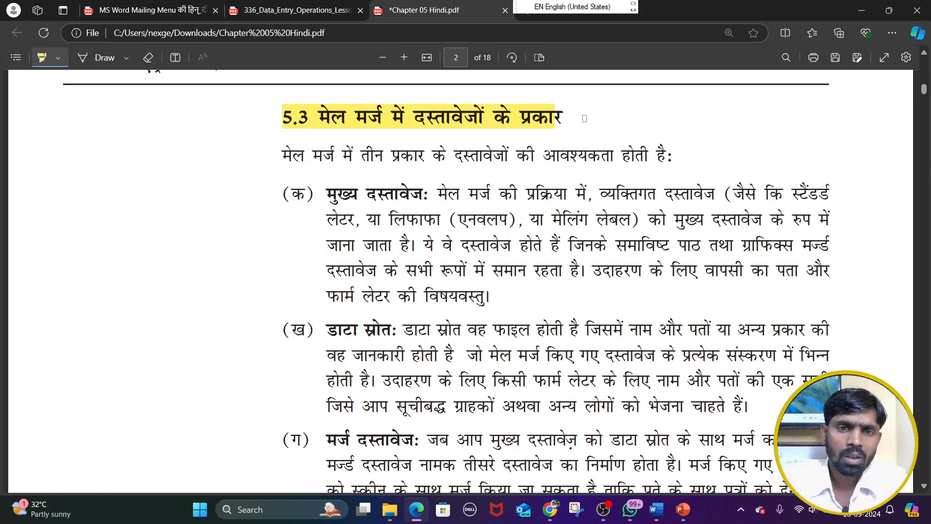
drag(328, 194, 421, 195)
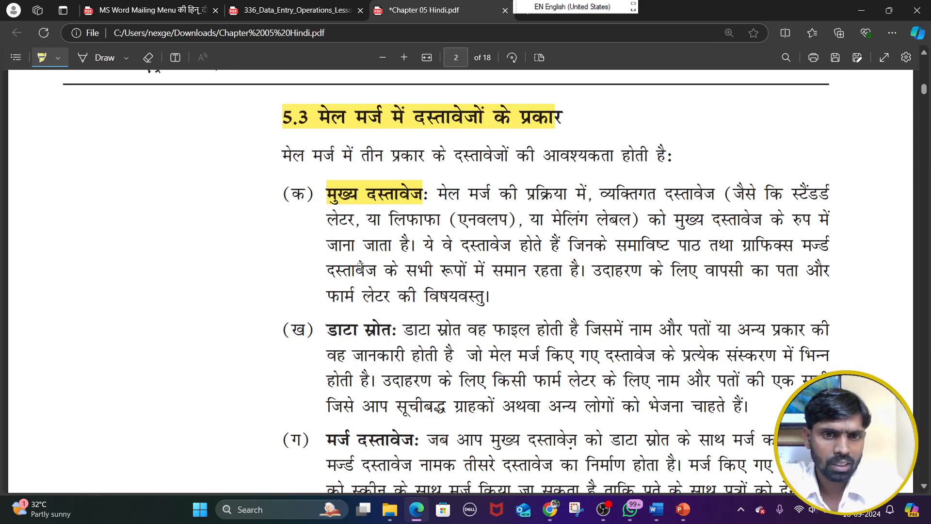
scroll(358, 266, down, 1)
drag(328, 270, 396, 269)
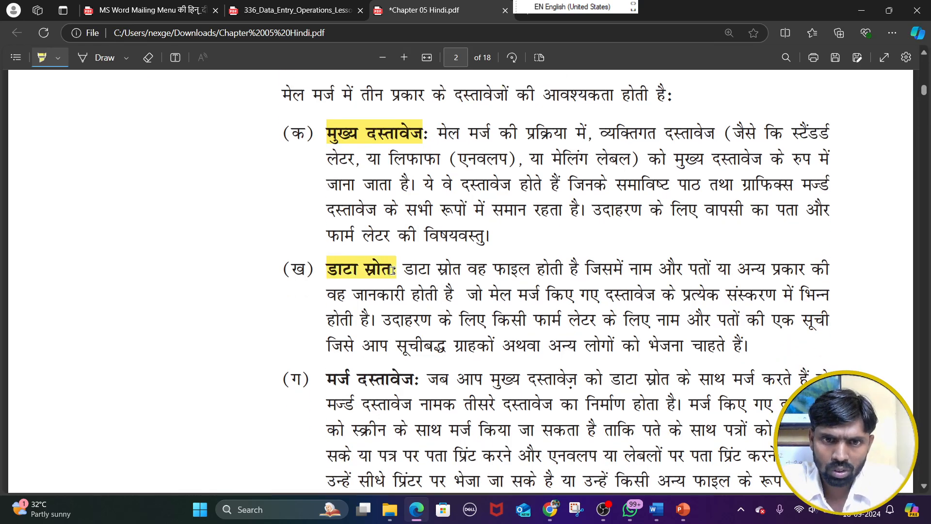
scroll(390, 261, down, 2)
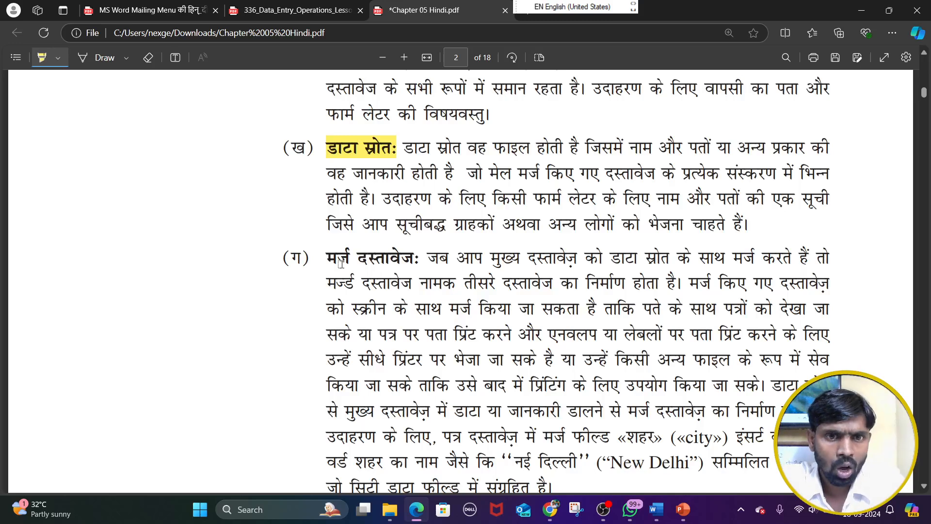
drag(328, 257, 417, 260)
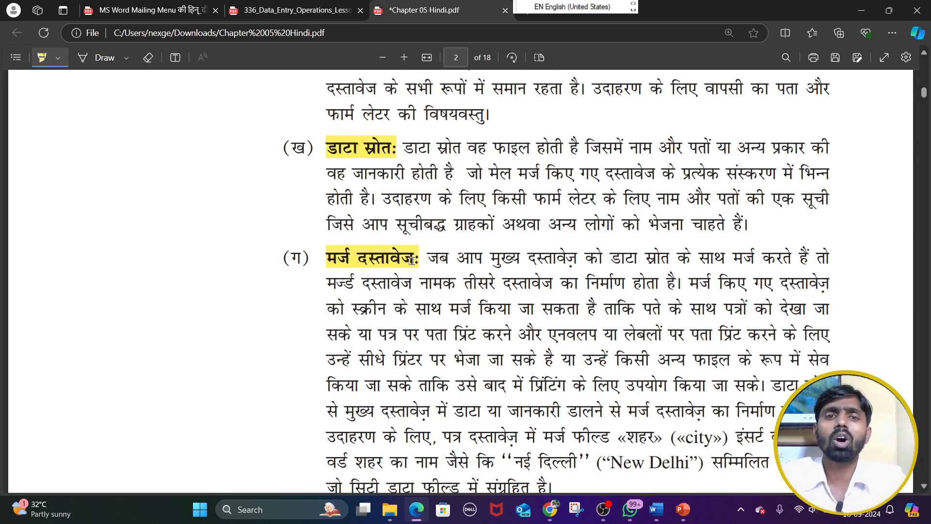
Highlight the डाटा स्रोत label and the मर्ज दस्तावेज label in section 5.3 a second time
scroll(412, 261, up, 2)
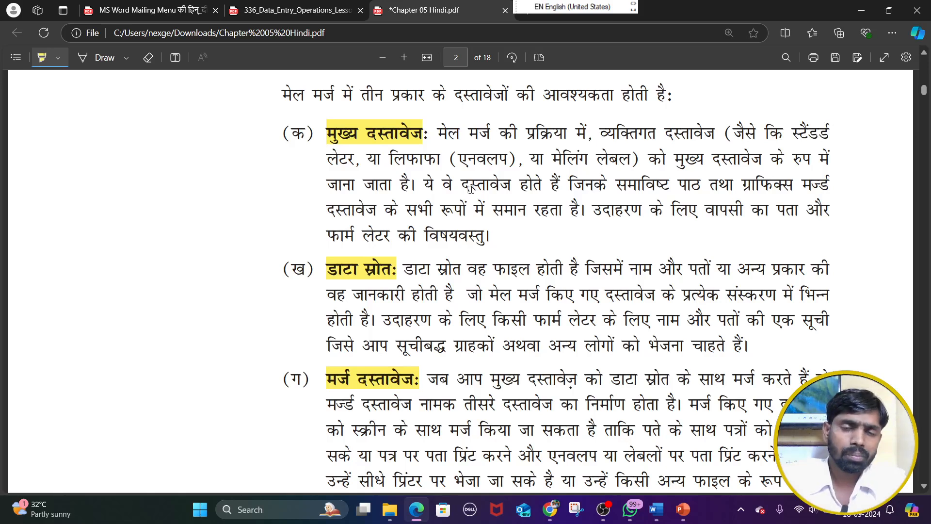
scroll(519, 134, up, 1)
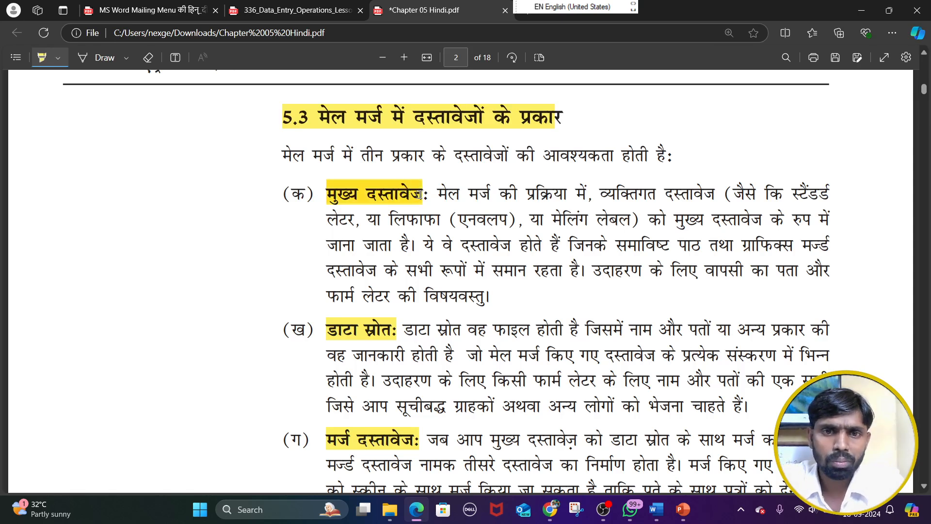
drag(331, 326, 397, 330)
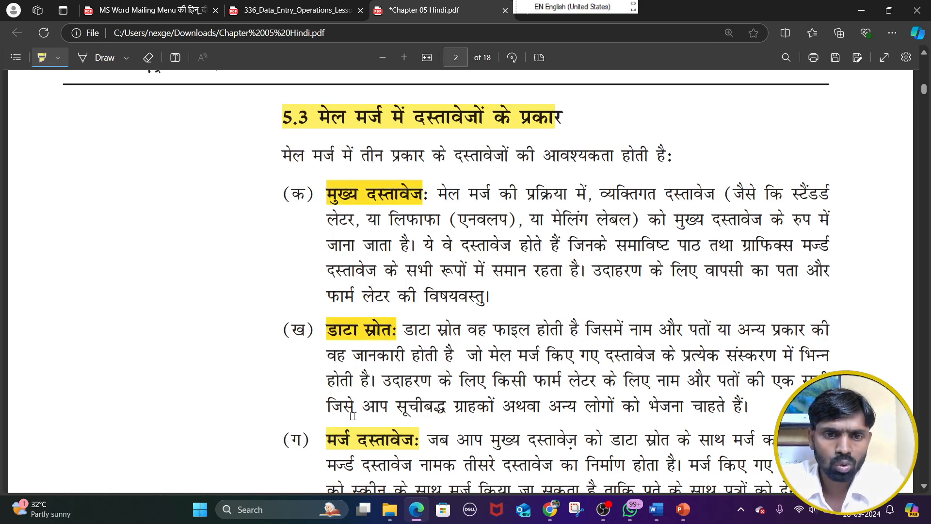
drag(325, 441, 439, 441)
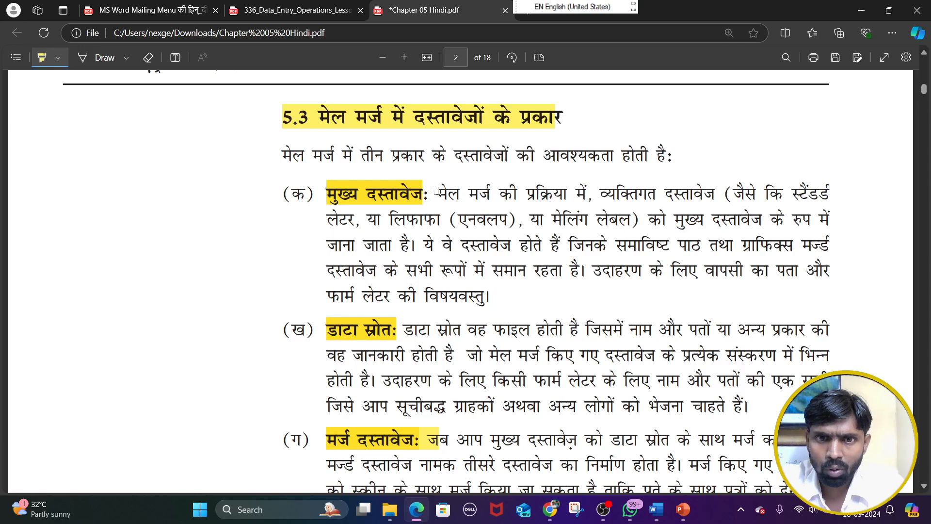
Highlight key words in the मुख्य दस्तावेज definition, including the mail merge phrase, document, letter, envelope, mailing and the closing जाना जाता है
drag(437, 191, 599, 198)
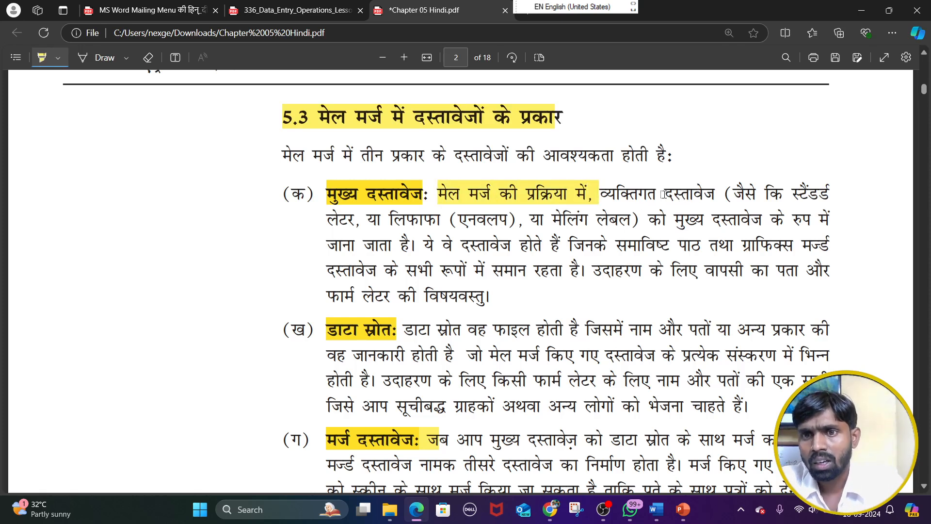
drag(667, 193, 722, 197)
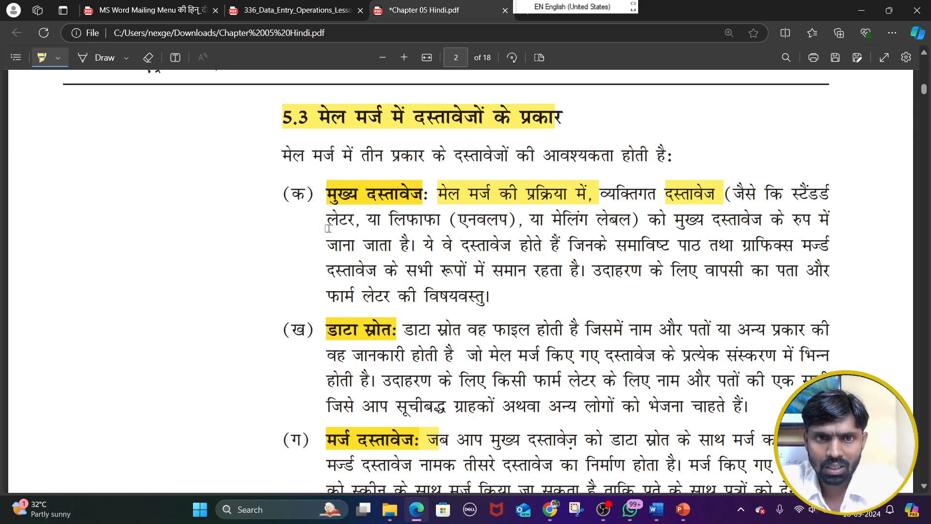
drag(326, 222, 335, 224)
drag(398, 221, 424, 222)
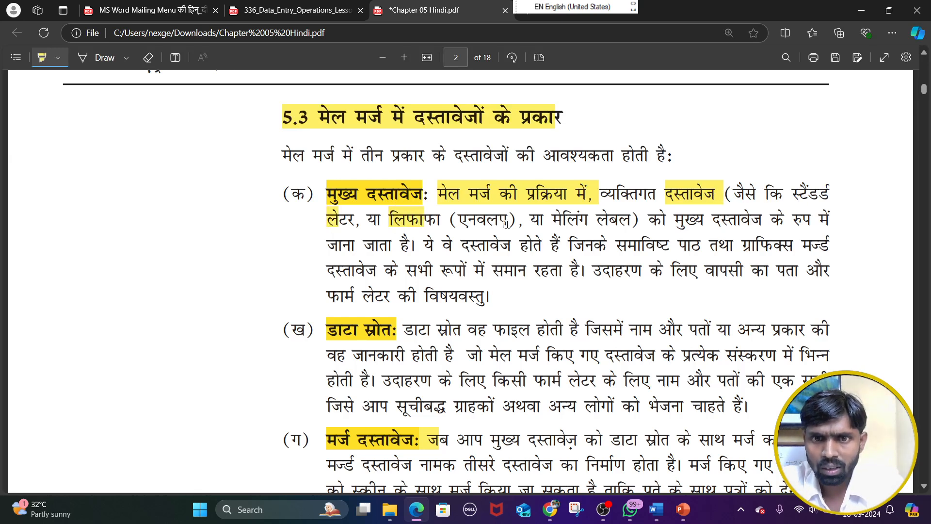
drag(548, 223, 595, 223)
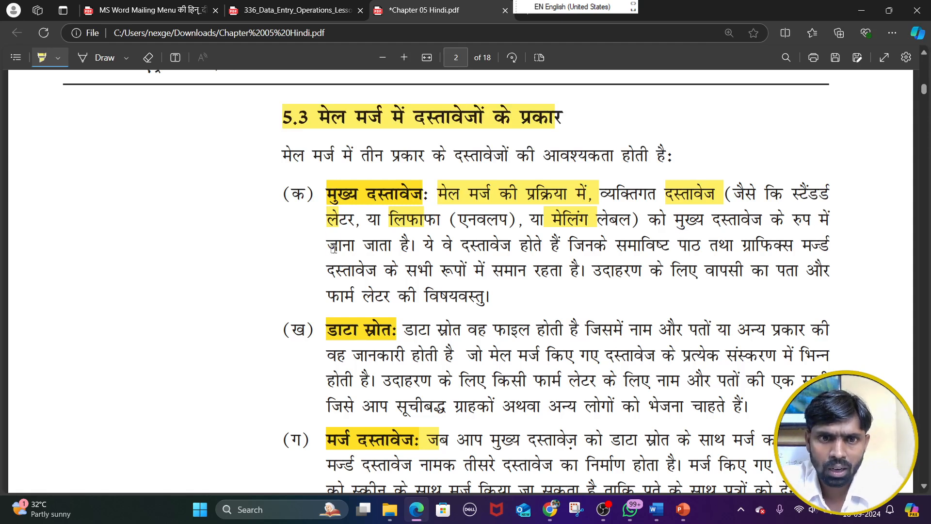
mouse_move(329, 247)
mouse_down()
mouse_move(438, 246)
mouse_move(416, 247)
mouse_up()
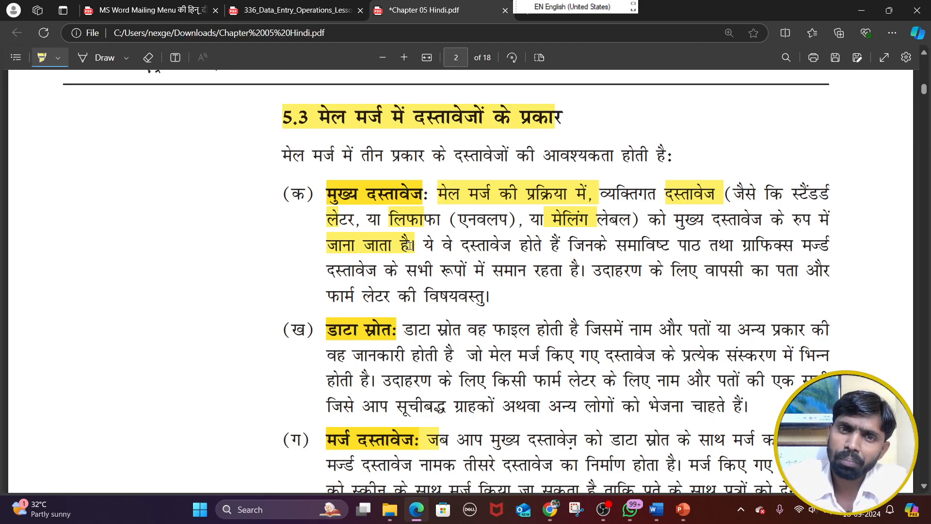
Mark the मुख्य दस्तावेज and डाटा स्रोत labels again and highlight the first sentence of the मर्ज दस्तावेज definition
drag(326, 197, 426, 201)
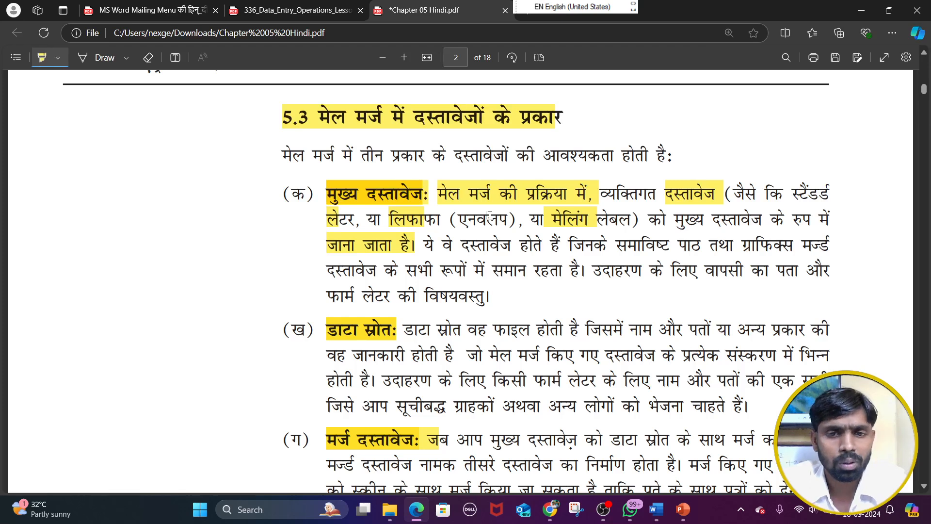
drag(332, 327, 400, 336)
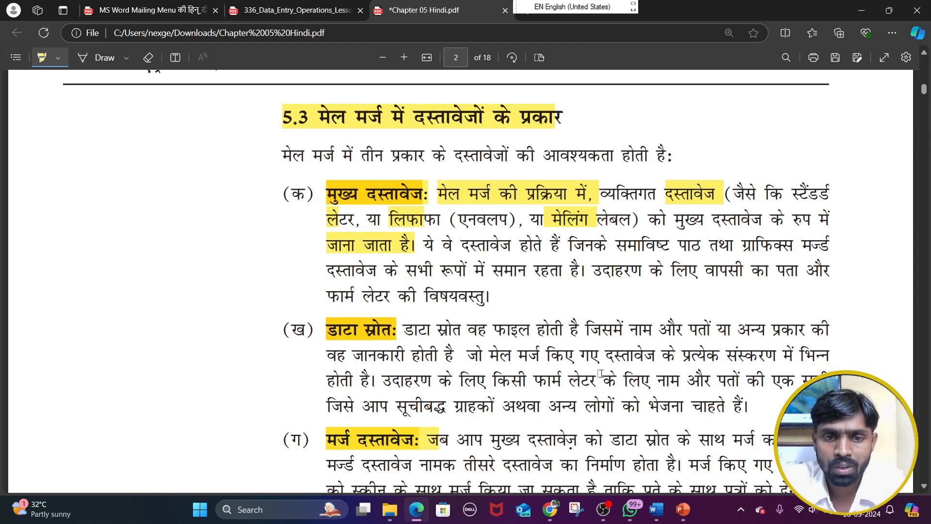
scroll(466, 414, down, 1)
scroll(467, 415, down, 3)
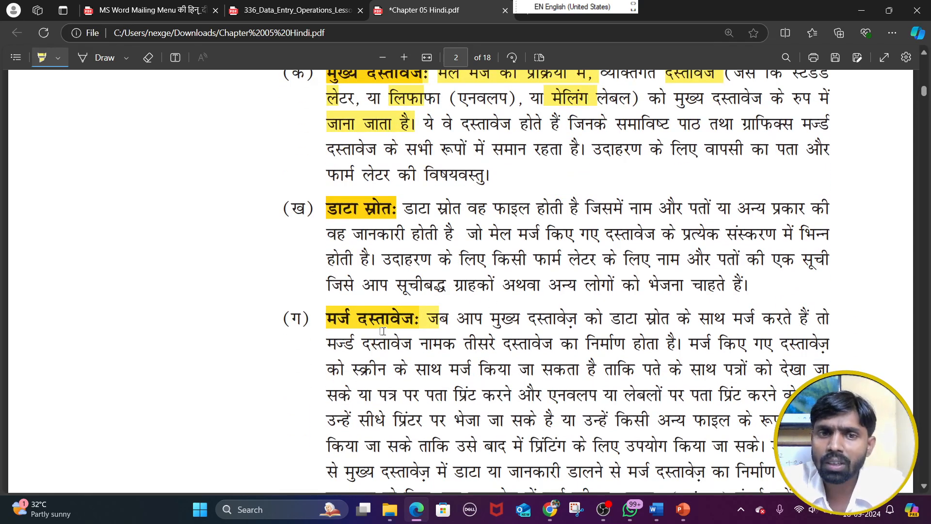
scroll(383, 331, up, 2)
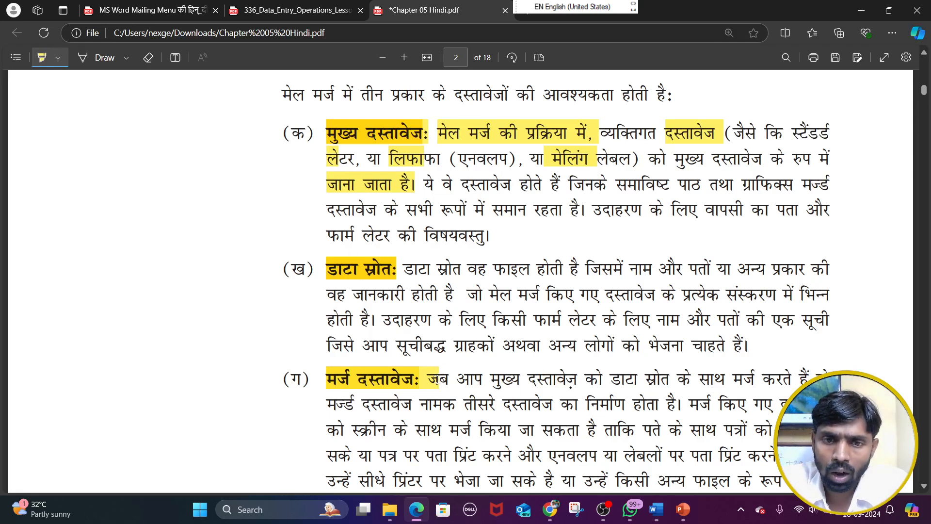
drag(427, 378, 795, 382)
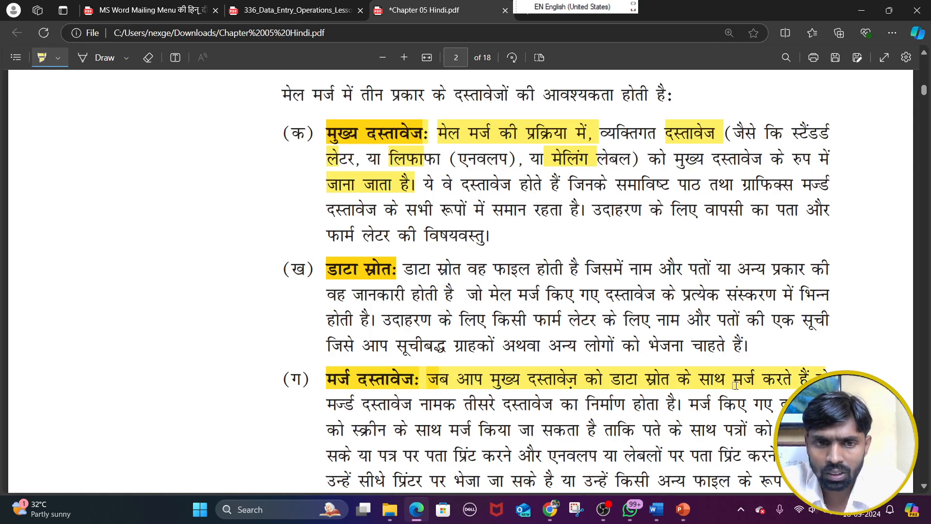
drag(357, 408, 668, 411)
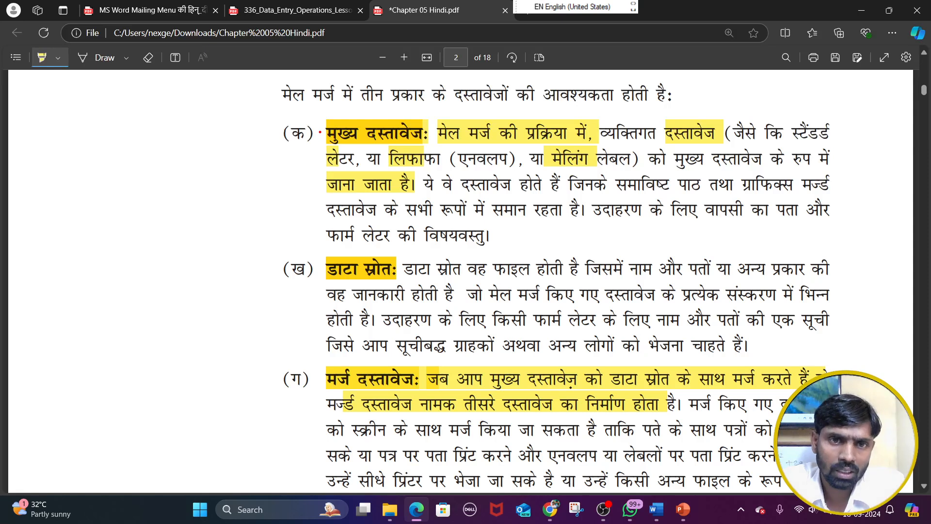
Circle मुख्य दस्तावेज and मर्ज दस्तावेज in red ink, draw an arrow from item क to ख, and clear the ink
mouse_move(322, 135)
mouse_down()
mouse_move(433, 147)
mouse_move(399, 120)
mouse_move(343, 122)
mouse_up()
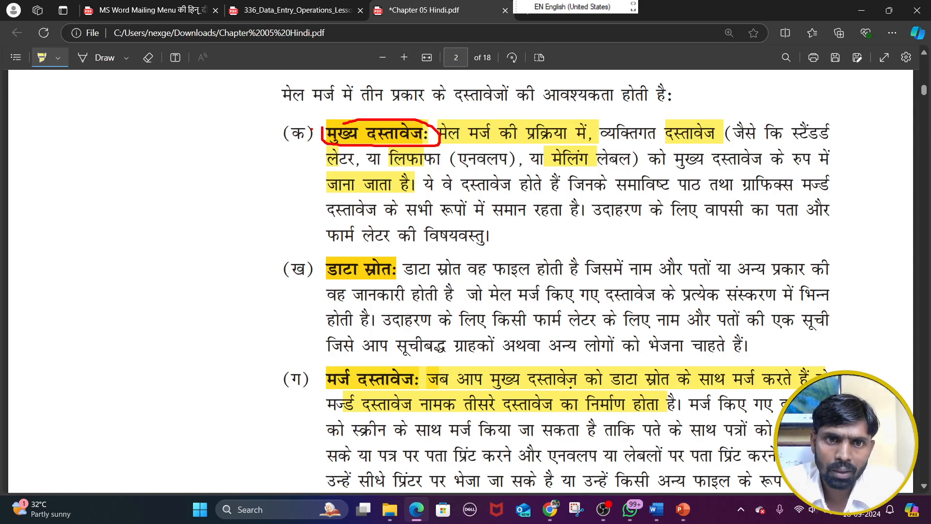
mouse_move(270, 135)
mouse_down()
mouse_move(241, 247)
mouse_move(275, 266)
mouse_move(265, 286)
mouse_up()
mouse_move(316, 392)
mouse_down()
mouse_move(425, 403)
mouse_move(388, 358)
mouse_move(318, 381)
mouse_up()
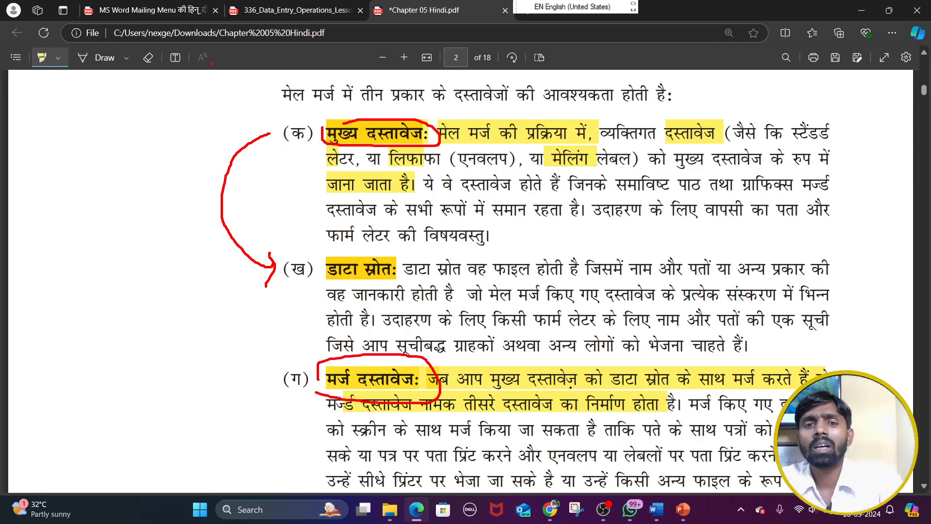
key(Escape)
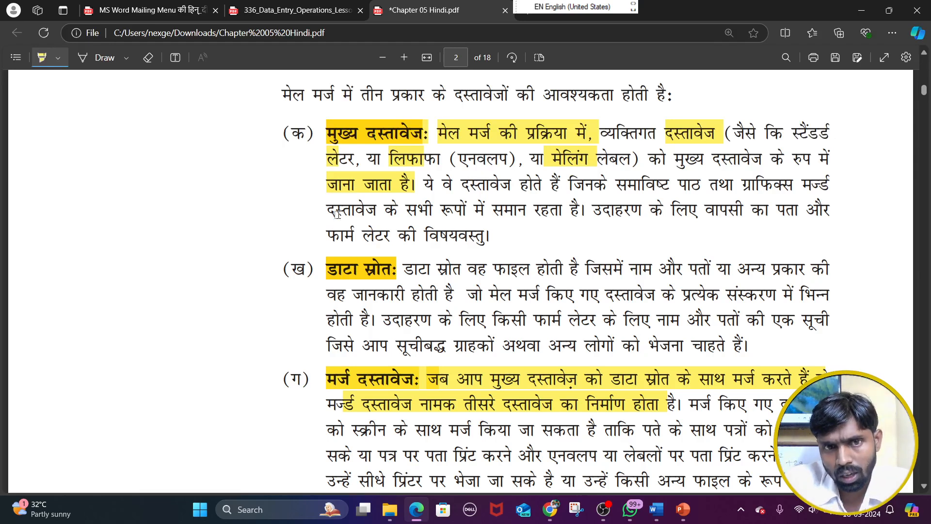
Go over the मर्ज दस्तावेज, डाटा स्रोत and मुख्य दस्तावेज labels with the highlighter again, finishing on मर्ज दस्तावेज
drag(327, 380, 430, 381)
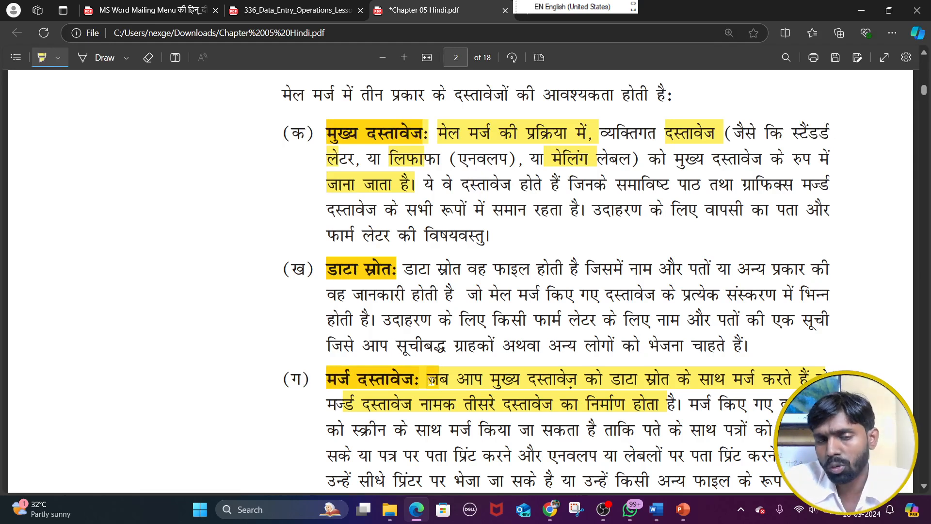
scroll(421, 339, down, 3)
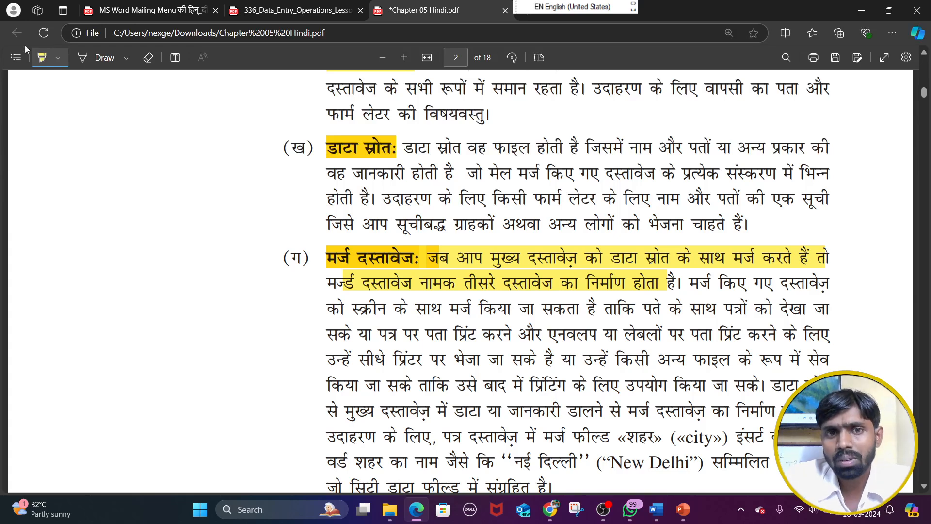
drag(332, 148, 408, 149)
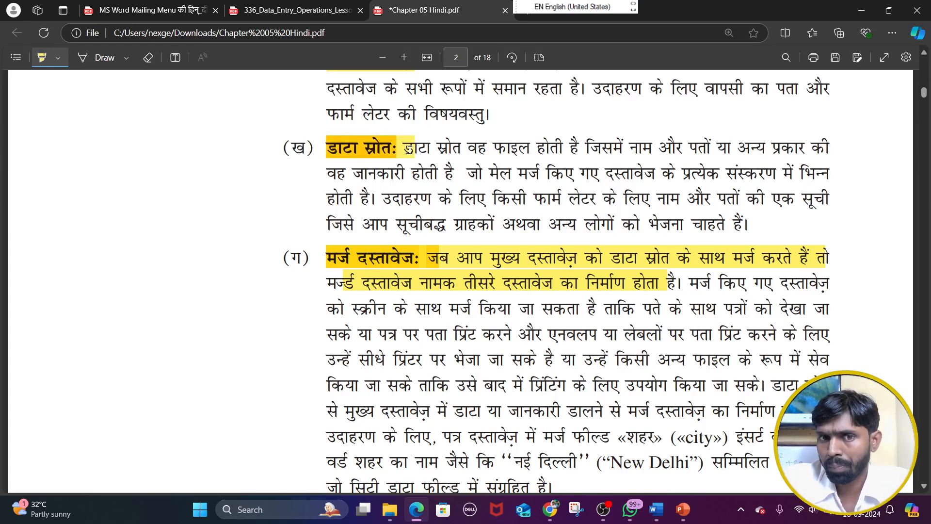
scroll(388, 241, up, 3)
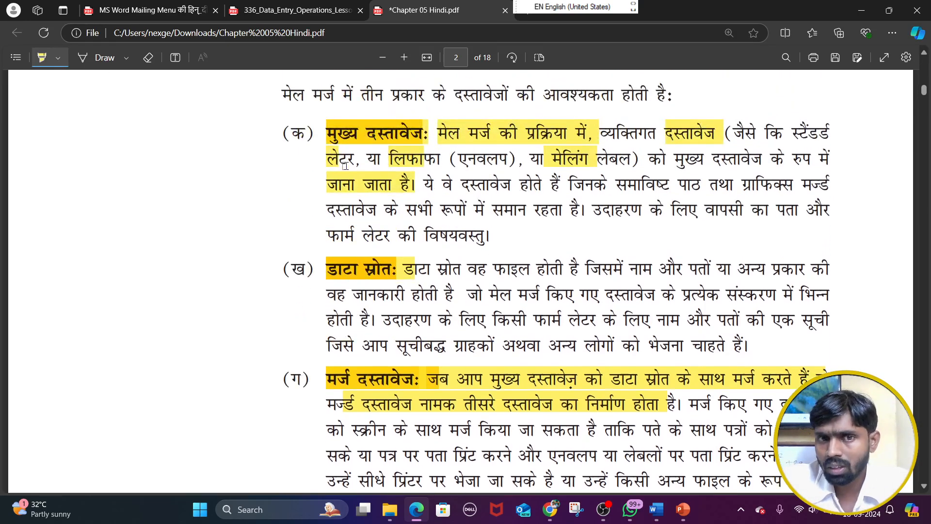
drag(333, 136, 427, 138)
scroll(423, 151, down, 2)
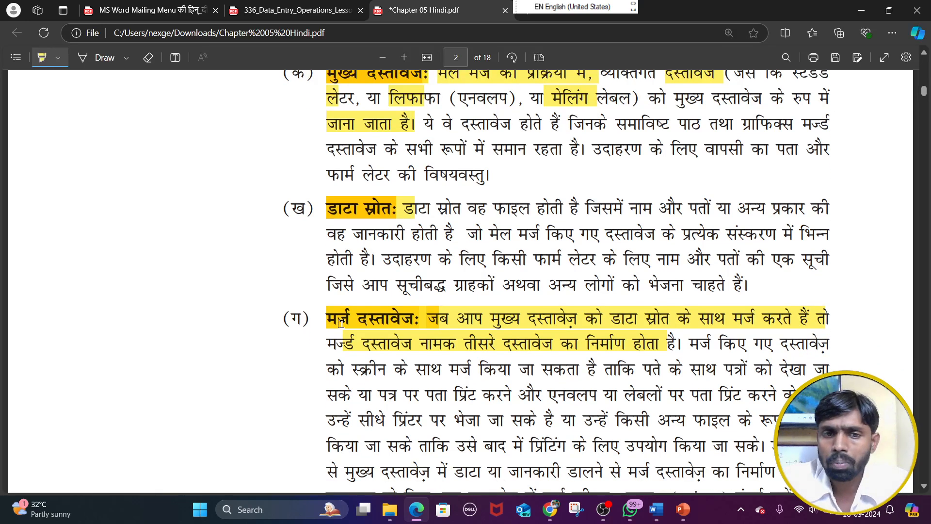
drag(330, 320, 421, 320)
Highlight «city», New Delhi and the phrase मर्ज किए गए दस्तावेज़ in the merged document paragraph
scroll(422, 320, down, 5)
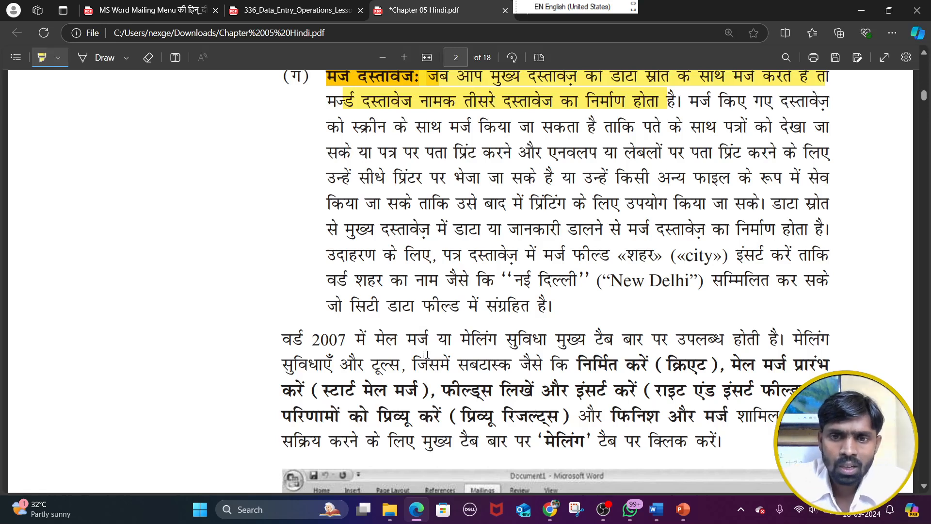
scroll(413, 376, down, 3)
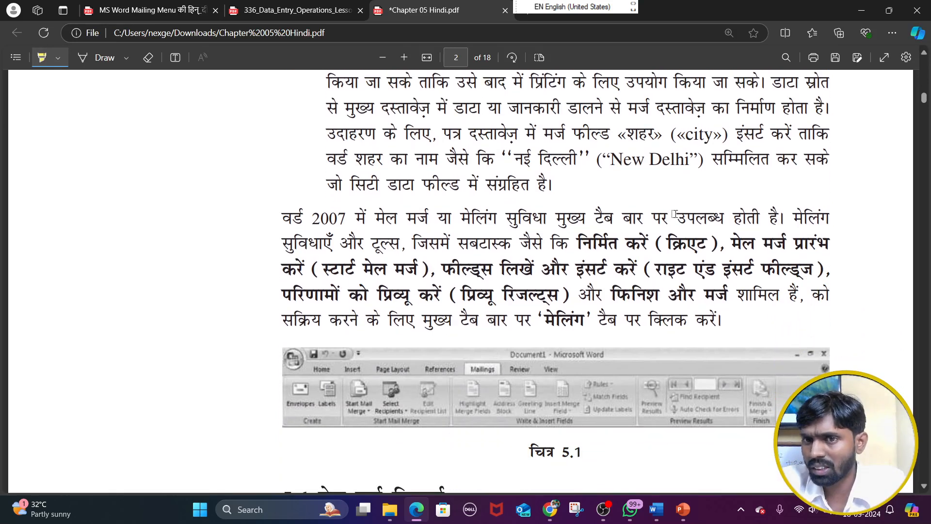
scroll(674, 212, up, 1)
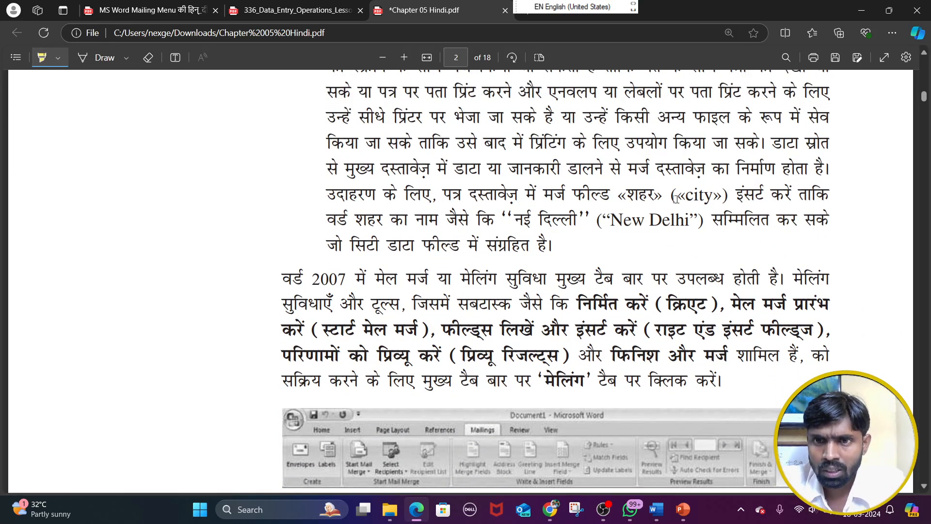
drag(676, 195, 719, 195)
drag(612, 220, 697, 220)
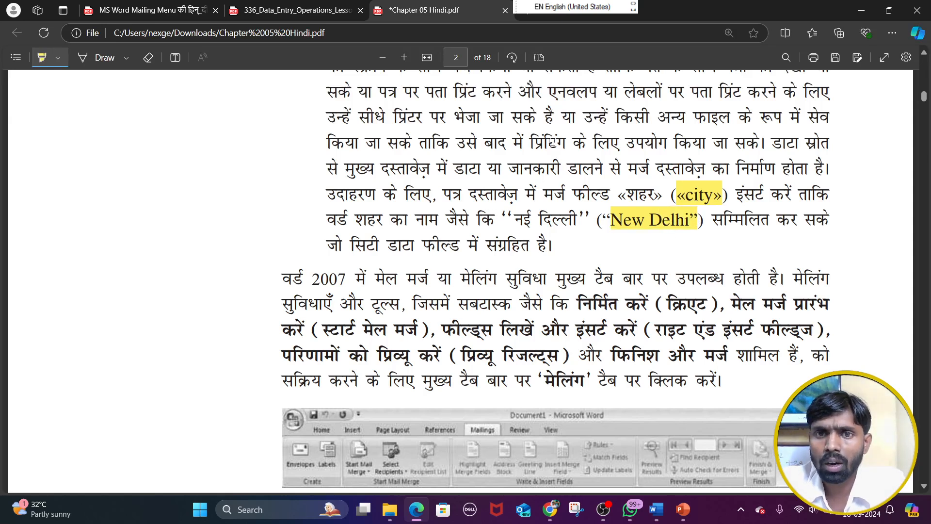
scroll(564, 108, up, 1)
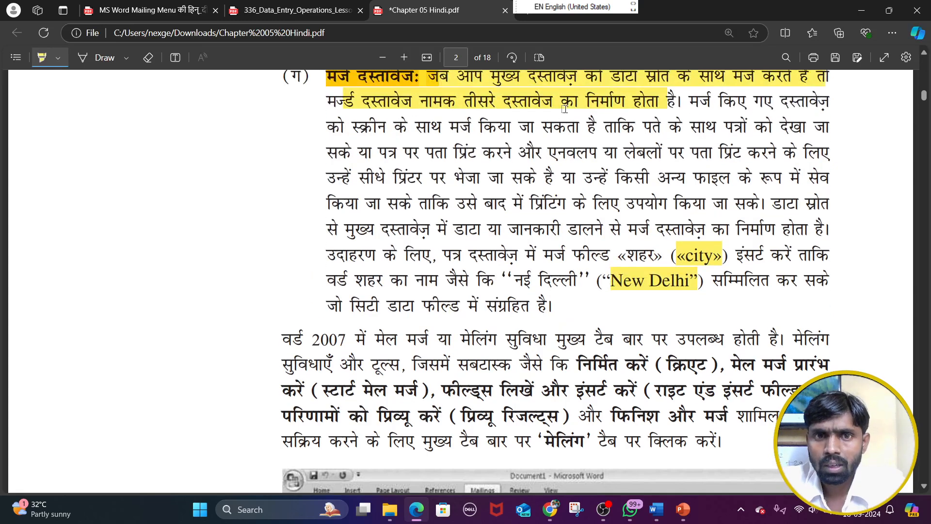
drag(698, 102, 826, 102)
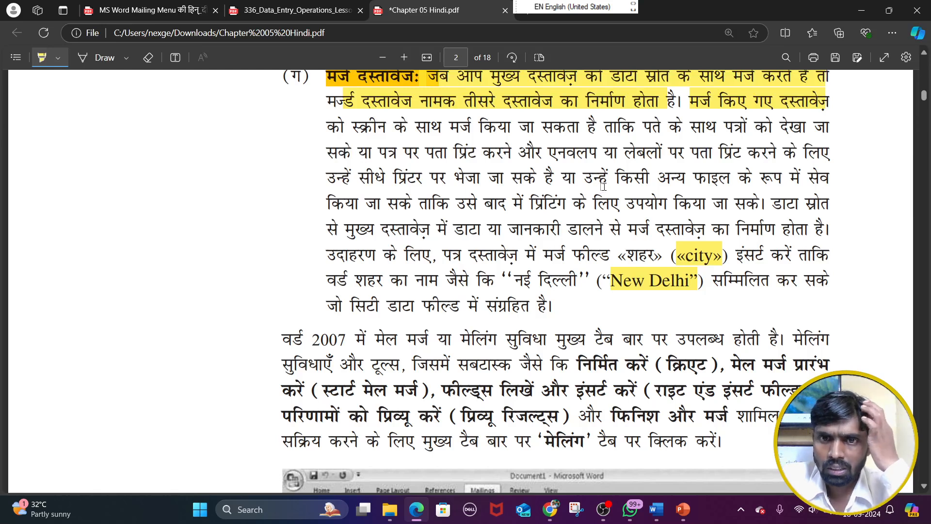
Highlight more of the मर्ज दस्तावेज paragraph, from के रूप में सेव through the डाटा स्रोत sentence to the मर्ज फील्ड «शहर» example
drag(720, 179, 828, 180)
drag(327, 203, 830, 212)
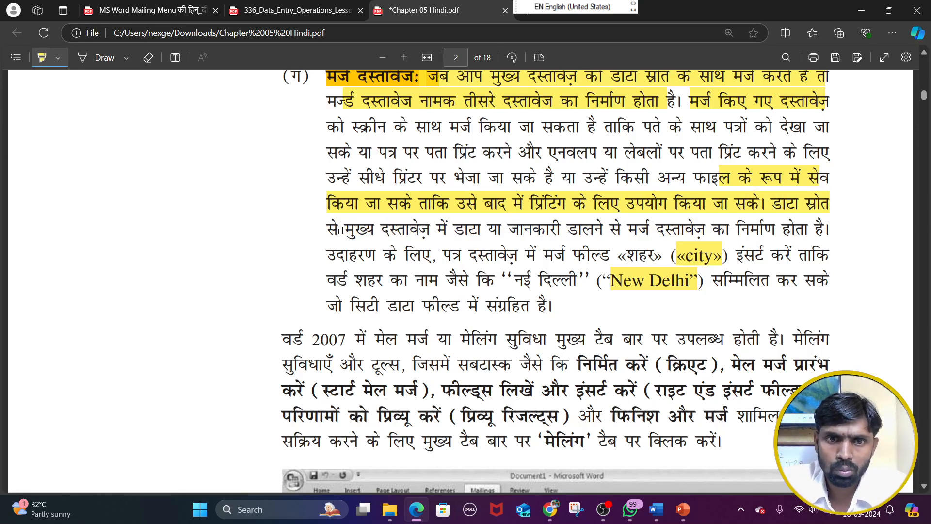
drag(343, 230, 830, 232)
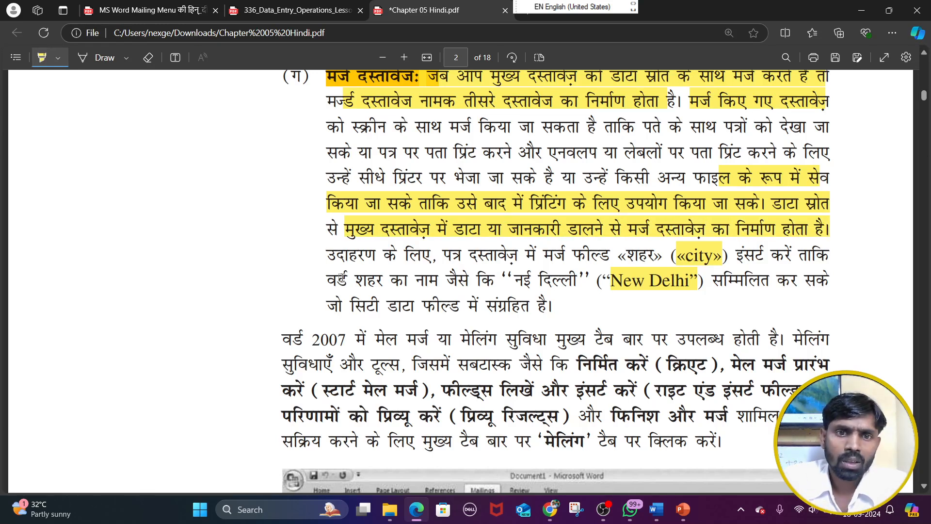
drag(343, 256, 648, 256)
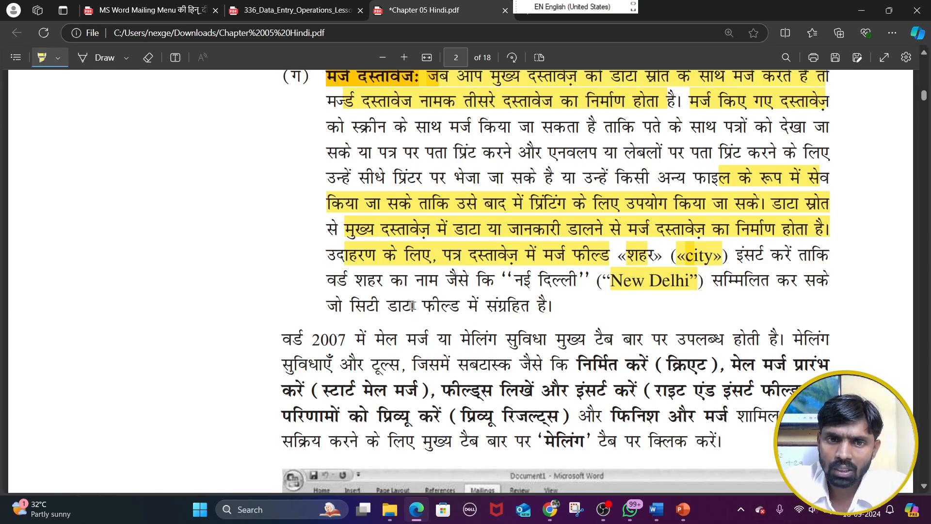
Highlight टूल्स, जिसमें सबटास्क and फील्ड्स लिखें in the paragraph about mail merge in Word 2007
scroll(482, 338, down, 3)
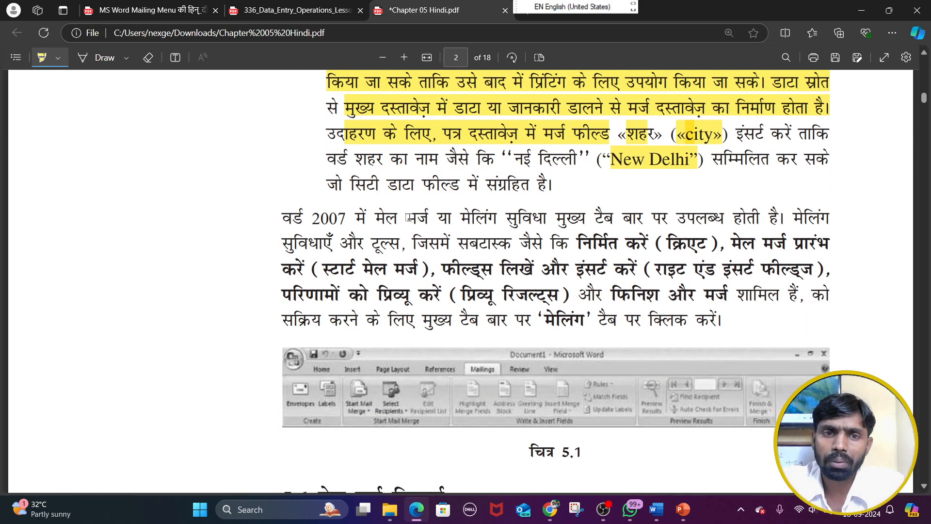
scroll(388, 198, down, 2)
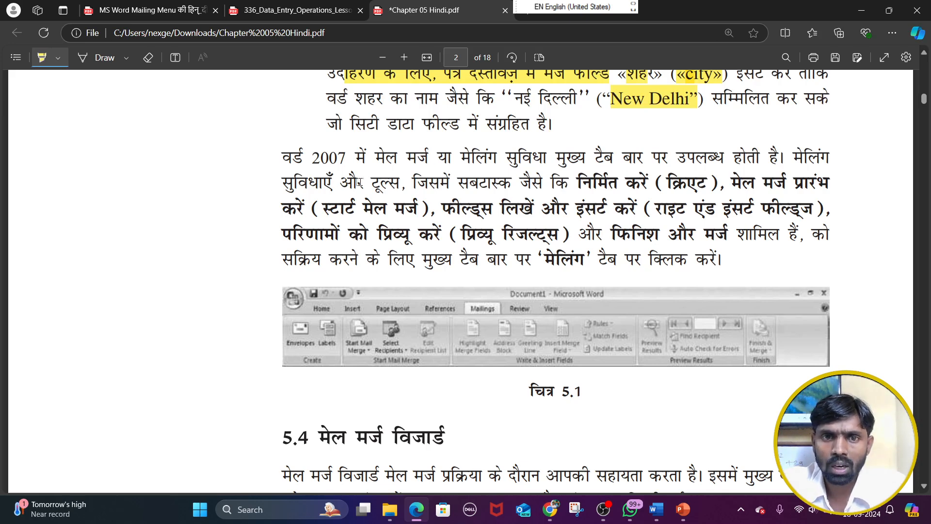
drag(394, 185, 488, 185)
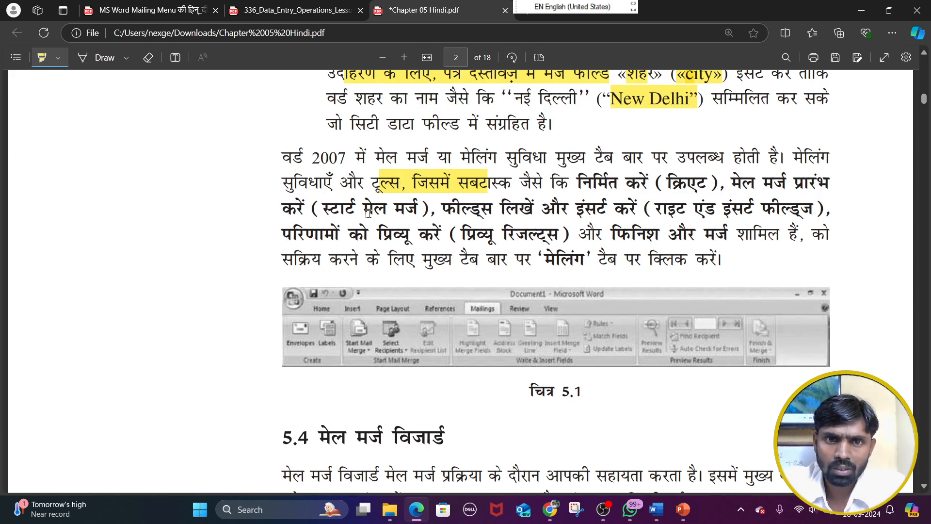
drag(442, 209, 529, 209)
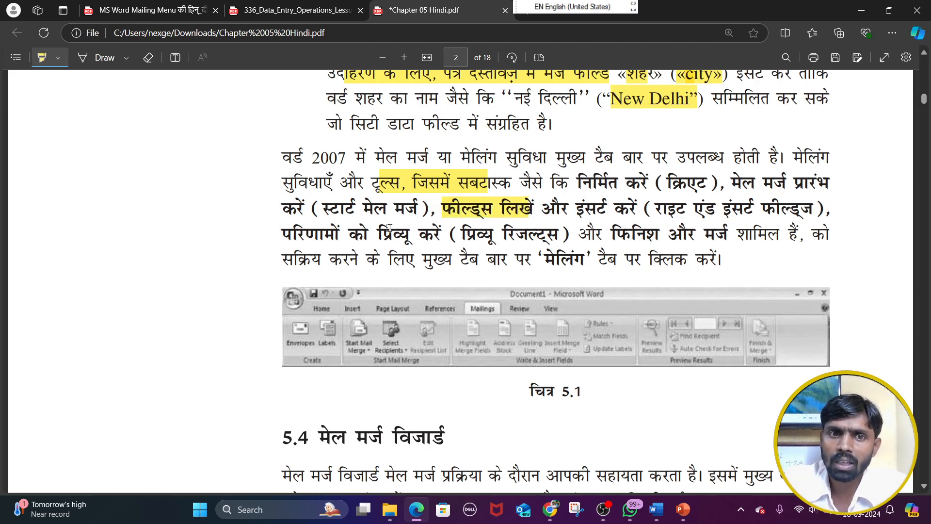
Switch to Word to view the Start Mail Merge options, close them, and return to the PDF chapter
click(659, 509)
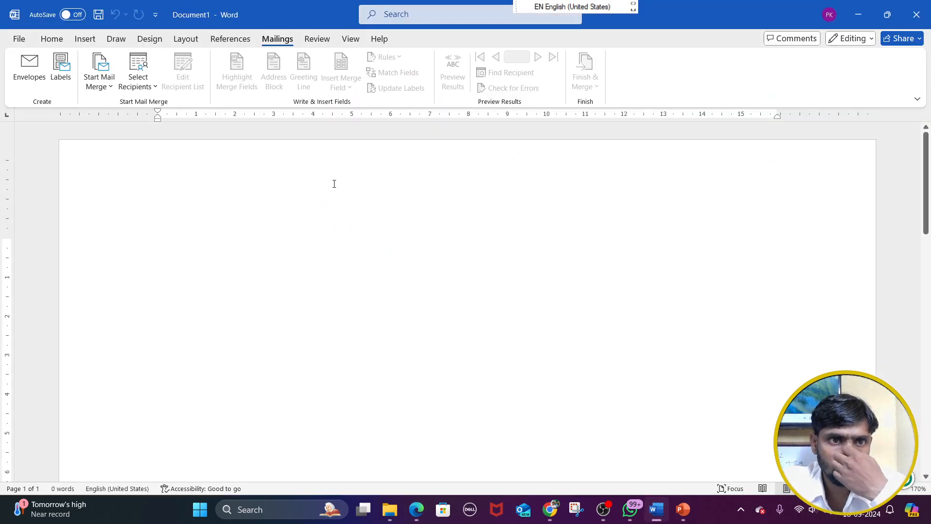
click(108, 85)
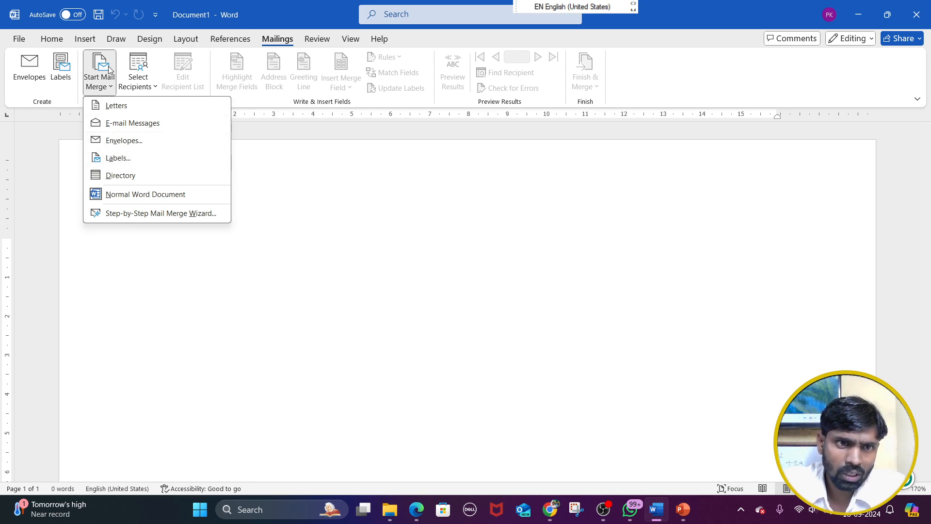
click(313, 201)
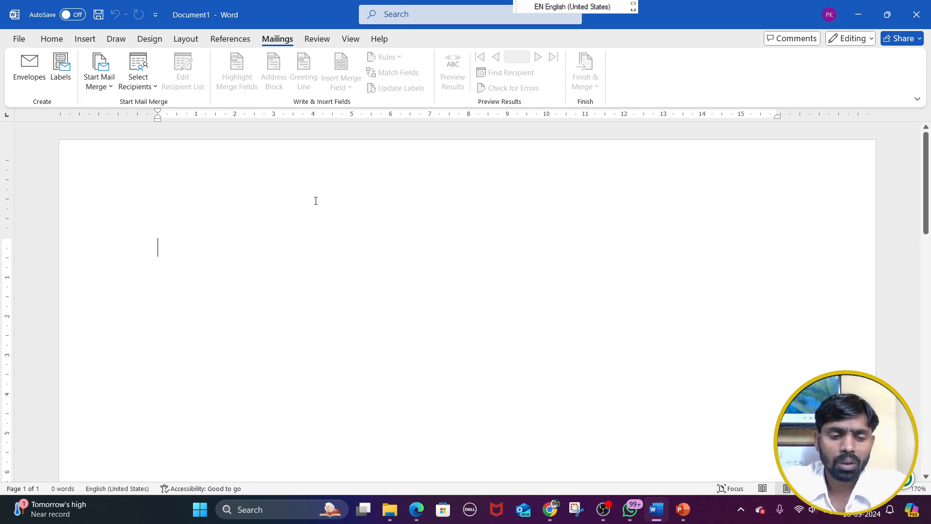
key(alt+Tab)
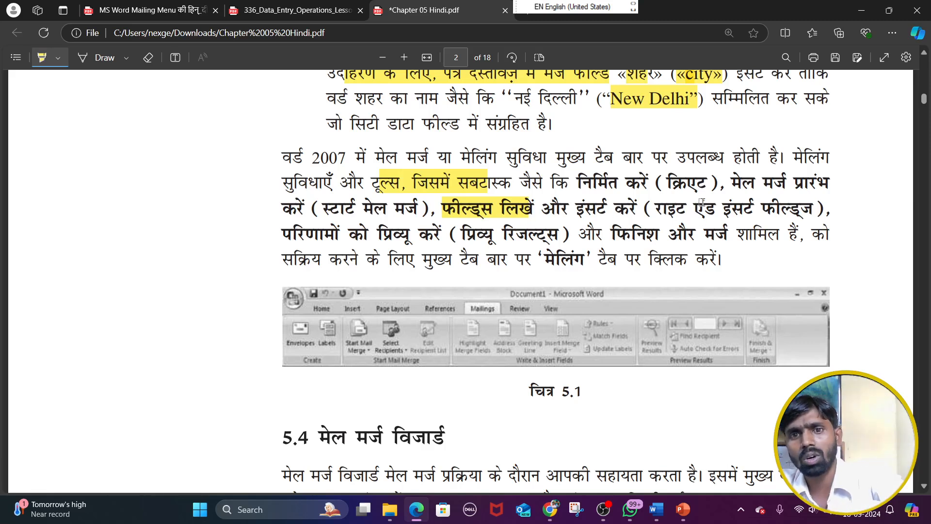
Highlight क्रिएट, मेल मर्ज प्रारंभ, स्टार्ट मेल मर्ज, फील्ड्स लिखें और, इंसर्ट करें and और मर्ज in the Word 2007 paragraph
drag(669, 183, 826, 183)
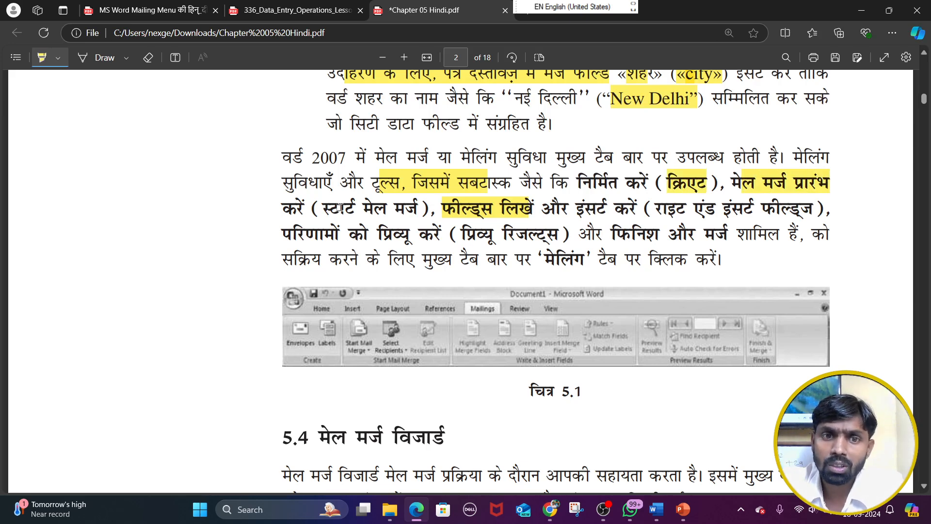
drag(340, 207, 560, 209)
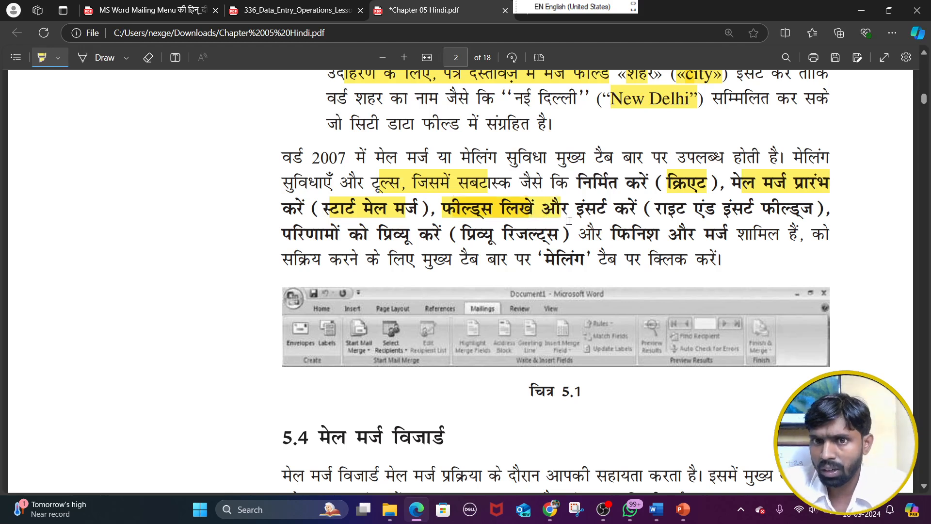
drag(578, 209, 659, 209)
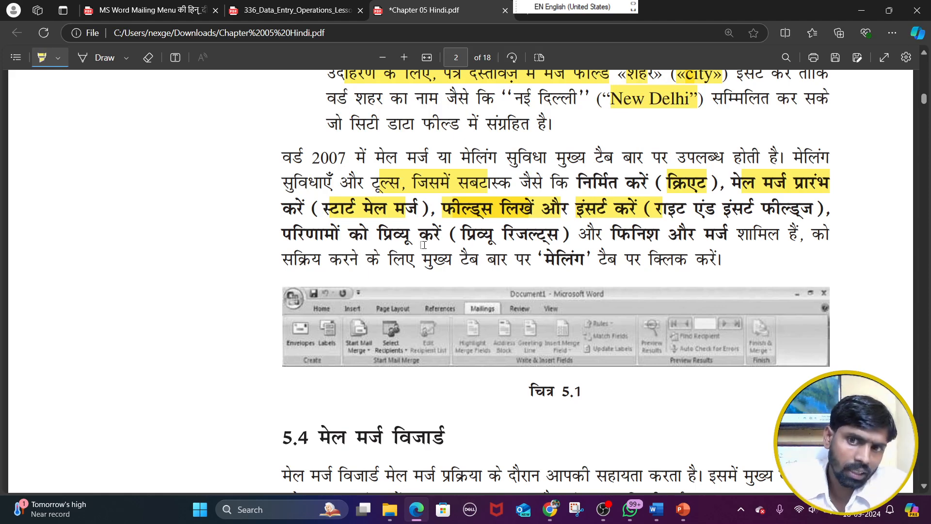
drag(670, 236, 722, 232)
Review the three document types again and highlight the heading मेल मर्ज विजार्ड of section 5.4
scroll(603, 283, down, 2)
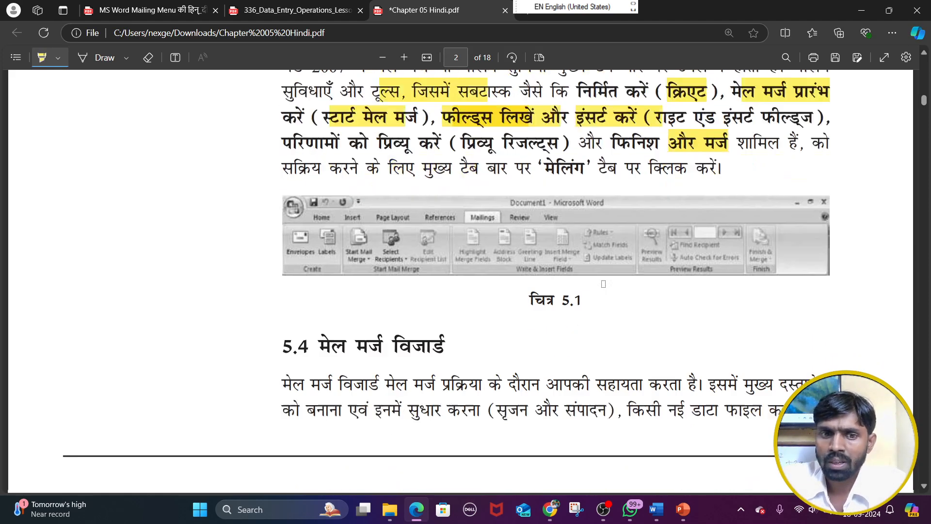
scroll(603, 284, up, 14)
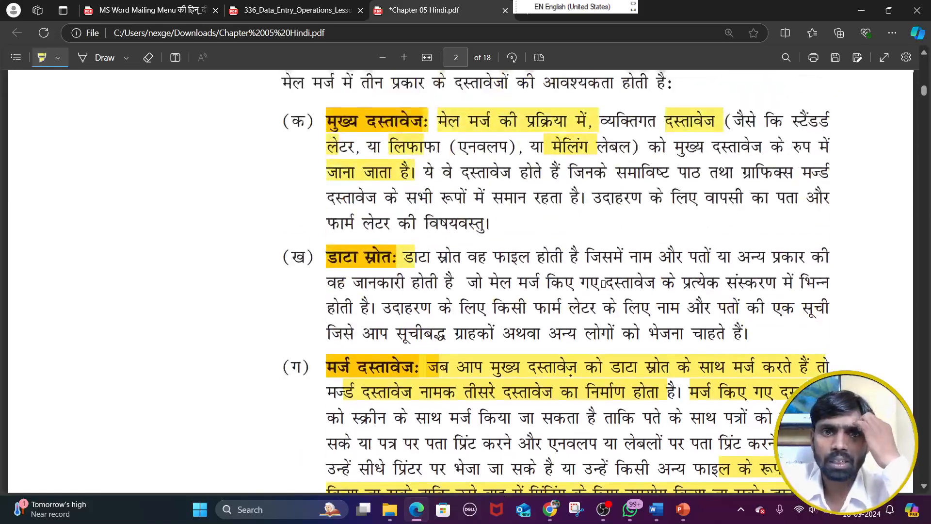
scroll(603, 284, up, 1)
scroll(485, 235, down, 10)
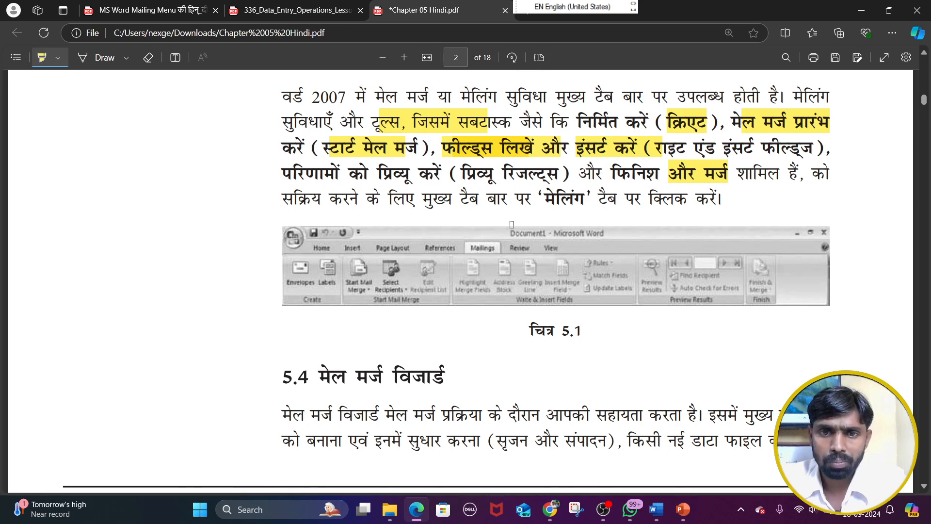
scroll(485, 233, down, 3)
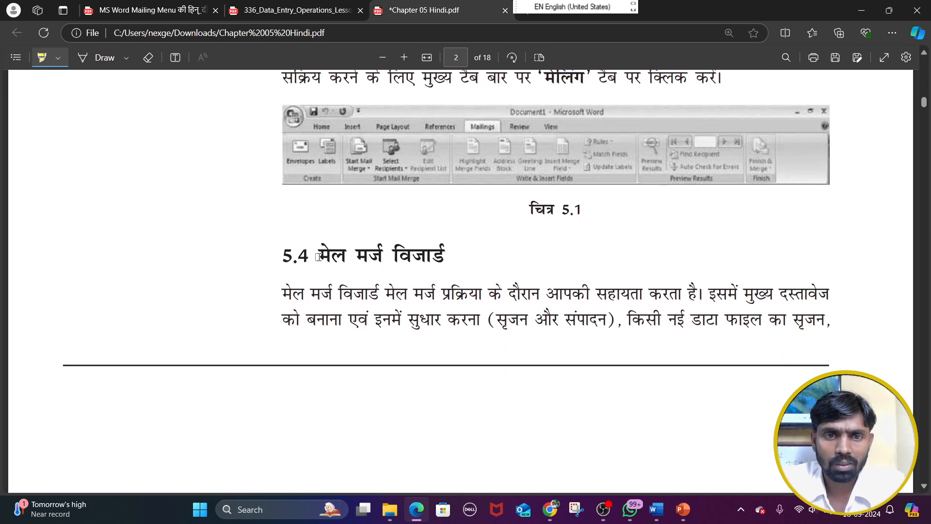
drag(318, 256, 454, 251)
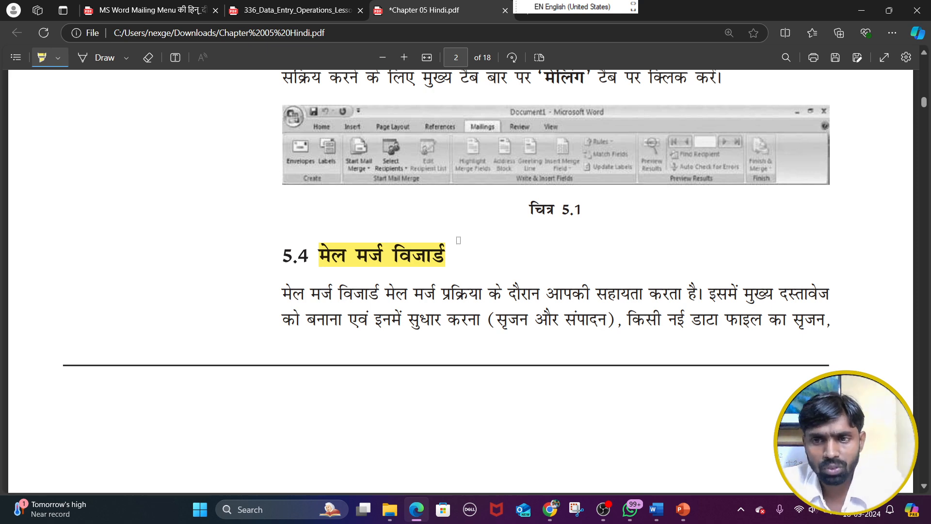
Switch to Word, show the Start Mail Merge options enlarged, and mark each option with a red arrow
key(alt+Tab)
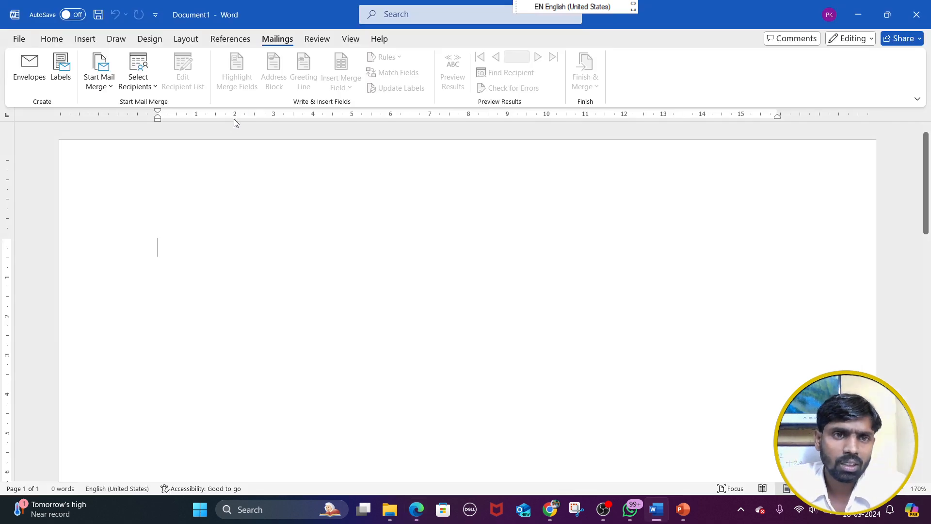
click(111, 86)
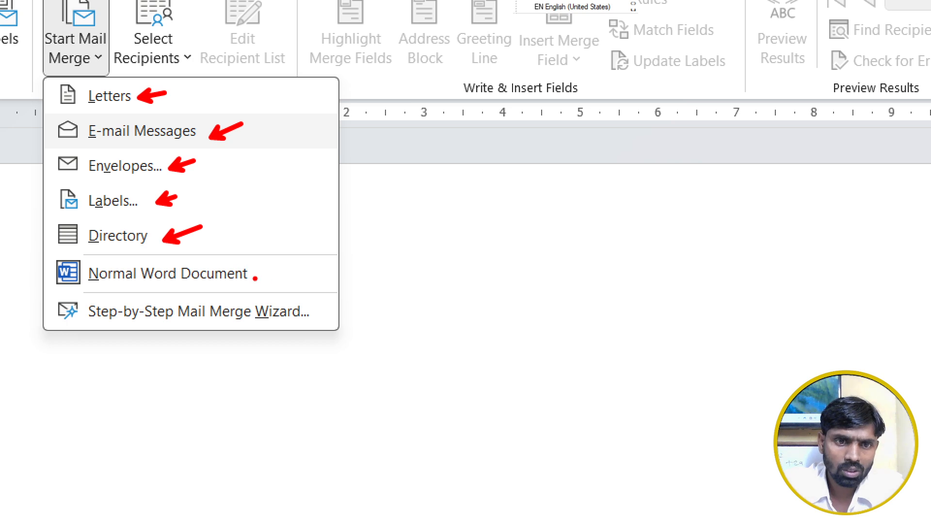
drag(255, 278, 265, 274)
drag(325, 318, 345, 301)
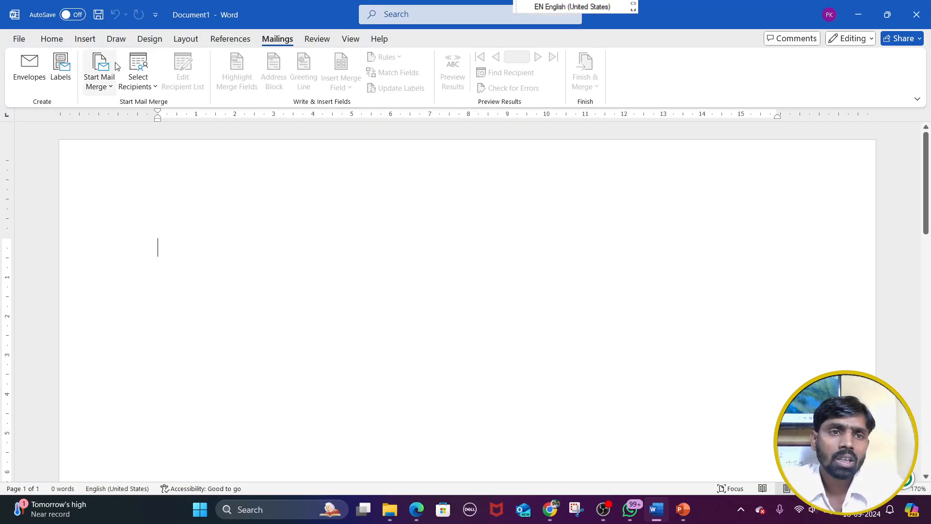
Show the Start Mail Merge options at normal size and box Envelopes, Labels, Directory, E-mail Messages and Letters in red
click(77, 24)
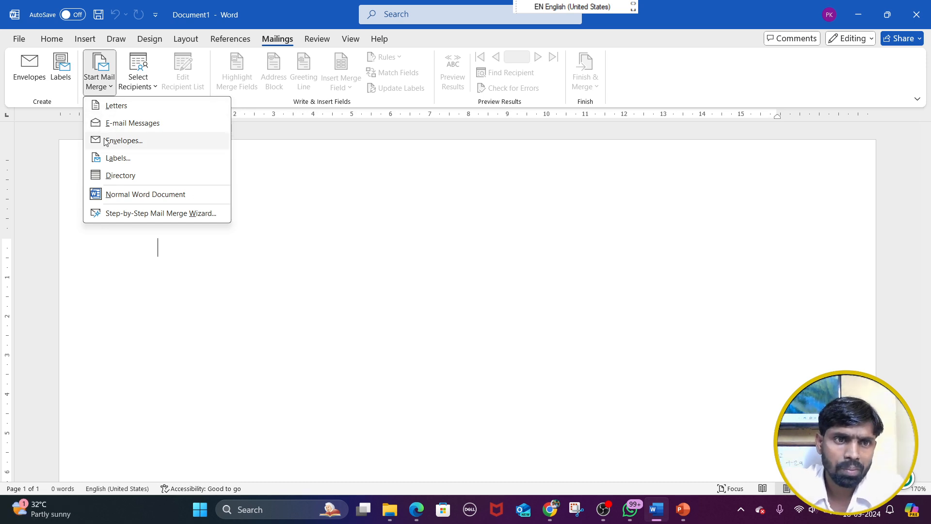
click(125, 140)
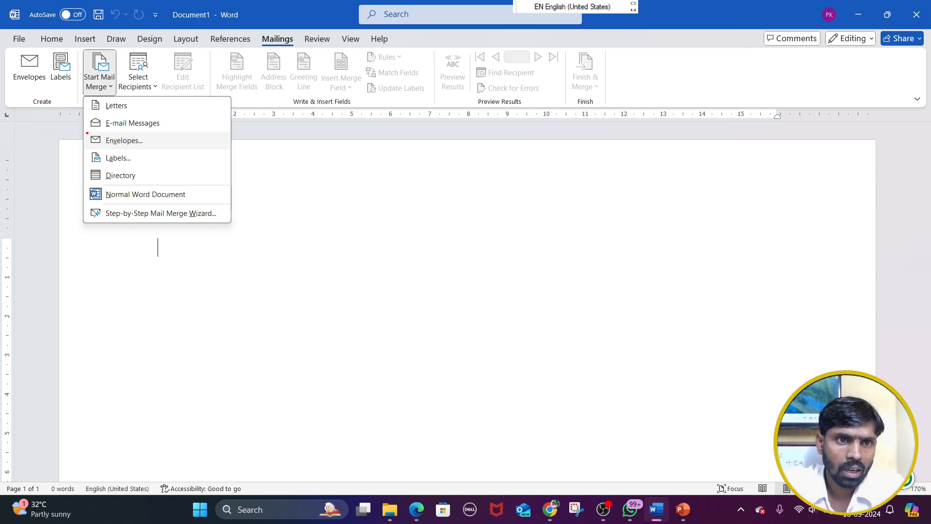
drag(87, 133, 146, 149)
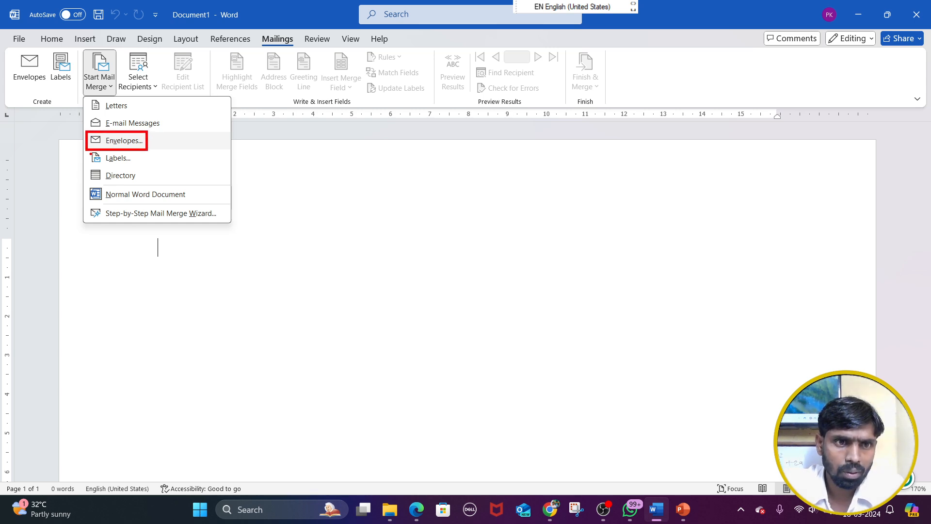
drag(88, 150, 141, 163)
drag(84, 168, 139, 182)
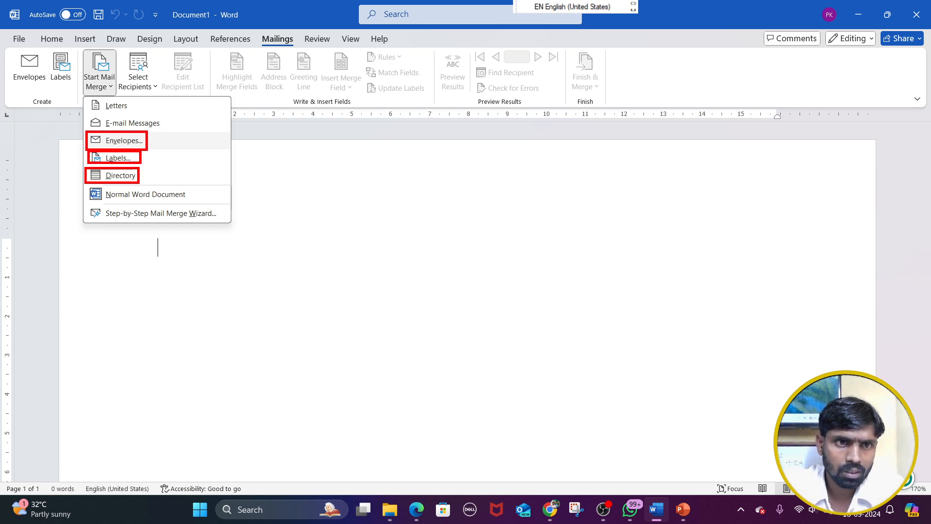
mouse_move(88, 111)
mouse_down()
mouse_move(102, 126)
mouse_move(160, 129)
mouse_up()
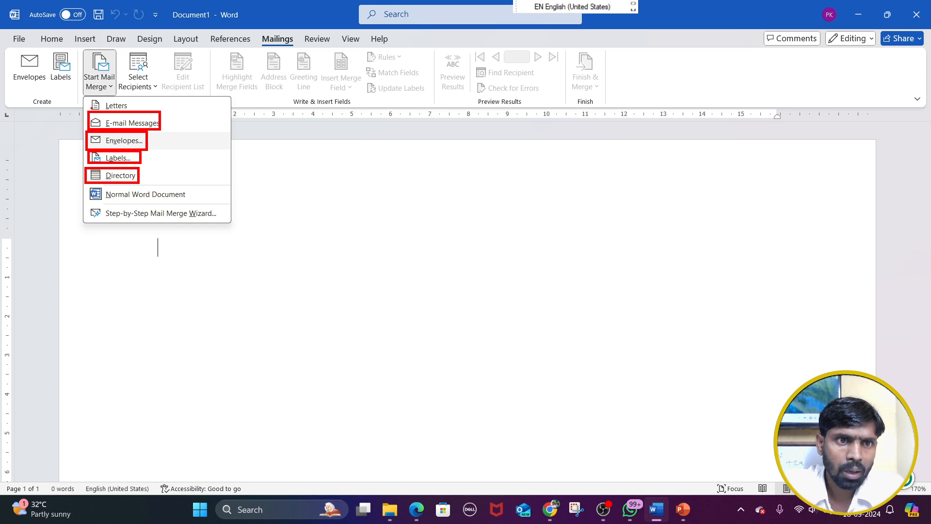
drag(85, 98, 160, 113)
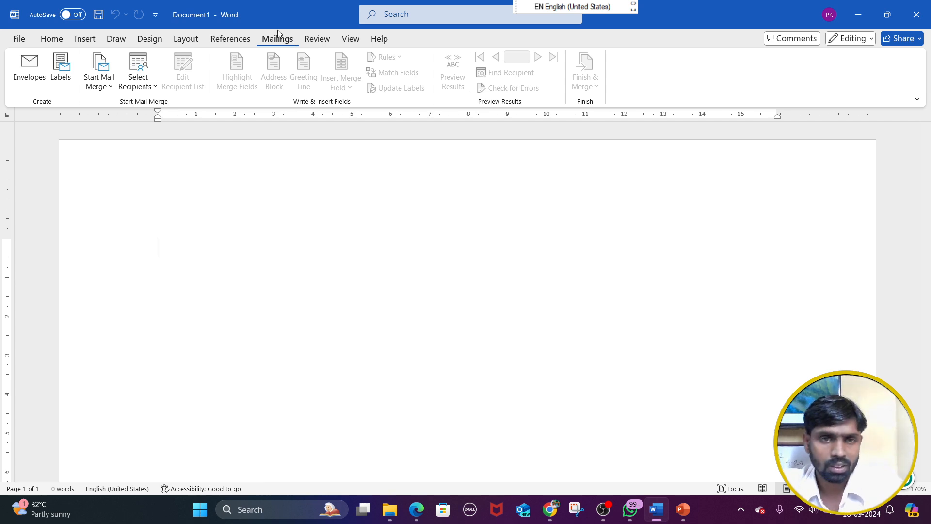
Magnify the Start Mail Merge options, draw red arrows to Letters through Directory, and box and cross out Normal Word Document and Step-by-Step Mail Merge Wizard
click(111, 68)
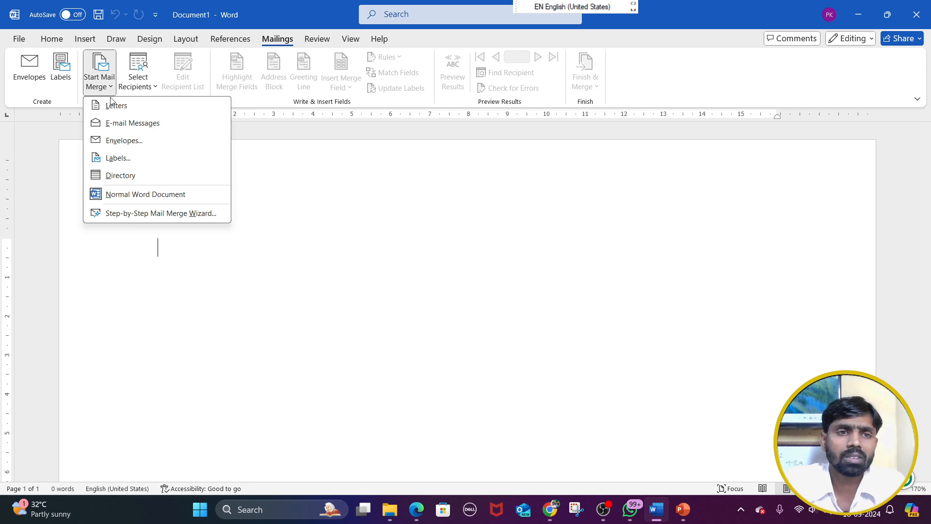
key(ctrl+1)
click(123, 120)
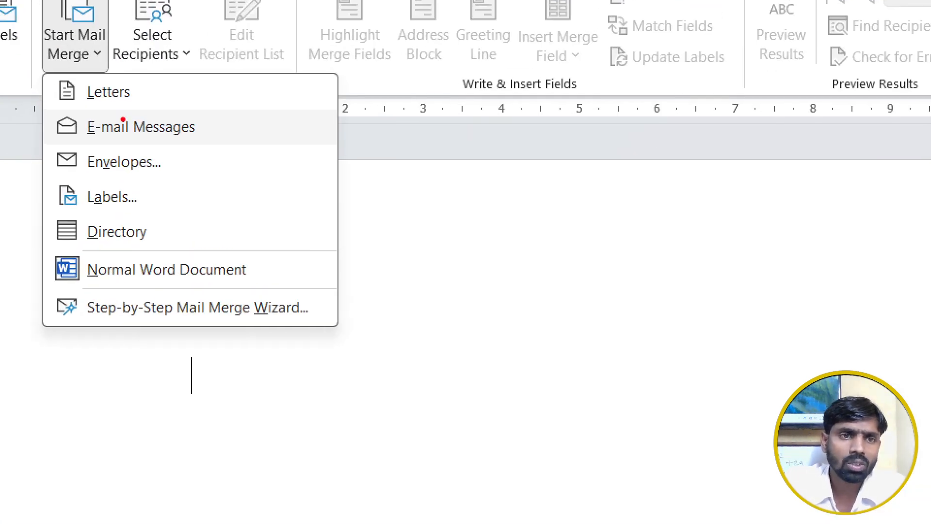
drag(139, 94, 183, 81)
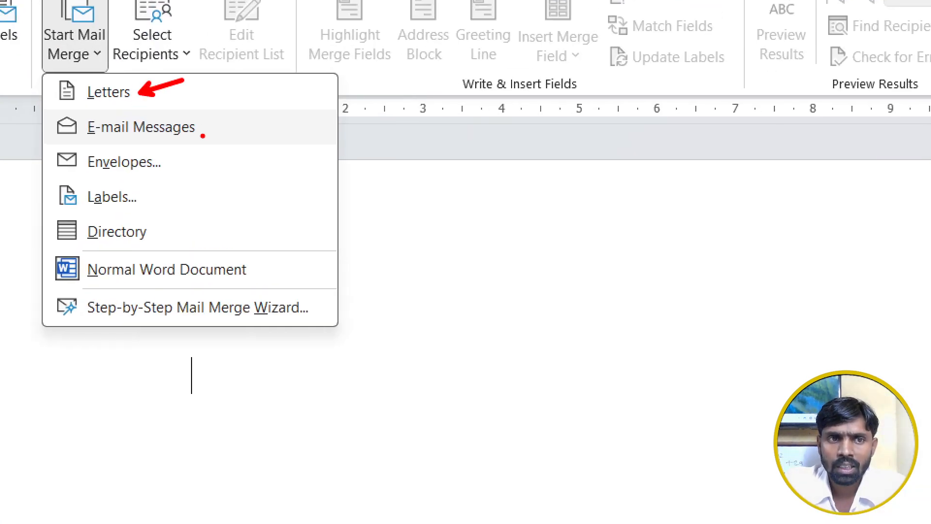
drag(202, 135, 253, 109)
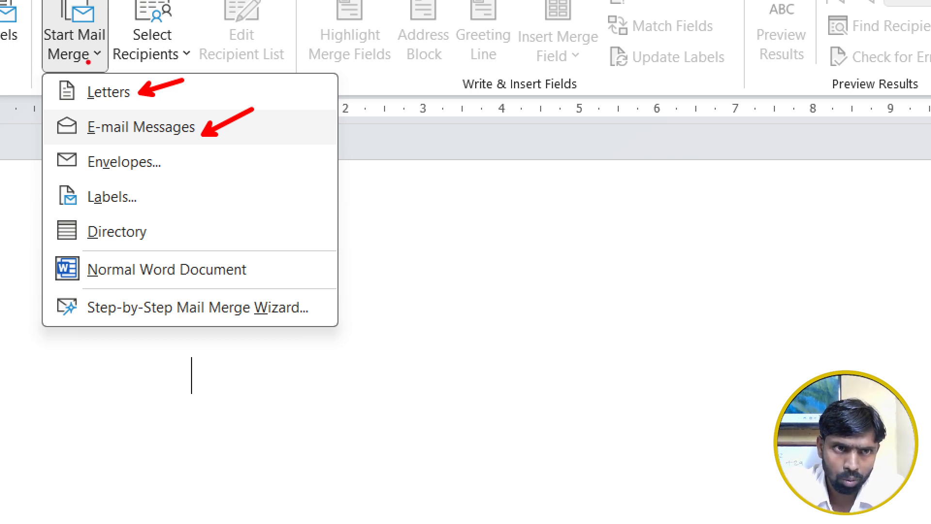
drag(180, 160, 218, 142)
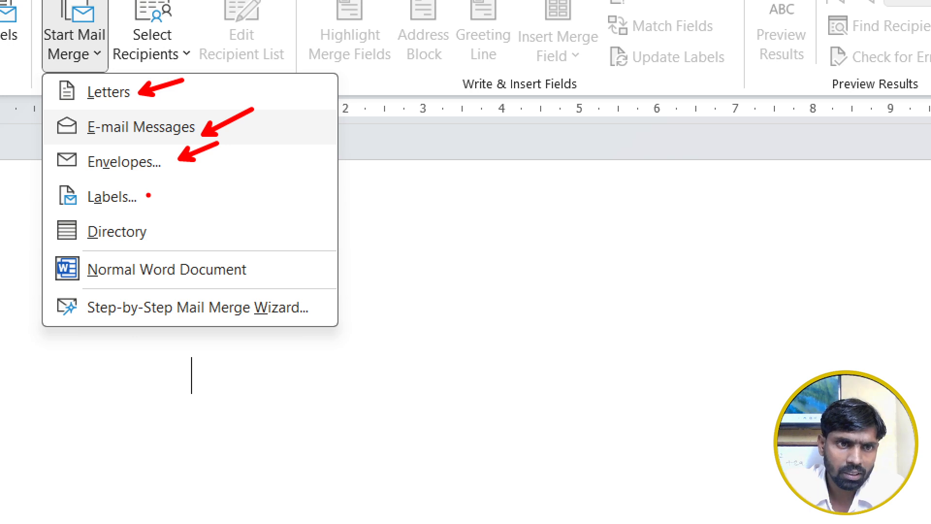
drag(148, 196, 211, 168)
drag(164, 236, 236, 203)
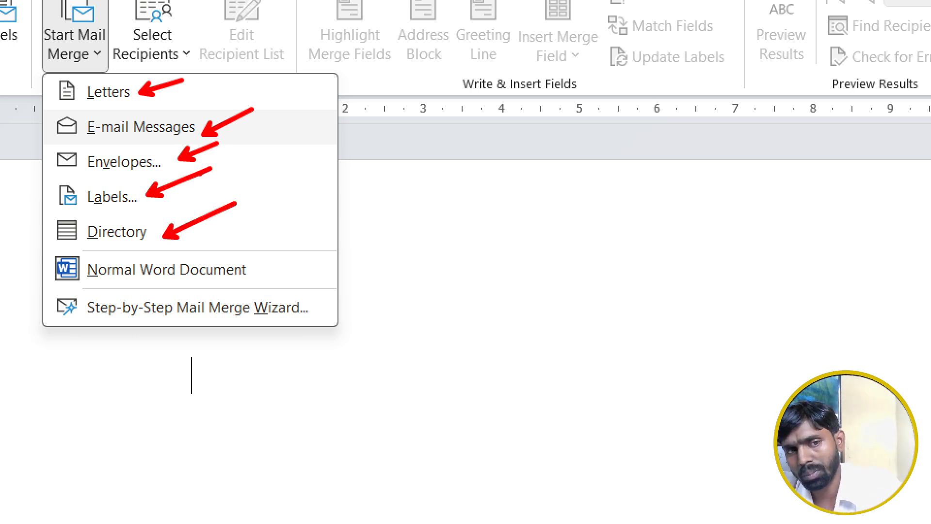
mouse_move(33, 249)
mouse_down()
mouse_move(118, 291)
mouse_move(315, 327)
mouse_move(358, 264)
mouse_up()
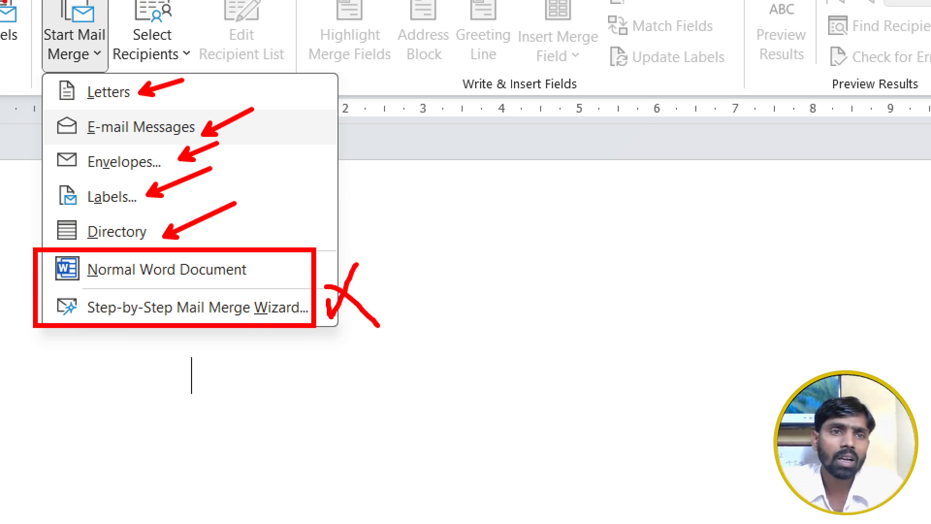
Box Letters, E-mail Messages and Envelopes in red among the Start Mail Merge options
drag(47, 76, 222, 170)
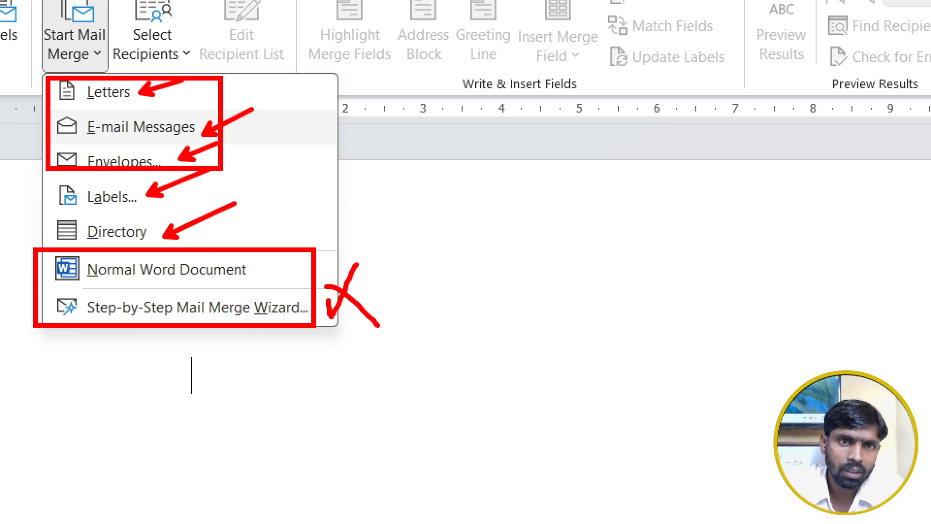
drag(452, 1, 527, 79)
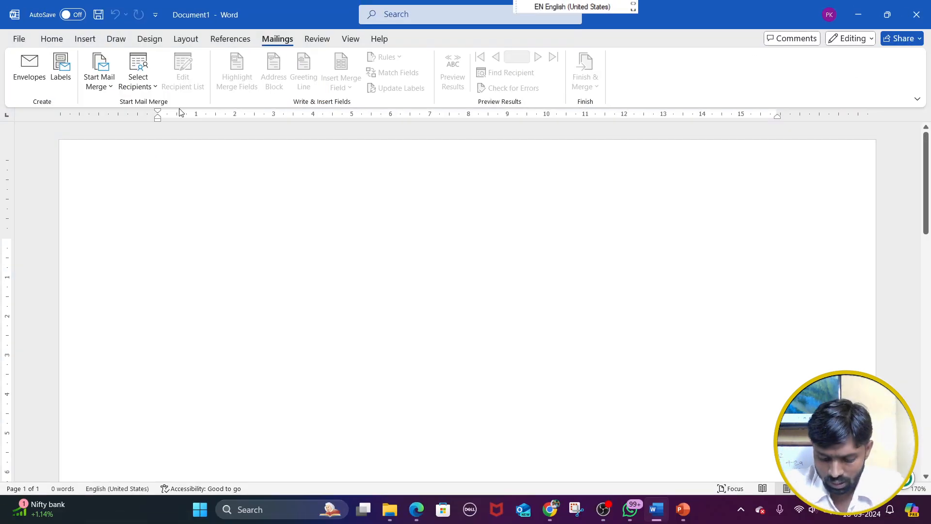
Show the Select Recipients options enlarged, point to and underline Use an Existing List, box Choose from Outlook Contacts, and circle all the options in red
click(140, 80)
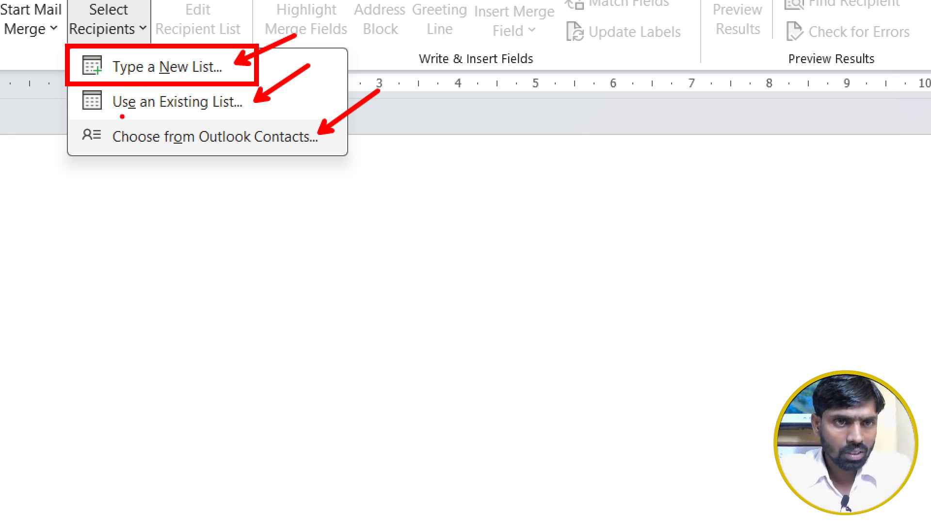
drag(75, 103, 43, 104)
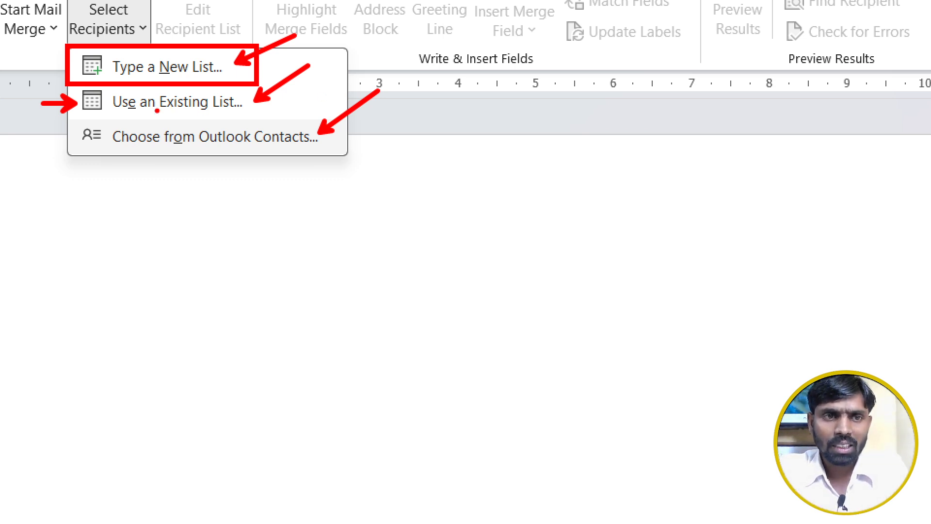
drag(105, 114, 251, 114)
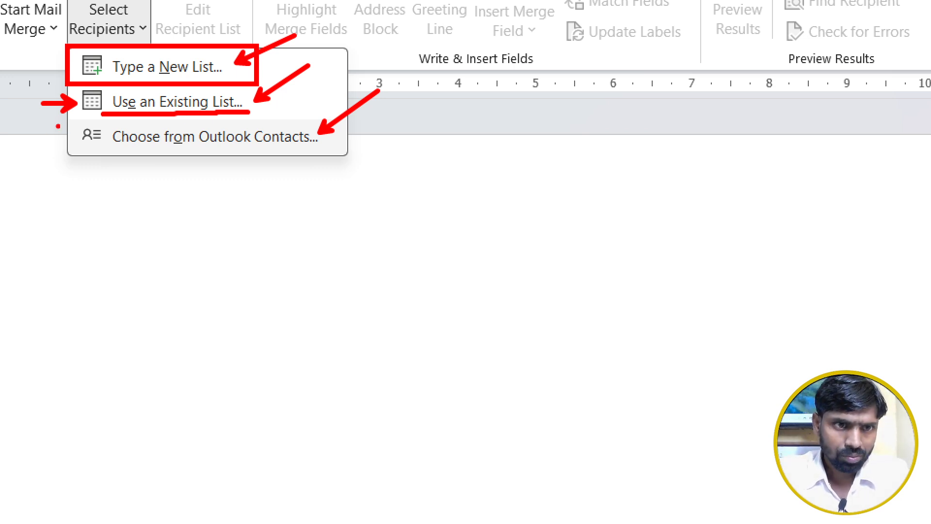
mouse_move(70, 122)
mouse_down()
mouse_move(233, 154)
mouse_move(336, 150)
mouse_up()
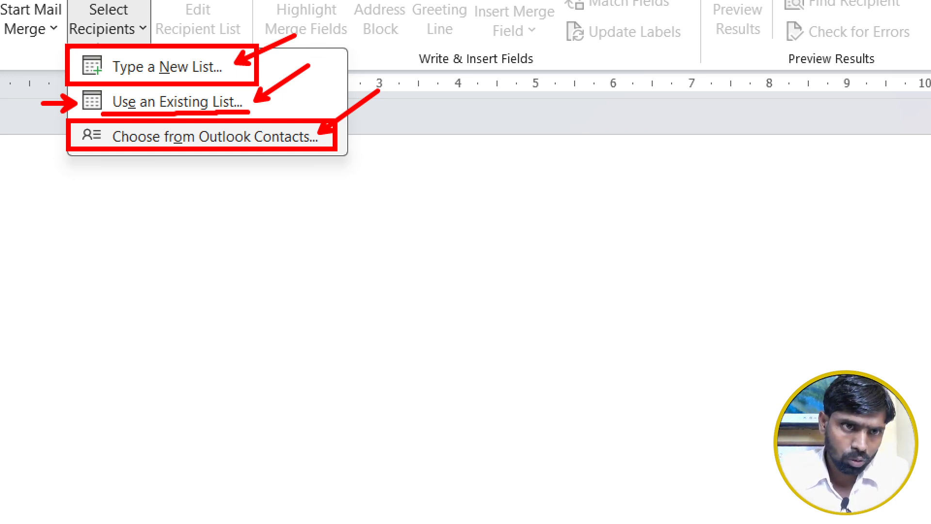
mouse_move(71, 39)
mouse_down()
mouse_move(38, 163)
mouse_move(275, 196)
mouse_move(341, 89)
mouse_move(54, 57)
mouse_up()
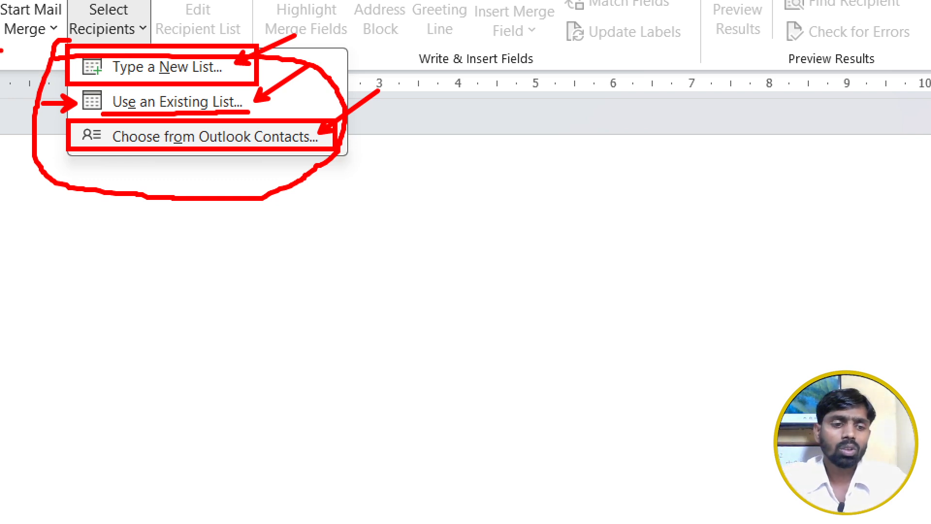
key(Escape)
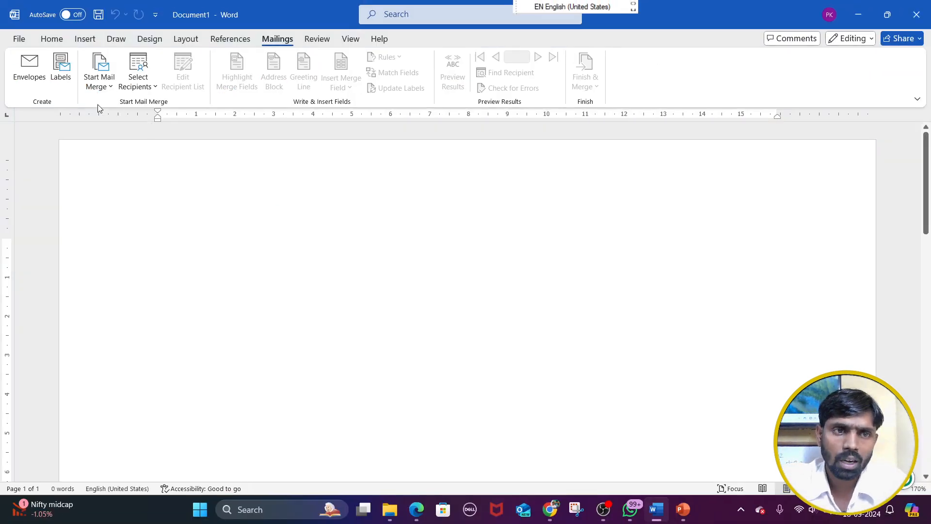
View the document types in the Step-by-Step Mail Merge Wizard, close the wizard, and show the Start Mail Merge options again
click(109, 91)
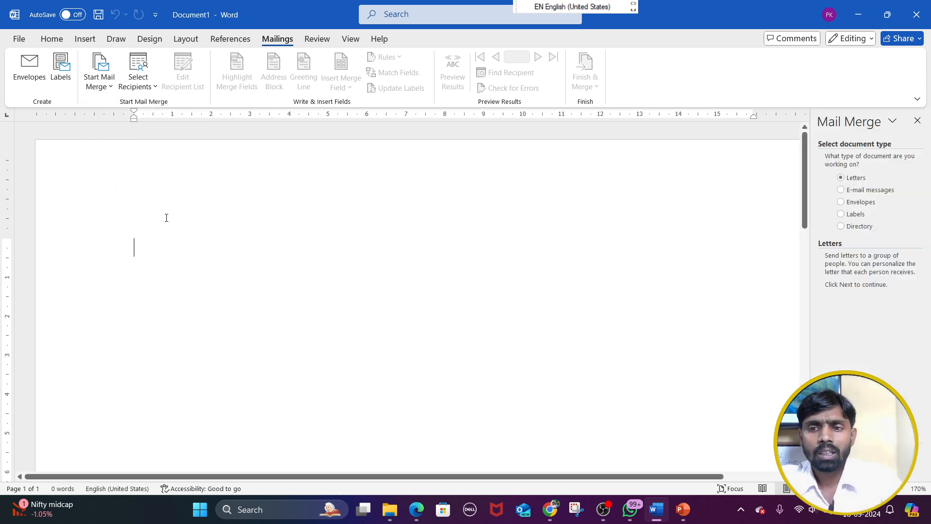
click(99, 87)
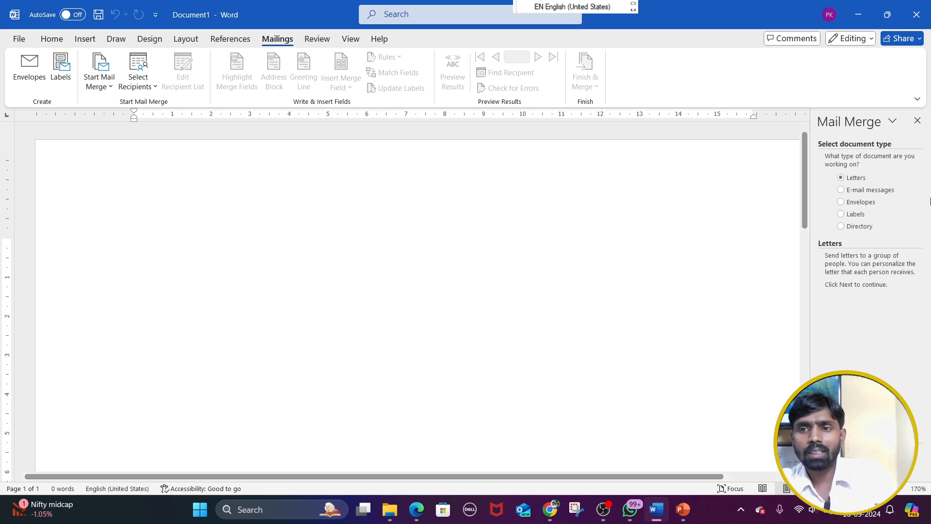
click(916, 121)
click(99, 80)
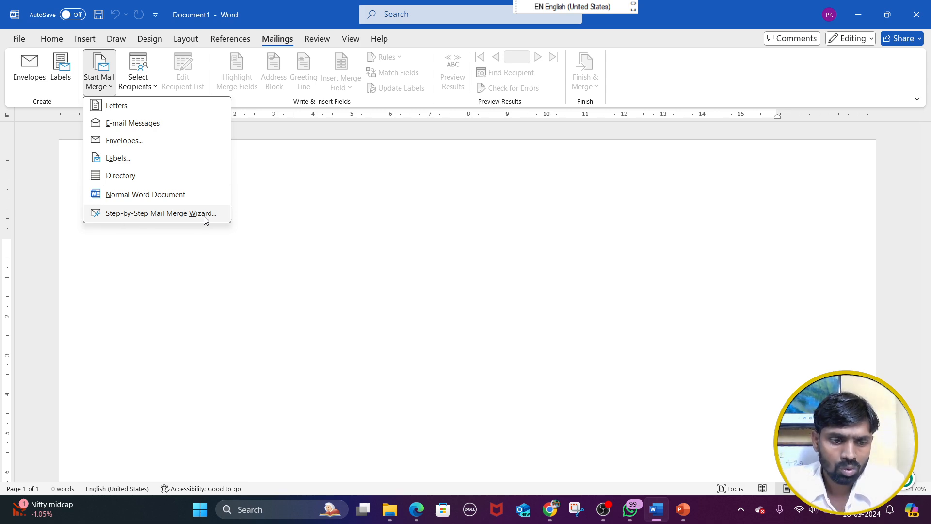
Find and launch the Cursor Highlighter app
key(super)
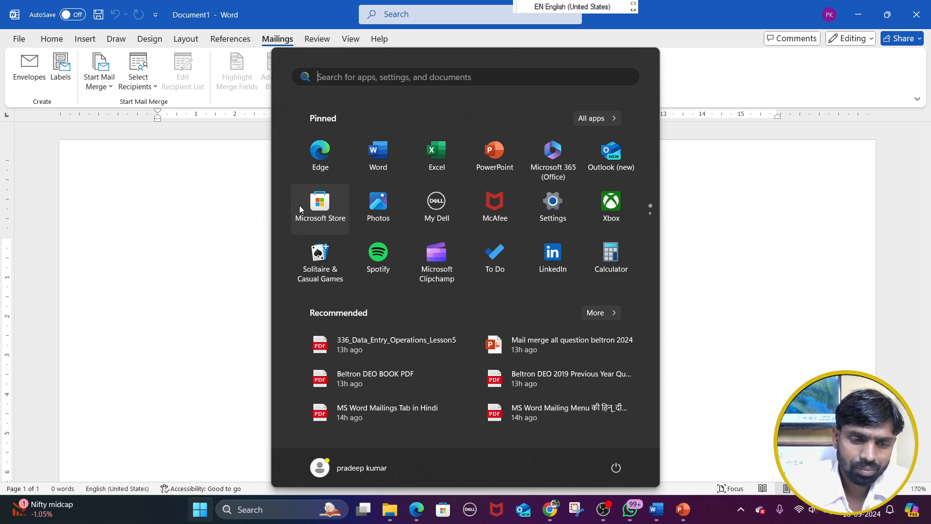
text(cu)
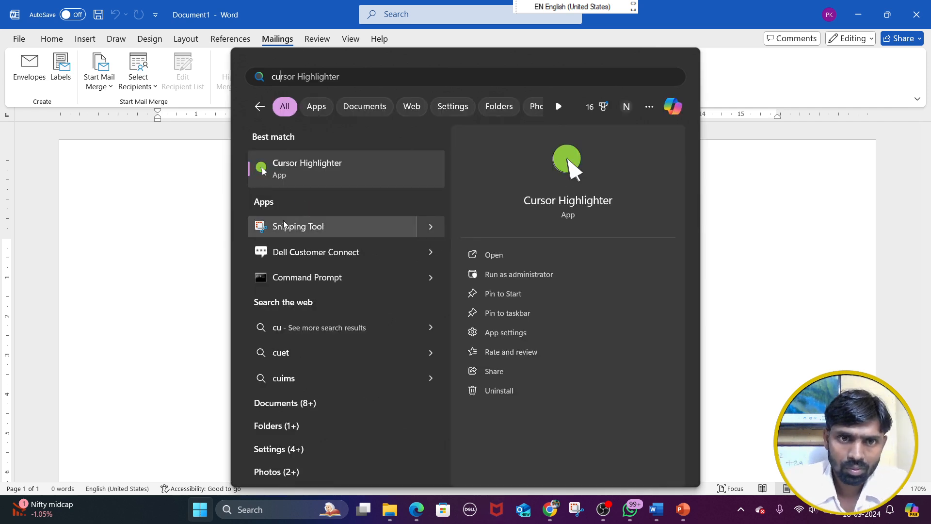
click(301, 174)
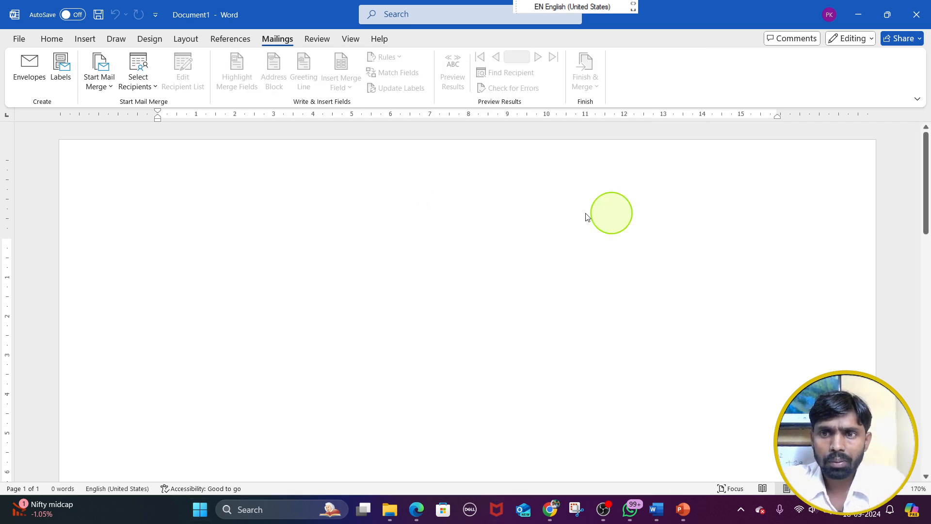
Start the Step-by-Step Mail Merge Wizard, mark Letters, E-mail messages, Envelopes and Labels with red strokes, and box the heading Select document type
click(112, 87)
click(150, 213)
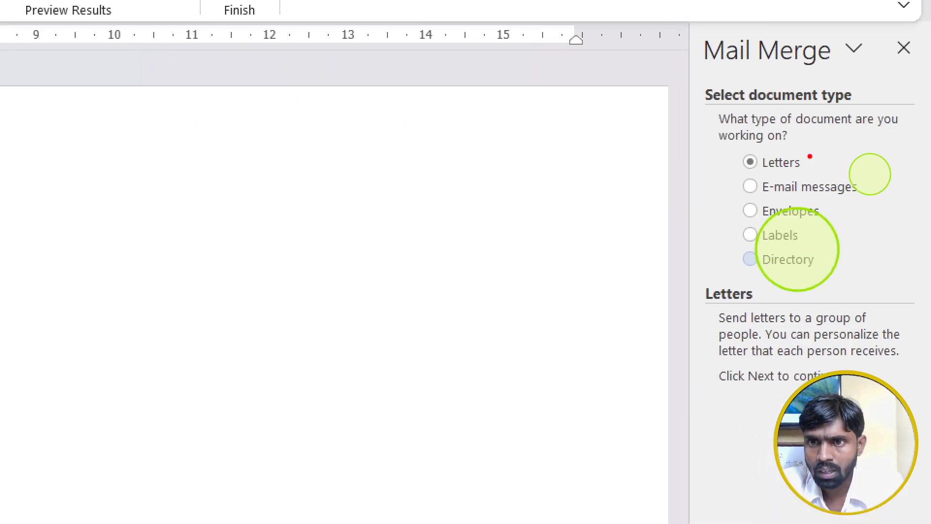
drag(808, 157, 833, 131)
drag(859, 187, 888, 165)
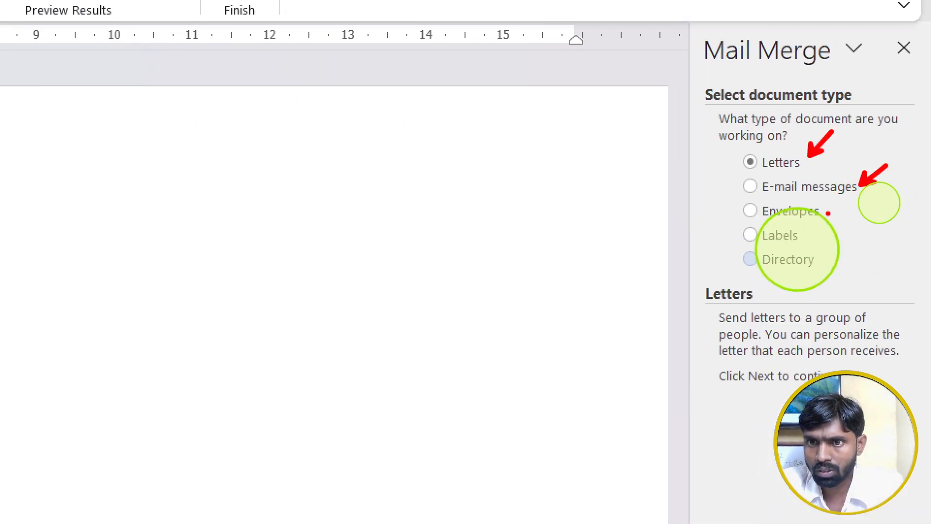
drag(823, 207, 843, 193)
mouse_move(806, 237)
mouse_down()
mouse_move(823, 225)
mouse_move(845, 249)
mouse_up()
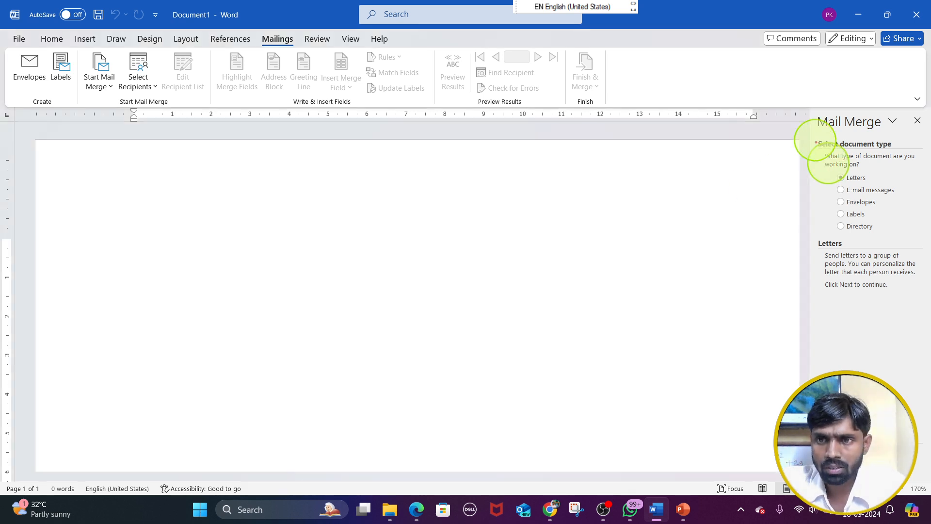
drag(815, 135, 917, 153)
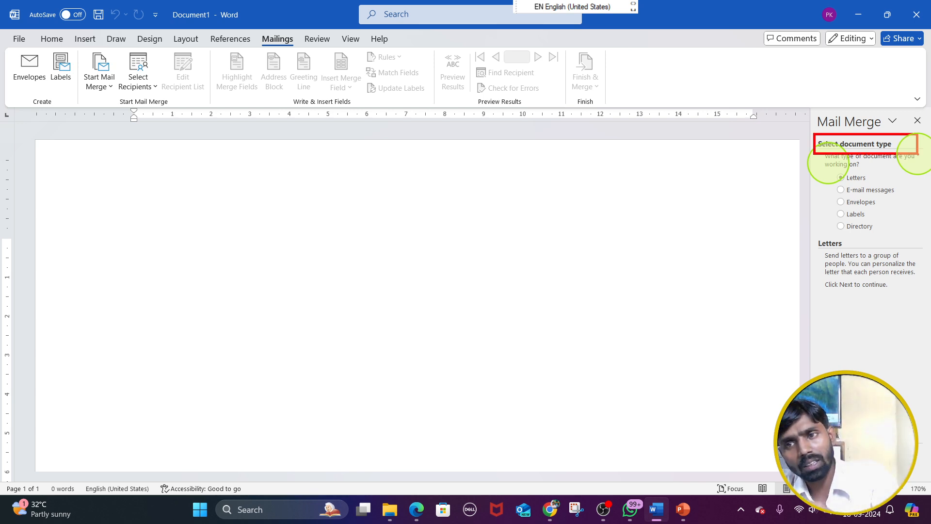
key(Escape)
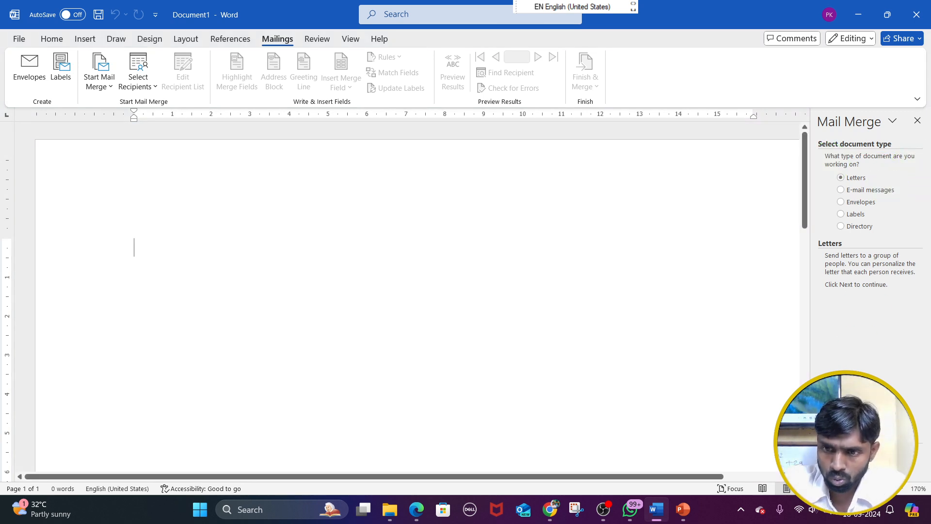
click(865, 454)
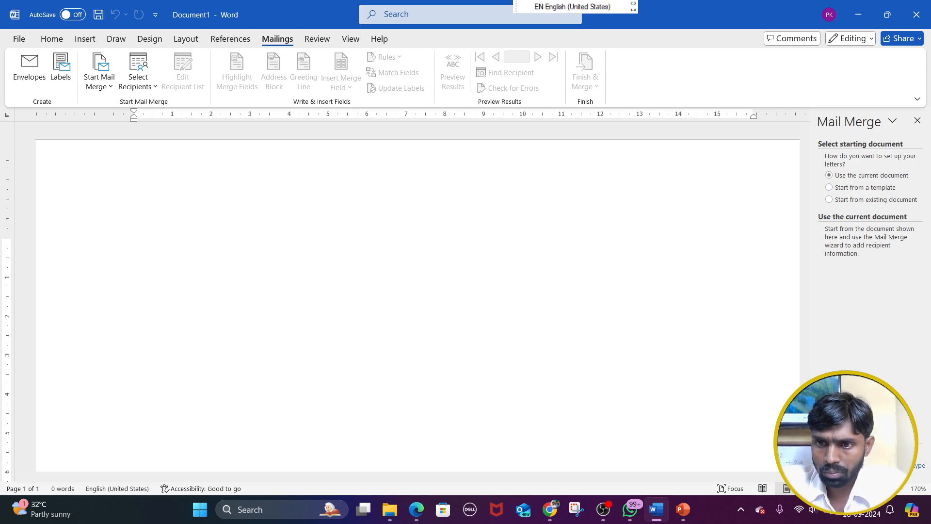
click(868, 456)
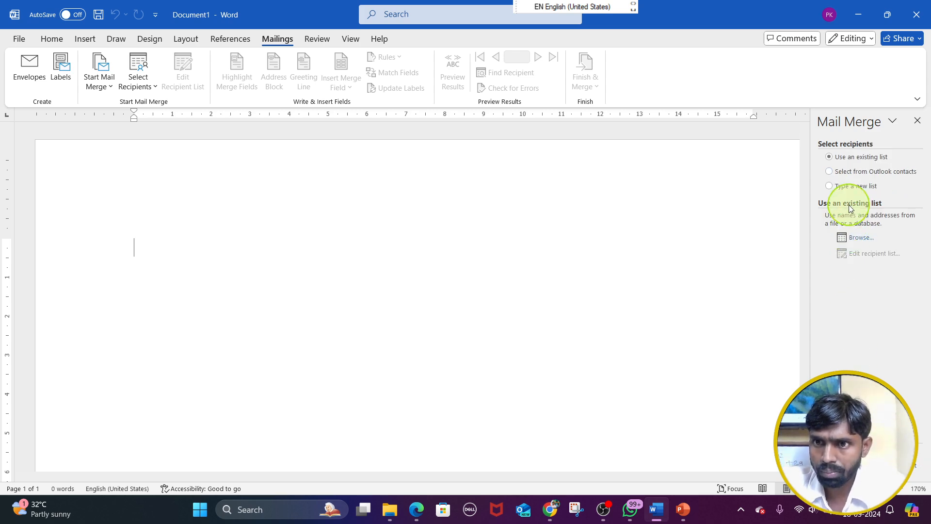
click(861, 237)
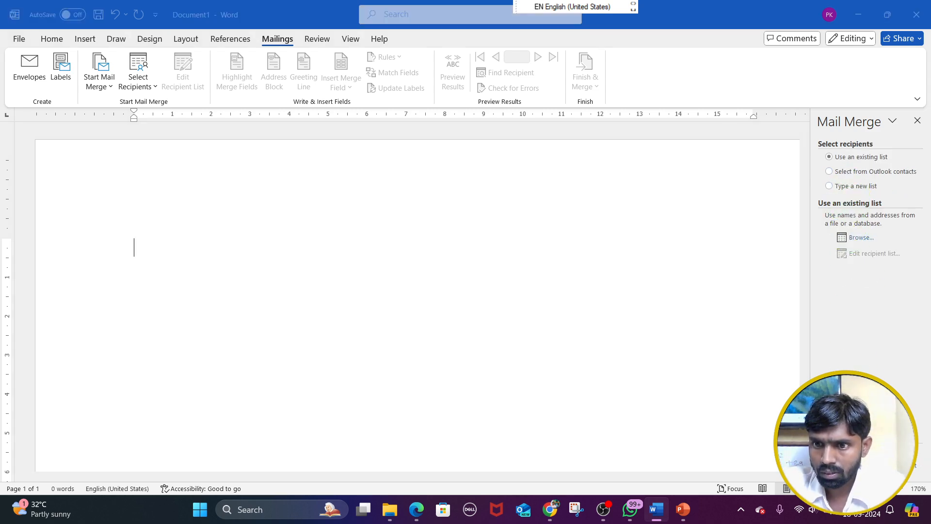
click(424, 289)
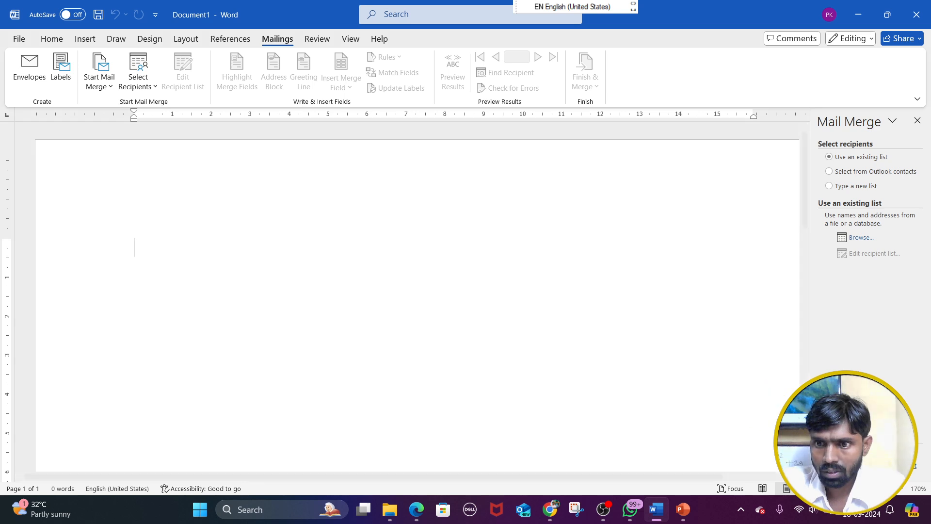
click(868, 466)
click(868, 466)
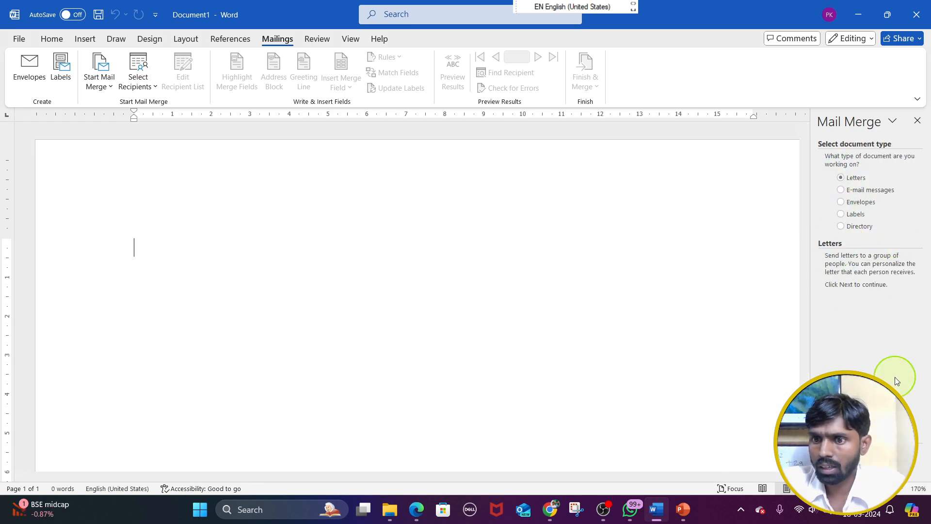
Advance the wizard to its starting document stage, mark the heading Select starting document with a red box, and clear the annotations
click(868, 463)
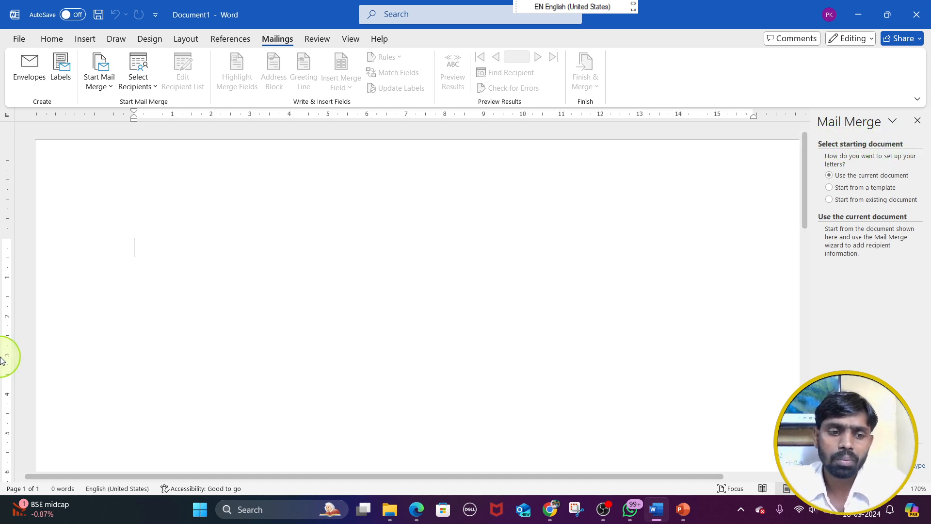
drag(813, 136, 915, 153)
drag(836, 373, 819, 162)
key(Escape)
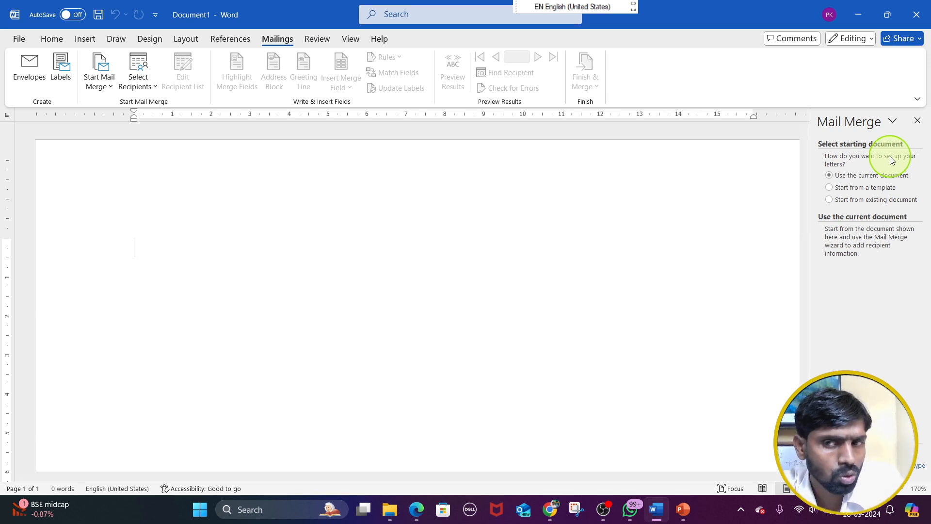
Choose Start from a template, view the Select Template dialog, and close it without picking a template
click(829, 188)
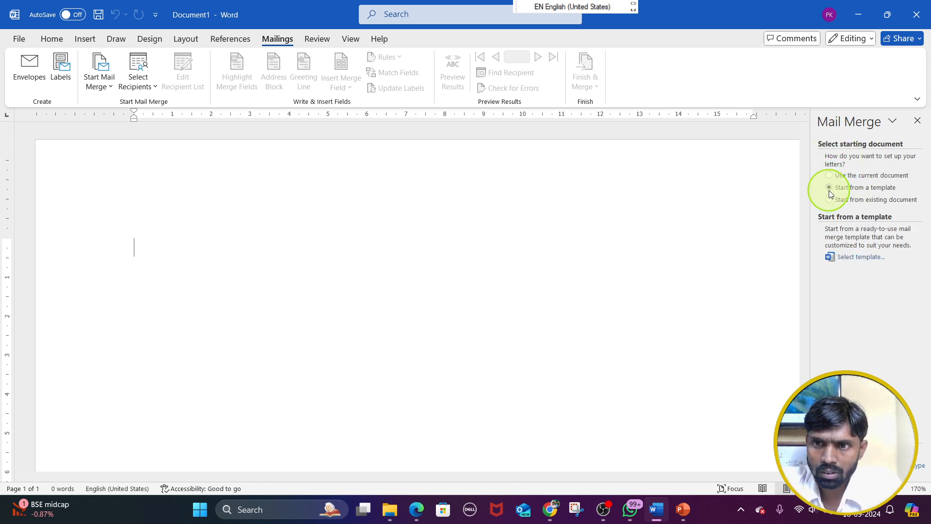
click(860, 257)
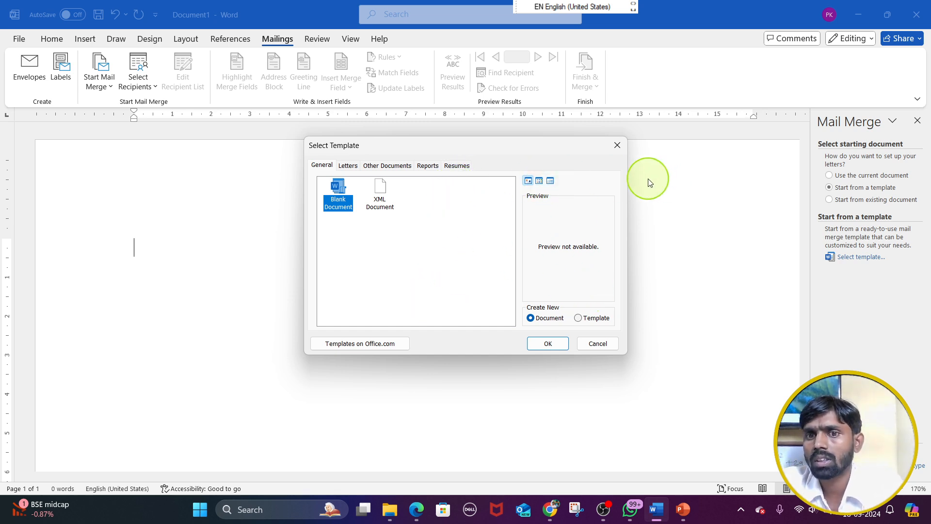
click(617, 145)
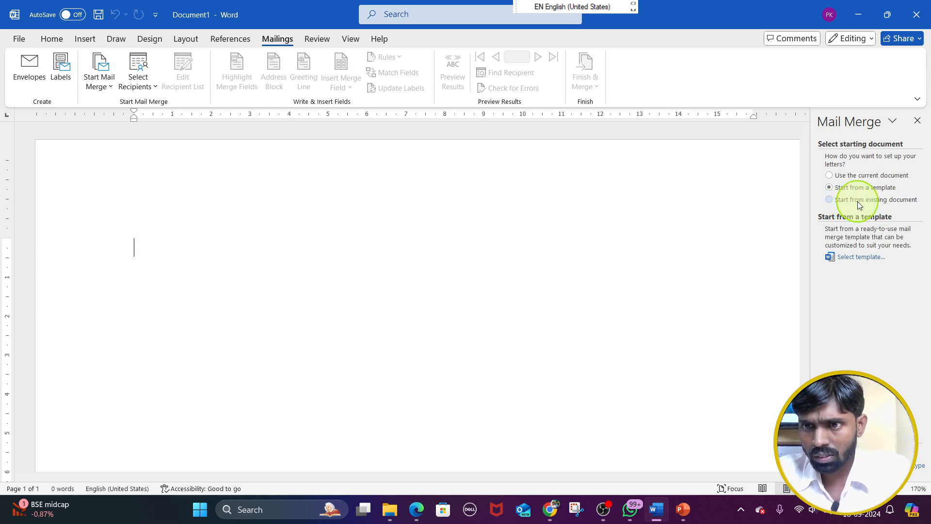
Show how Start from existing document browses for a file, cancel the file selection, and choose Use the current document
click(895, 203)
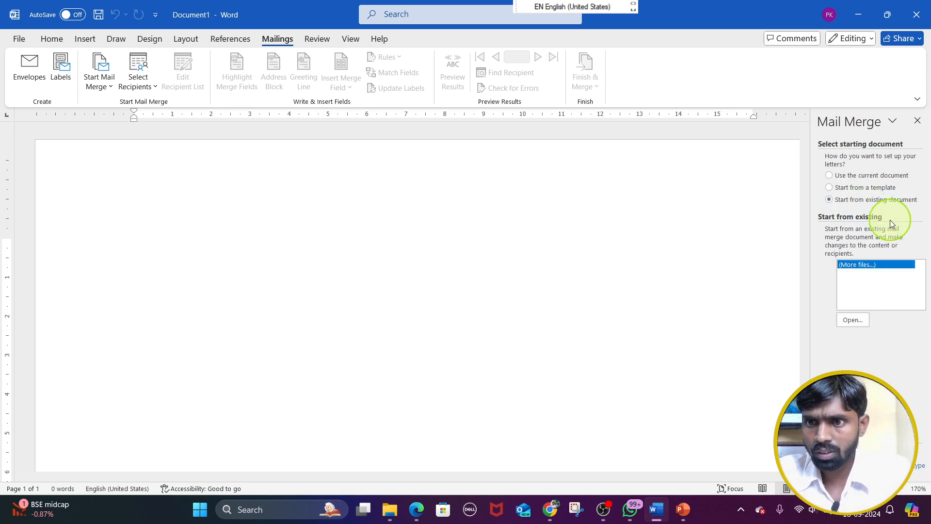
click(854, 320)
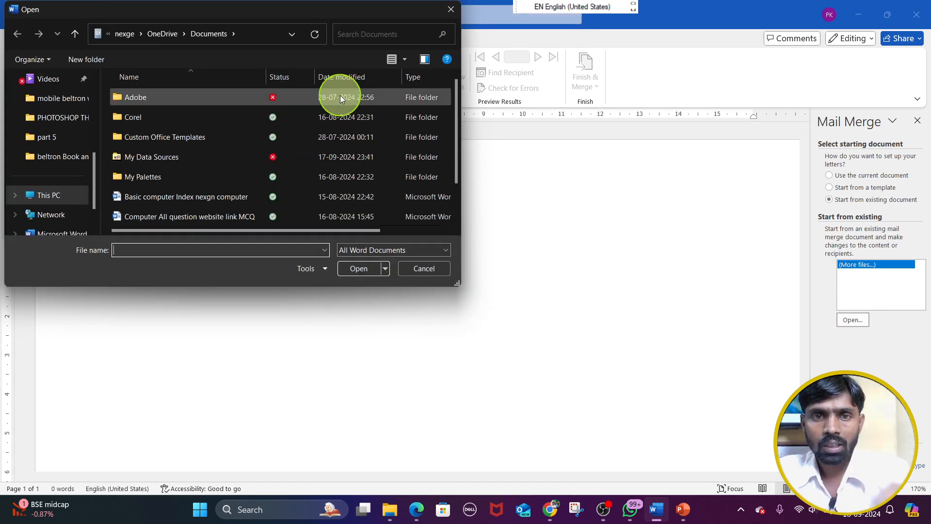
click(451, 10)
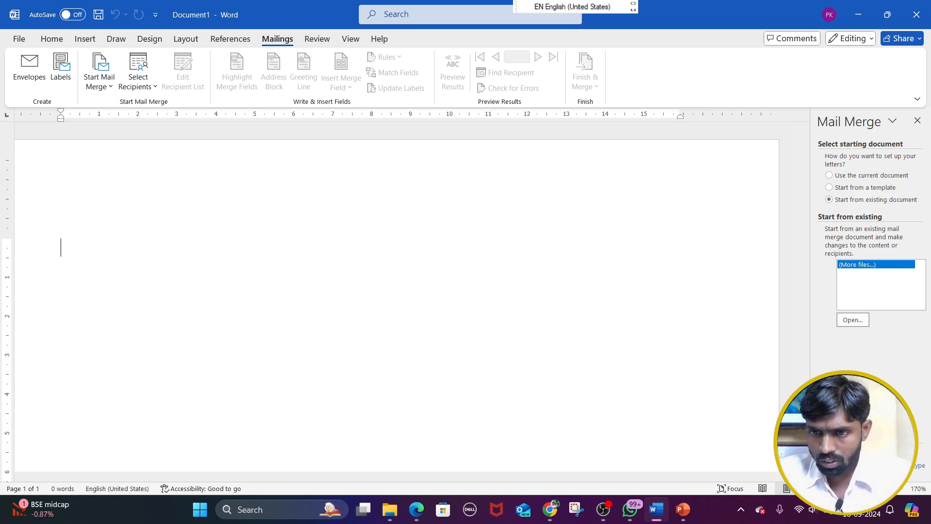
click(852, 320)
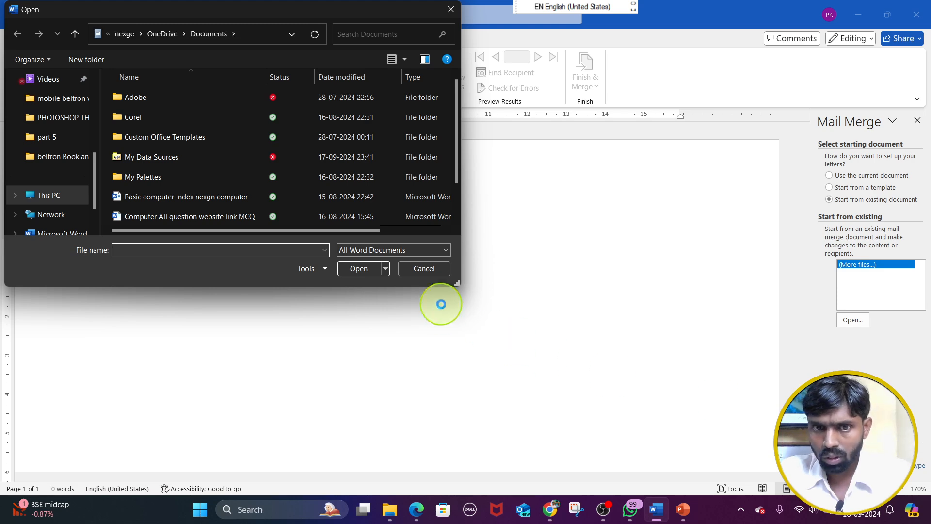
click(431, 270)
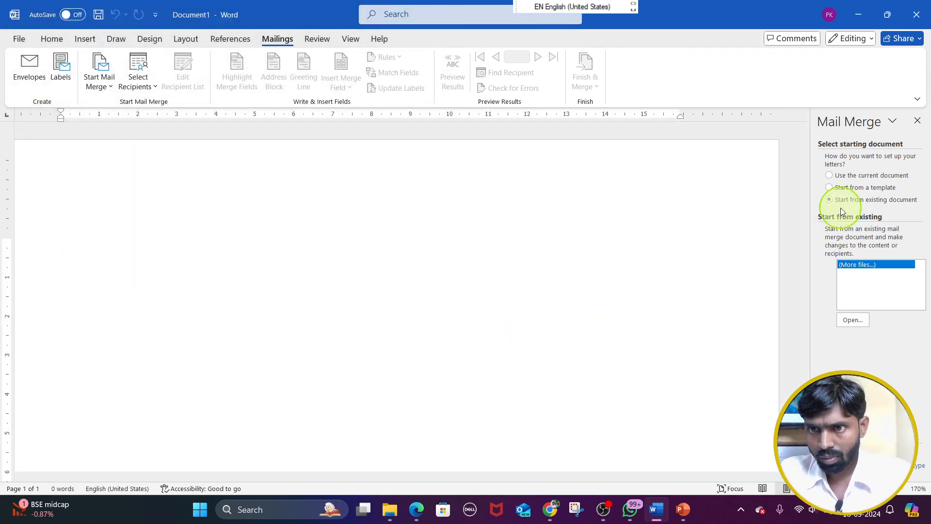
click(839, 175)
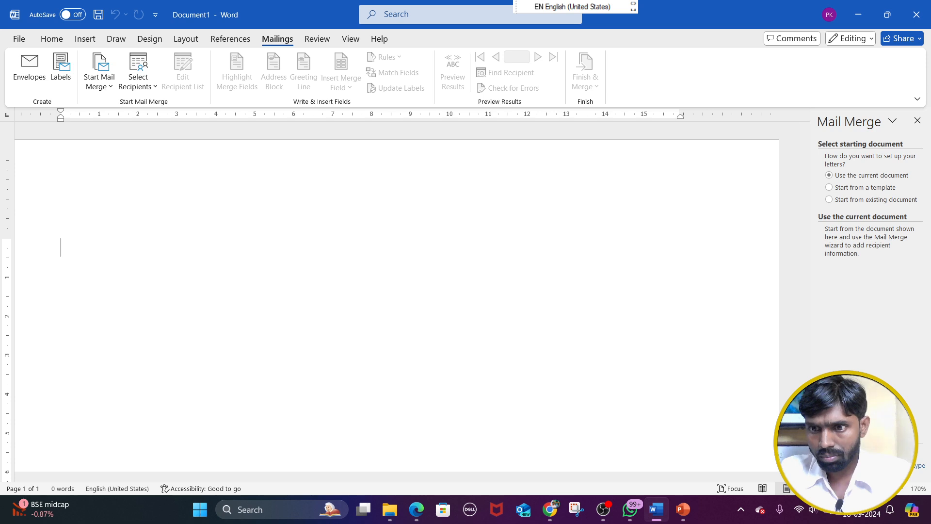
Return briefly to the document type stage, and advance the wizard through the starting document stage to Select recipients
click(872, 465)
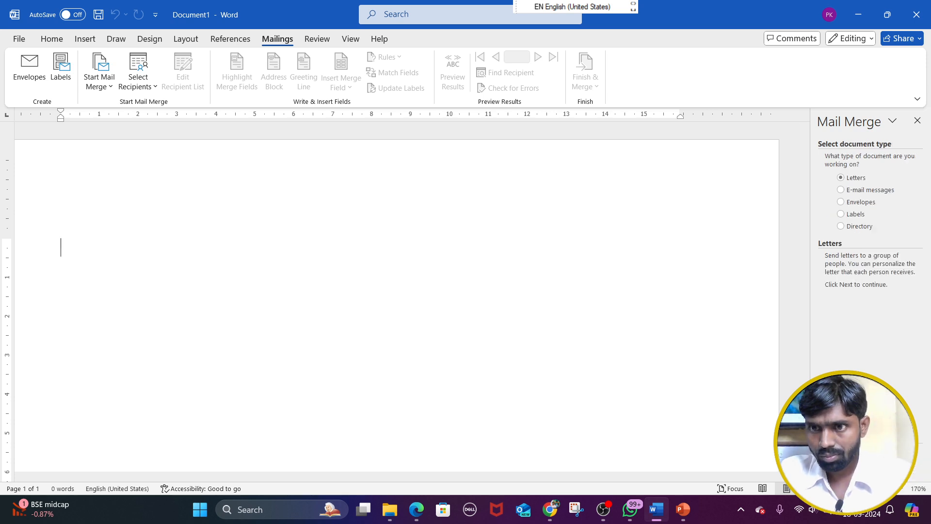
click(872, 465)
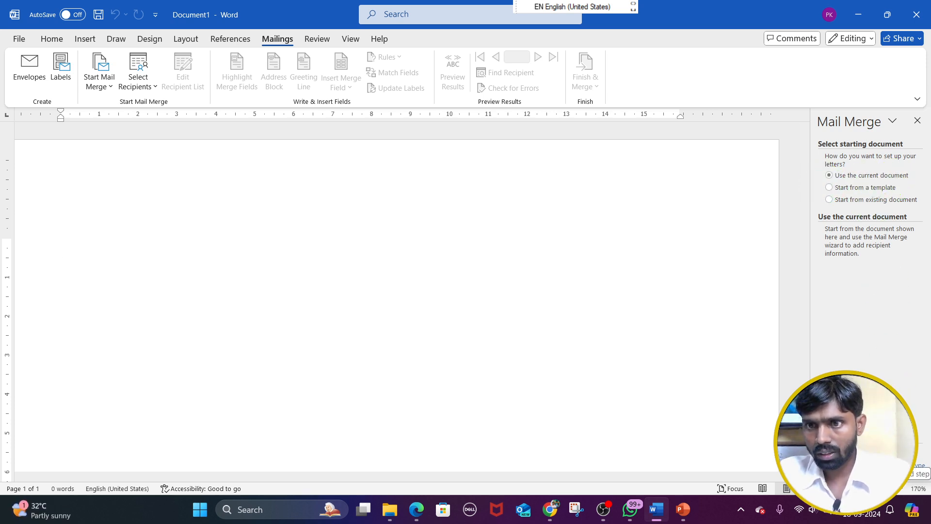
click(868, 454)
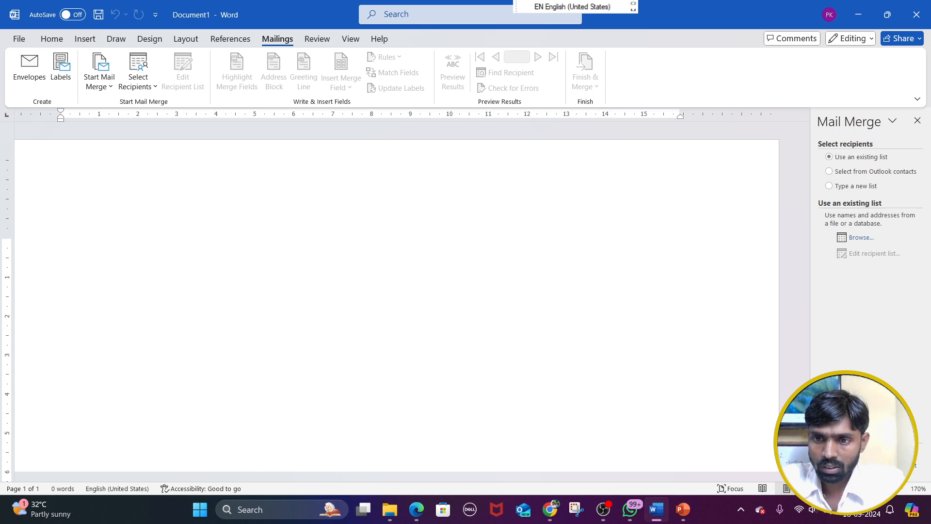
mouse_move(837, 443)
mouse_down()
mouse_move(808, 170)
mouse_move(816, 144)
mouse_up()
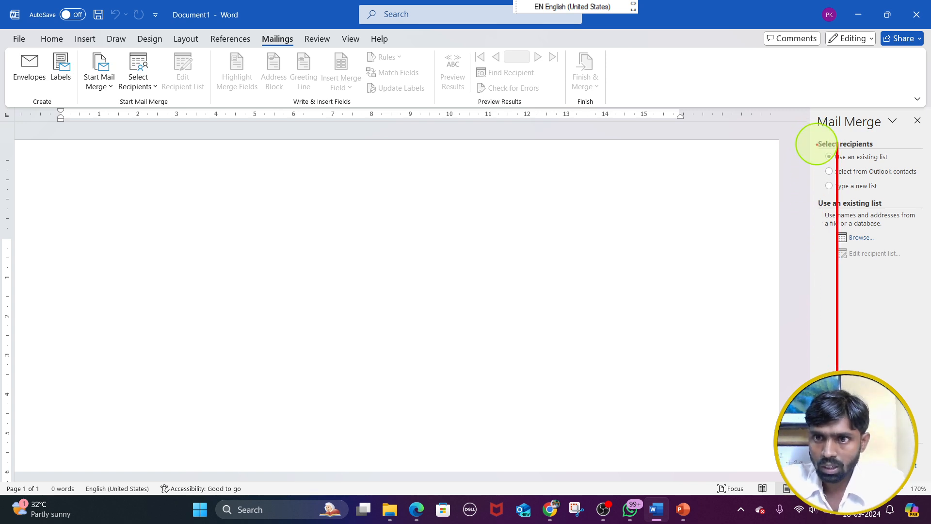
key(ctrl+z)
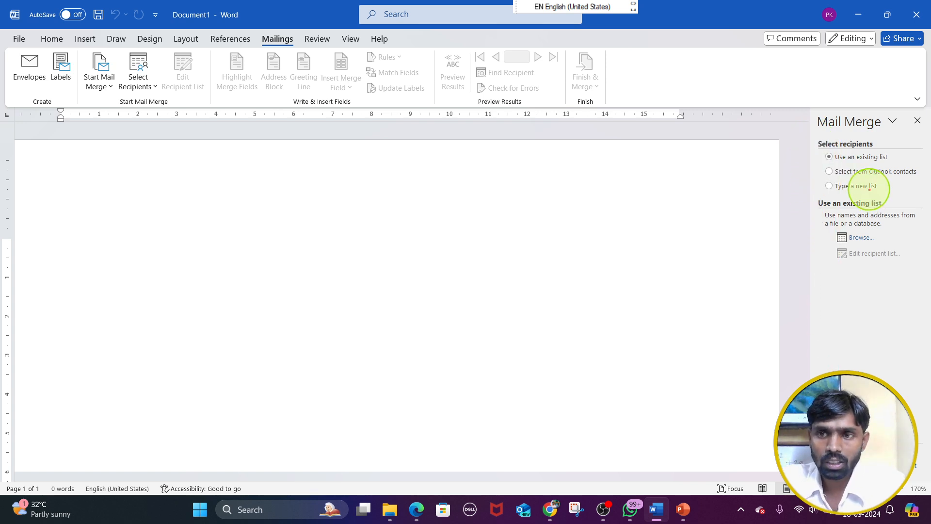
key(Escape)
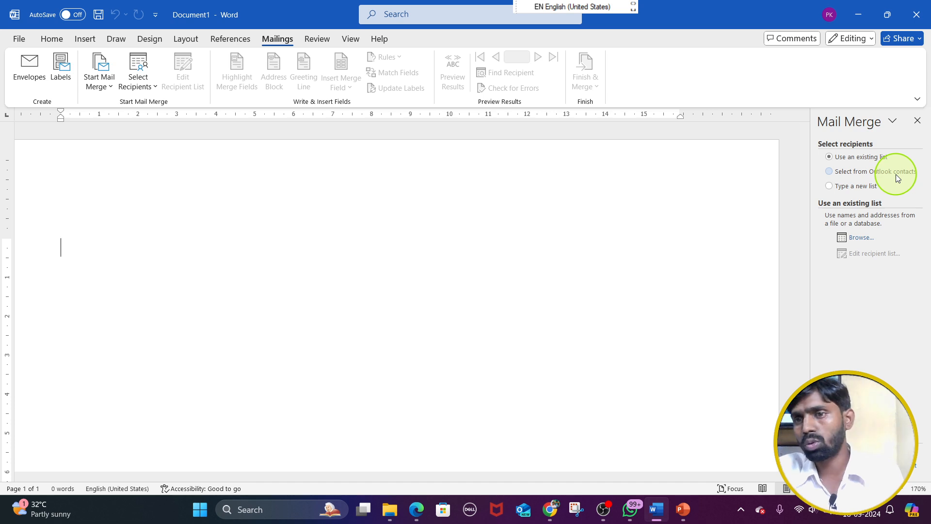
Compare the Type a new list and Use an existing list options, and start creating a newly typed recipient list
click(839, 188)
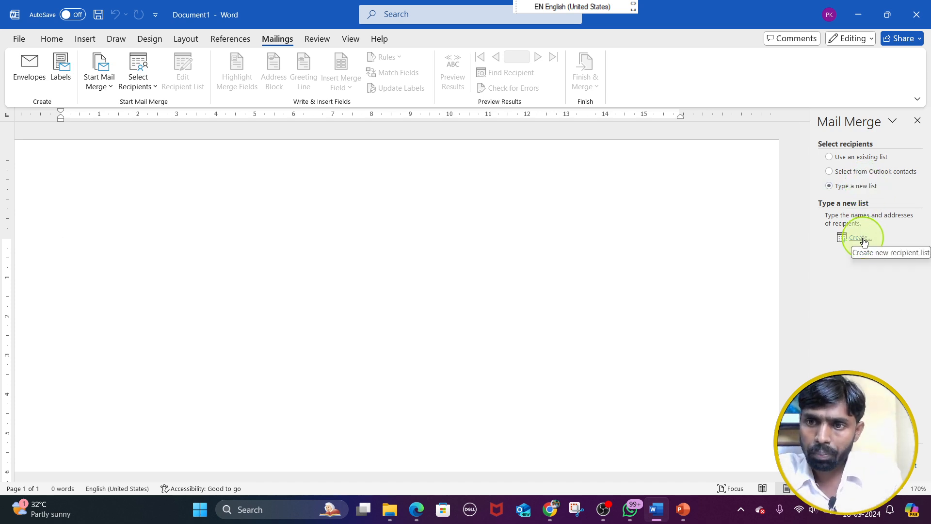
click(834, 156)
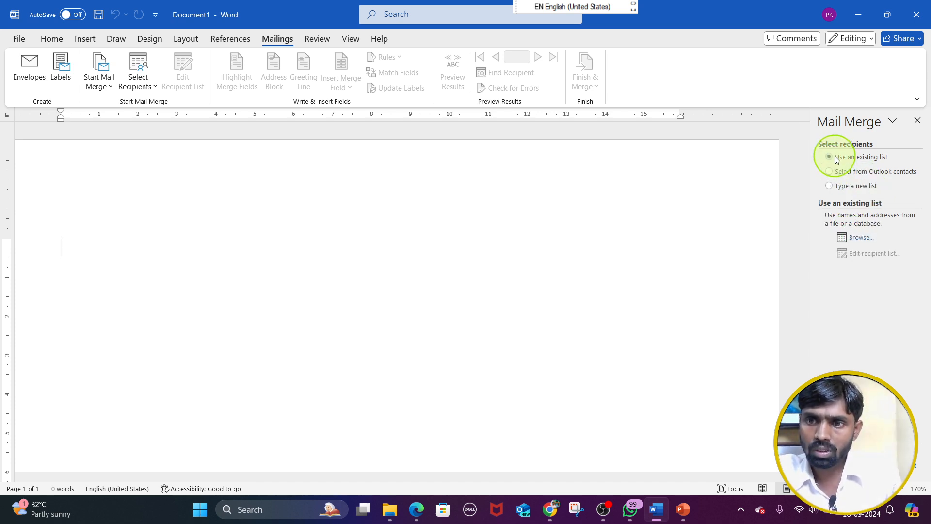
click(867, 237)
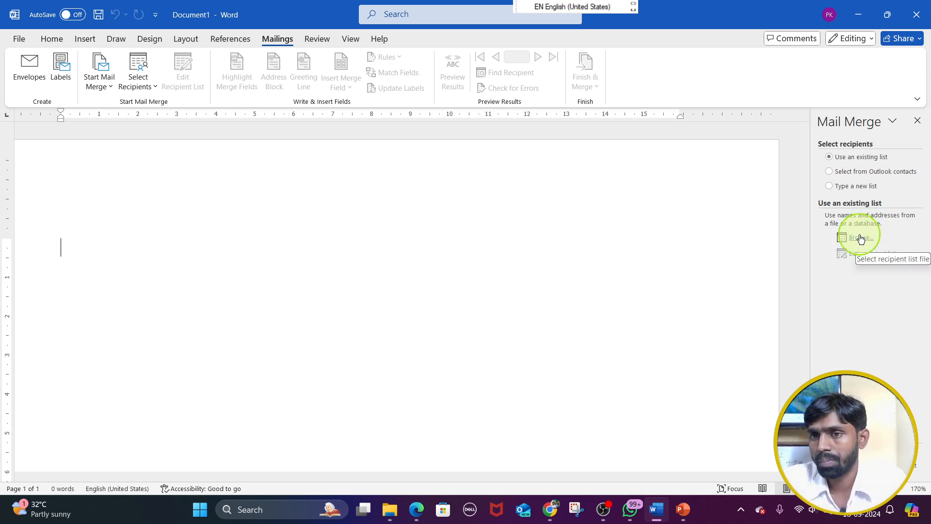
click(846, 188)
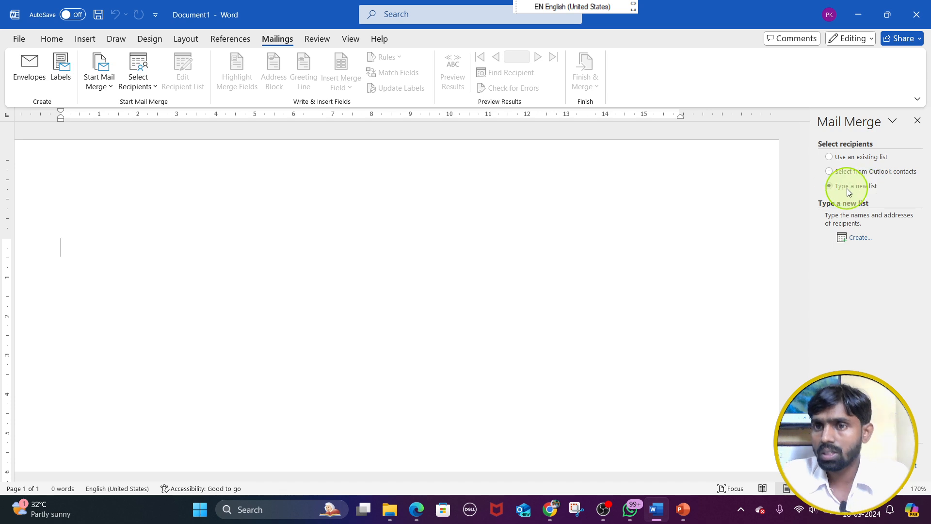
click(863, 236)
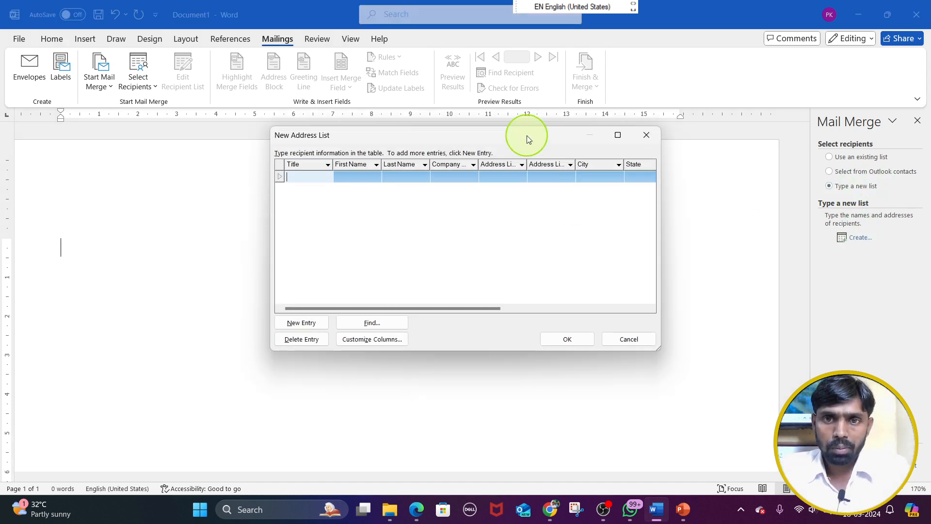
Reposition the New Address List dialog and widen its Address Line 1 and Address Line 2 columns
mouse_move(526, 137)
mouse_down()
mouse_move(536, 141)
mouse_move(508, 133)
mouse_up()
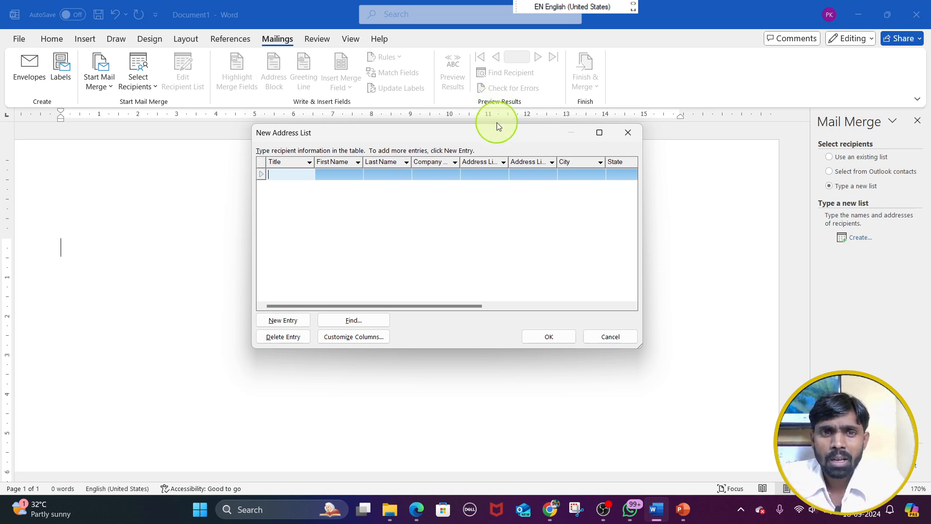
drag(331, 133, 233, 112)
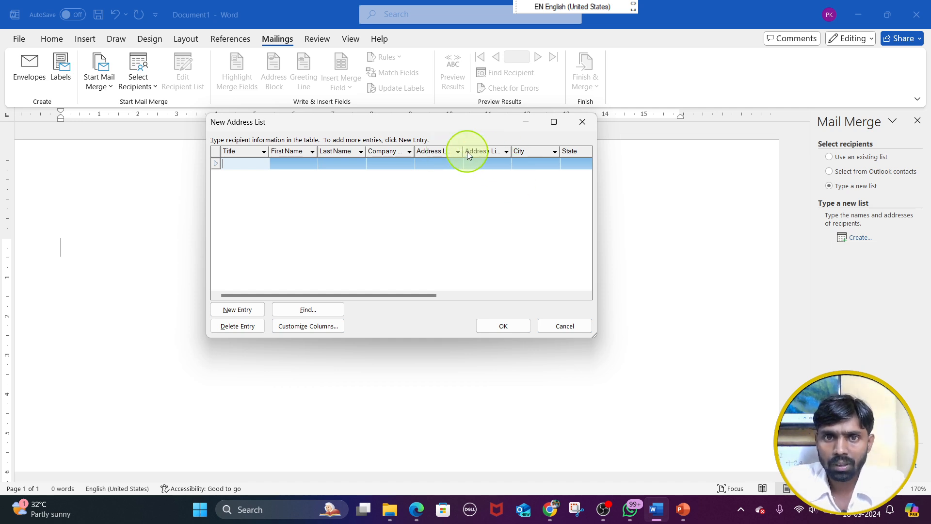
drag(464, 151, 564, 148)
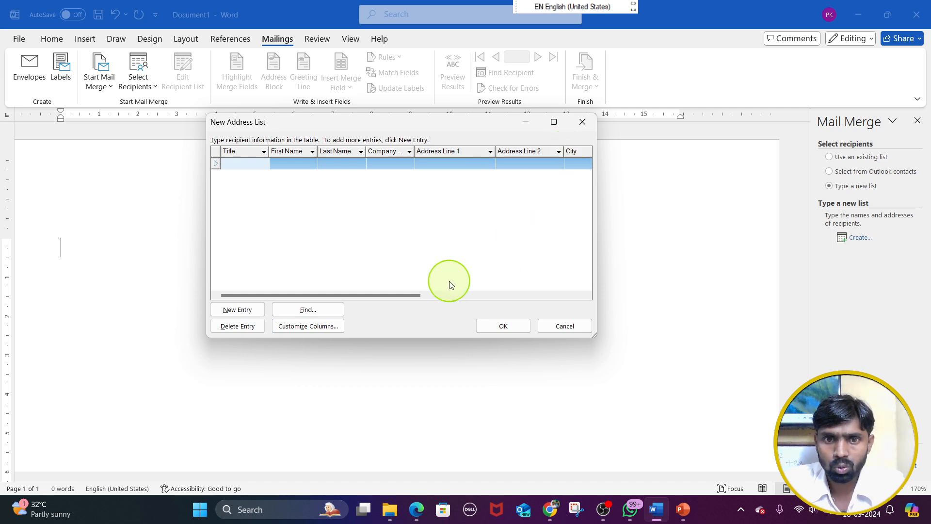
Review the columns of the new address list from Title through to E-mail Address
drag(408, 296, 438, 301)
drag(473, 311, 586, 306)
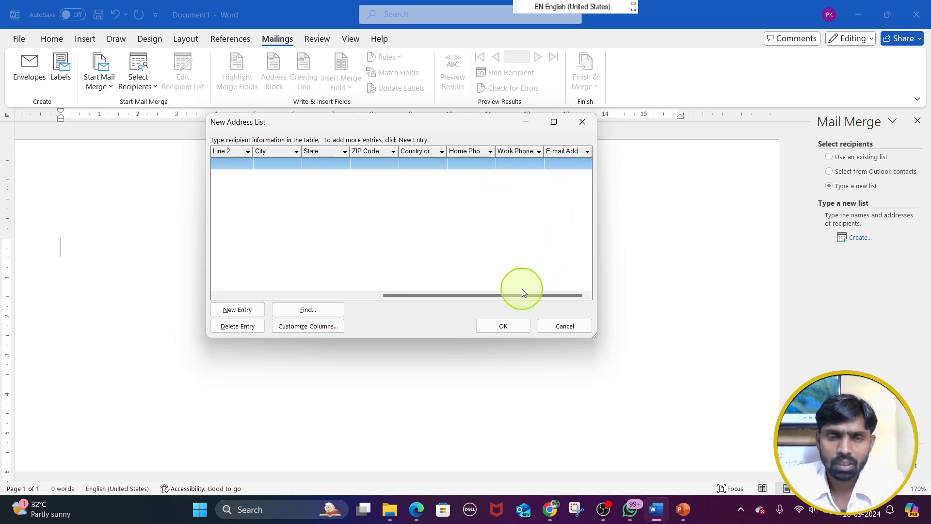
drag(507, 297, 310, 295)
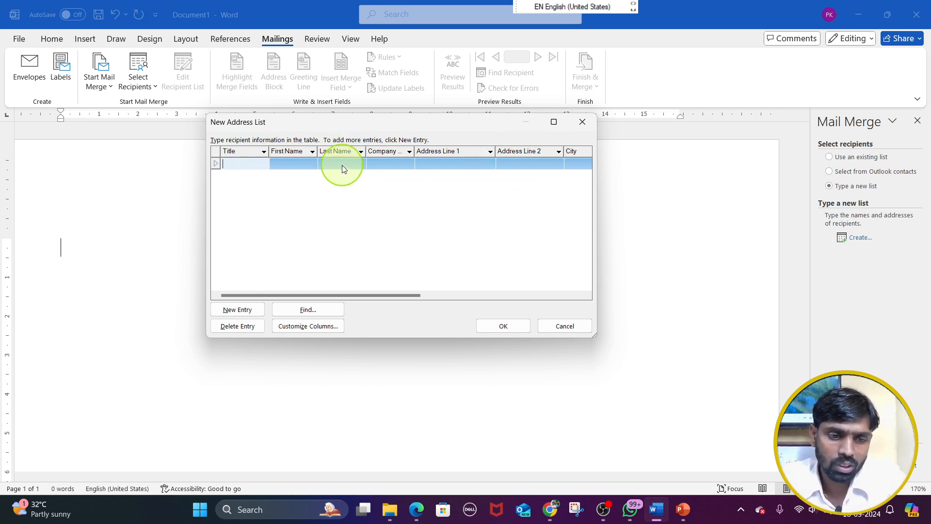
mouse_move(223, 157)
mouse_down()
mouse_move(329, 233)
mouse_move(594, 301)
mouse_move(593, 292)
mouse_up()
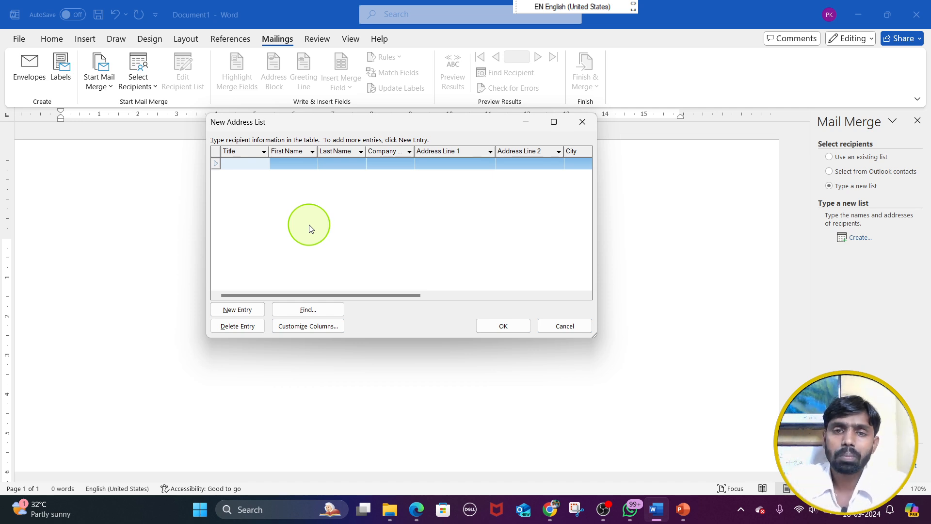
drag(328, 296, 496, 297)
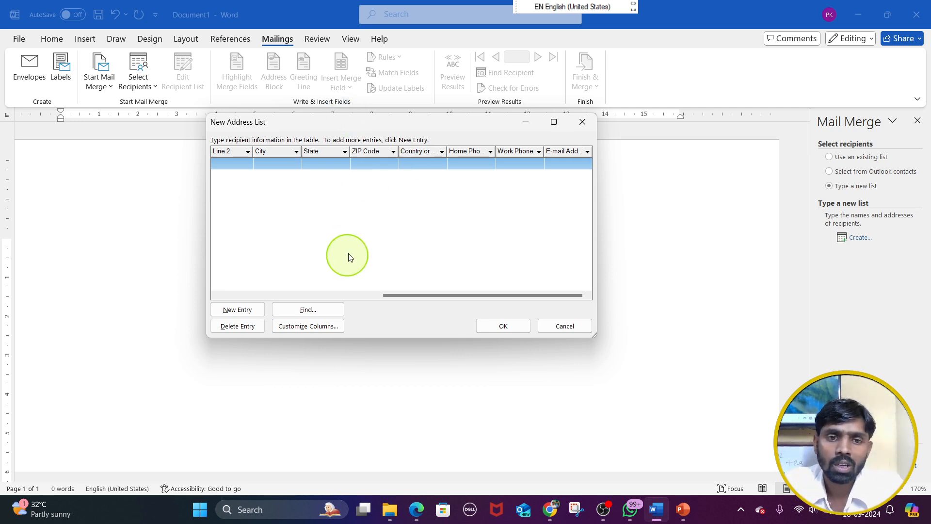
drag(421, 296, 561, 286)
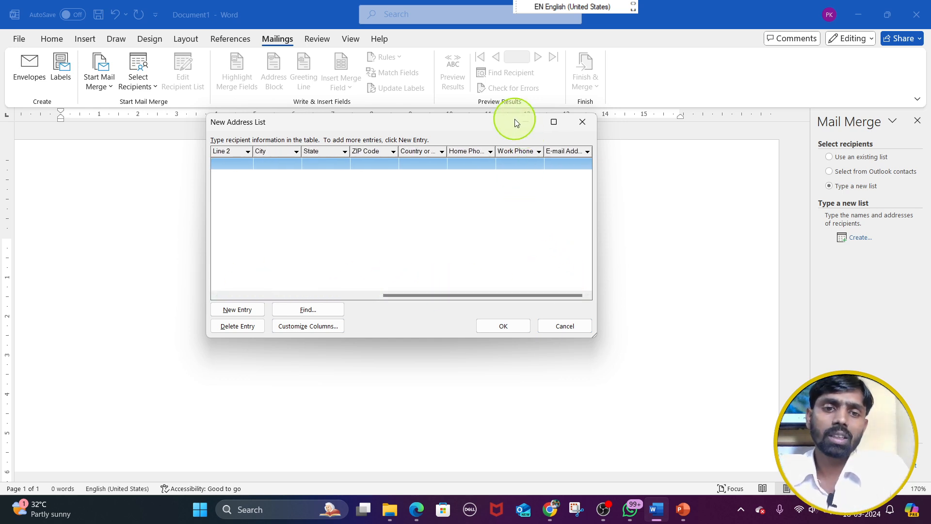
Customize the address list columns by deleting the Work Phone and Country or Region fields
click(328, 327)
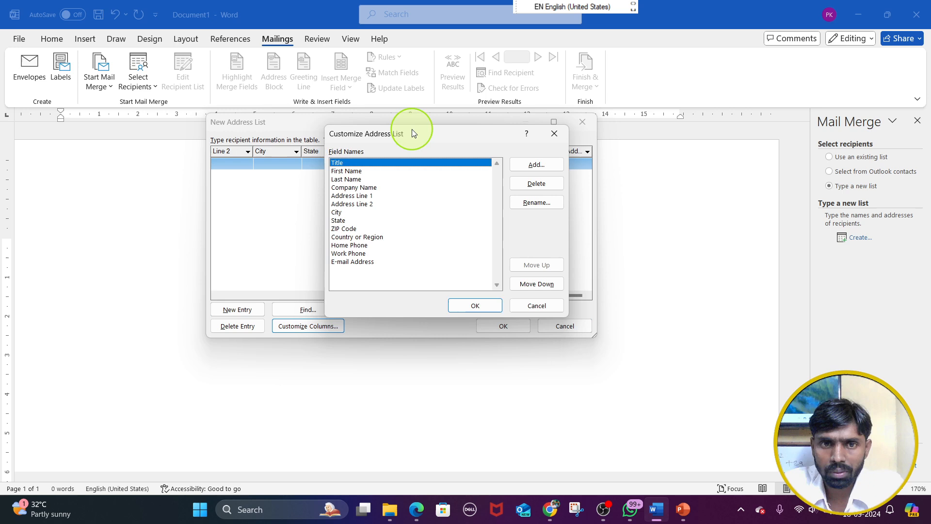
click(357, 262)
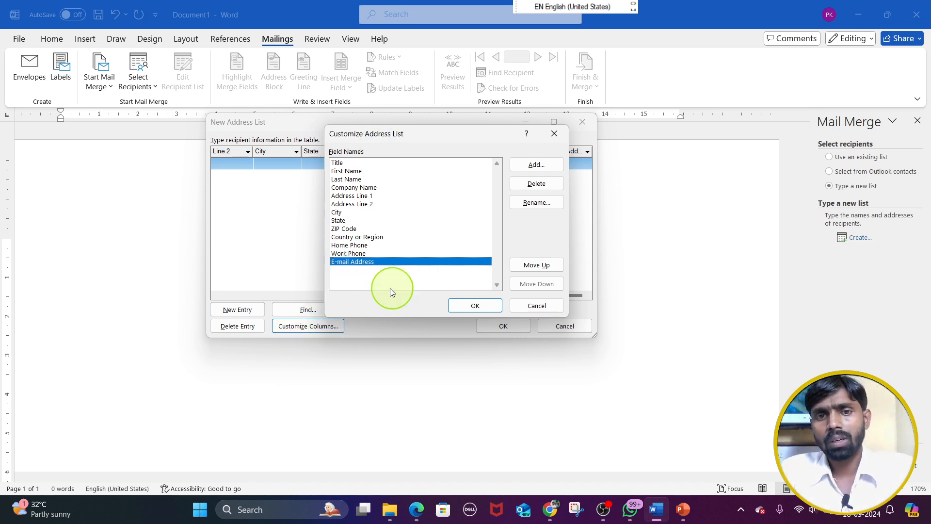
click(374, 253)
click(537, 185)
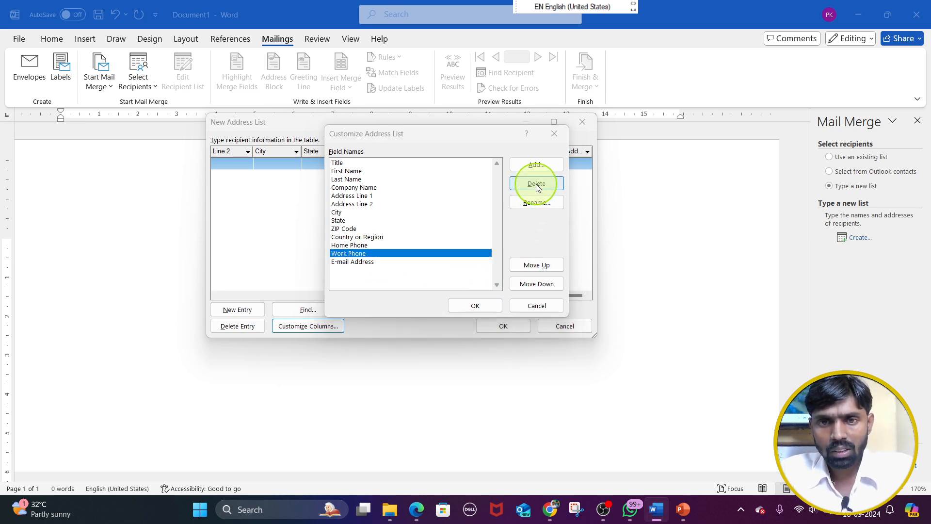
click(447, 287)
click(363, 237)
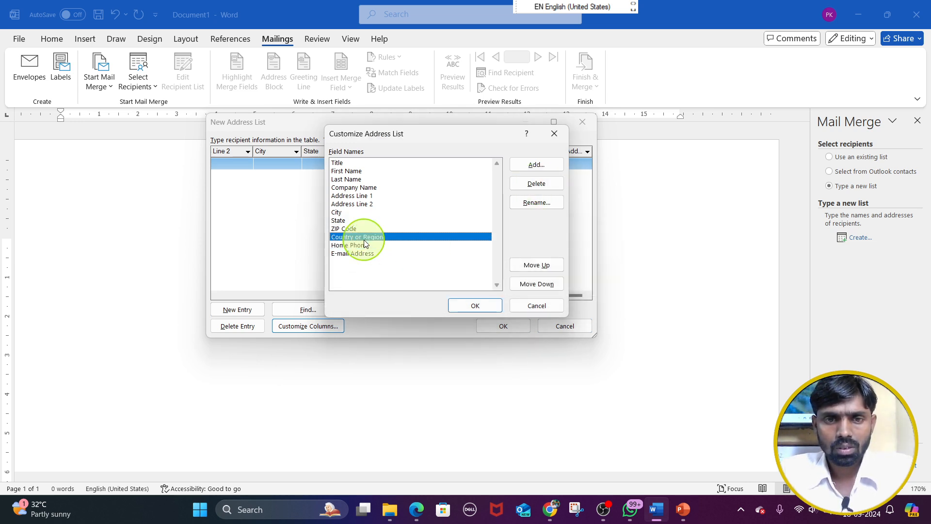
click(530, 184)
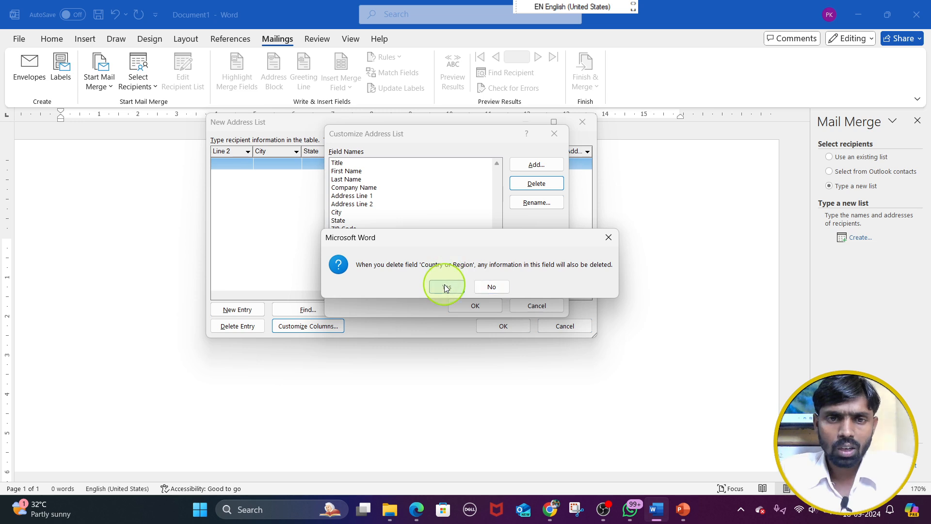
click(444, 285)
Show the Add Field dialog without adding a field, and delete the Title and Address Line 2 fields
click(341, 170)
click(341, 162)
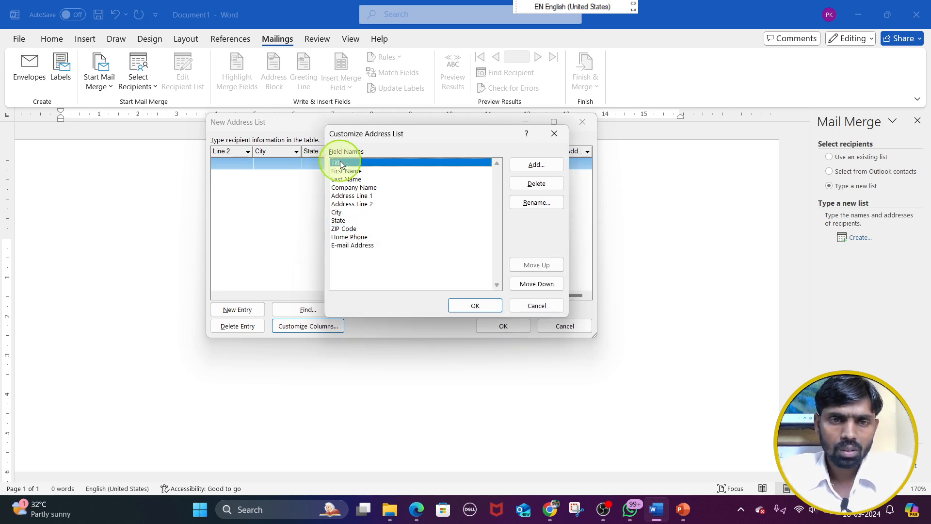
click(534, 165)
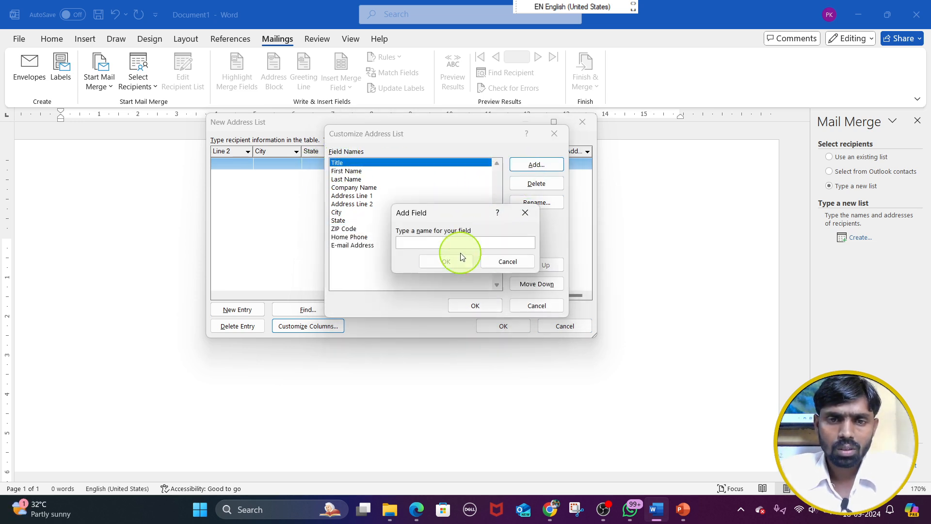
click(492, 262)
click(536, 183)
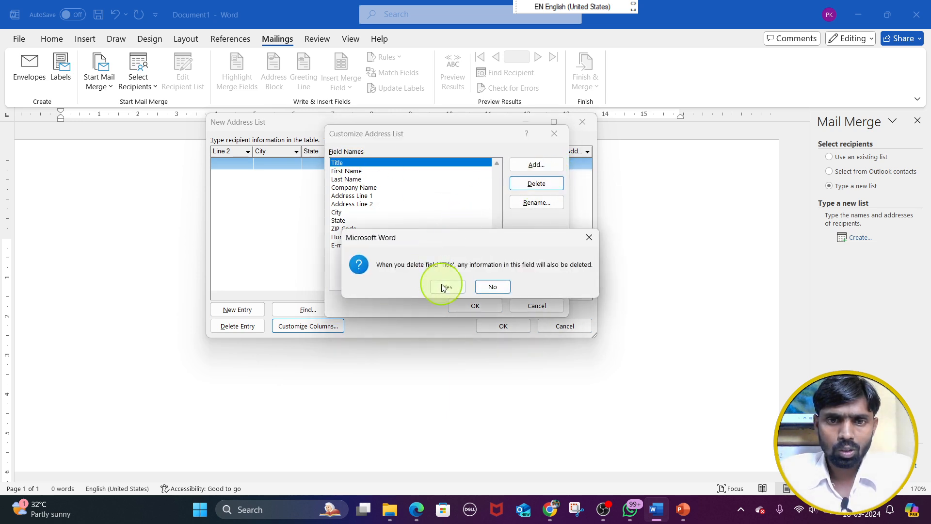
click(442, 284)
click(370, 194)
click(536, 184)
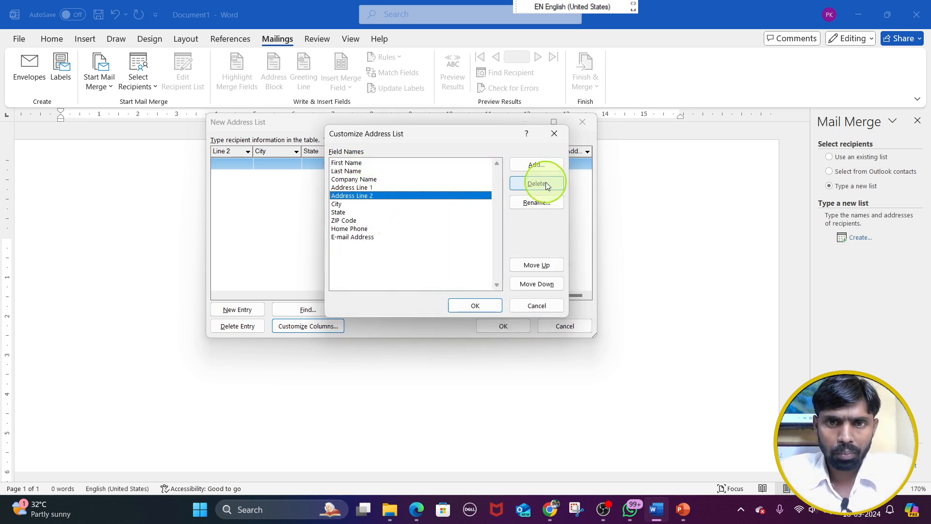
click(448, 287)
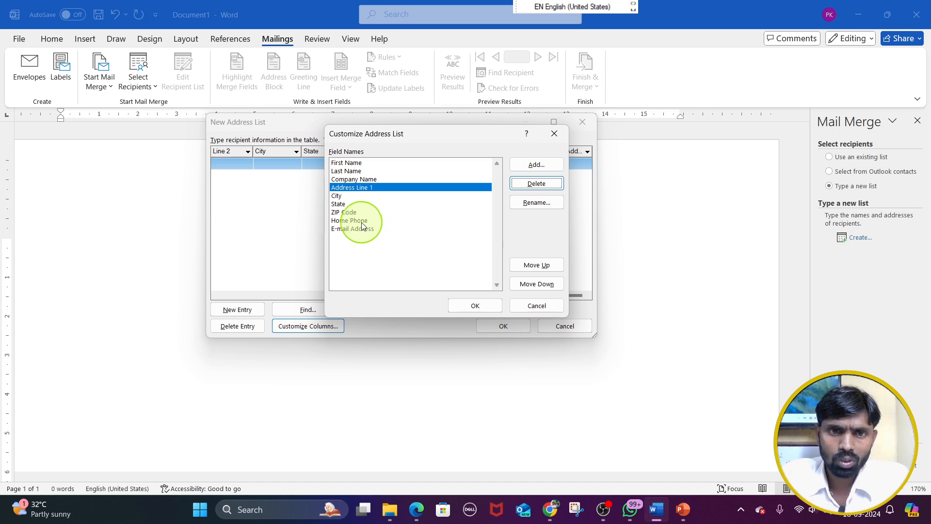
Delete the E-mail Address and ZIP Code fields from the address list
click(362, 220)
click(361, 229)
click(536, 183)
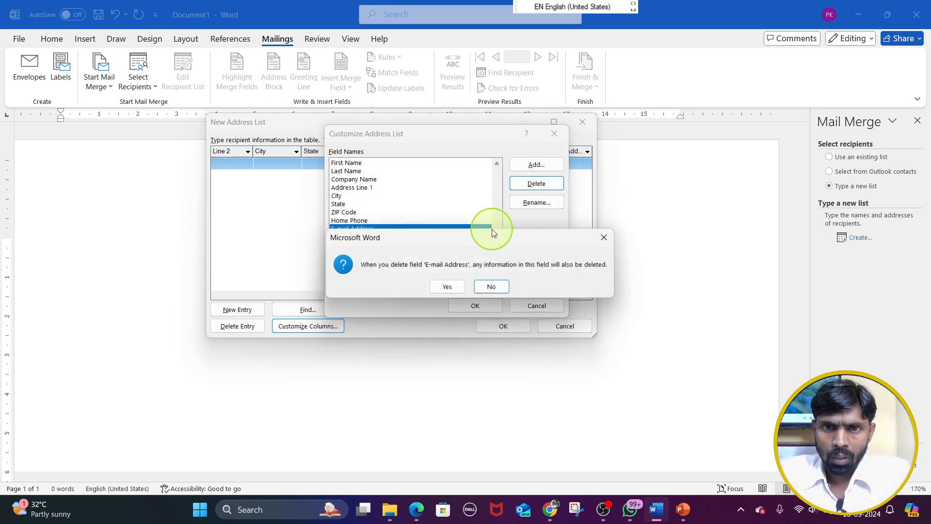
click(445, 284)
click(357, 213)
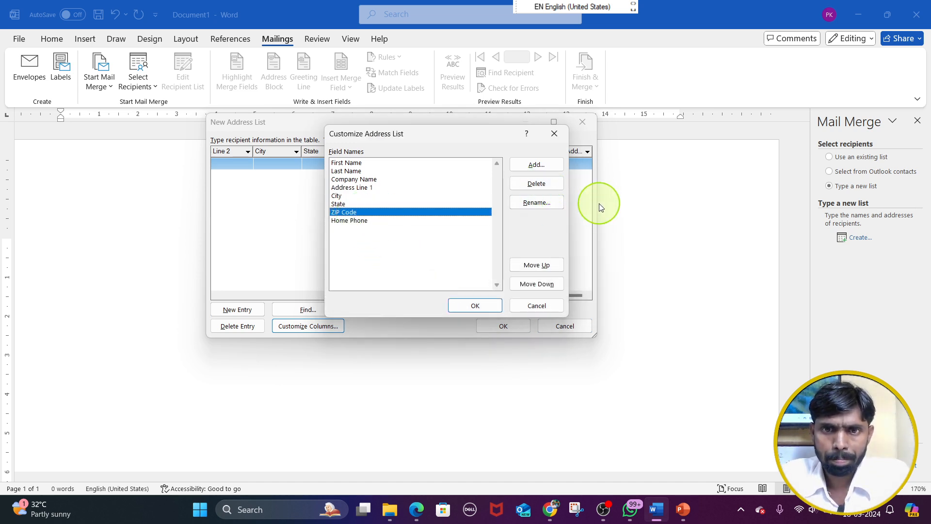
click(542, 185)
click(459, 286)
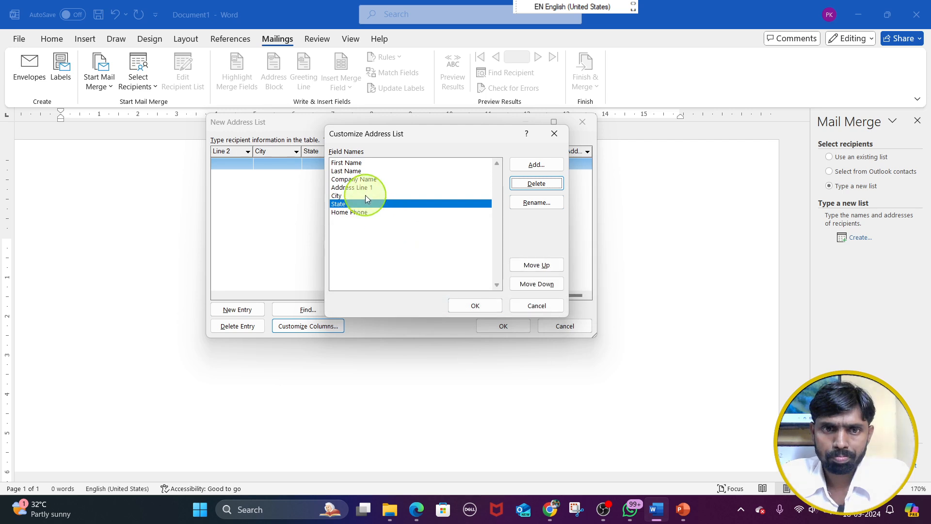
Delete the Last Name field from the address list
click(359, 165)
click(359, 171)
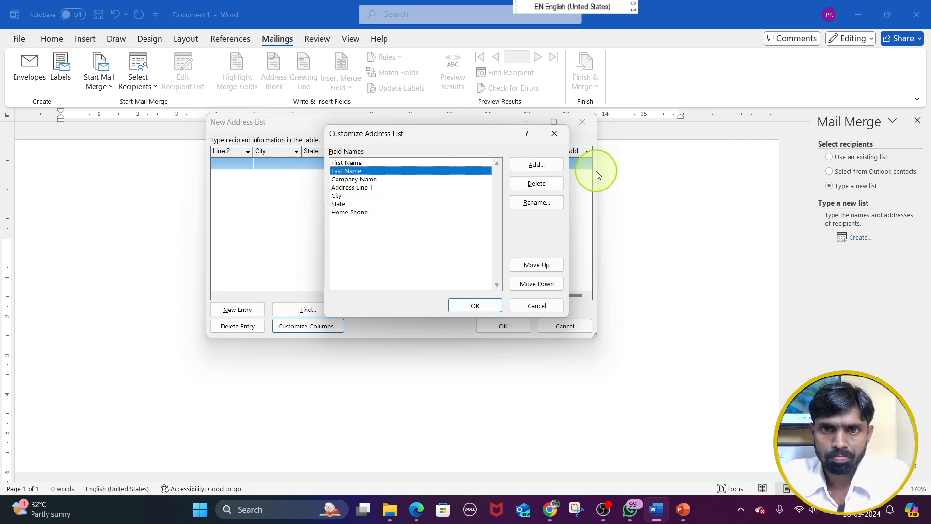
click(551, 183)
click(447, 288)
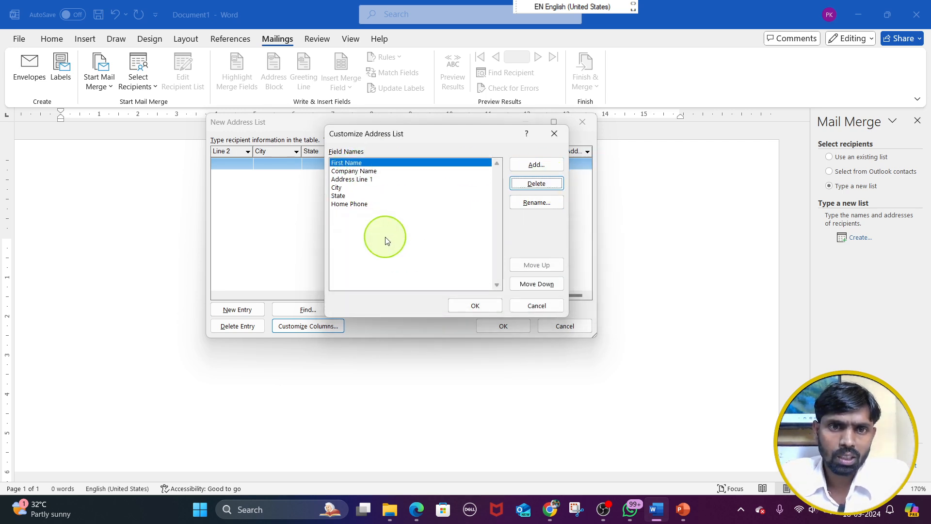
Rename the First Name field to Name
click(534, 203)
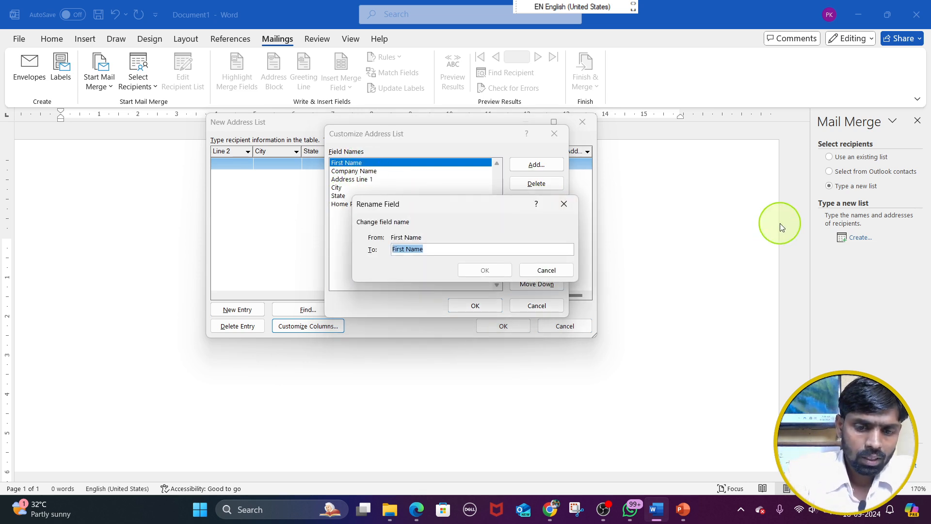
text(Name)
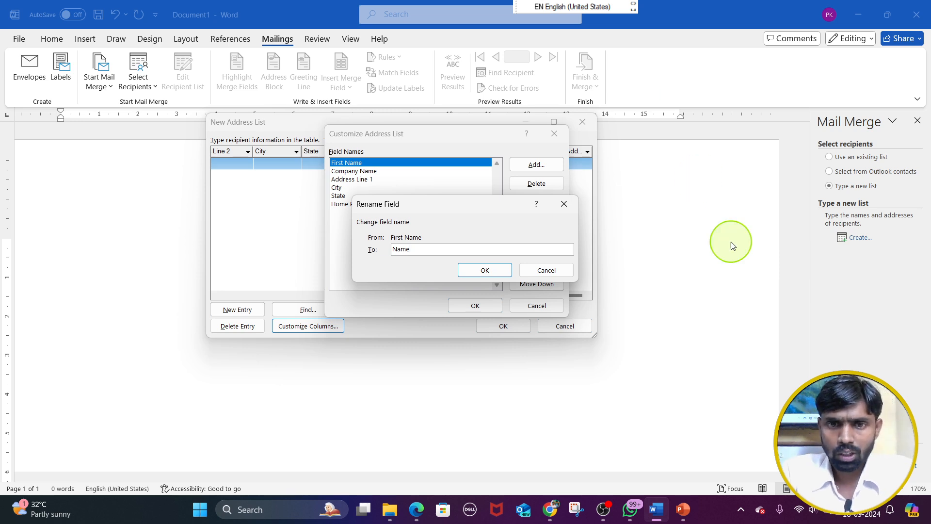
click(504, 269)
Rename the Address Line 1 field to Address
click(367, 180)
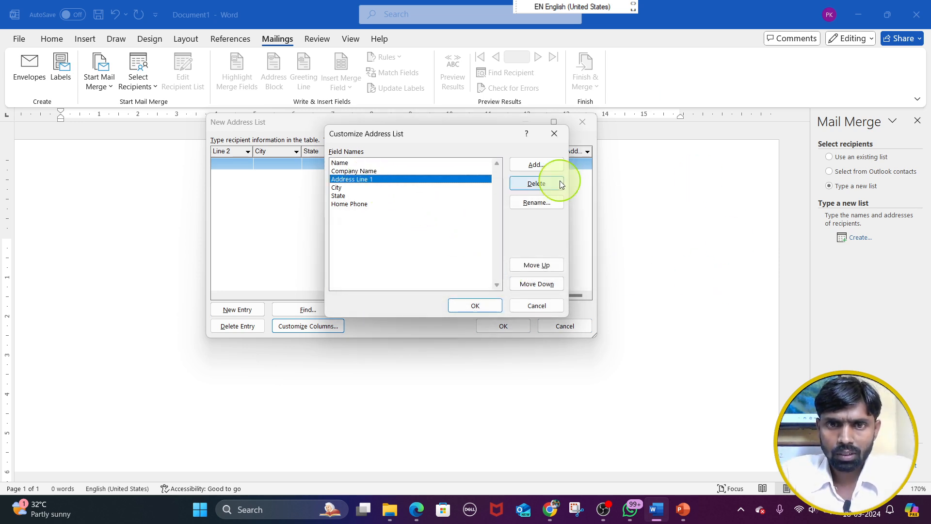
click(537, 202)
key(End)
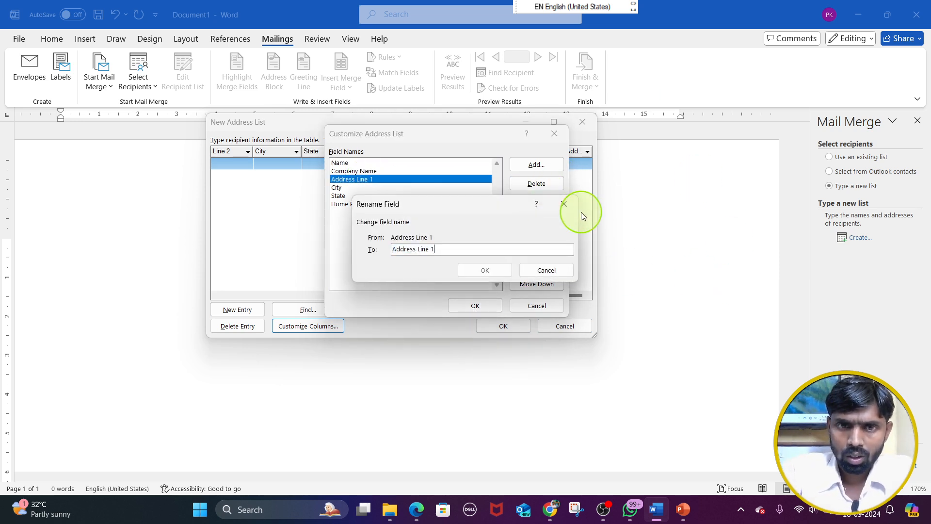
key(BackSpace)
key(BackSpace)
key(BackSpace)
key(BackSpace)
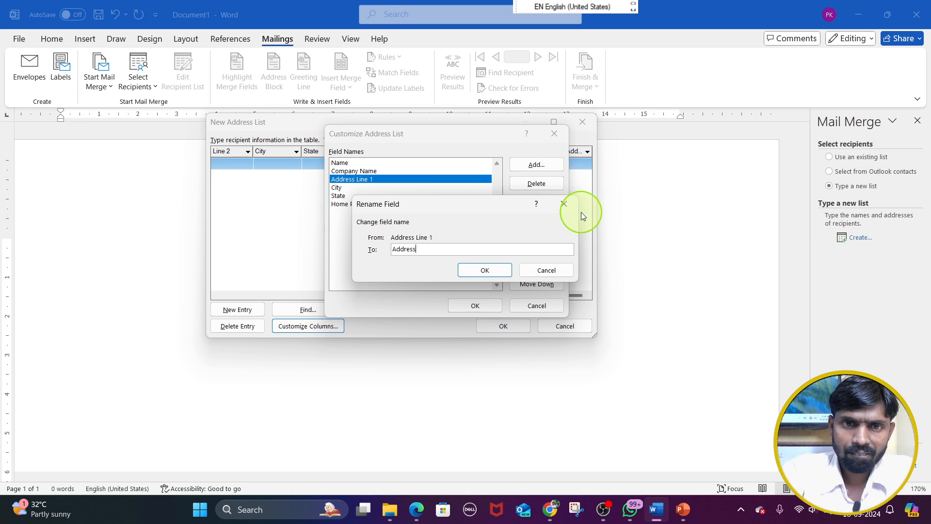
text(s)
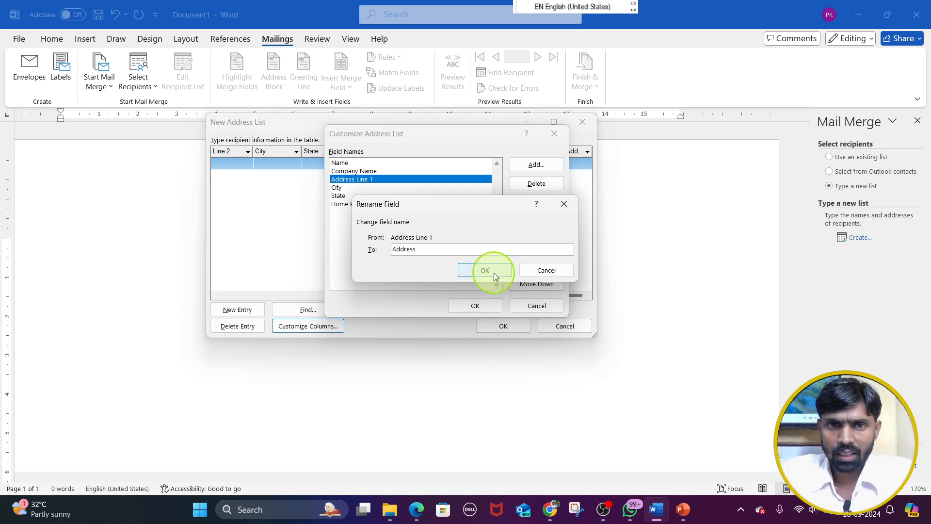
click(493, 270)
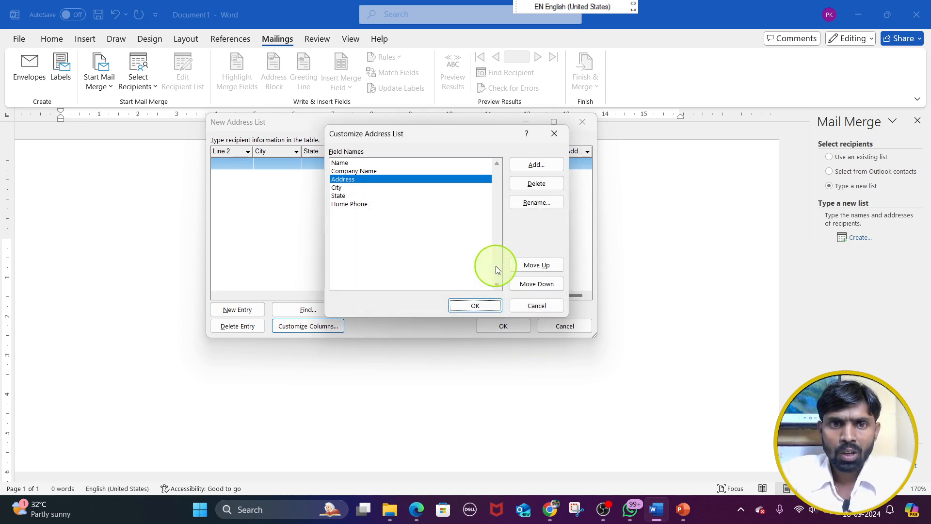
Move the State and City fields below Home Phone in the field list
click(342, 195)
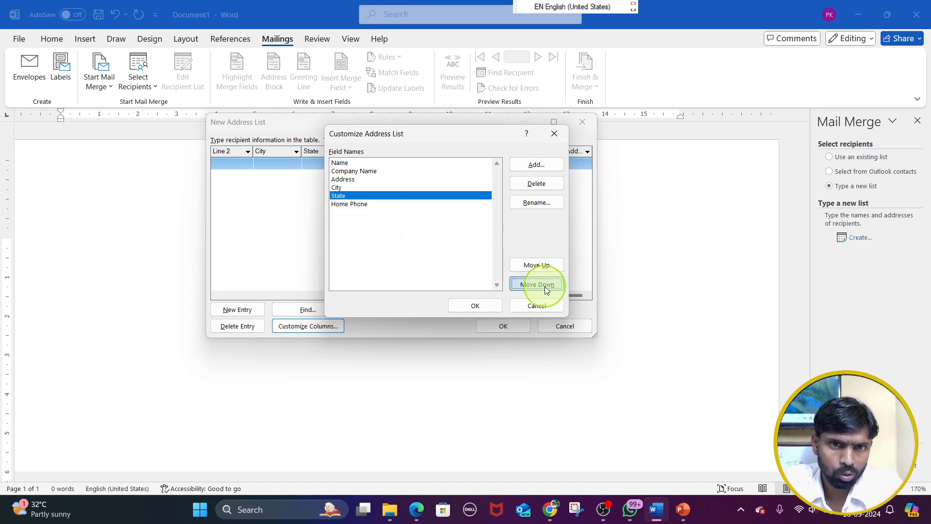
click(544, 285)
click(342, 187)
click(538, 285)
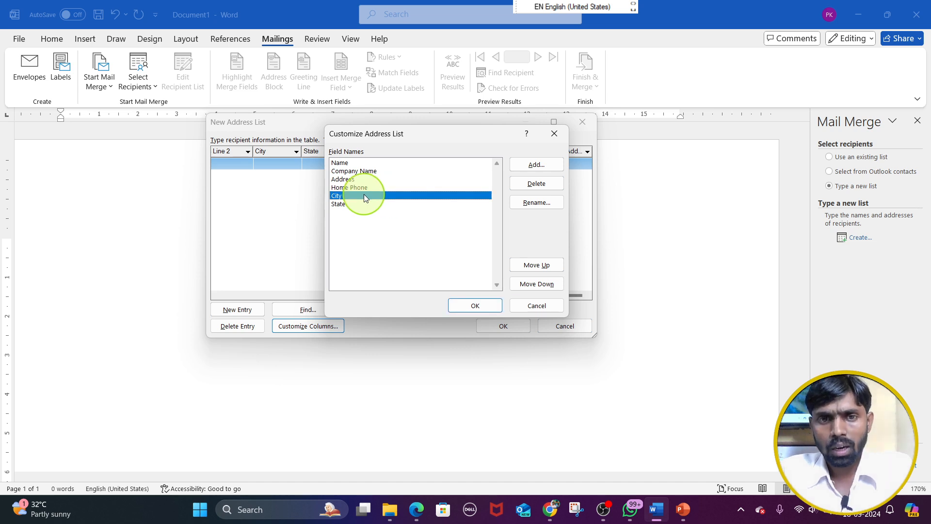
Delete the Home Phone field from the address list, keeping the Address field
click(378, 188)
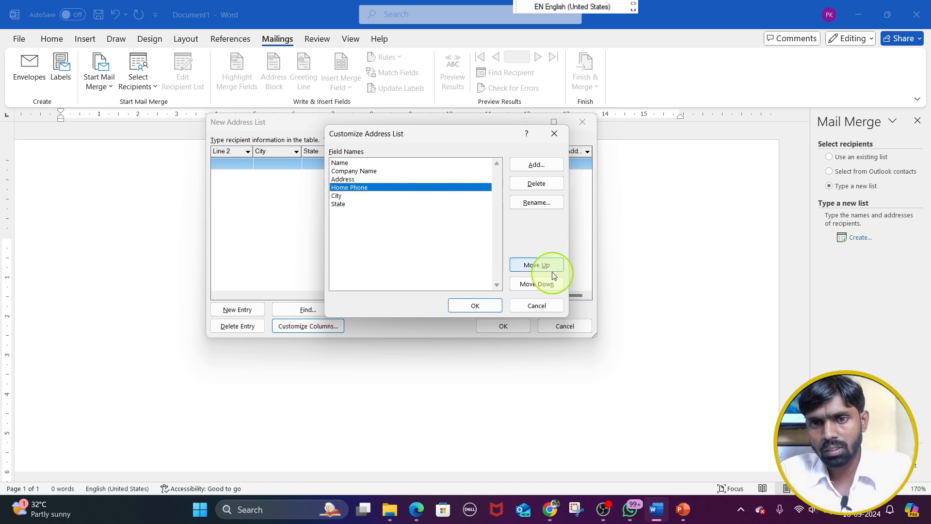
click(532, 183)
click(444, 286)
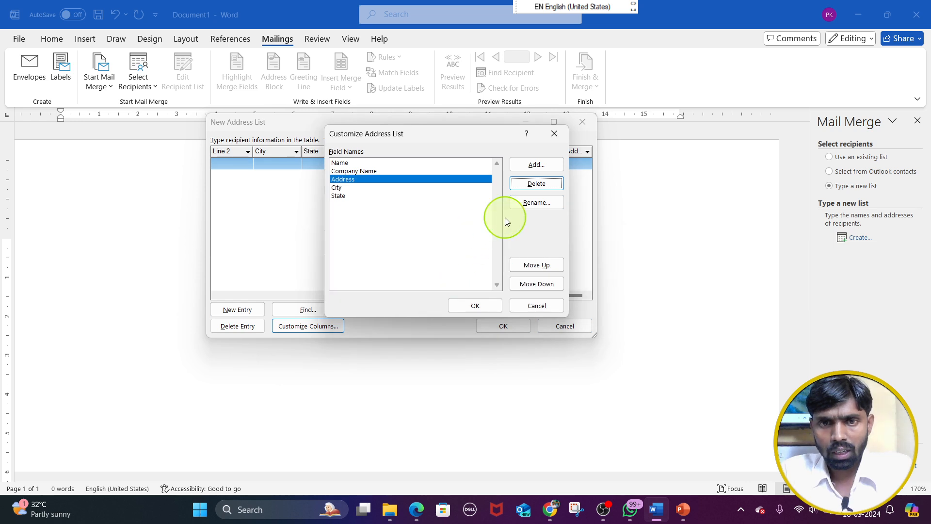
click(550, 186)
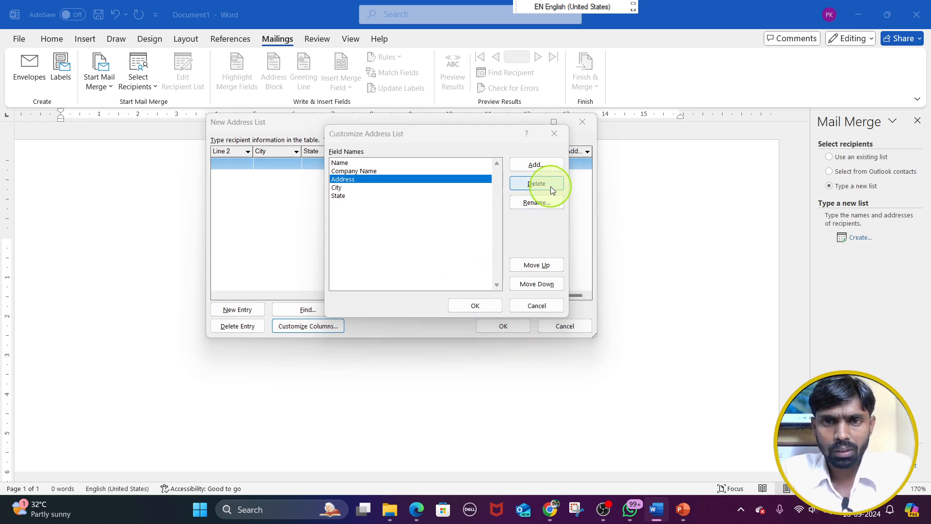
click(593, 237)
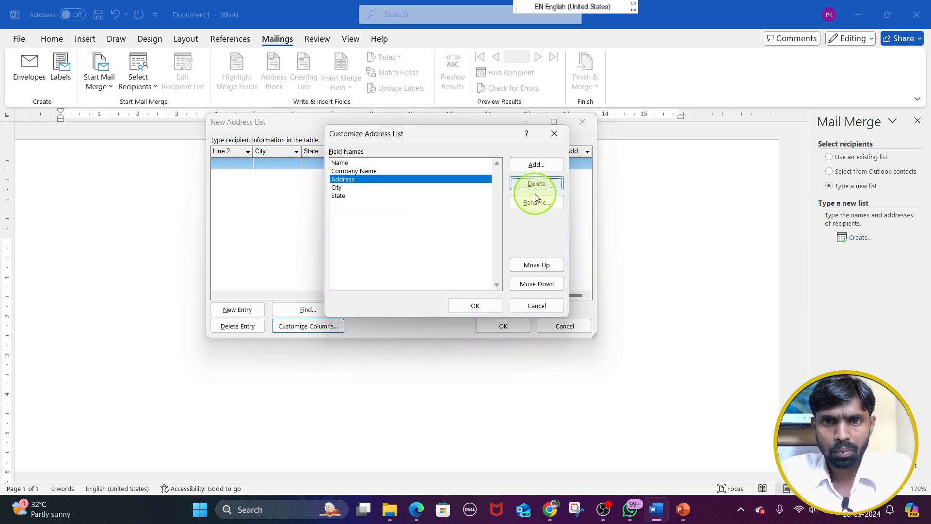
Add a field named Mob at the end of the field list, after State, and apply the customized columns
click(536, 164)
text(Mo)
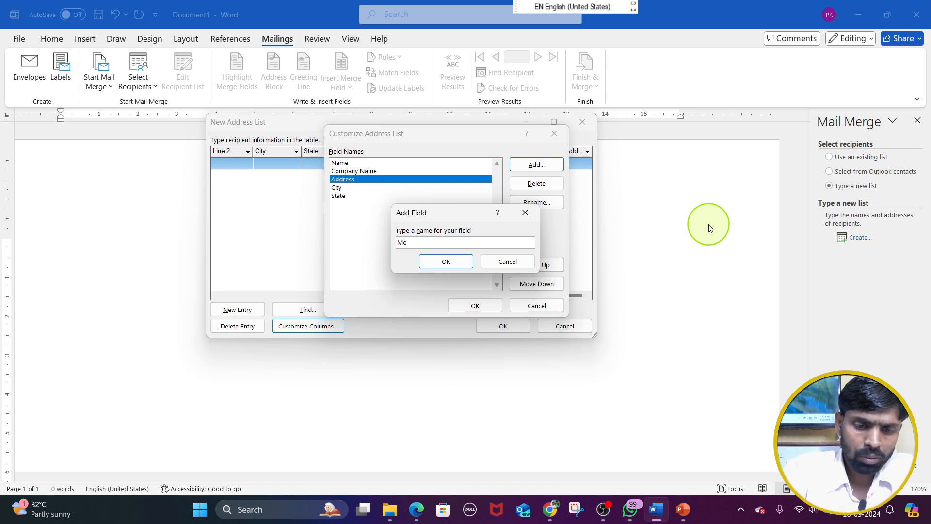
text(b)
click(456, 262)
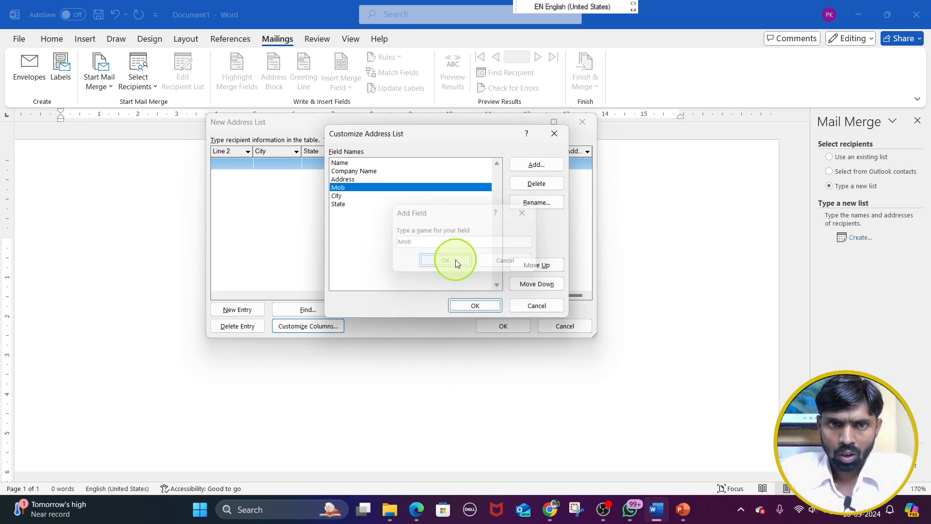
click(548, 285)
click(547, 285)
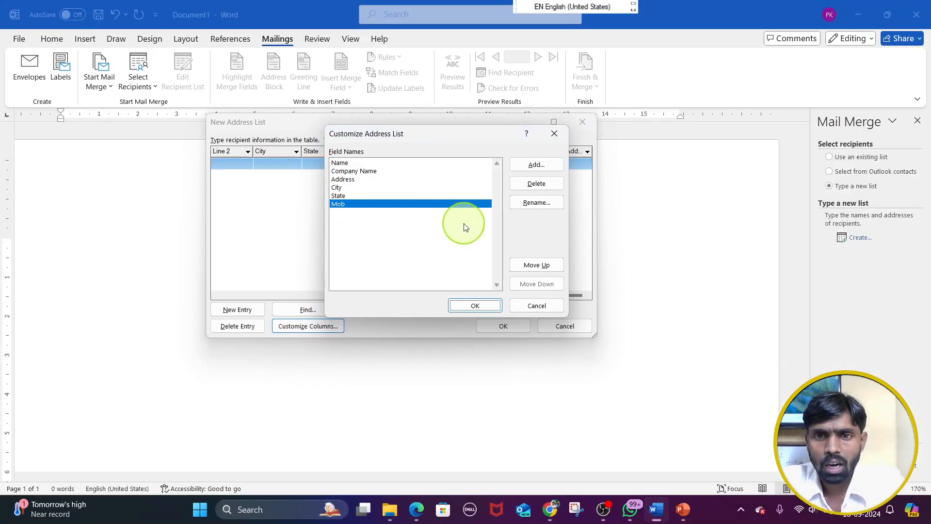
click(616, 453)
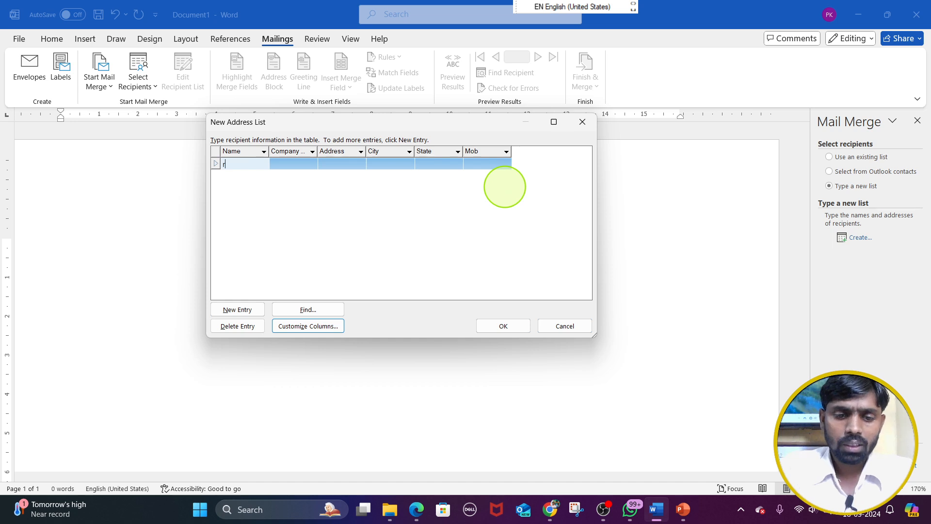
Fill in the first recipient's full name, the company name tata ltd, and the address
text(am kumar)
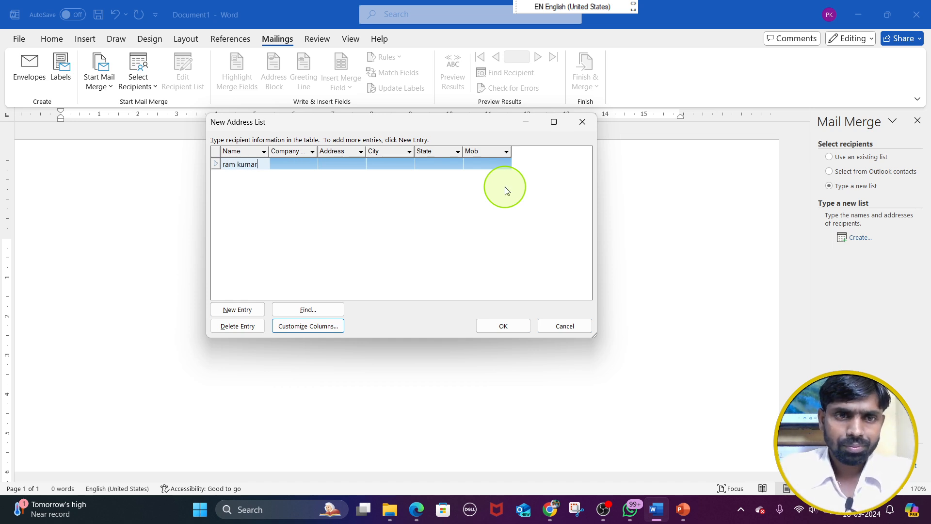
key(Tab)
text(tata ltd)
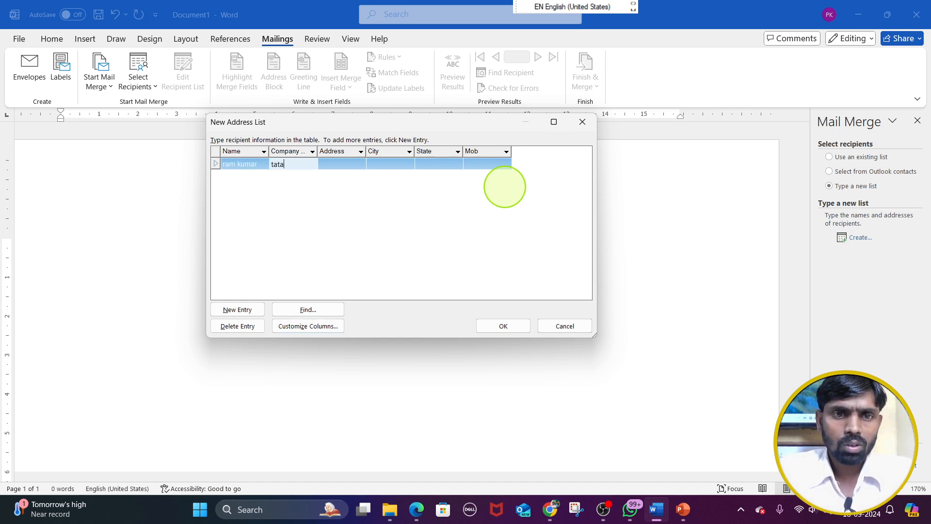
key(Tab)
text(cha)
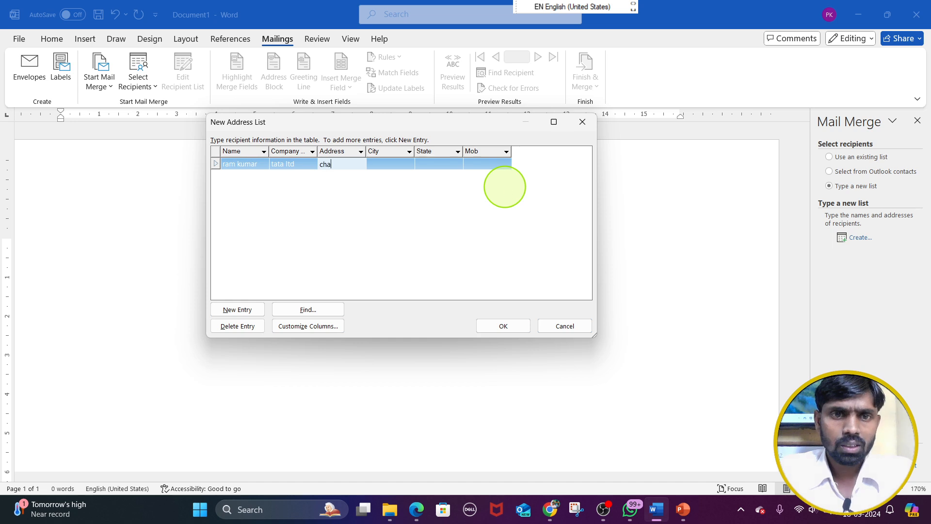
text(sr)
key(BackSpace)
key(Tab)
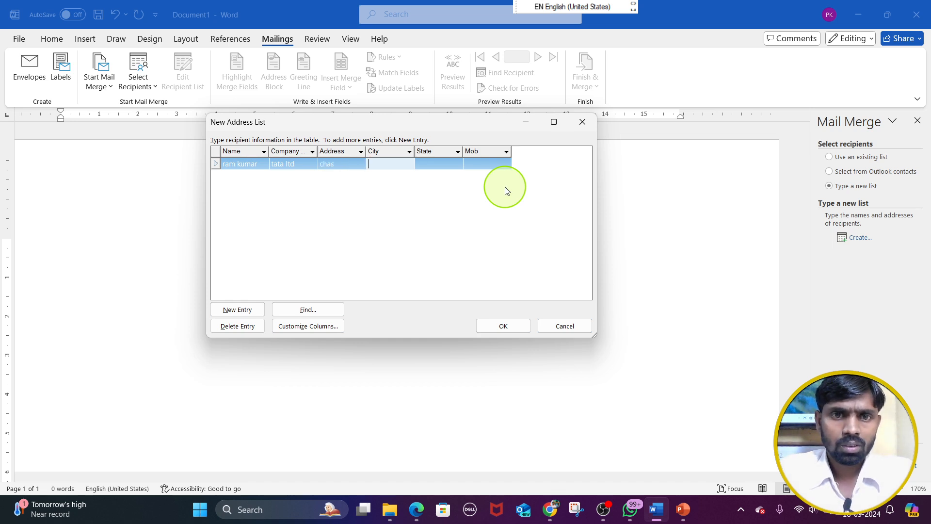
Complete the first recipient's entry with city bokaro, state jharkhand and the mobile number, and start a new entry
text(okaro)
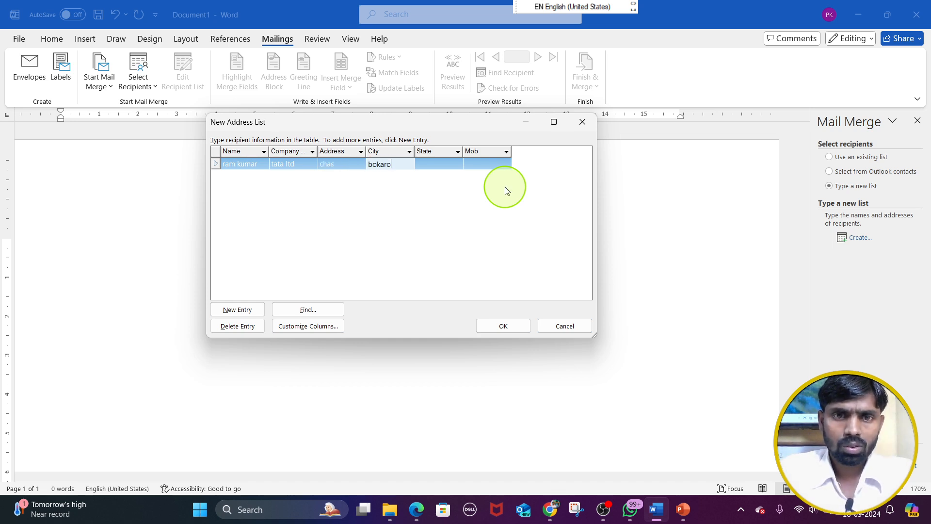
key(Tab)
text(jharkhand)
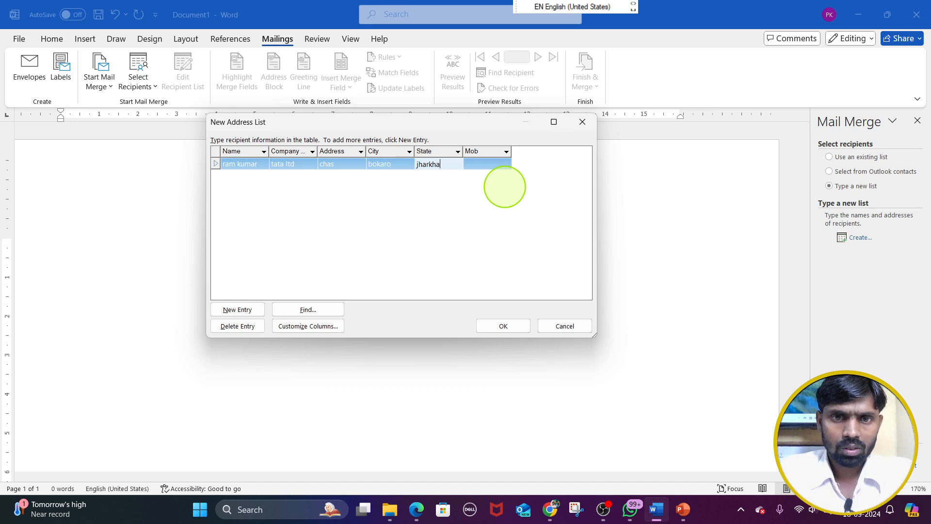
key(Tab)
key(shift+Tab)
key(shift+Tab)
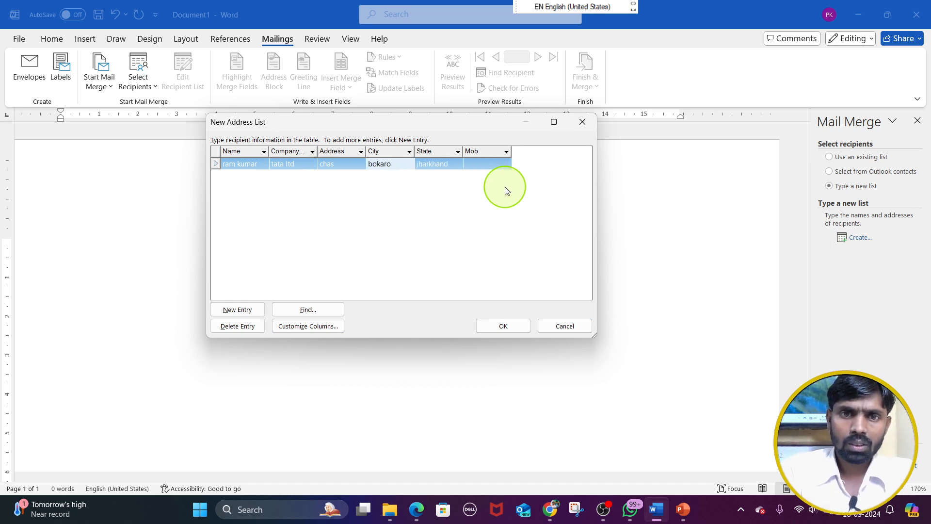
click(496, 162)
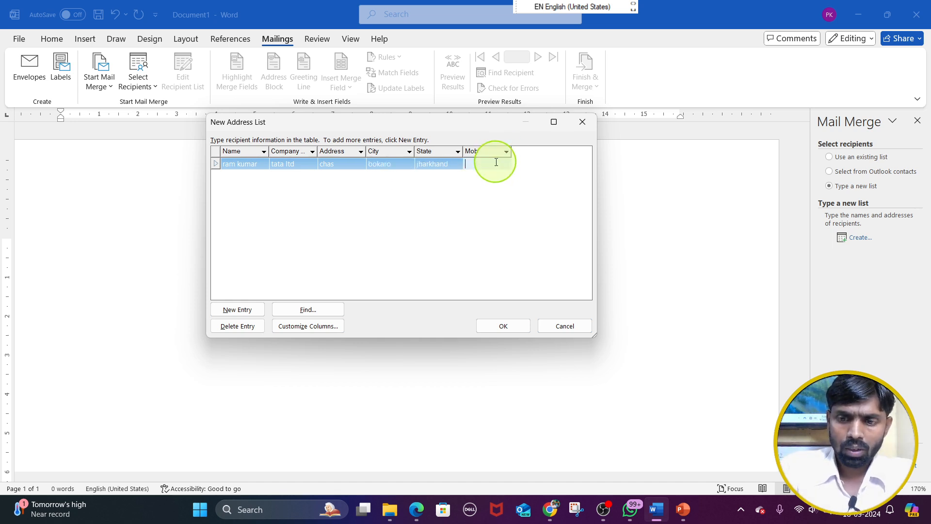
text(45646546)
key(Tab)
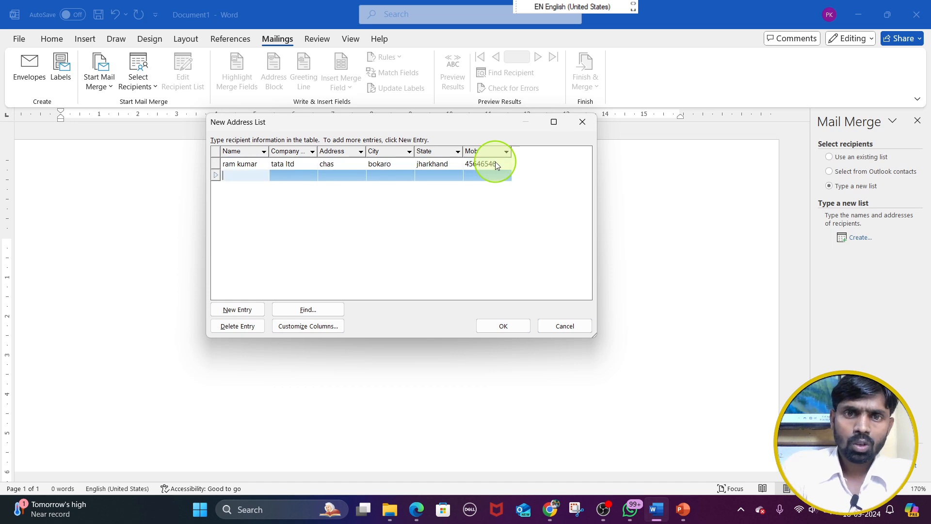
Fill in the second recipient's full name, the company name tata ltd, and the address
text(ali)
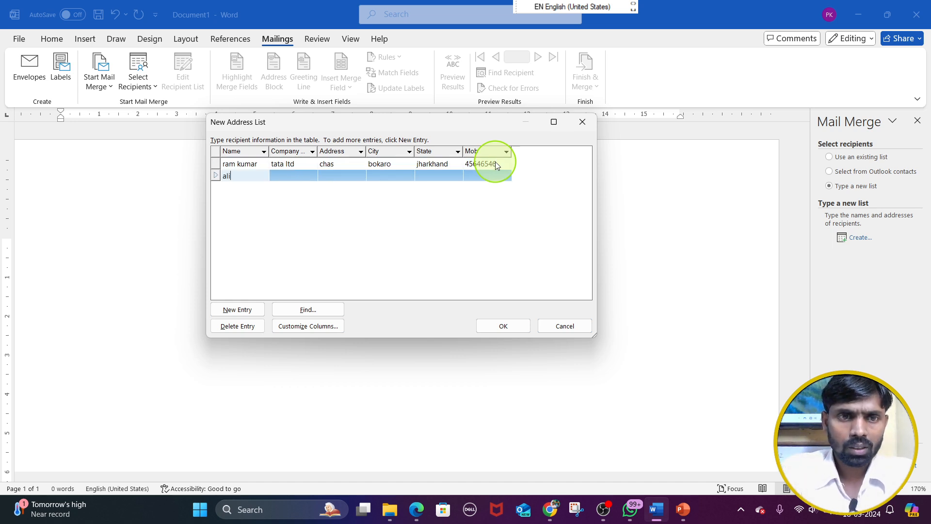
text( kuma)
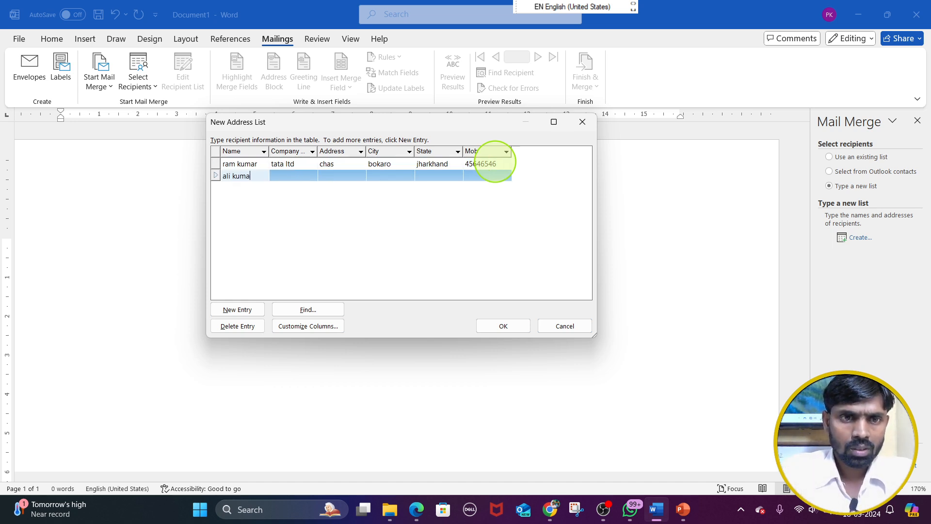
key(BackSpace)
key(BackSpace)
key(BackSpace)
key(BackSpace)
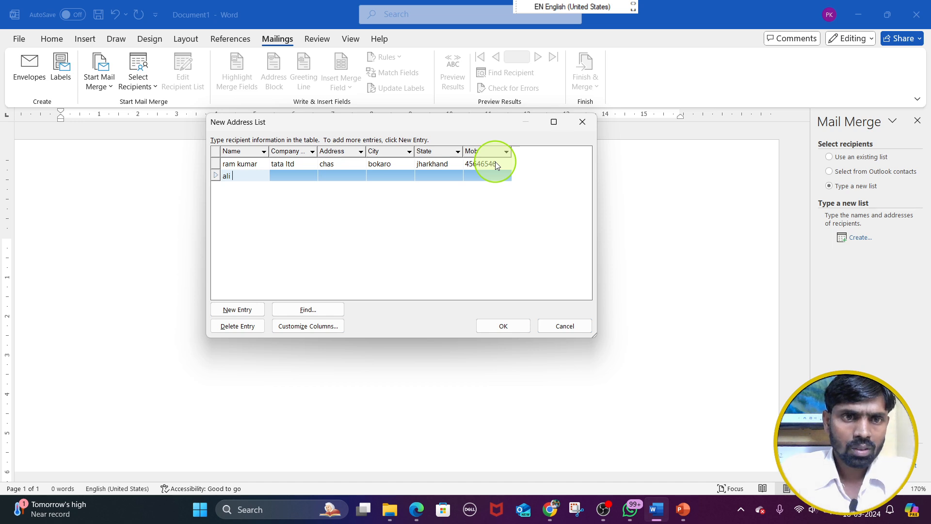
text(ahmad)
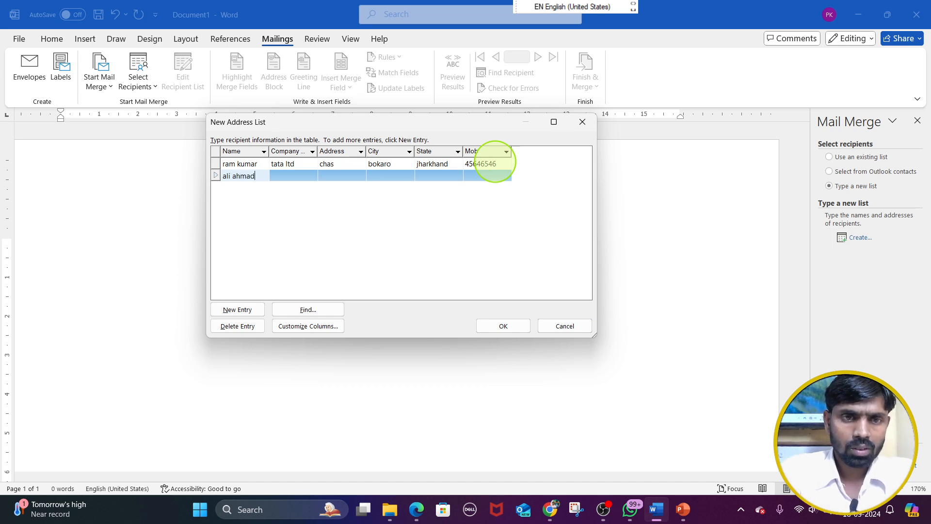
key(Tab)
text(tata ltd)
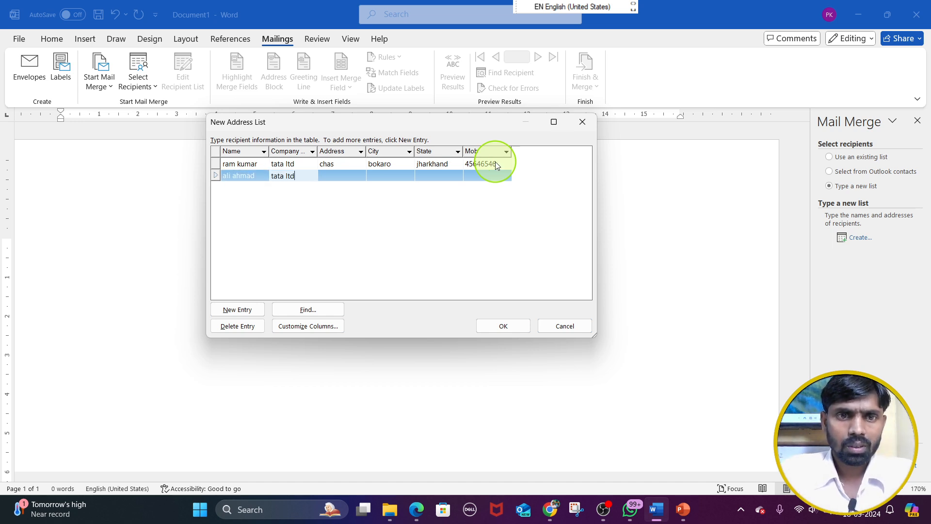
key(Tab)
text(s)
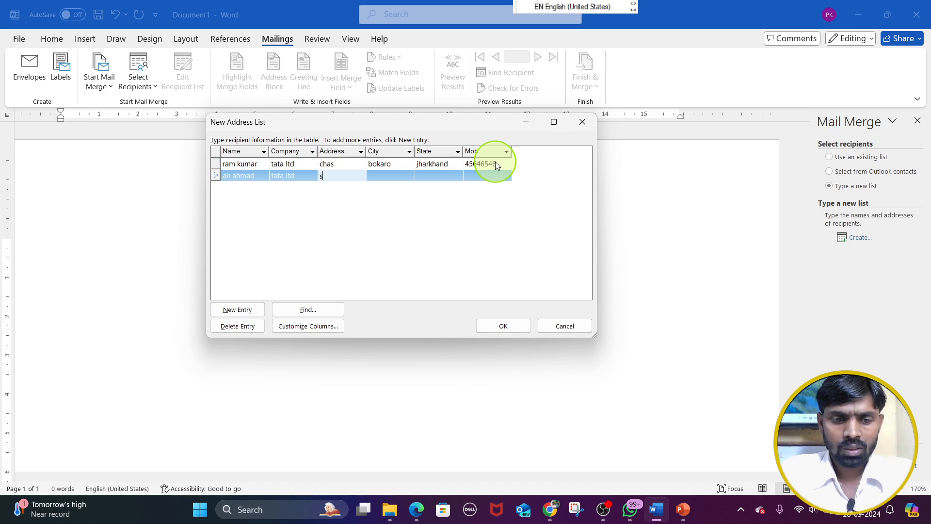
text(ec 4)
key(Tab)
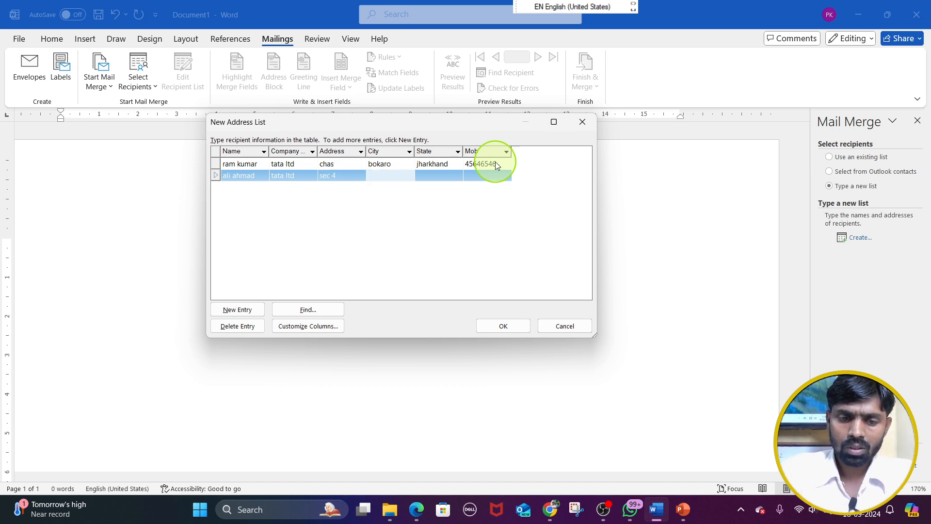
Complete the second recipient's entry with city bokaro, state jharkhand and the mobile number, and start a new entry
text(boks)
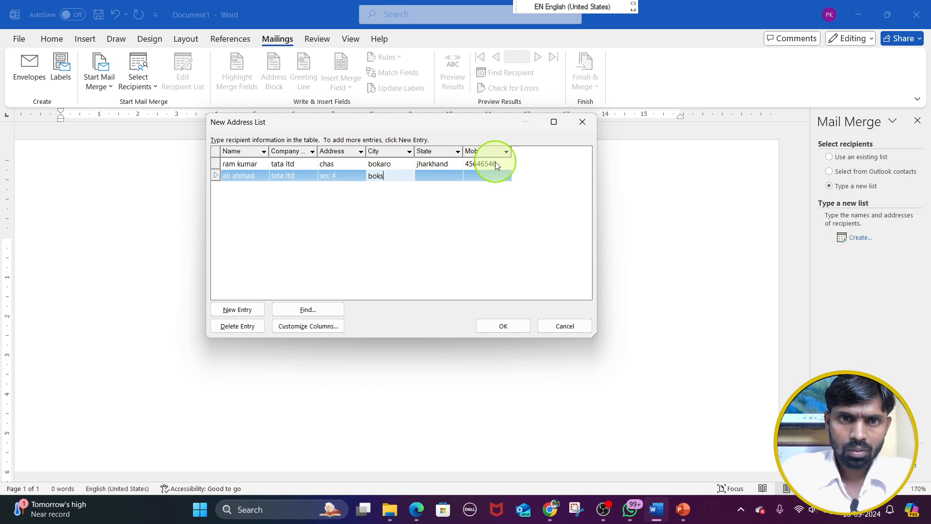
key(BackSpace)
key(BackSpace)
key(BackSpace)
text(okaro)
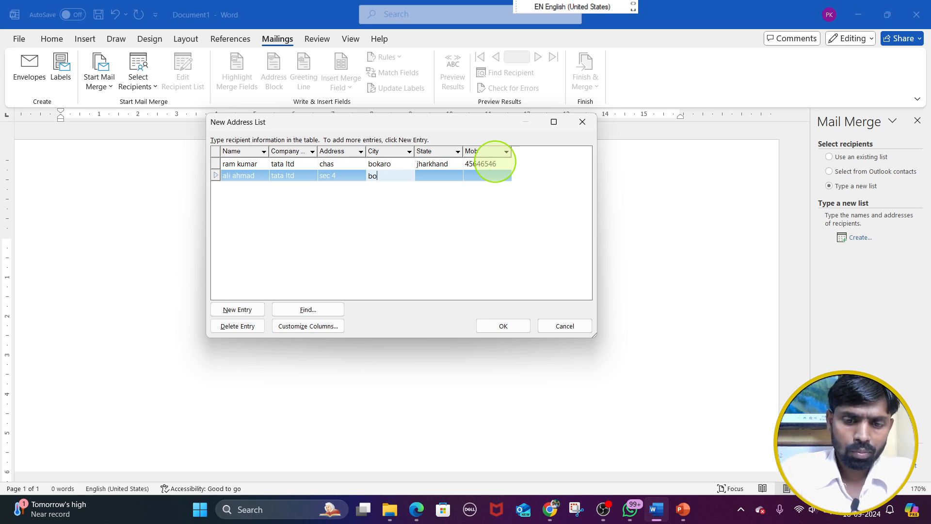
key(Tab)
text(jharkhand)
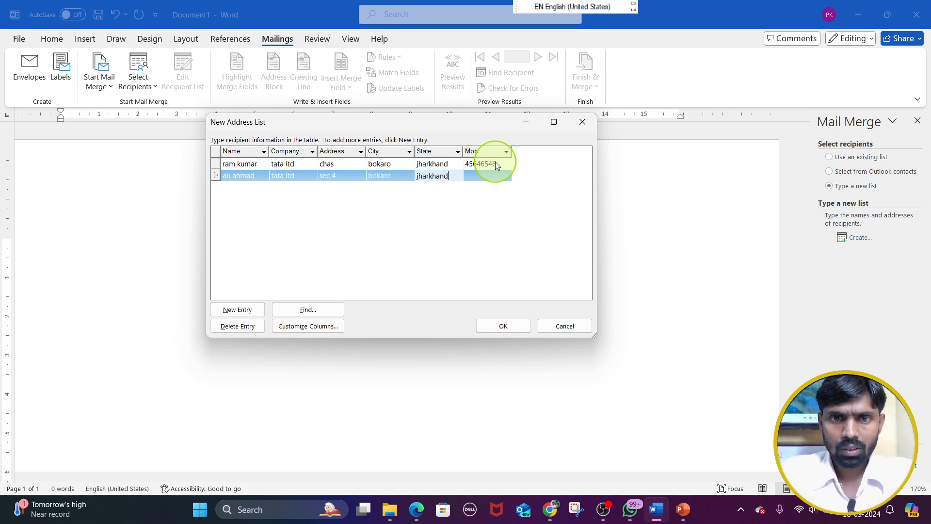
key(Tab)
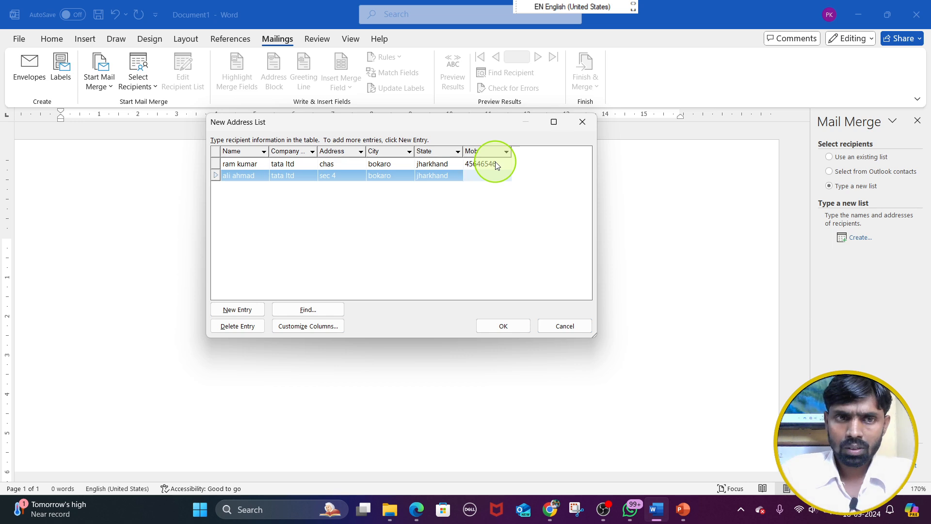
text(49+8)
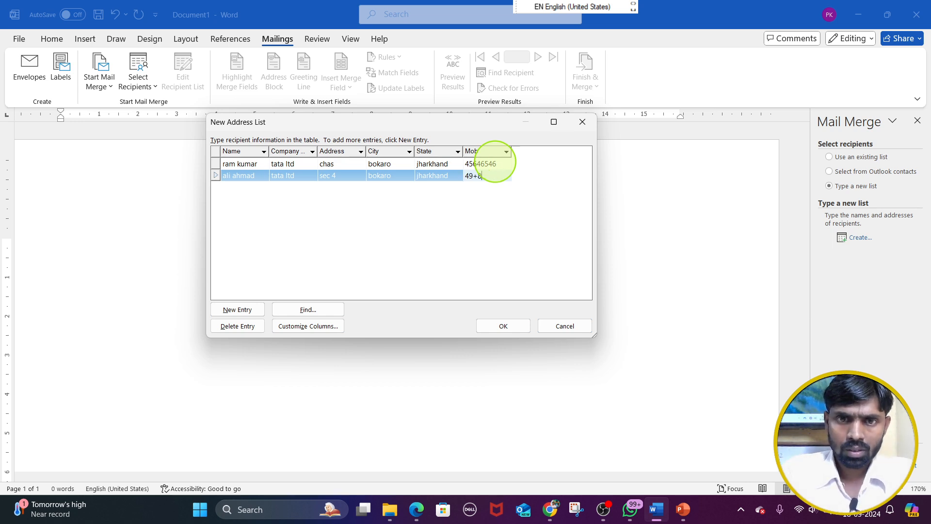
text(486787)
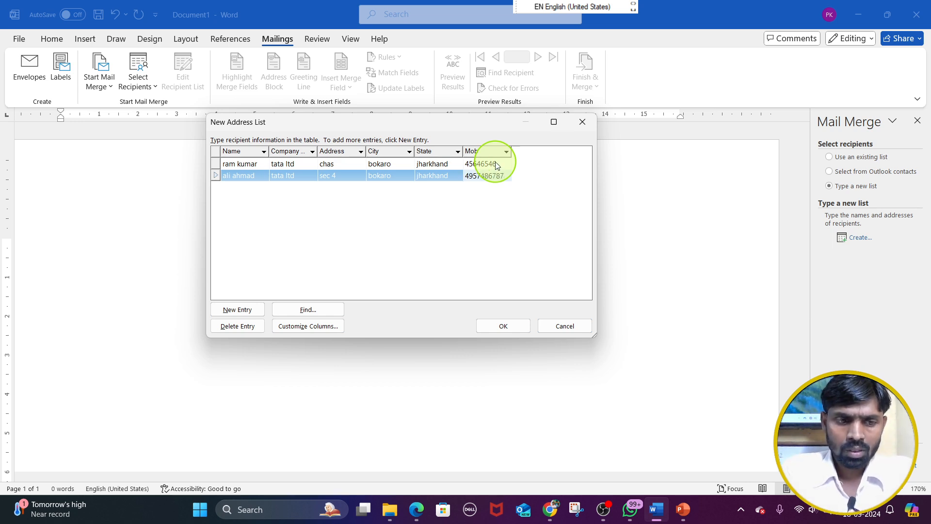
key(Tab)
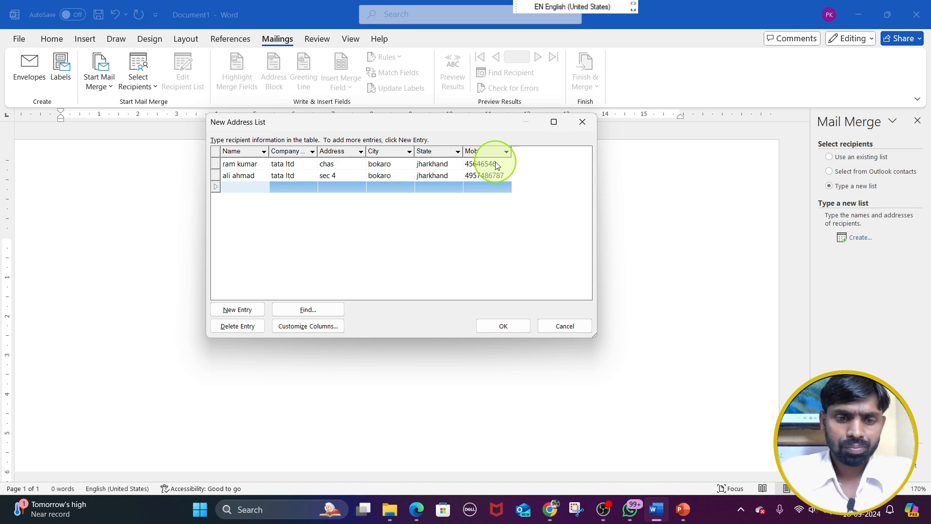
Fill in the third recipient's full name, the company name tata ltd, and the address
text(sahi)
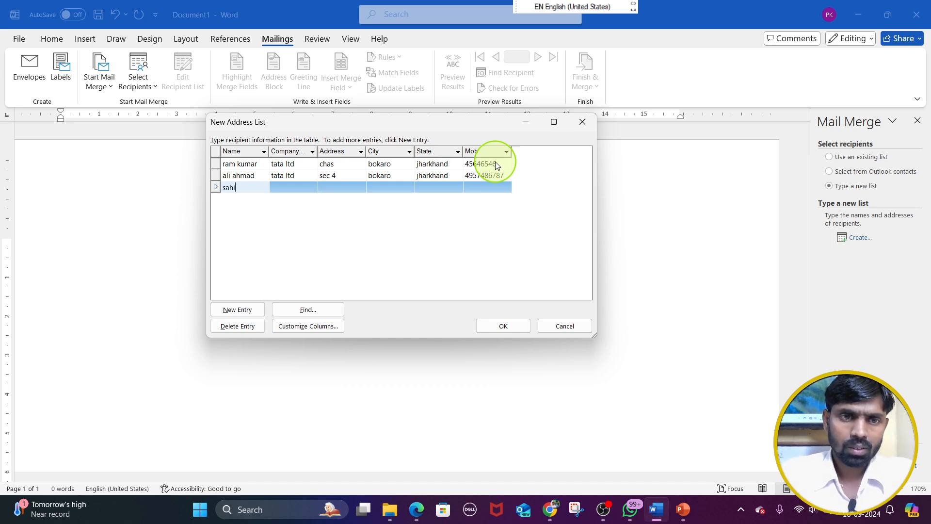
text(l khan)
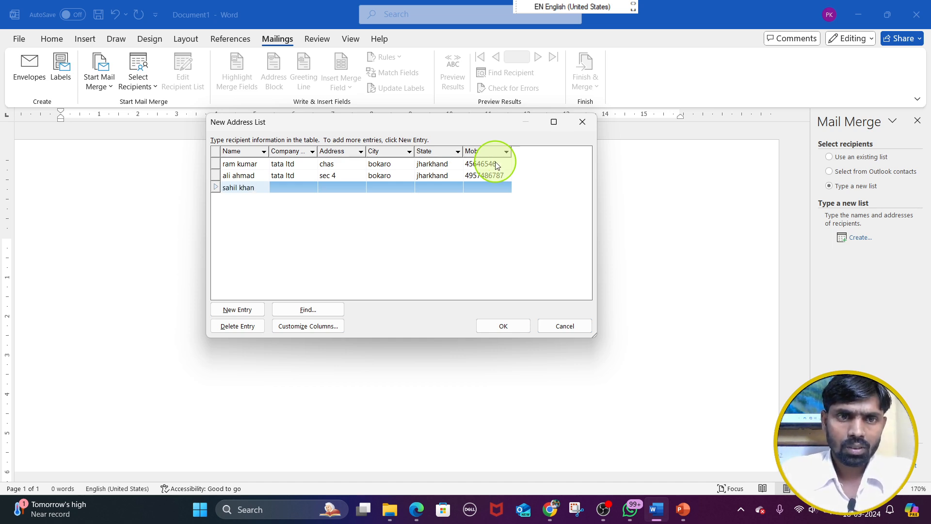
key(Tab)
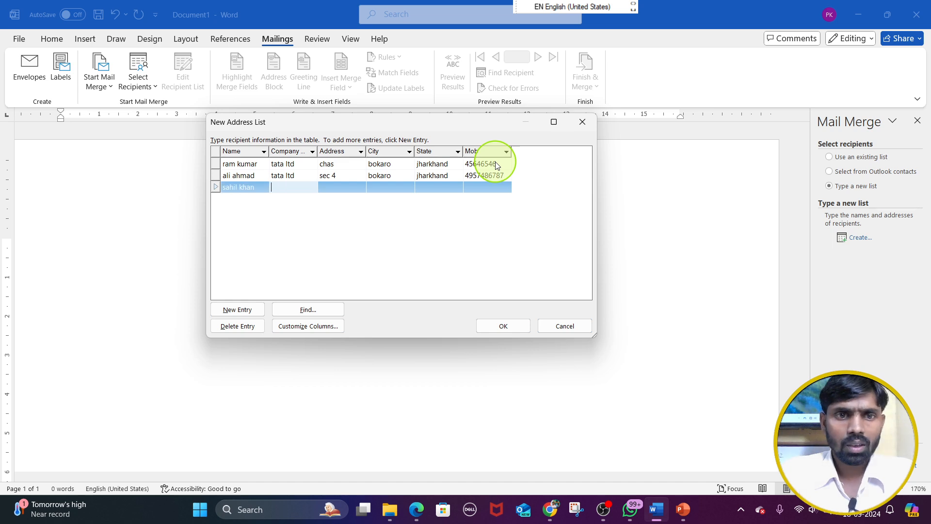
text(tata ltd)
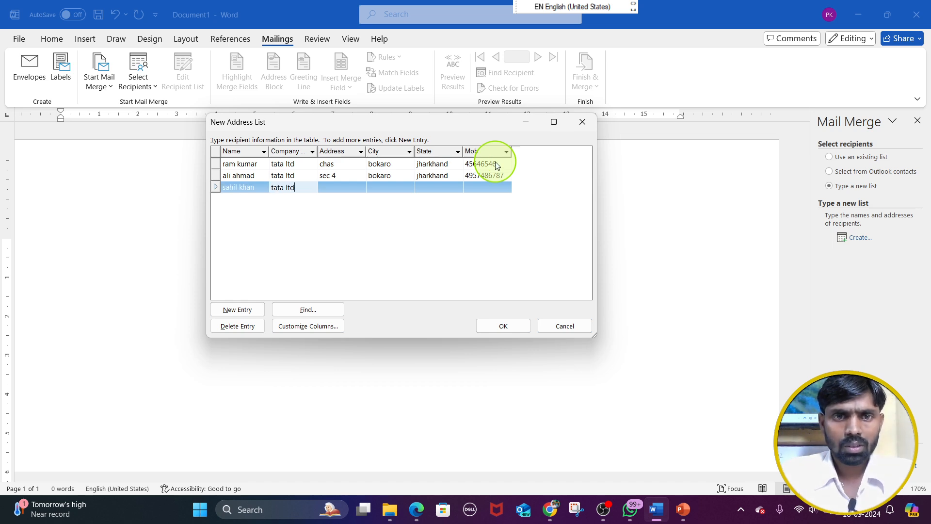
key(Tab)
text(patna)
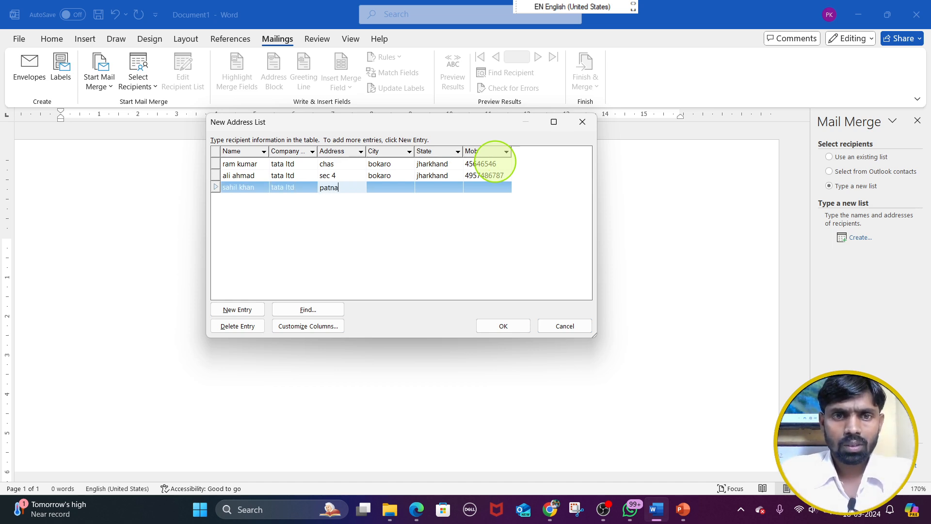
Complete the third recipient's entry with city patna, state jhakhand and the mobile number
key(Tab)
text(patna)
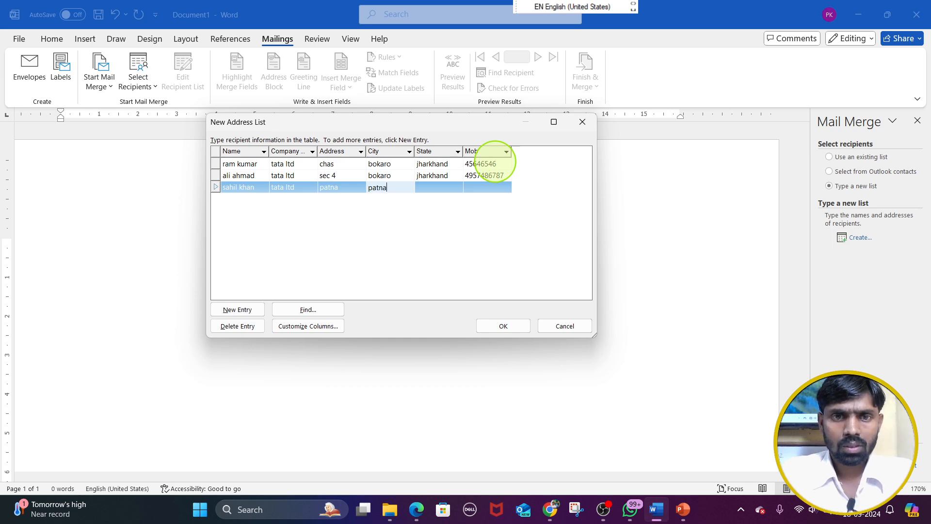
key(Tab)
text(j)
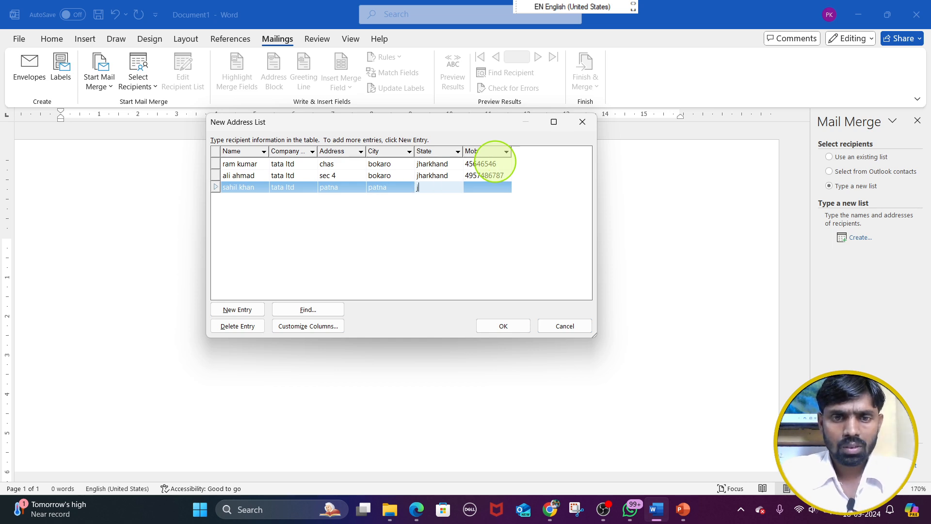
text(hakhand)
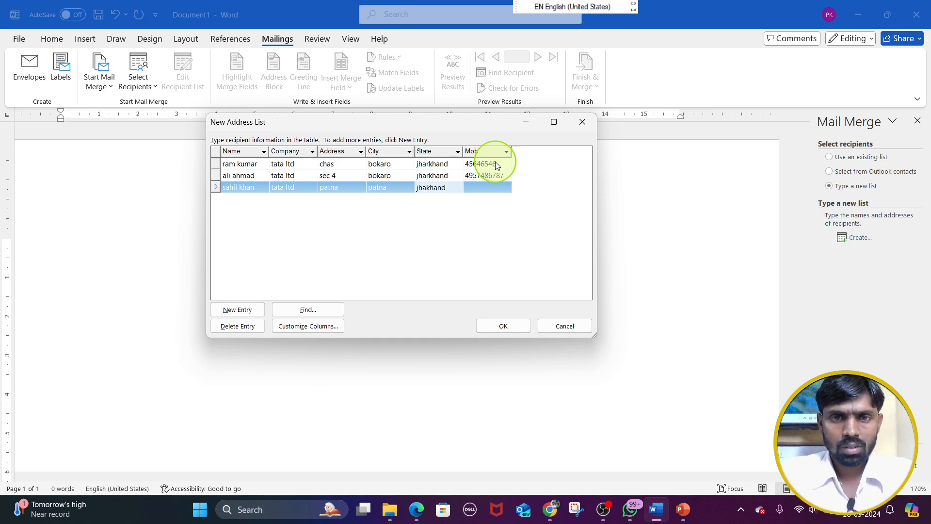
key(Tab)
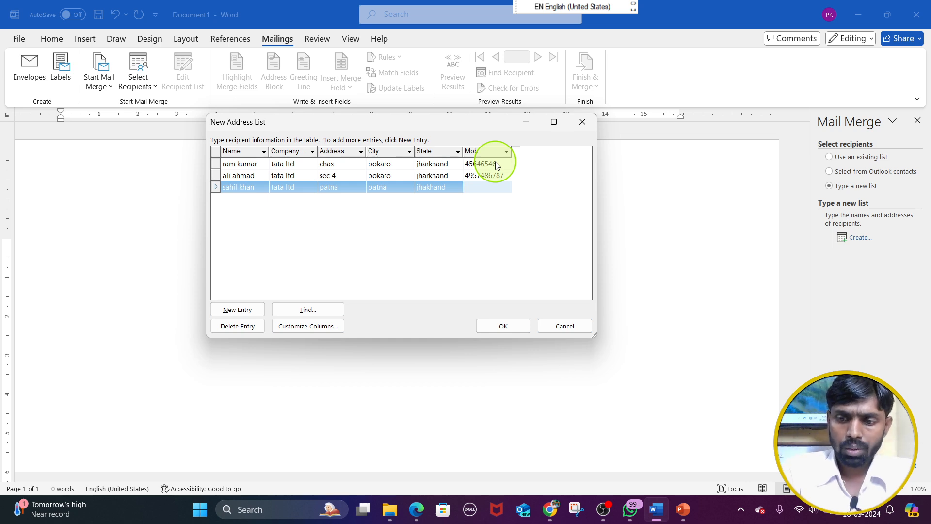
text(4654654)
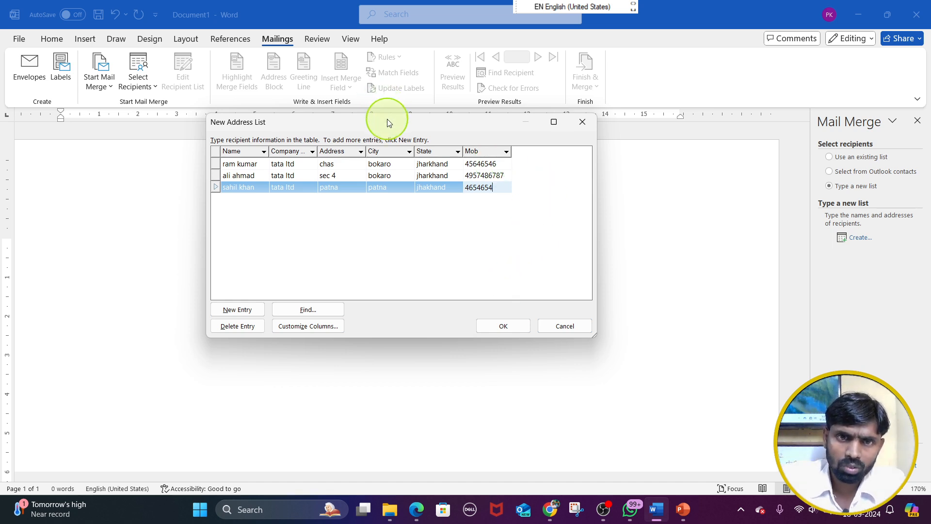
Accept the finished address list and save it as tata ltd record in My Data Sources
drag(387, 122, 392, 140)
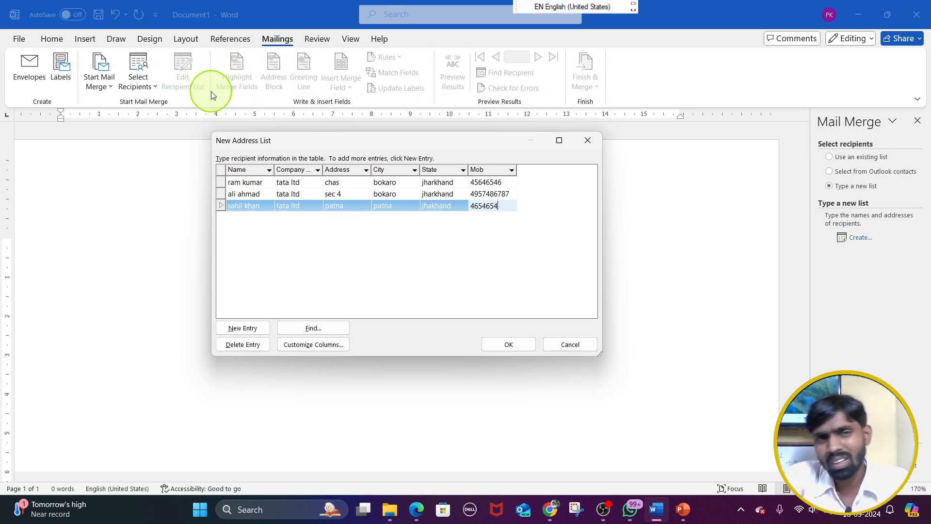
click(518, 344)
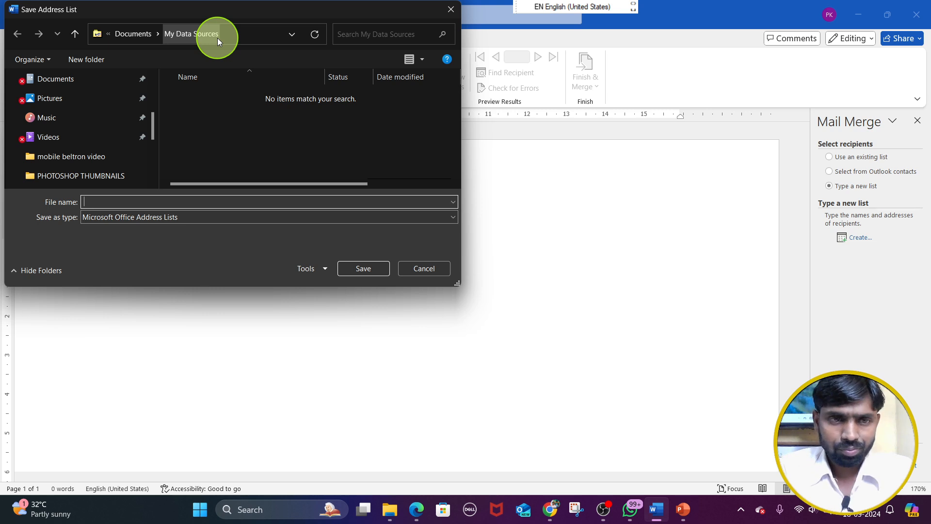
text(ysy)
key(BackSpace)
key(BackSpace)
key(BackSpace)
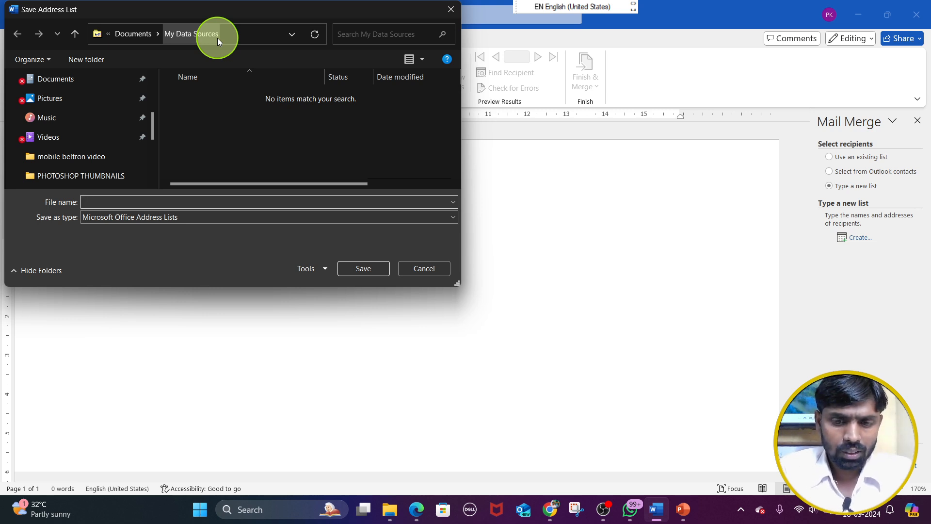
text(tata lt)
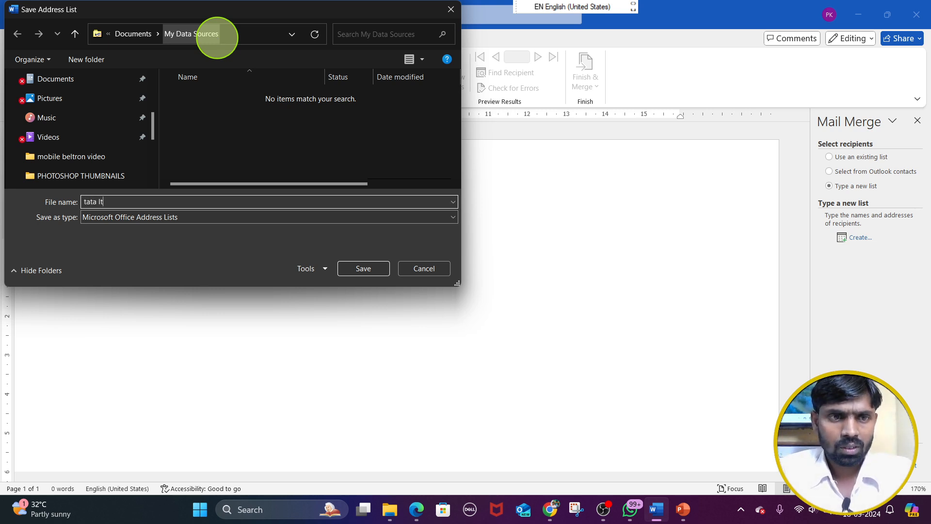
text(d record)
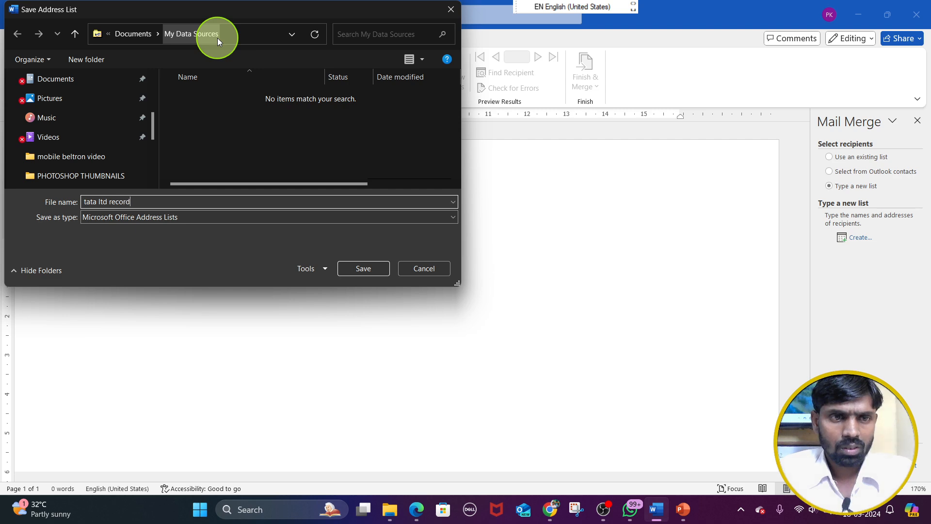
click(360, 269)
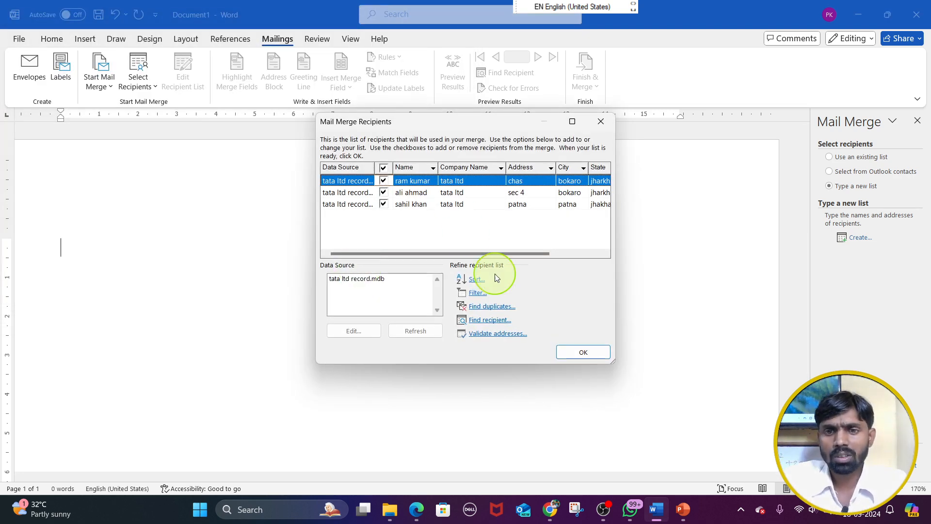
Accept all listed merge recipients and advance the wizard to the letter-writing stage
click(588, 351)
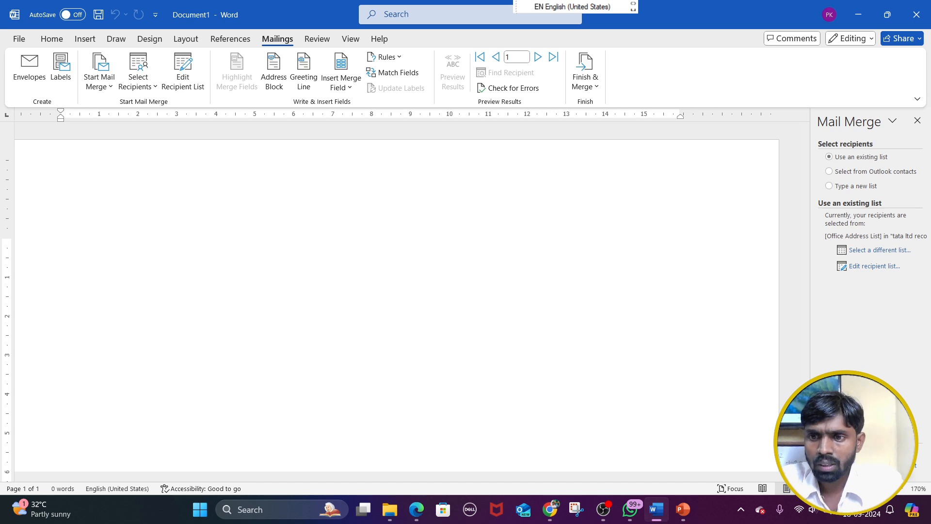
click(871, 452)
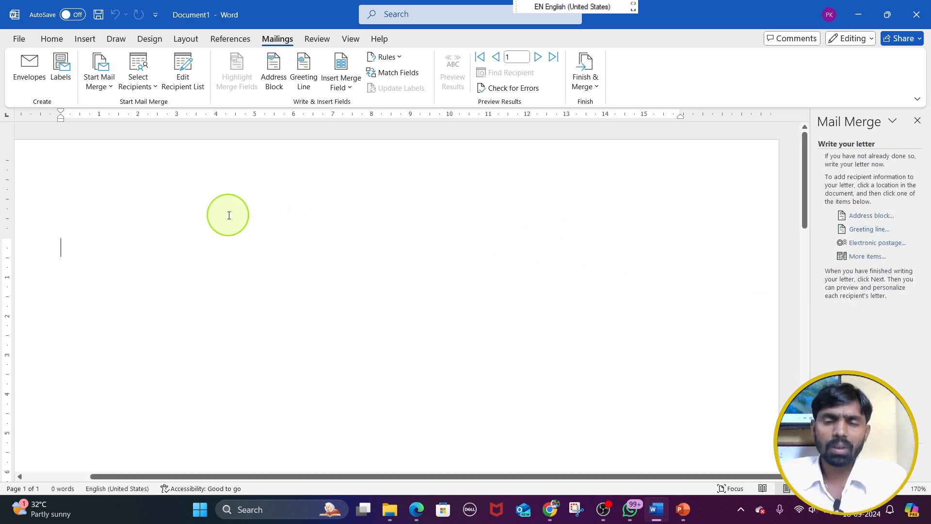
Begin the letter with a To line and generate two paragraphs of sample text below it with =rand(2)
text(=)
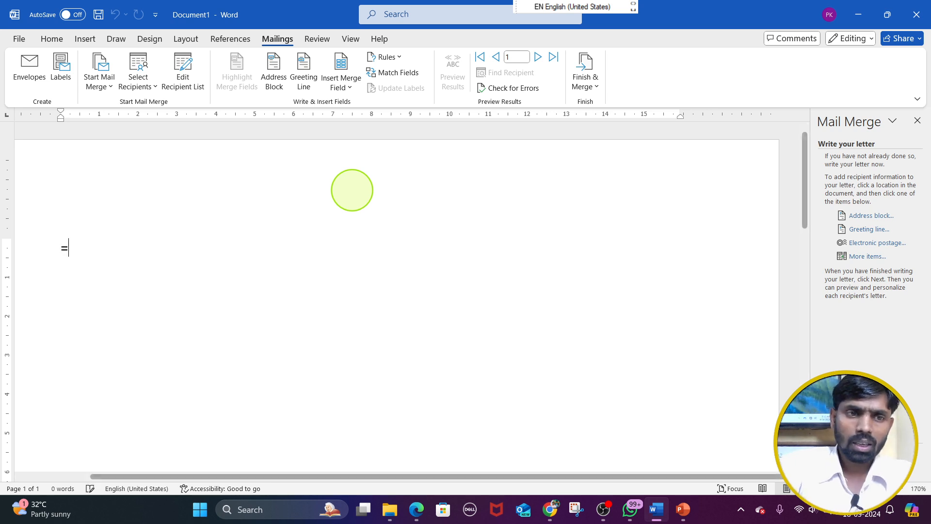
key(BackSpace)
text(to)
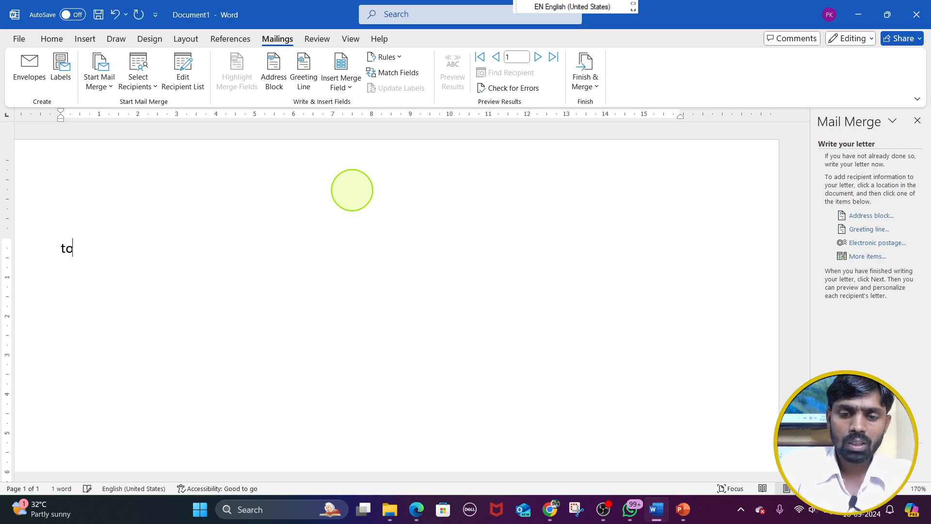
key(Return)
text(=rz)
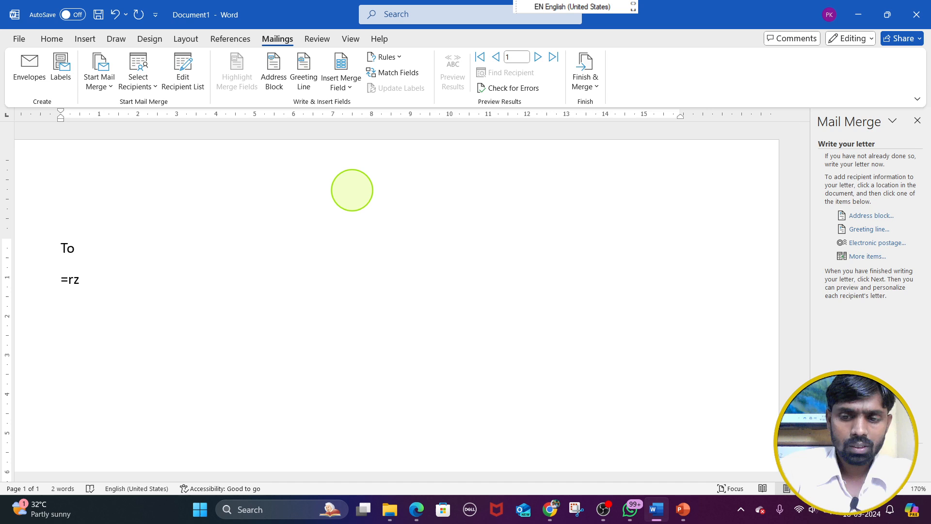
key(BackSpace)
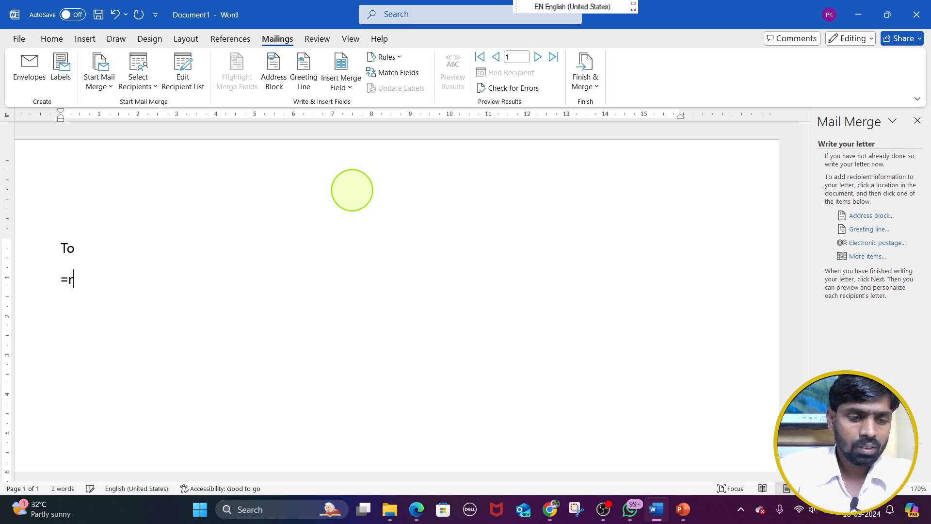
text(and(2))
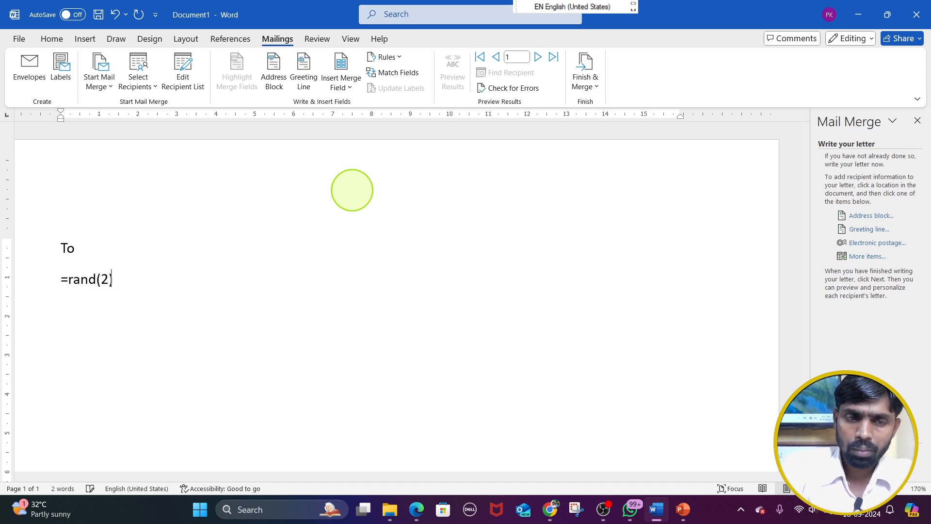
key(Return)
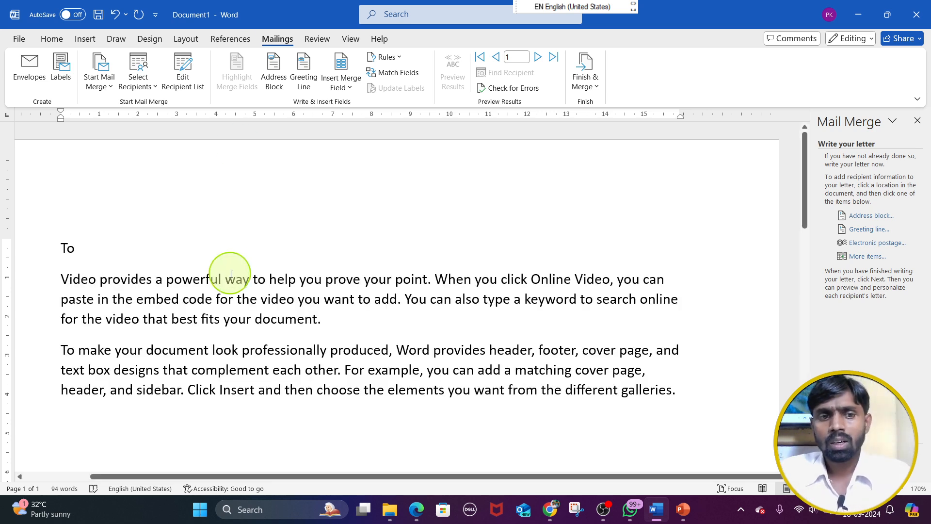
Add the closing lines From and Tata ltd below the sample paragraphs
text(From)
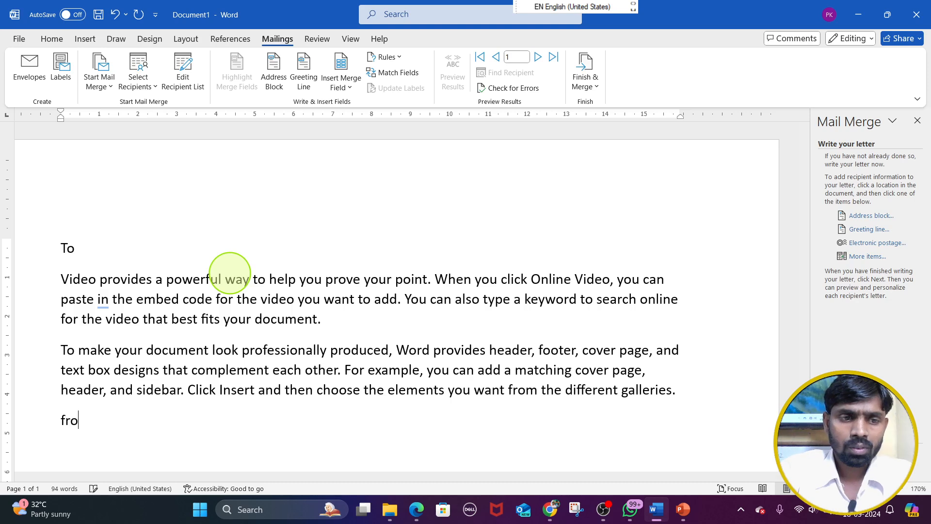
key(Return)
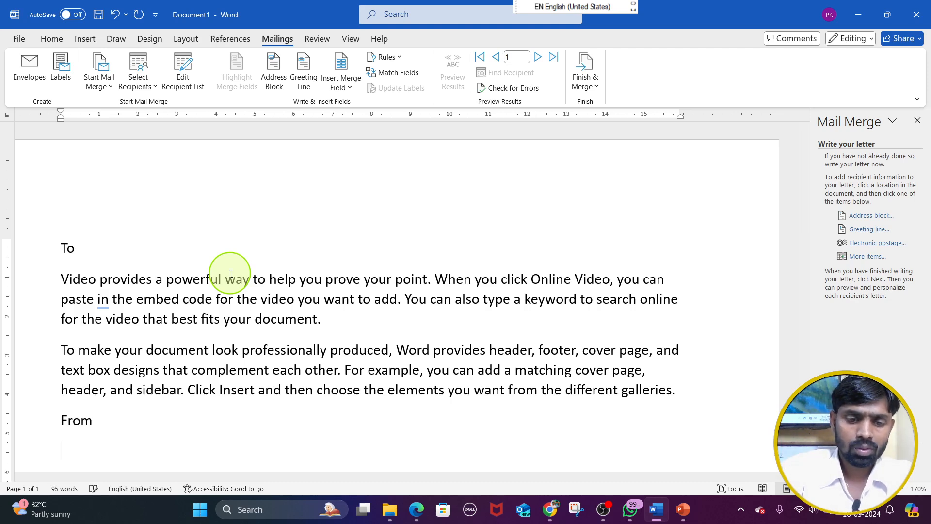
text(Bihar)
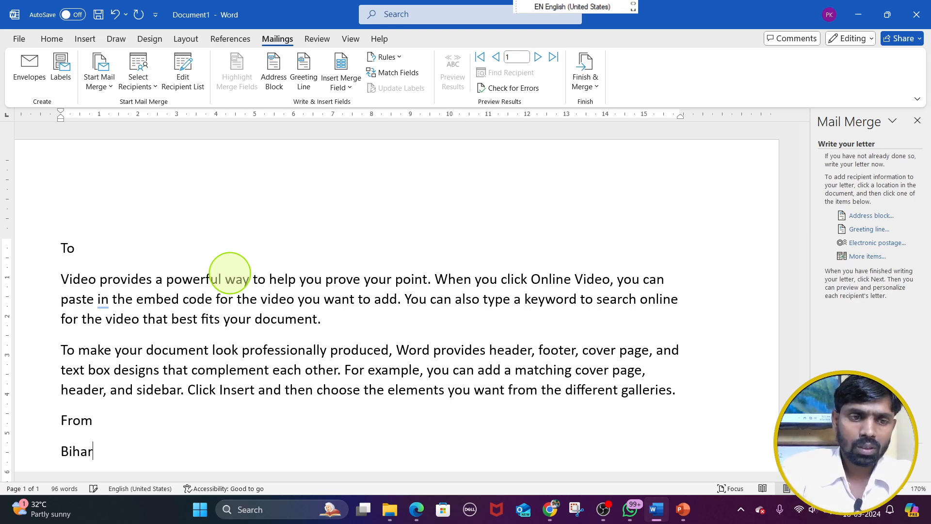
key(BackSpace)
key(BackSpace)
key(BackSpace)
key(BackSpace)
key(BackSpace)
text(Tata)
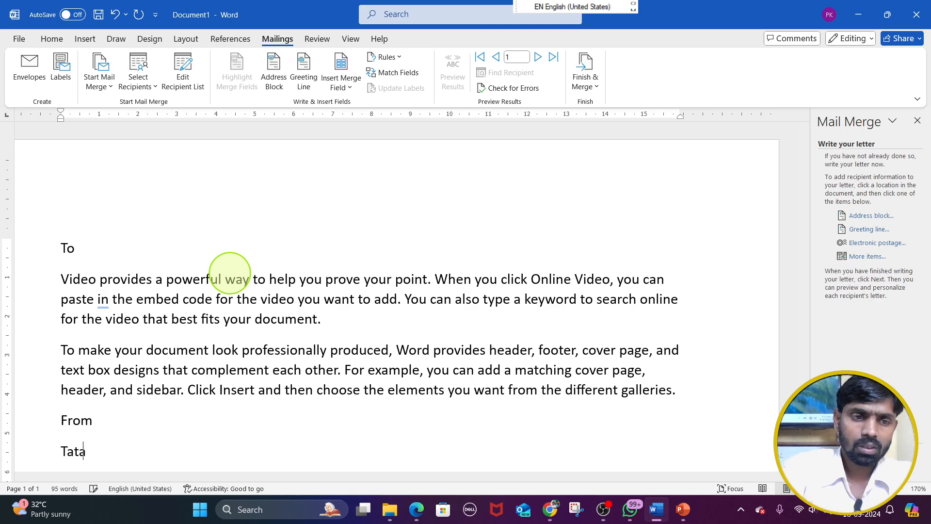
text( Itd)
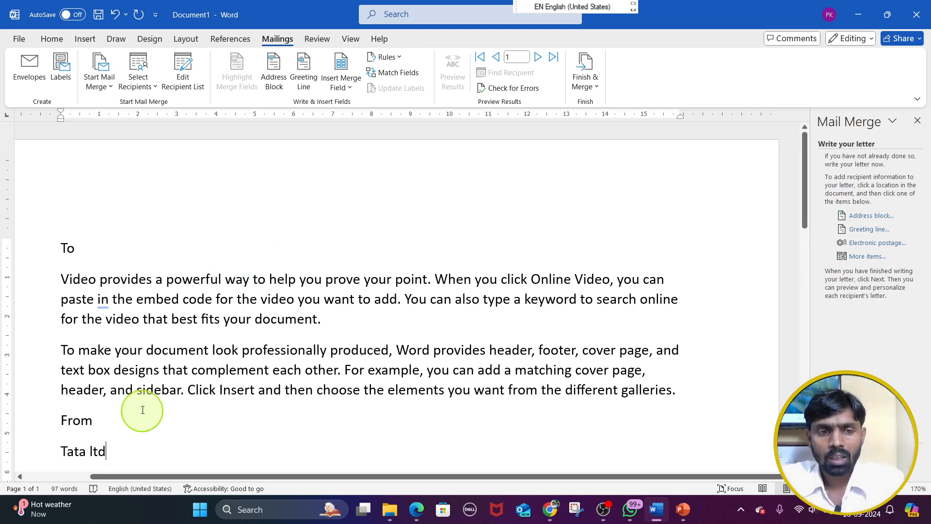
Indent the From and Tata ltd lines toward the right margin, to about the 14 mark on the ruler
drag(136, 444, 60, 415)
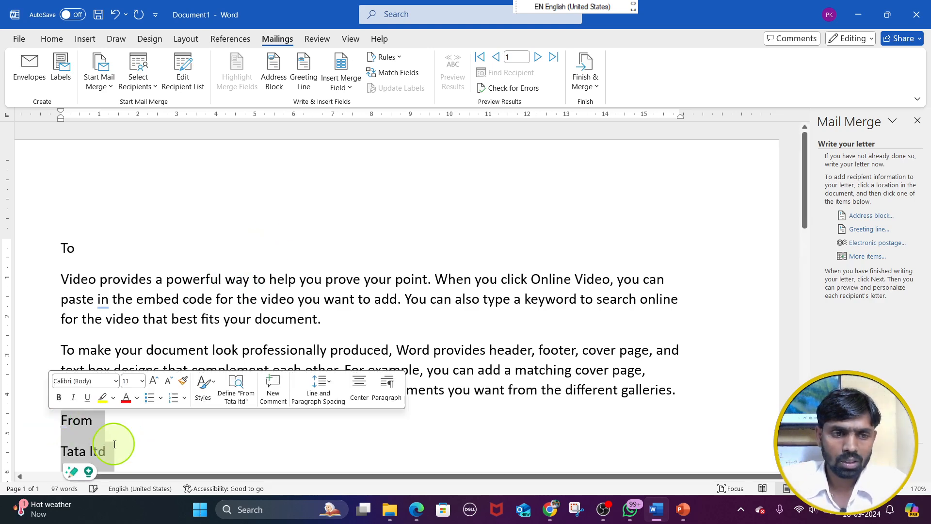
key(Tab)
key(Tab)
key(Tab)
key(Tab)
key(Tab)
key(Tab)
key(Tab)
key(Tab)
key(Tab)
key(Tab)
key(Tab)
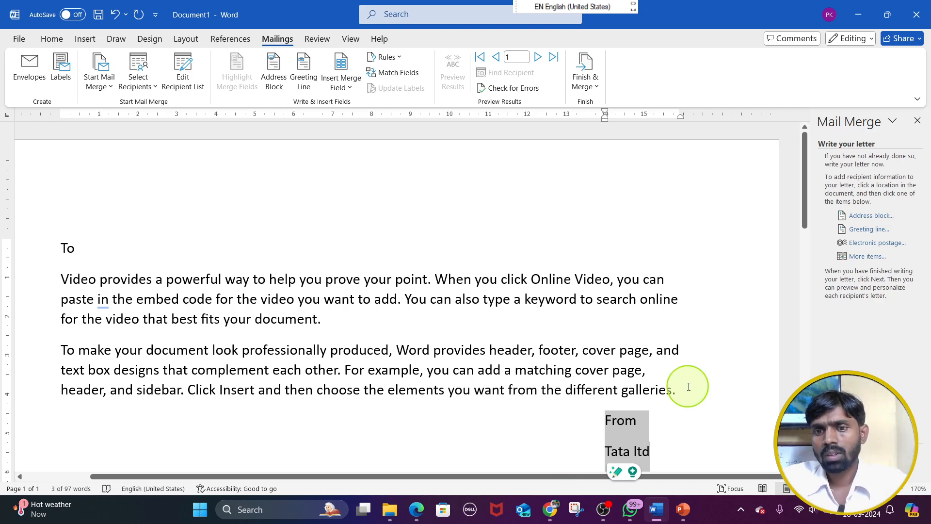
click(686, 388)
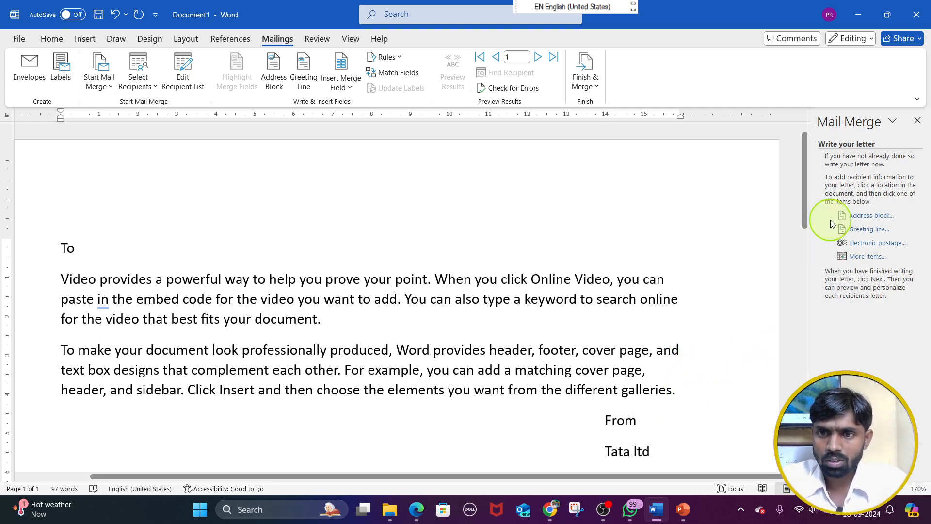
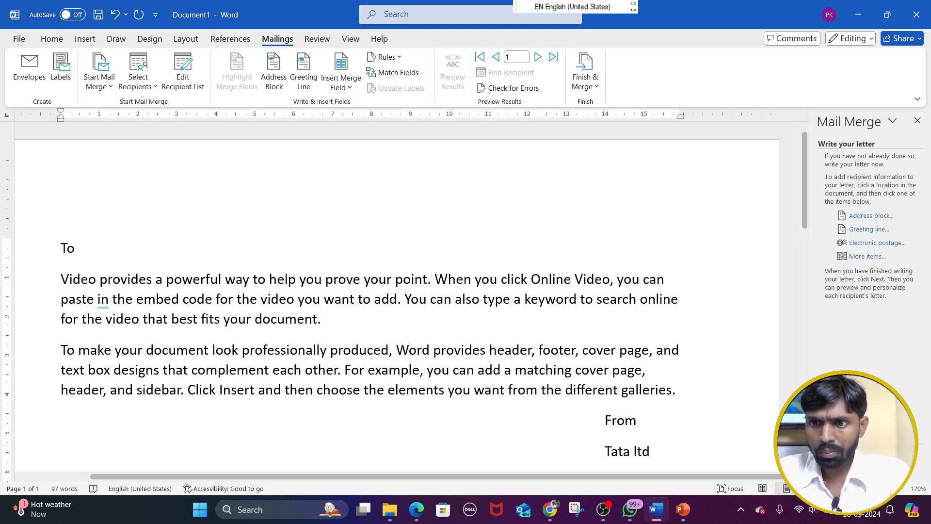
Add three blank lines above the To line and place the cursor on the first one
click(64, 247)
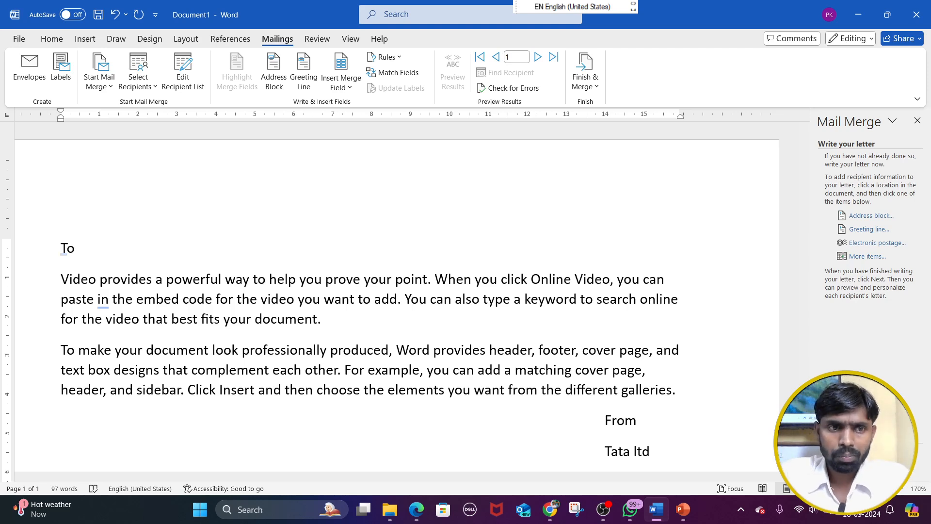
click(871, 451)
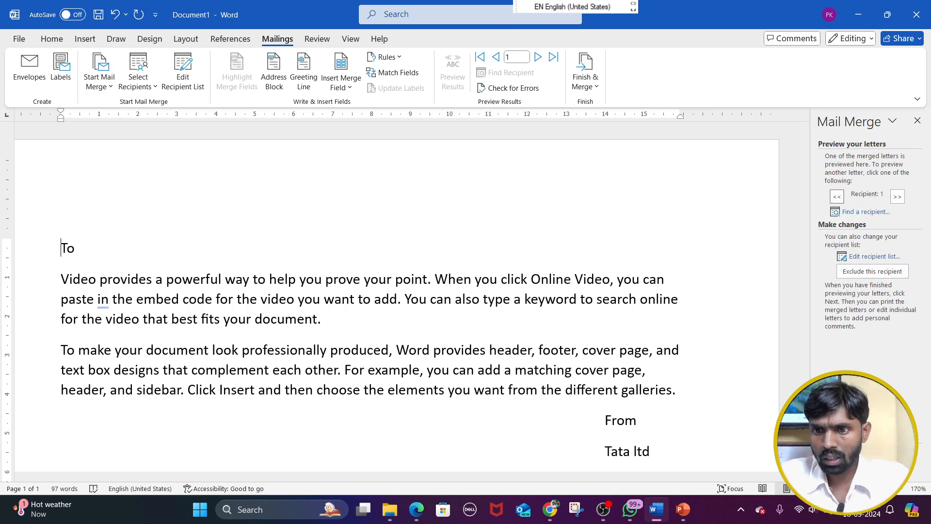
click(869, 464)
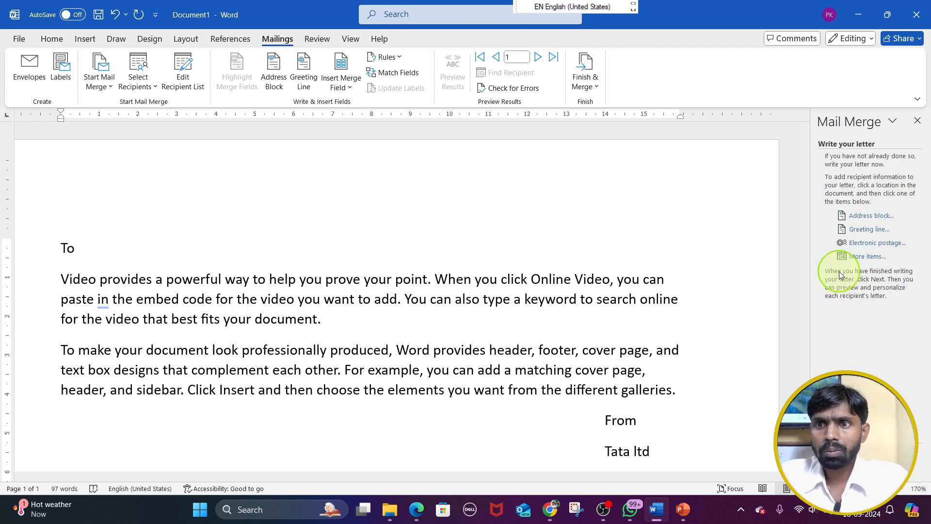
key(End)
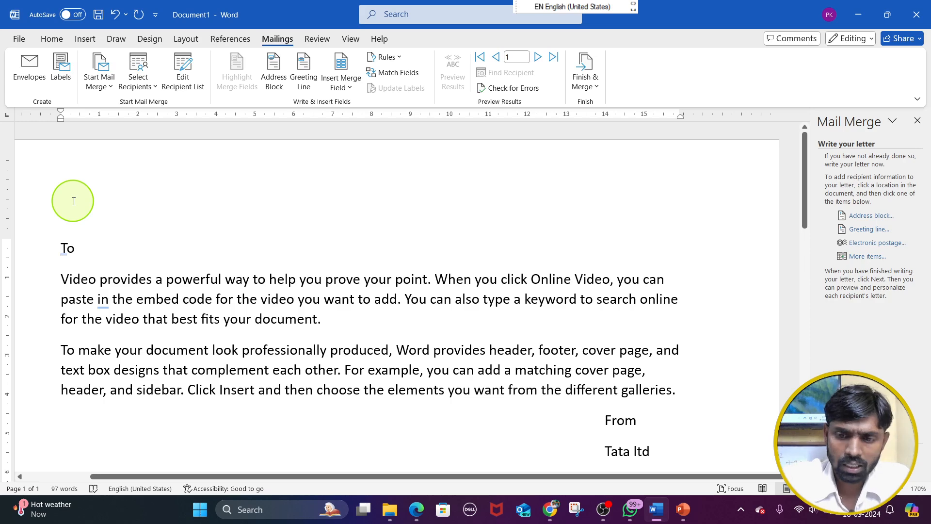
key(Return)
key(Return)
key(Return)
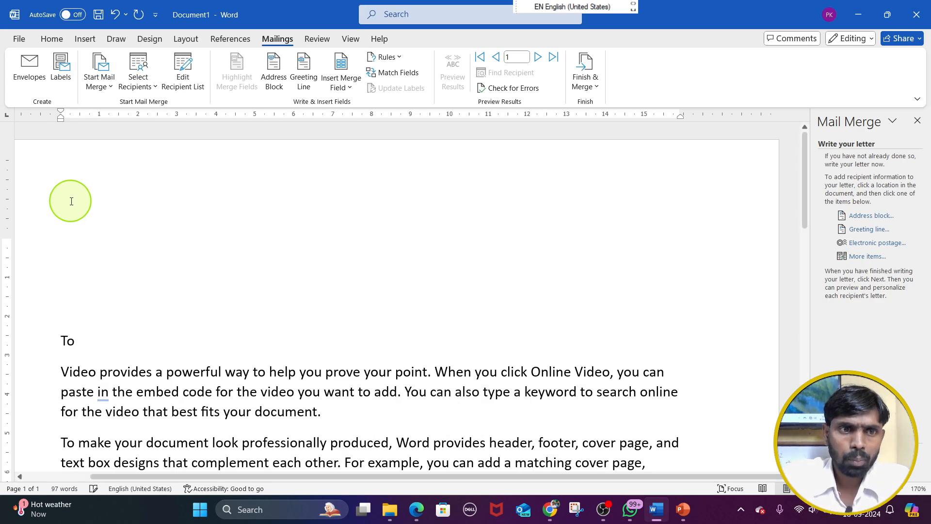
click(75, 222)
Insert the Name and Company_Name merge fields on separate lines at the start of the letter
click(342, 89)
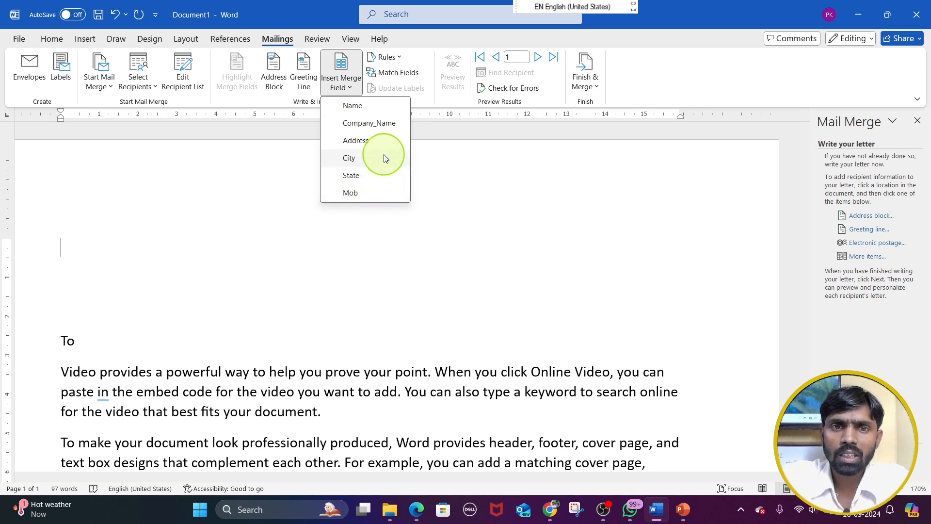
click(383, 107)
key(Return)
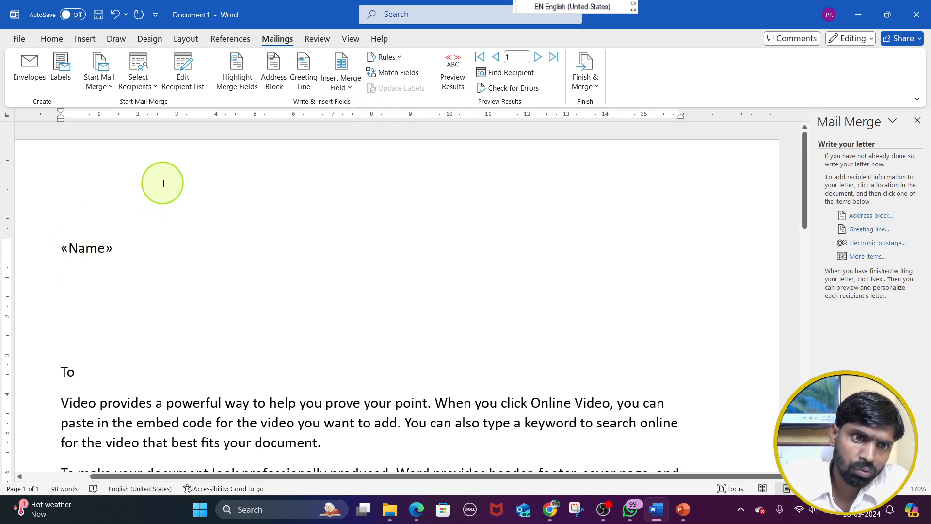
click(351, 88)
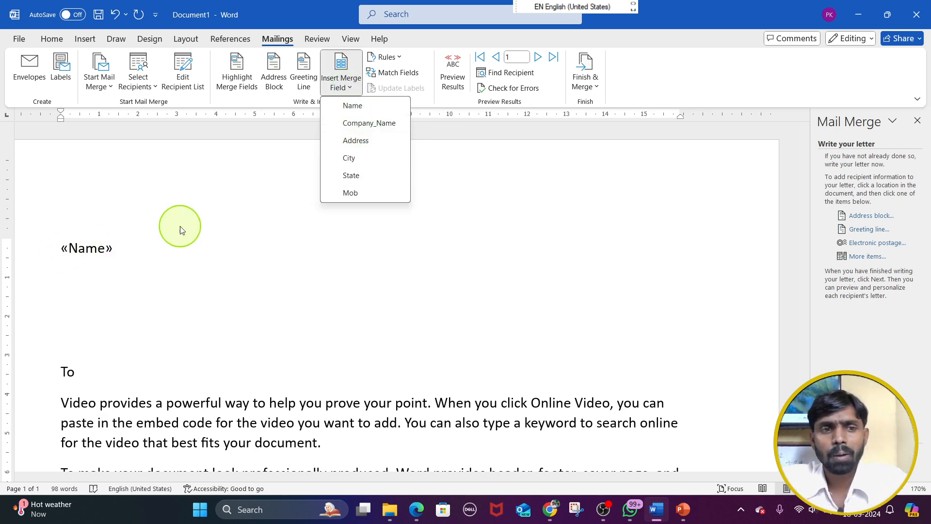
click(363, 124)
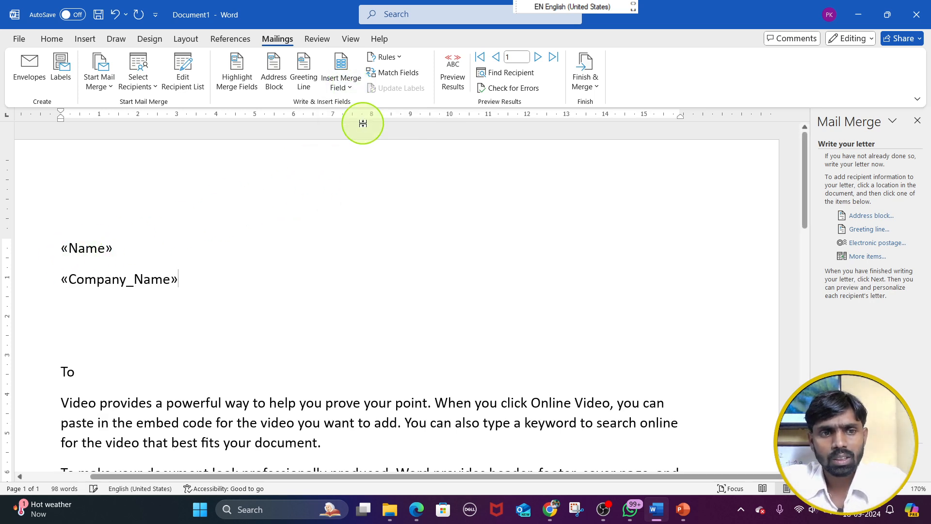
click(343, 89)
click(356, 140)
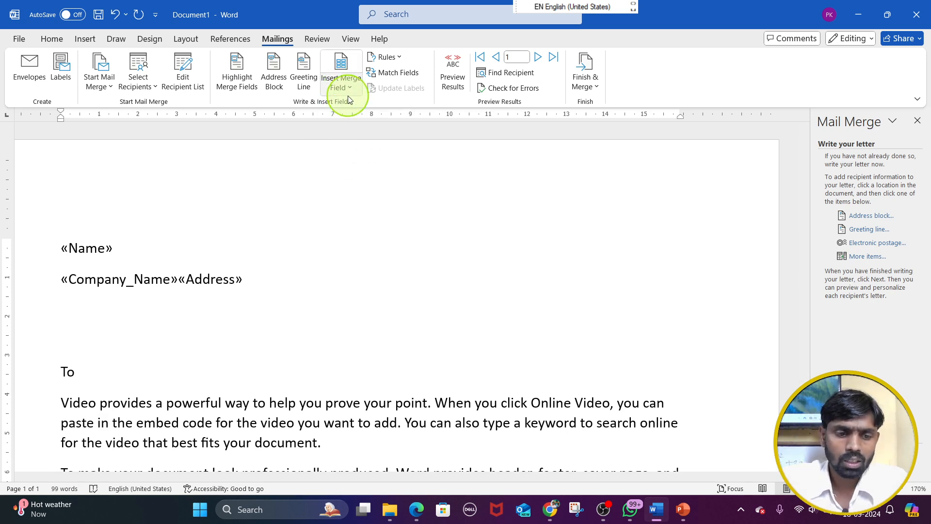
key(ctrl+z)
Insert the Address and City merge fields, each on its own line below Company_Name
key(Return)
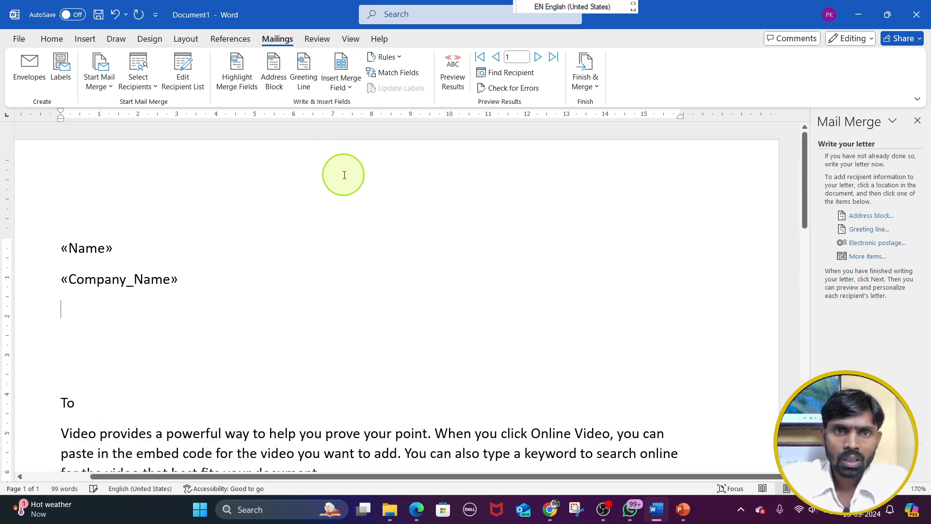
click(343, 89)
click(363, 135)
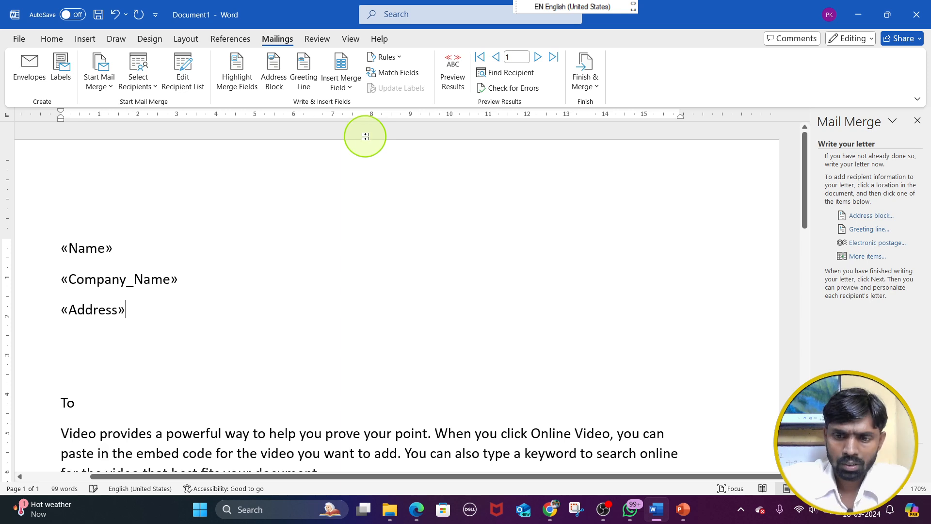
key(Return)
click(344, 89)
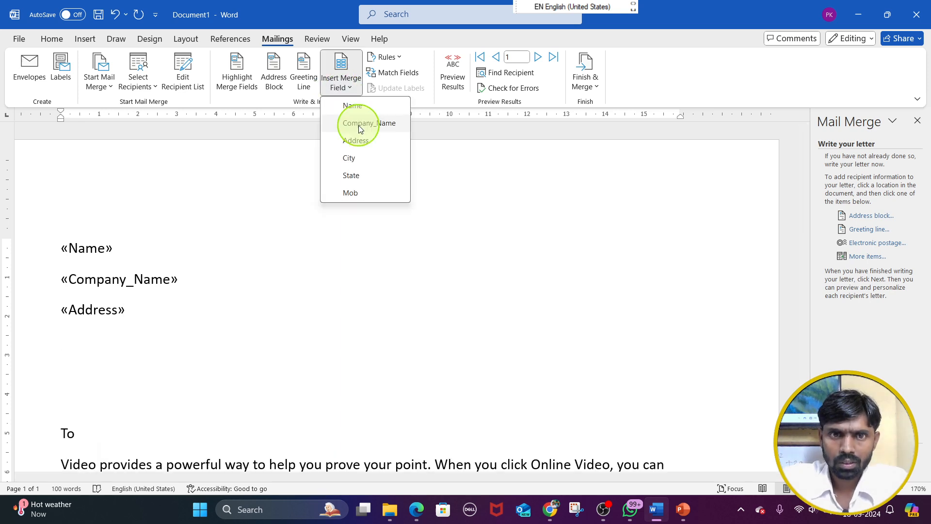
click(366, 161)
Insert the State and Mob merge fields on separate lines below City to finish the recipient block
key(Return)
click(335, 88)
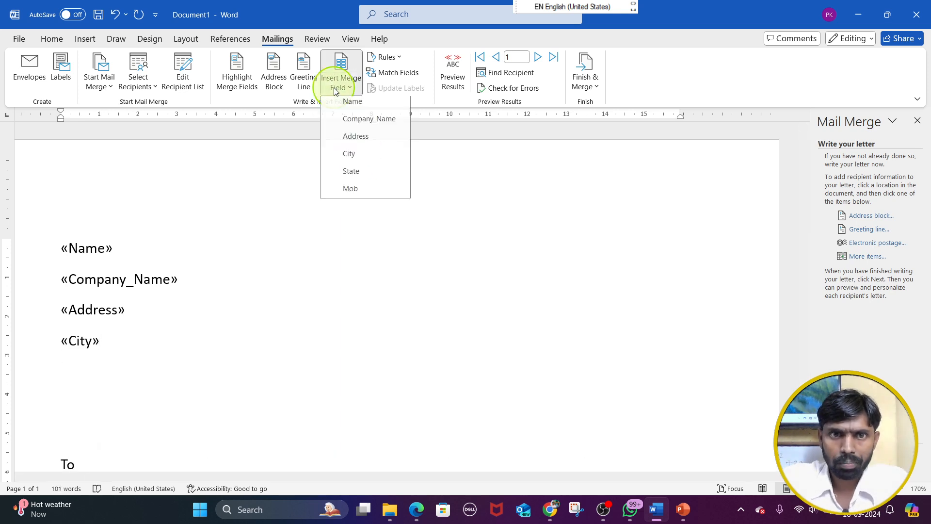
click(365, 172)
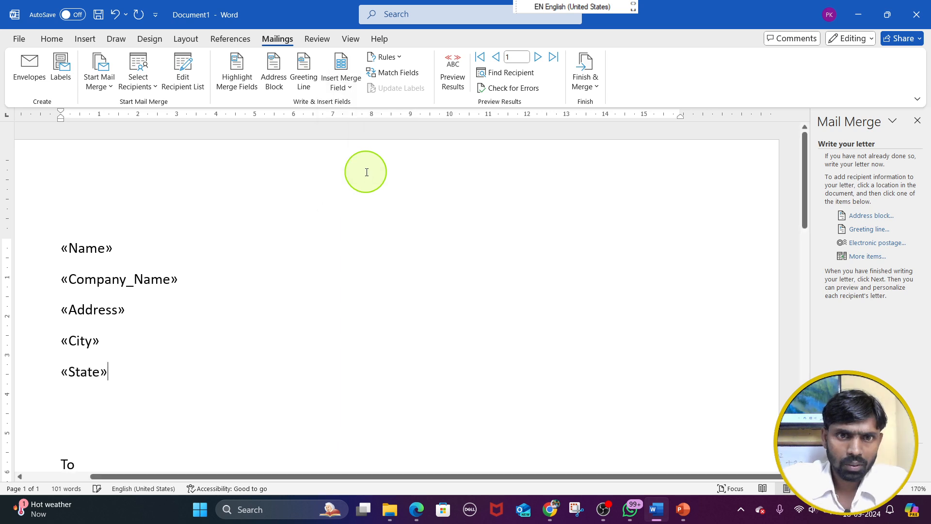
key(Return)
click(342, 90)
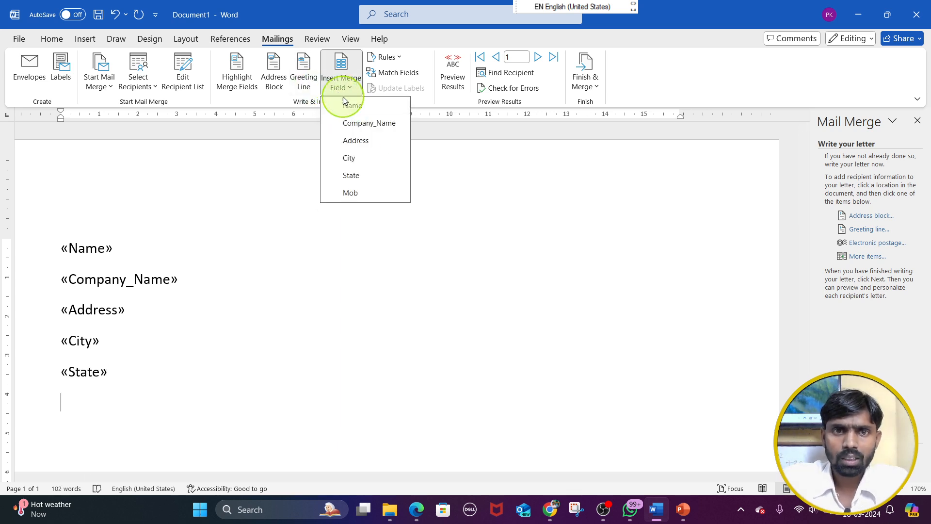
click(373, 190)
scroll(377, 168, down, 2)
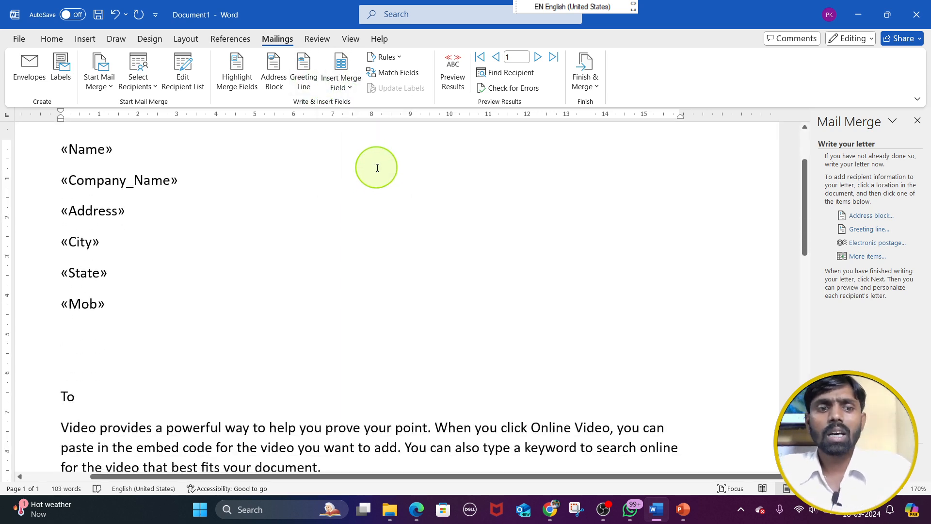
scroll(377, 168, up, 2)
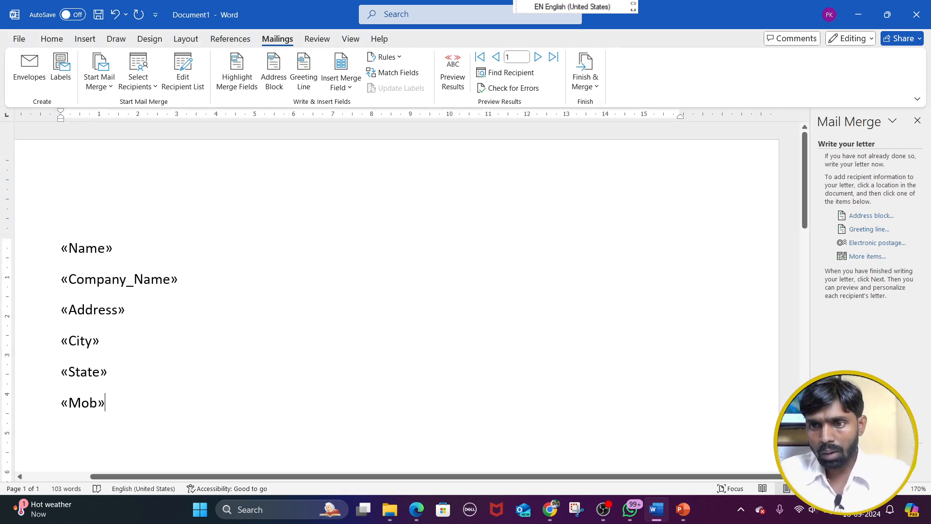
Advance the merge wizard to the preview stage and look over the first recipient's merged letter
click(873, 451)
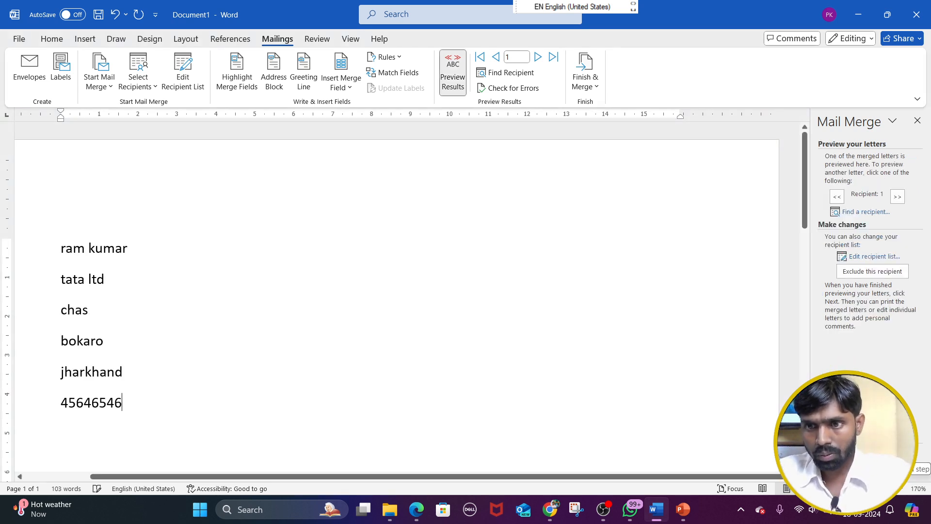
scroll(475, 316, down, 3)
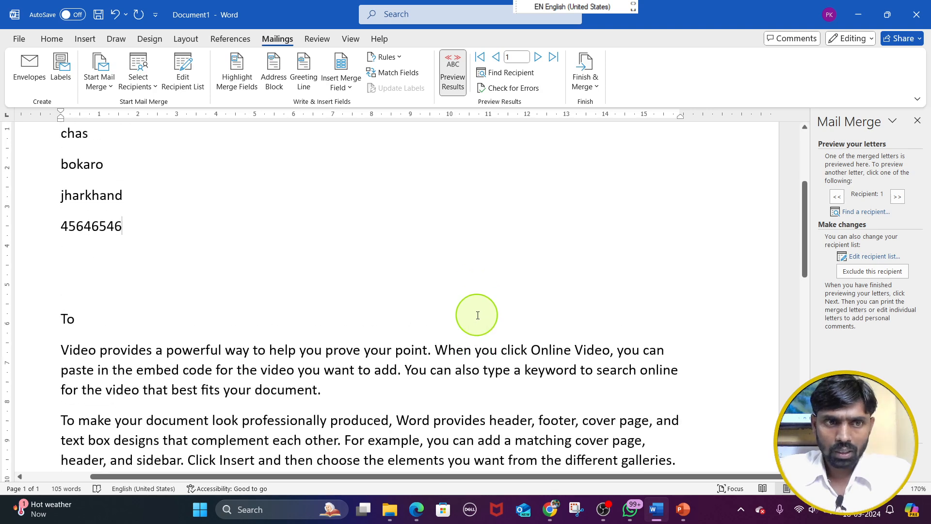
scroll(528, 325, up, 1)
scroll(530, 326, down, 2)
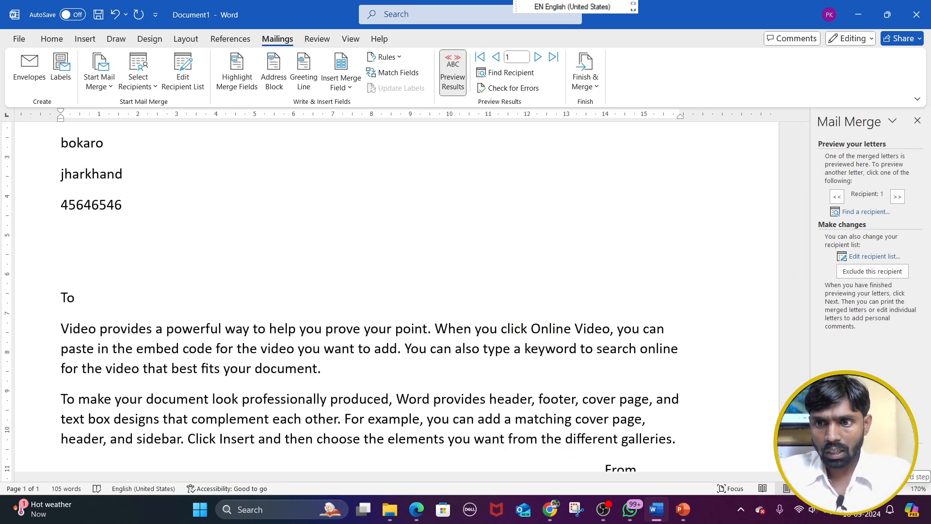
click(870, 462)
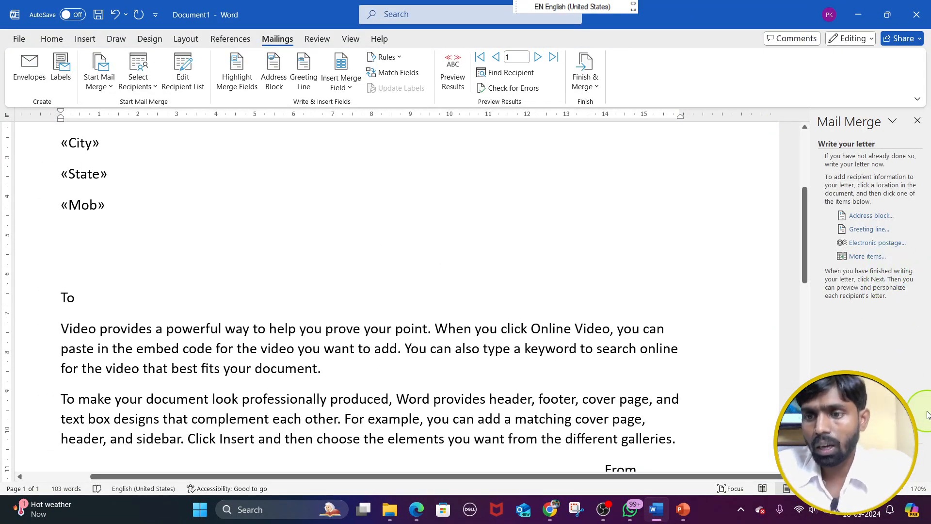
click(873, 453)
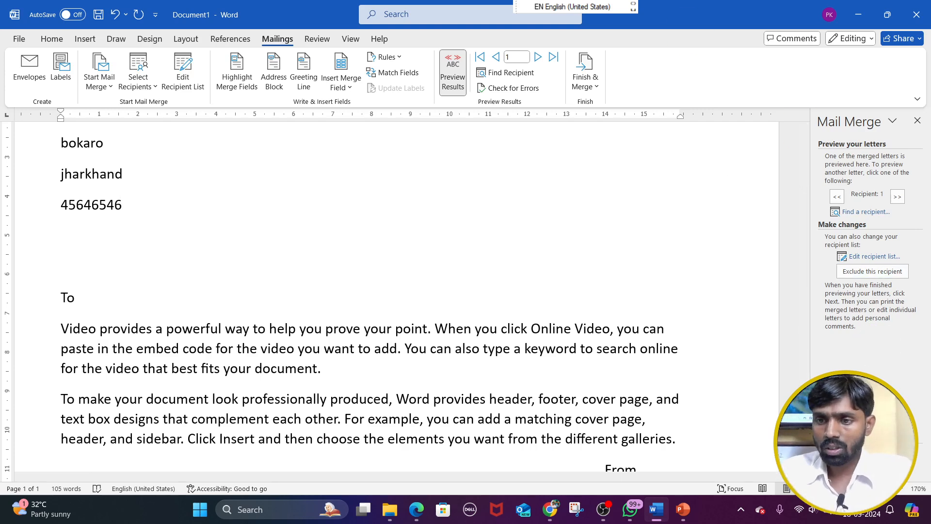
click(863, 465)
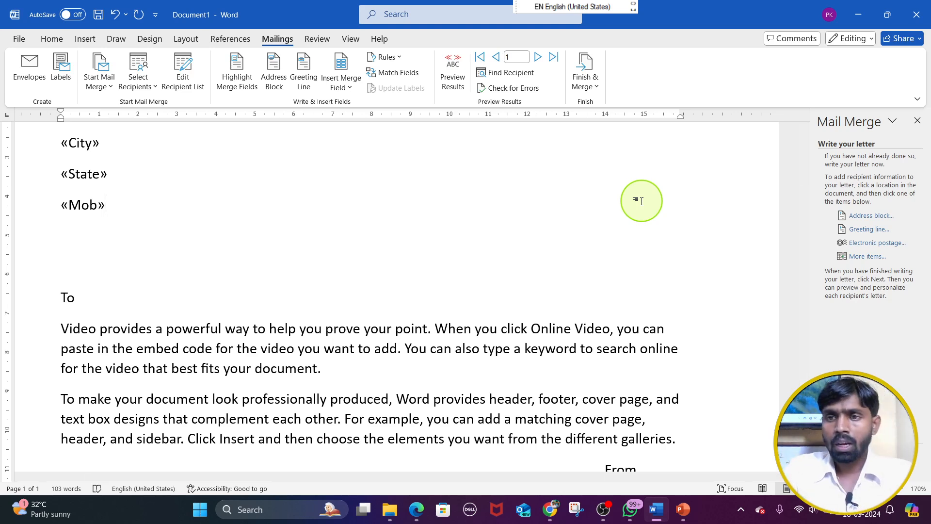
click(868, 453)
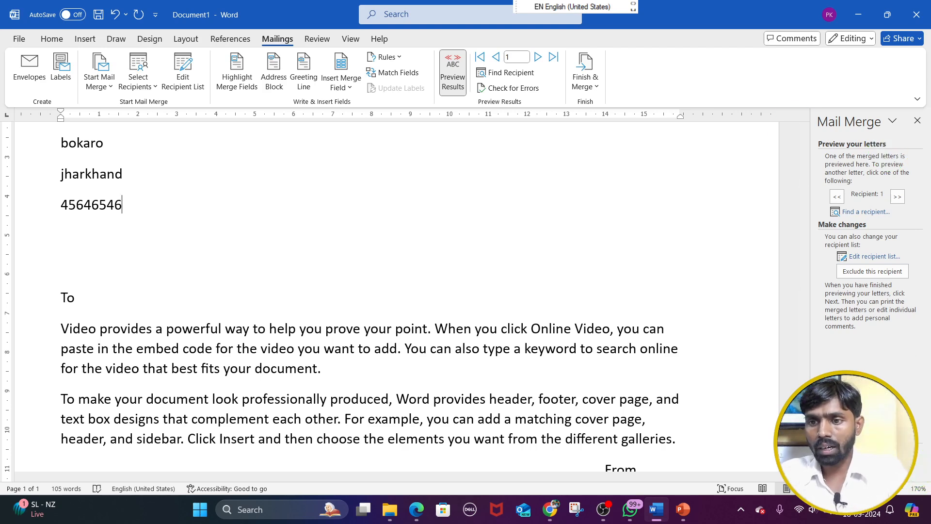
Check the first recipient's letter and step through the merged previews of recipients 2 and 3
scroll(235, 364, up, 3)
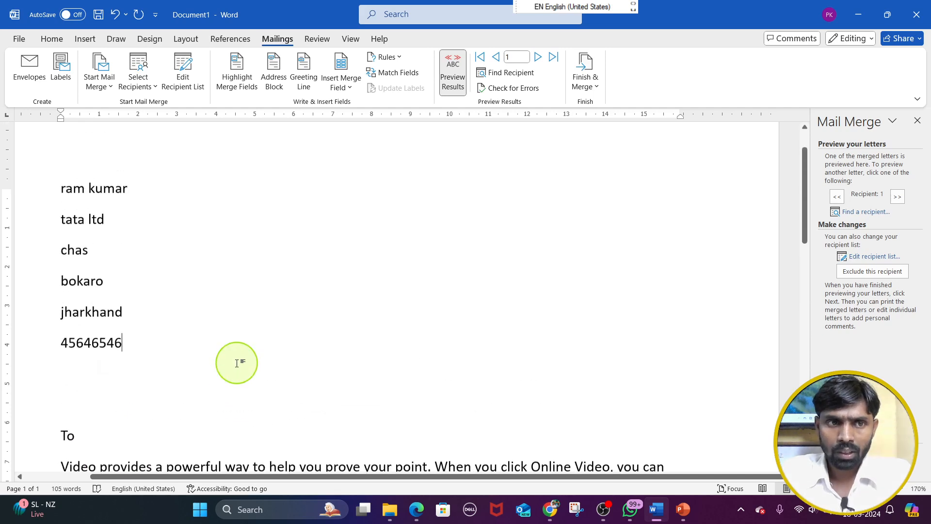
scroll(519, 354, down, 3)
scroll(517, 396, up, 2)
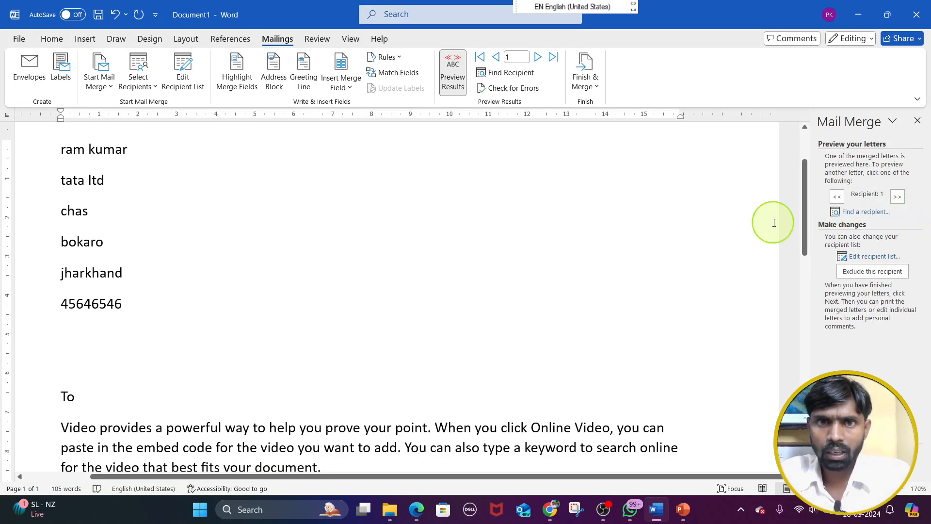
click(539, 57)
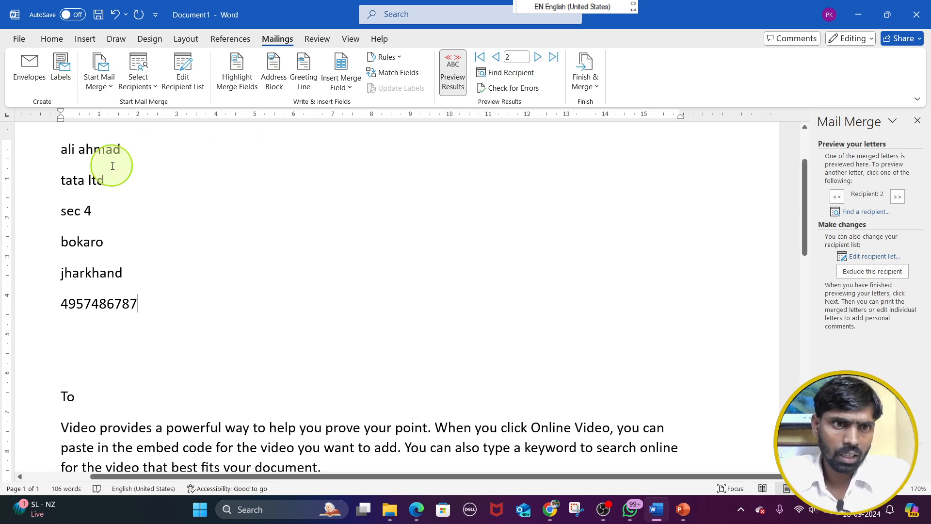
click(537, 58)
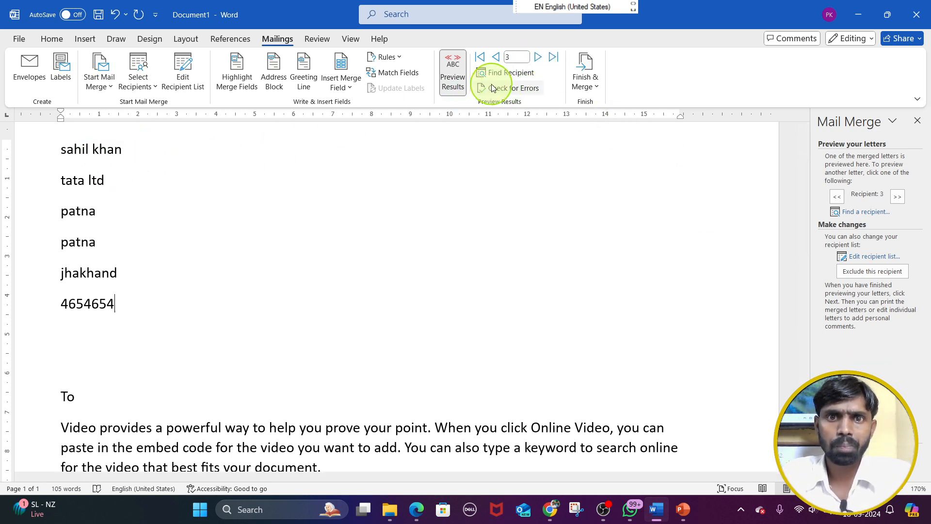
click(457, 71)
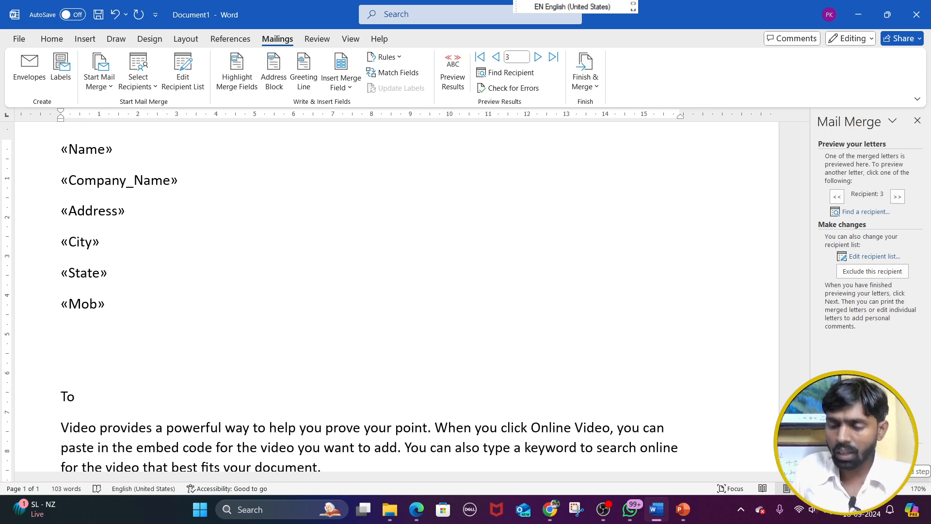
click(870, 452)
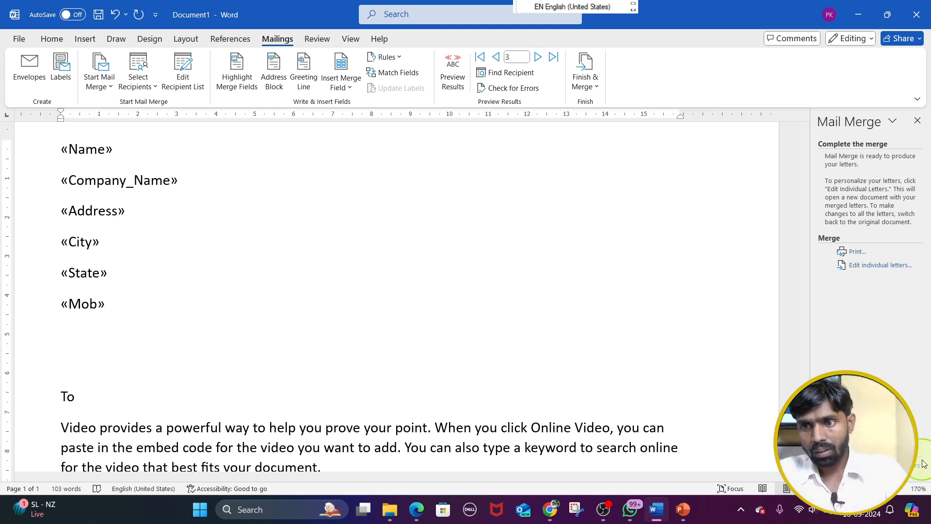
click(898, 465)
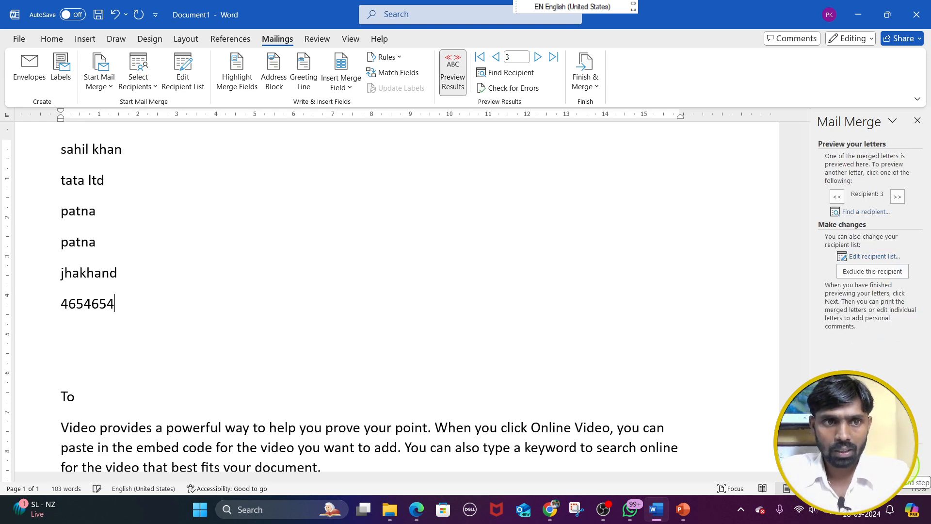
Look through the whole merged letter for recipient 3, from the address block to the end of the page
scroll(645, 332, down, 7)
scroll(624, 318, down, 5)
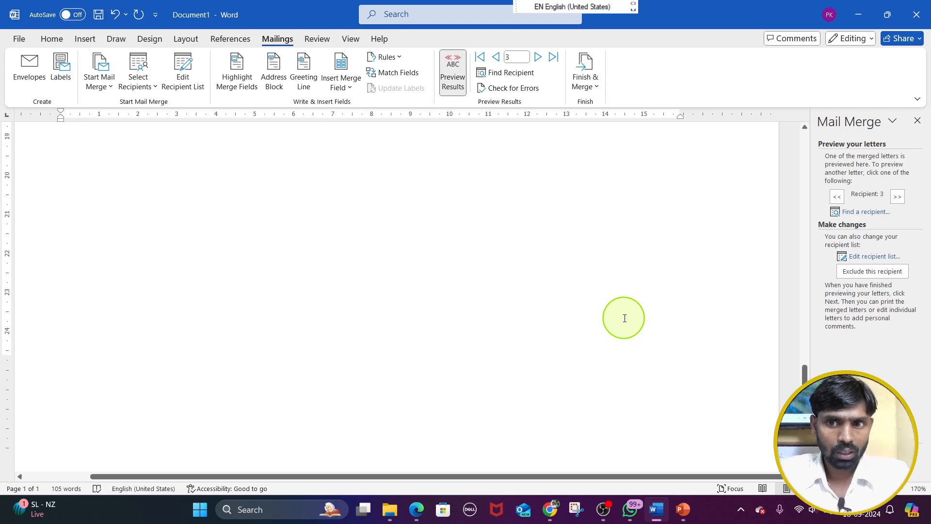
scroll(624, 316, up, 15)
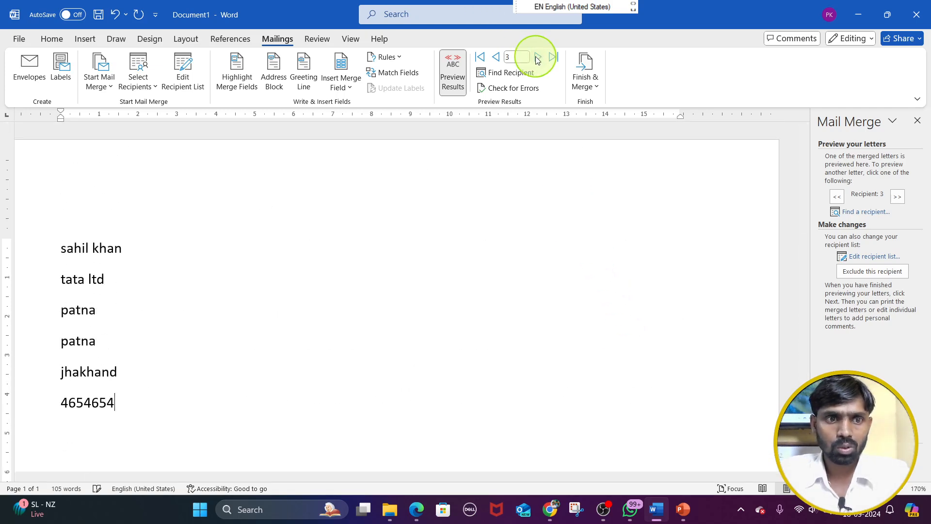
scroll(383, 233, down, 6)
scroll(372, 223, up, 6)
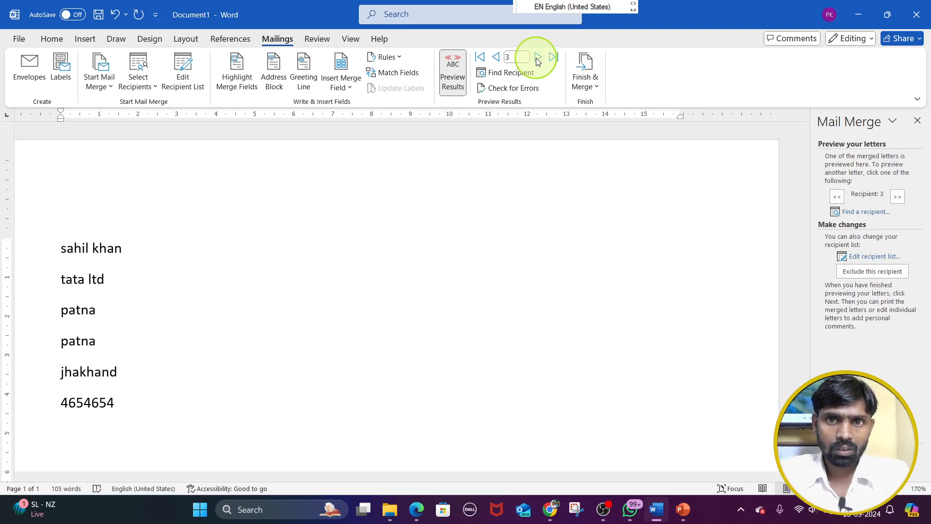
Return to the first recipient's merged preview and step forward through the letters to recipient 3
click(494, 58)
click(494, 58)
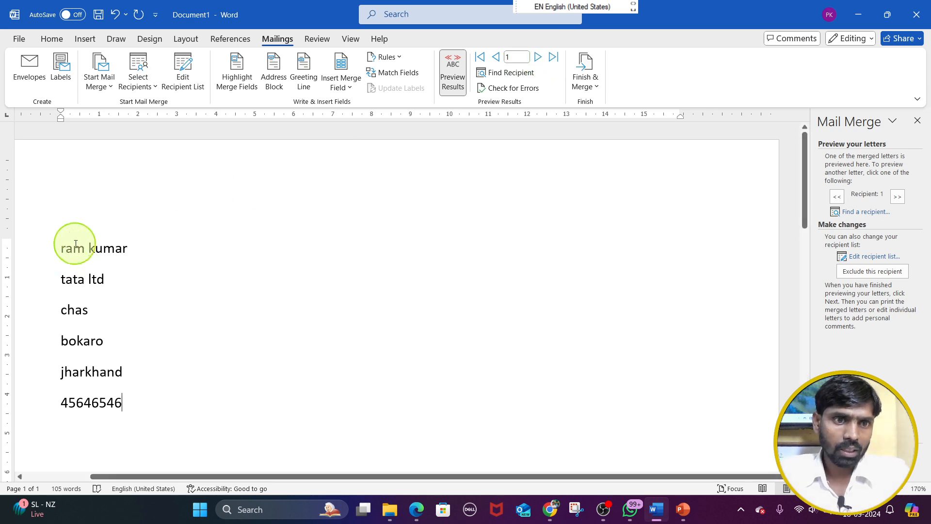
click(539, 58)
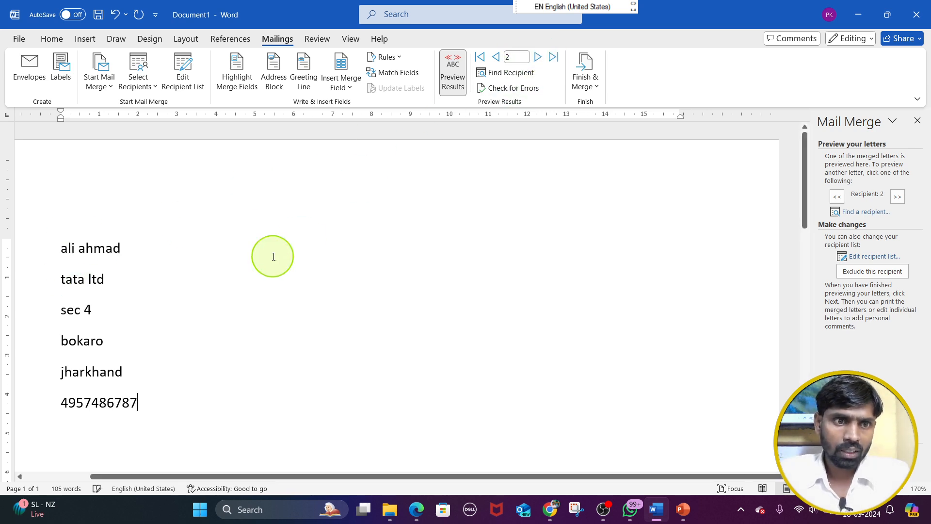
click(538, 58)
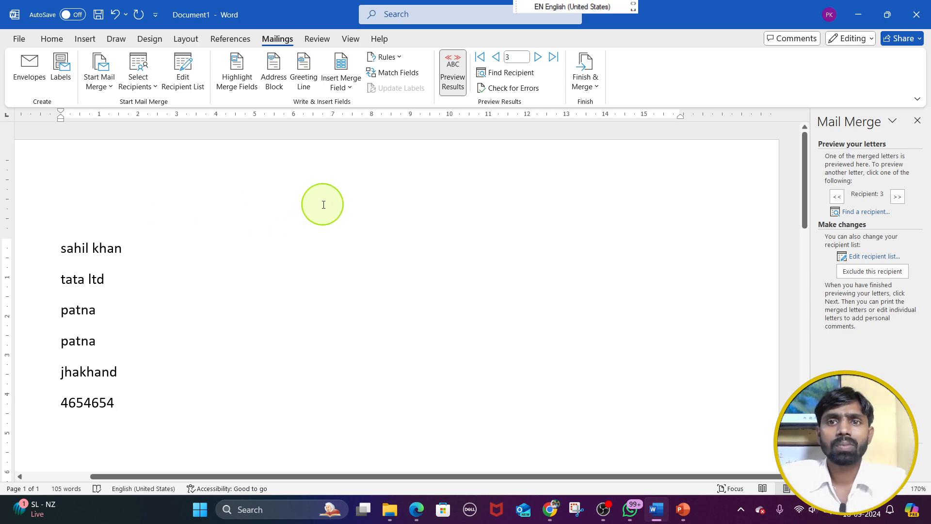
Turn off the results preview and look over the letter with its merge fields
click(453, 73)
scroll(235, 275, down, 10)
scroll(230, 268, down, 3)
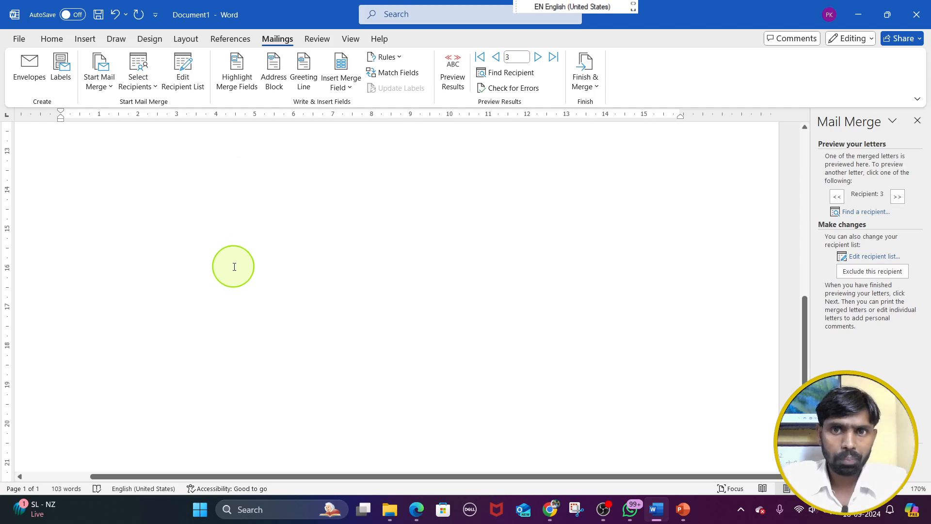
scroll(291, 269, up, 8)
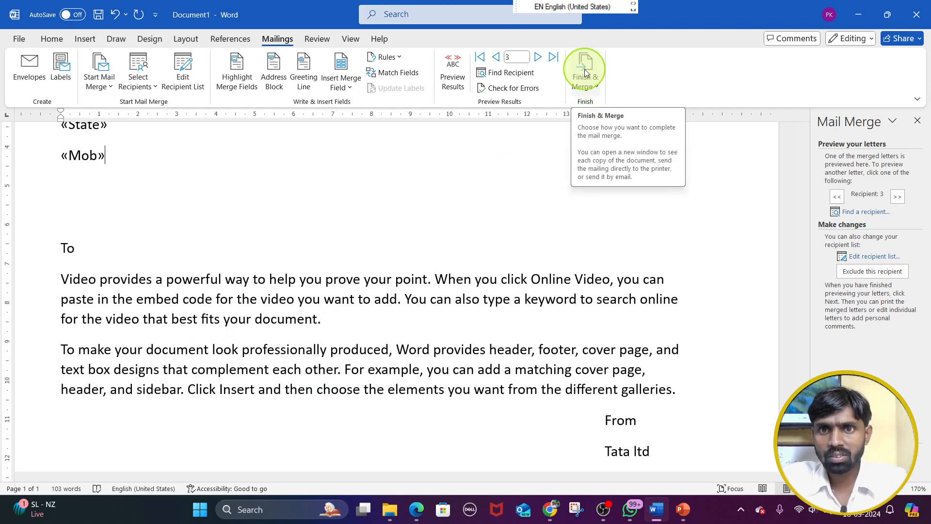
Merge all records into a new document of individual letters
click(589, 80)
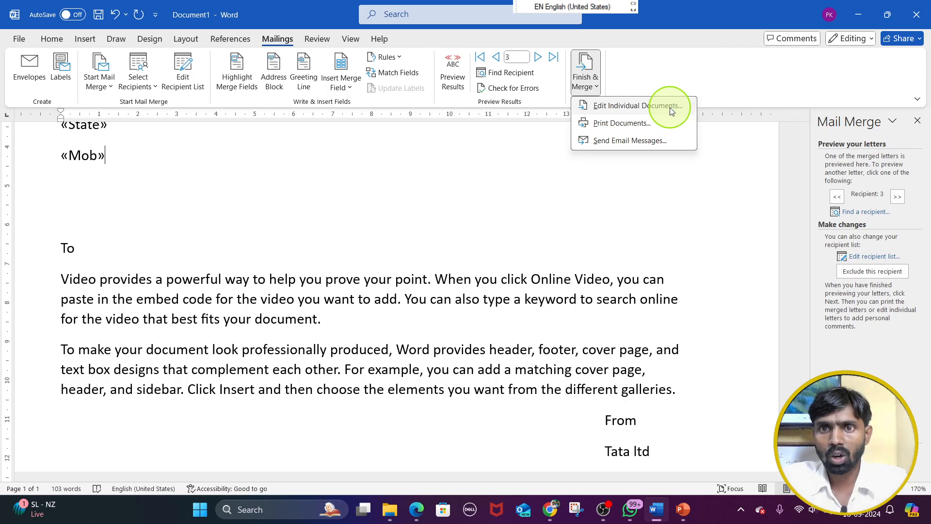
click(672, 107)
click(452, 277)
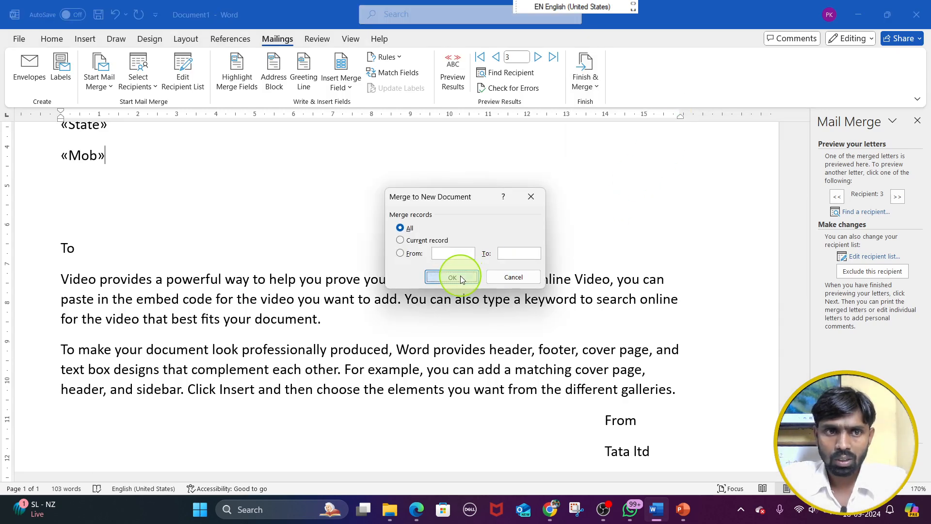
Look through the merged letters in the new document, checking each recipient's address block and letter text
scroll(436, 252, down, 7)
scroll(428, 244, down, 8)
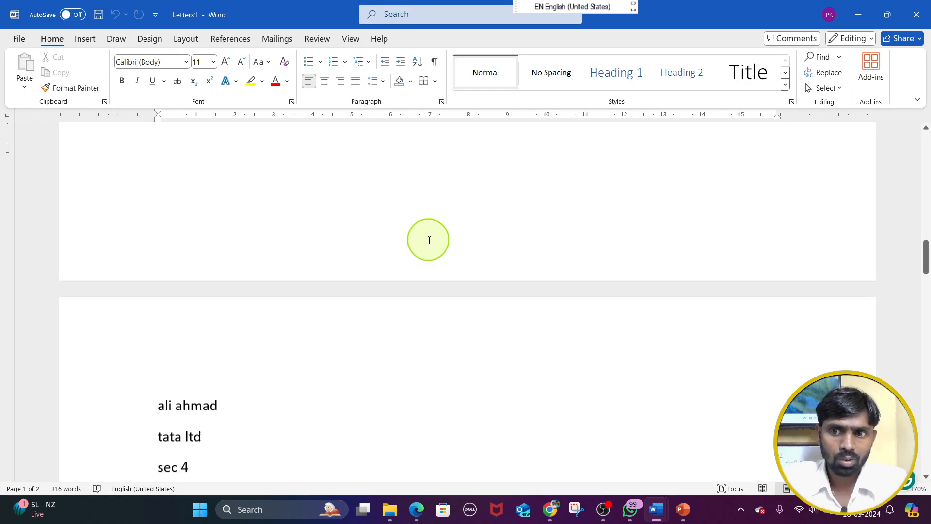
scroll(429, 238, down, 10)
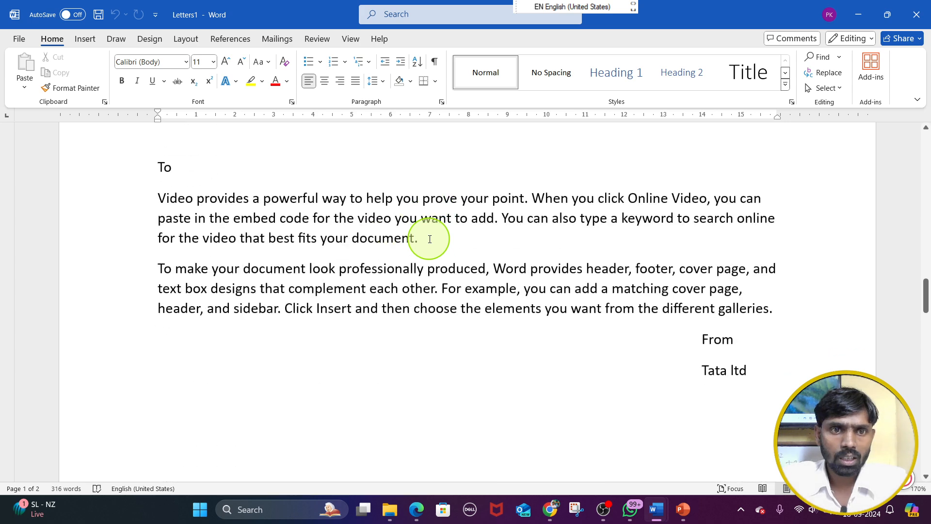
scroll(430, 227, down, 10)
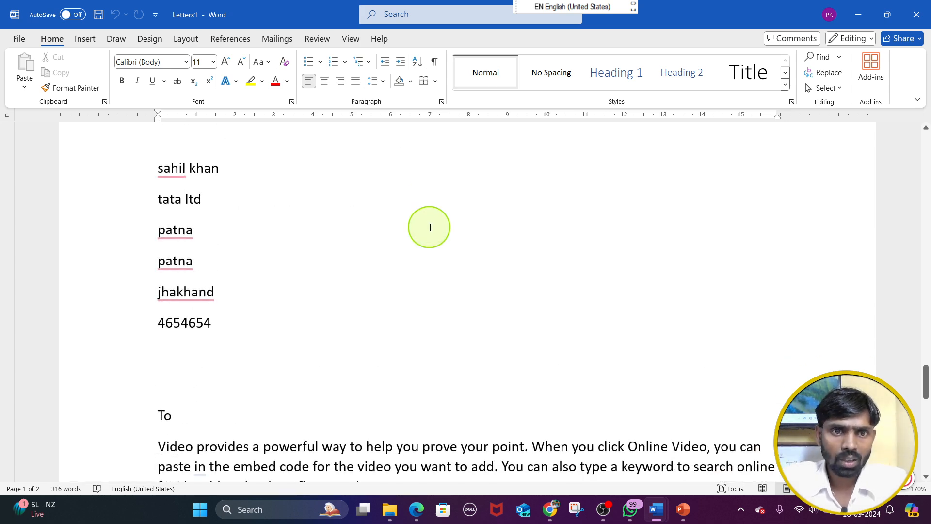
scroll(429, 224, up, 8)
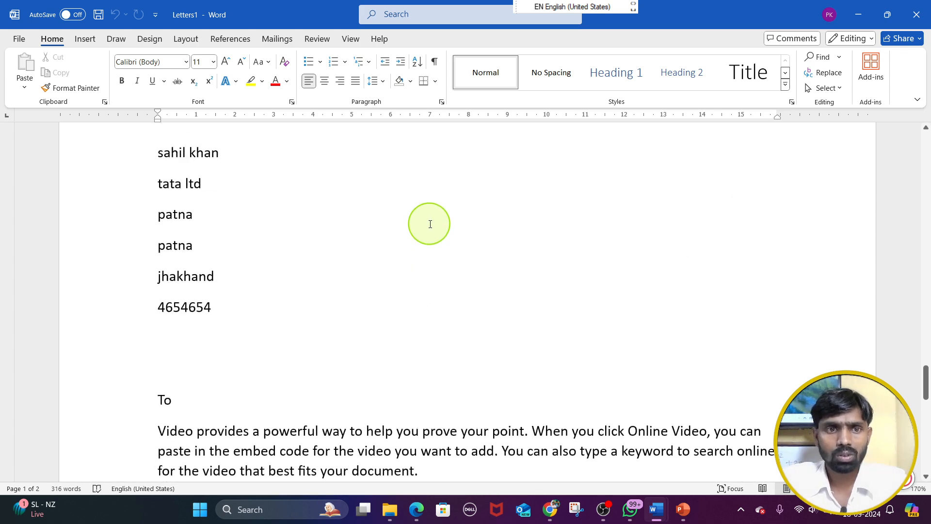
scroll(427, 221, down, 7)
scroll(417, 213, up, 3)
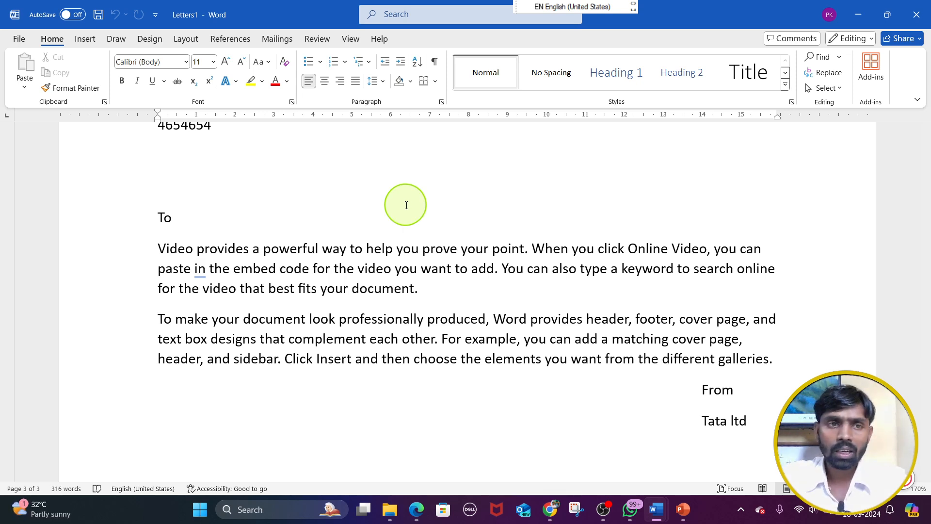
Review the available mail merge document types and the blank New Address List form, leaving both without changes
click(274, 39)
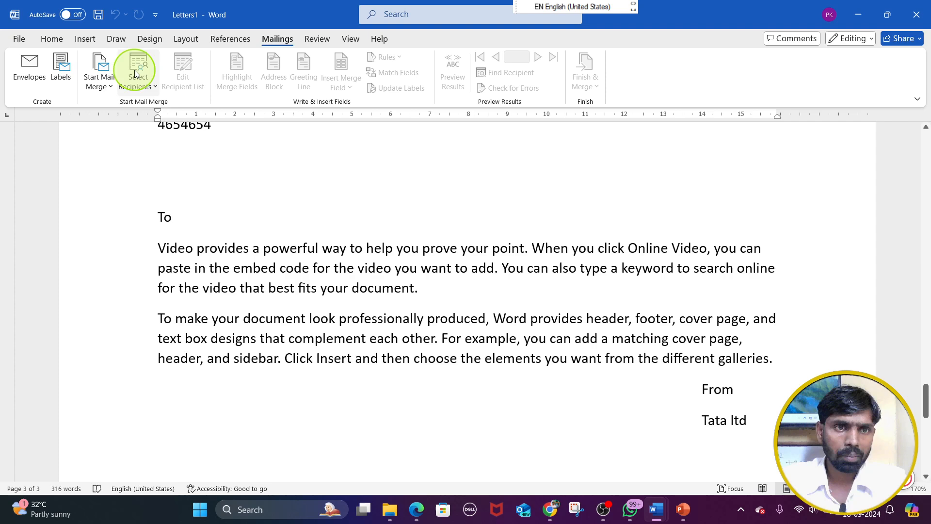
click(99, 81)
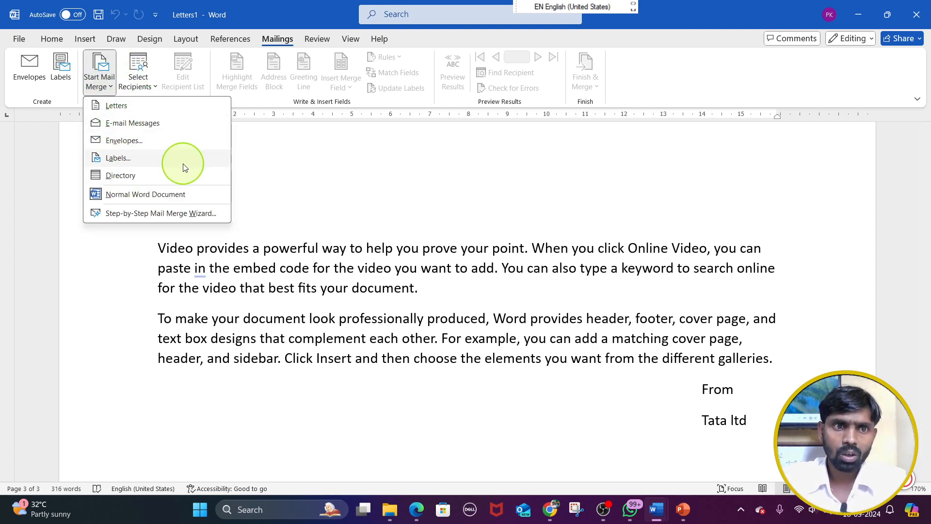
click(280, 155)
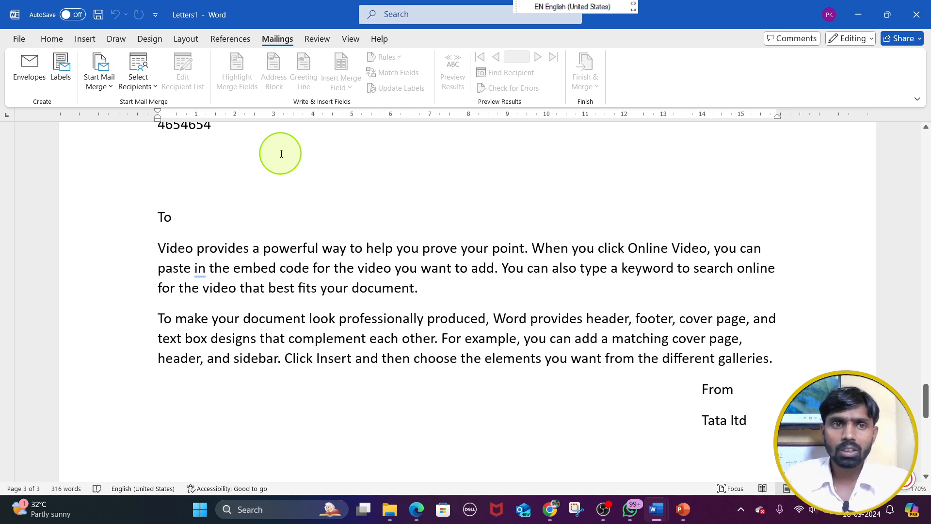
click(156, 71)
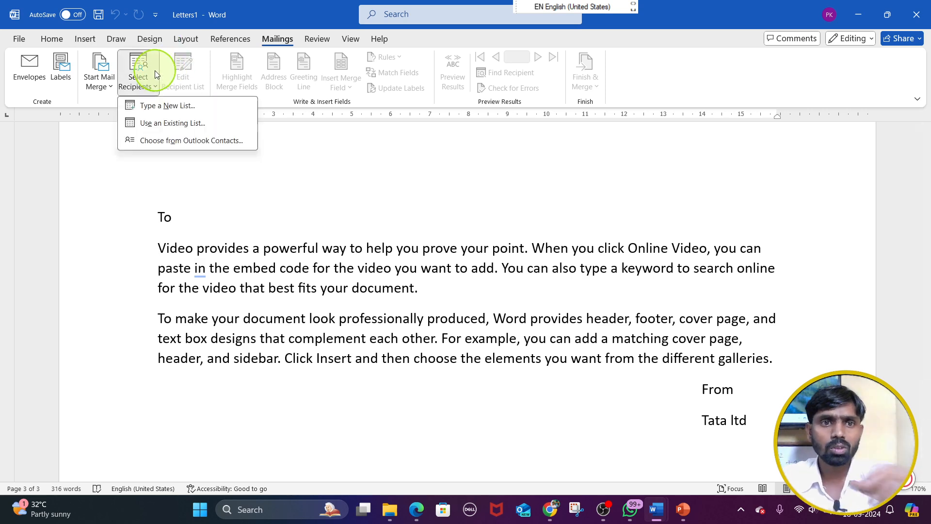
click(182, 106)
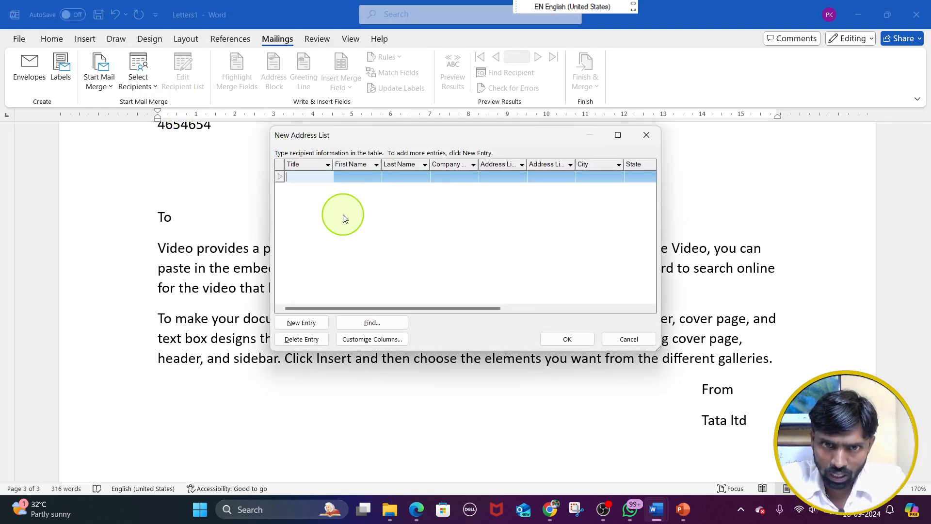
click(646, 135)
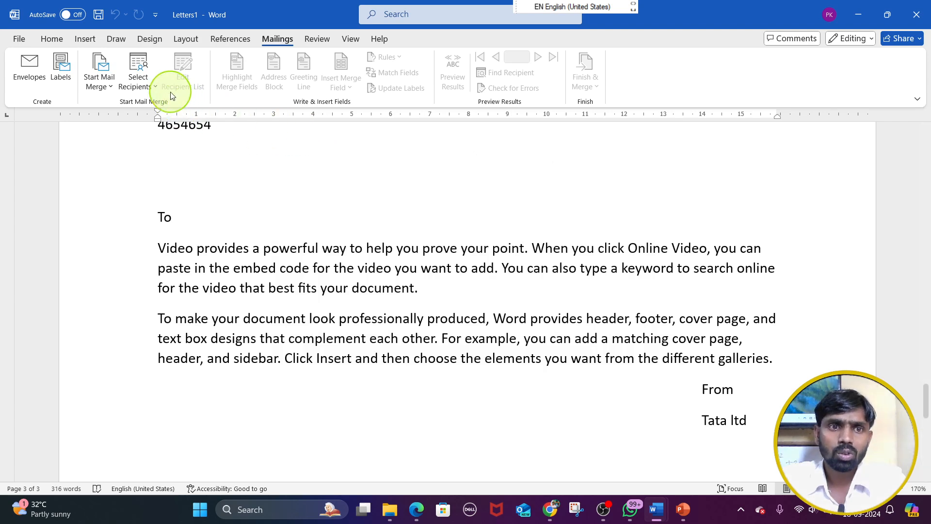
Review the recipient source and merge type options, and open the Step-by-Step Mail Merge Wizard for the merged letters
click(140, 83)
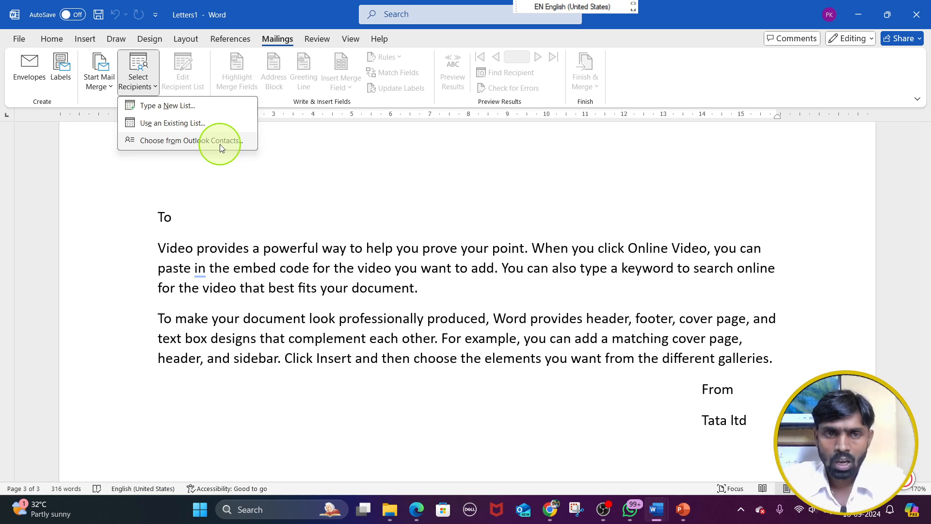
click(97, 82)
click(97, 83)
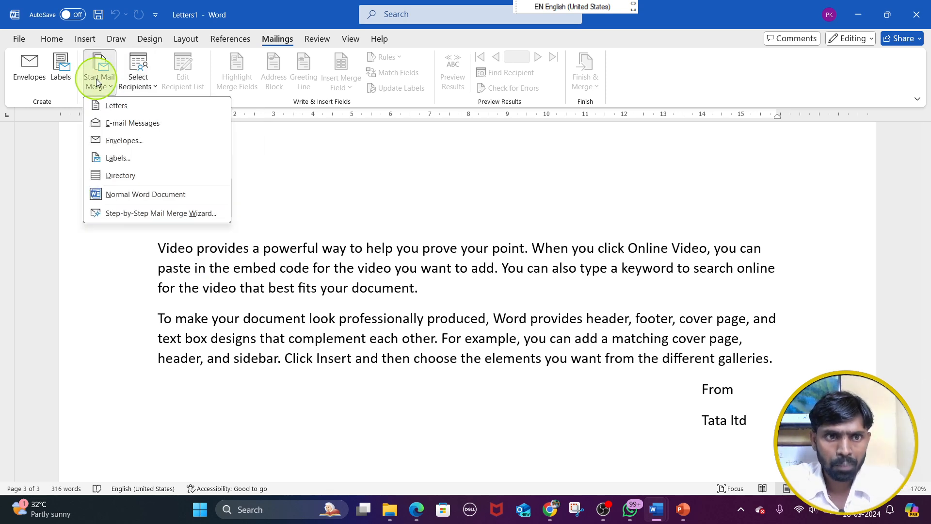
click(206, 214)
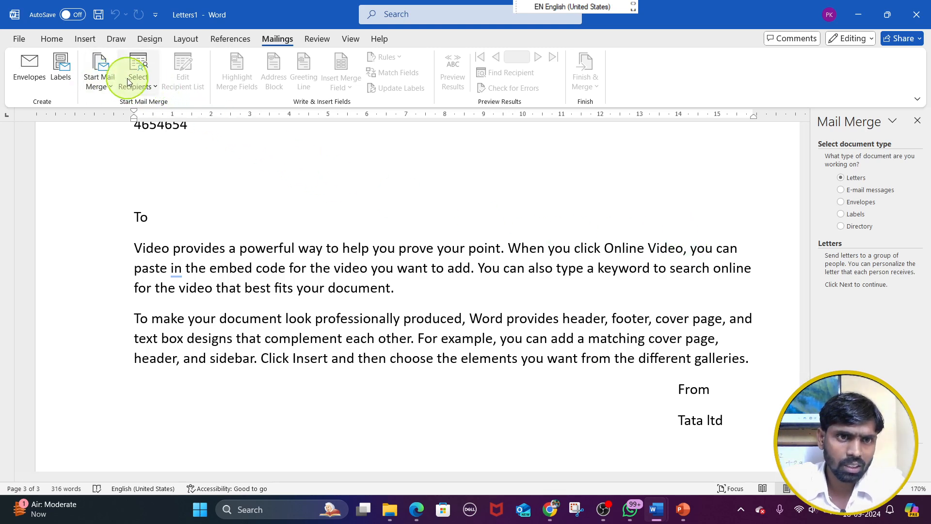
click(94, 80)
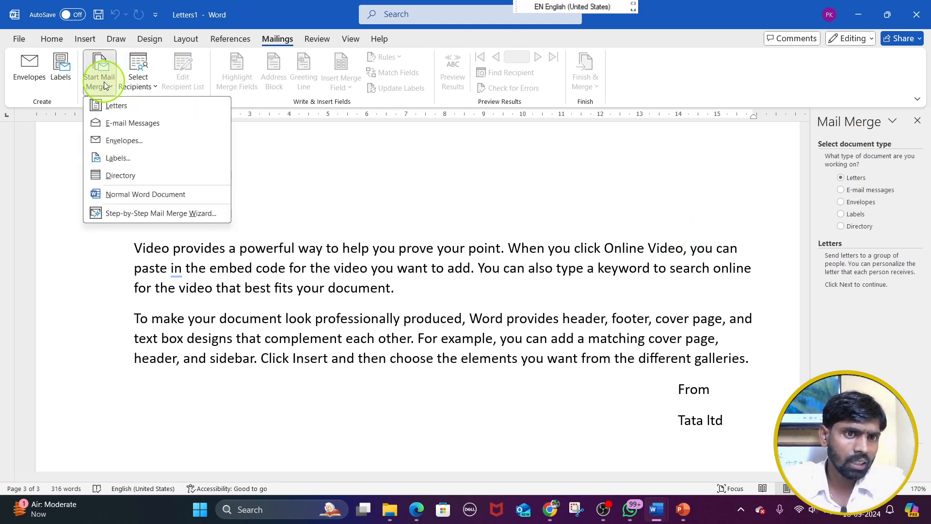
click(150, 85)
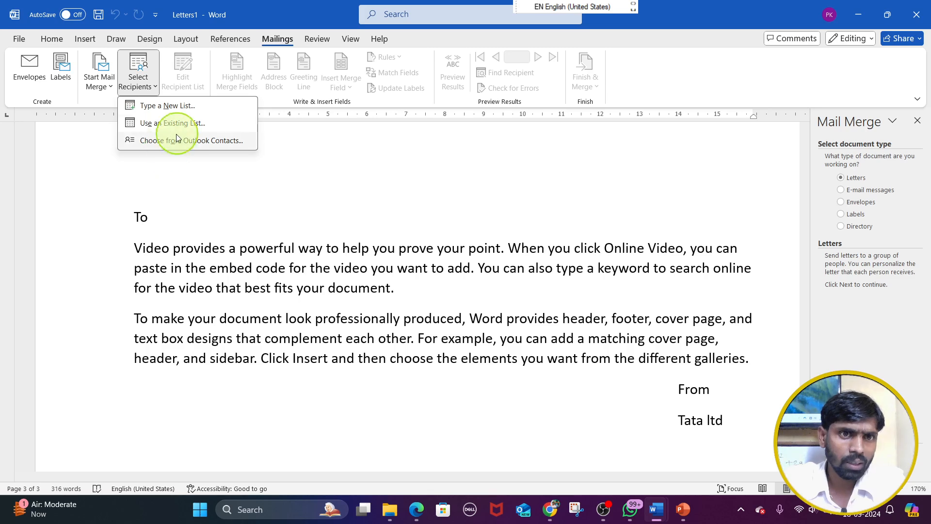
click(254, 127)
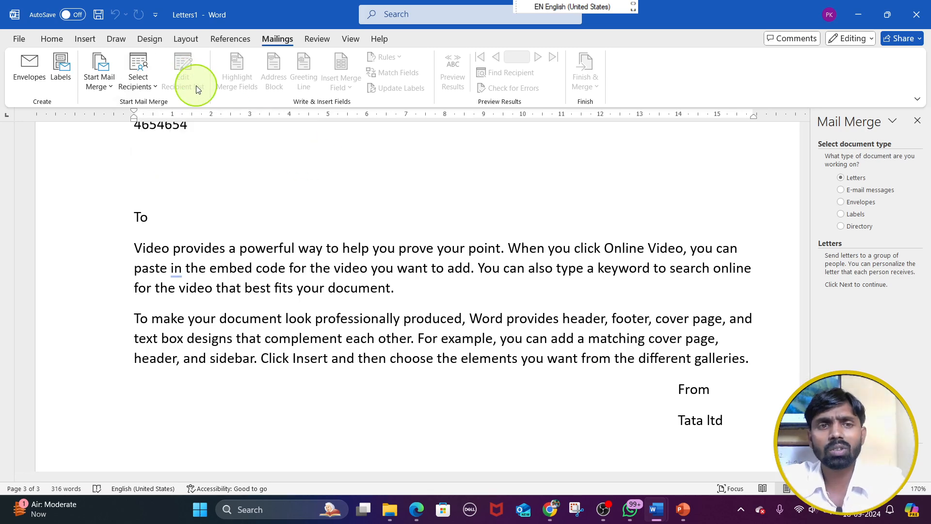
Save the merged letters as a Word Document in the Documents folder, keeping the suggested file name
scroll(351, 159, up, 10)
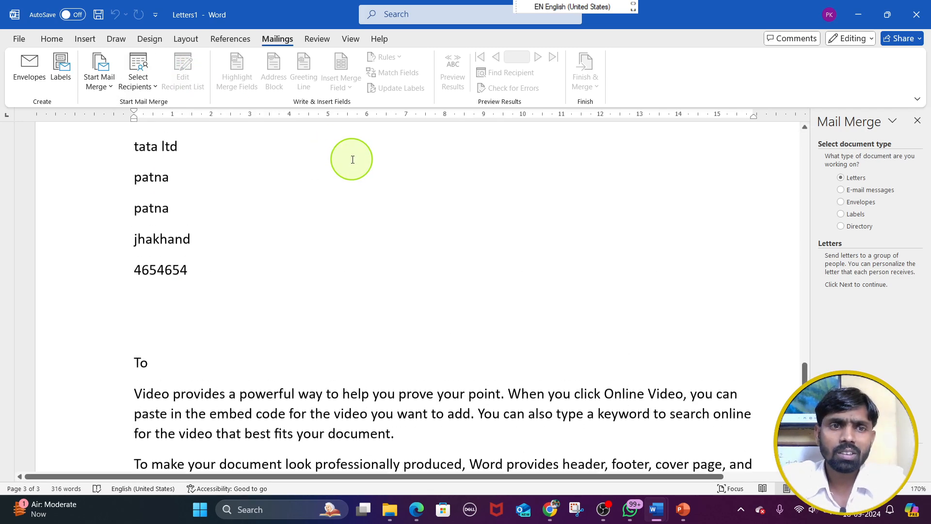
scroll(352, 159, up, 12)
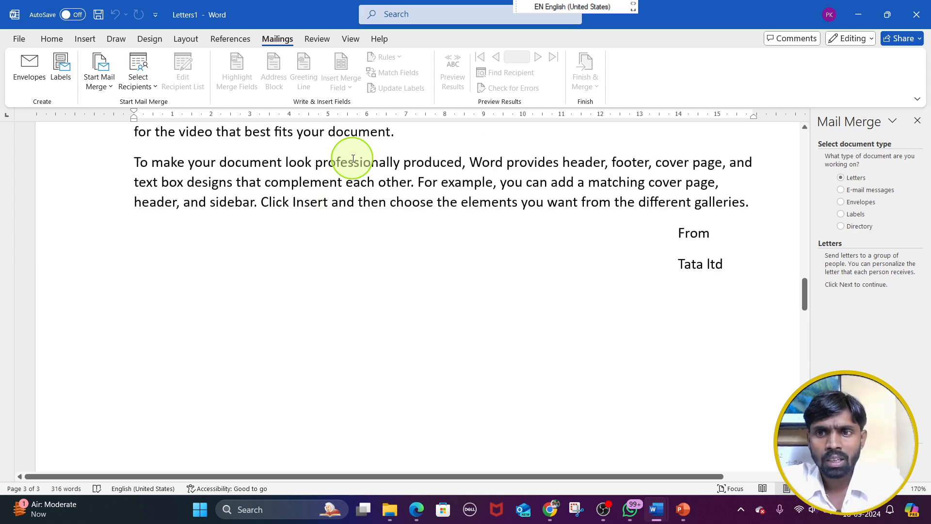
scroll(355, 138, up, 8)
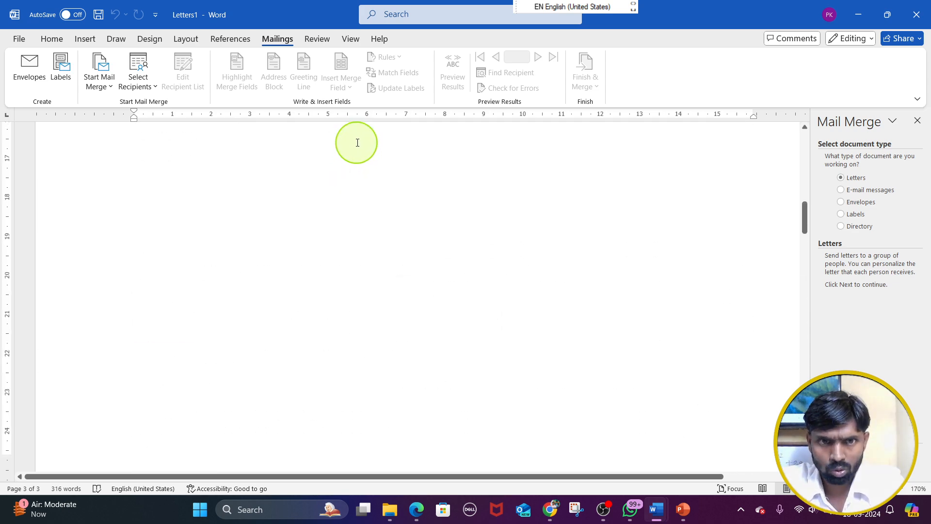
click(20, 39)
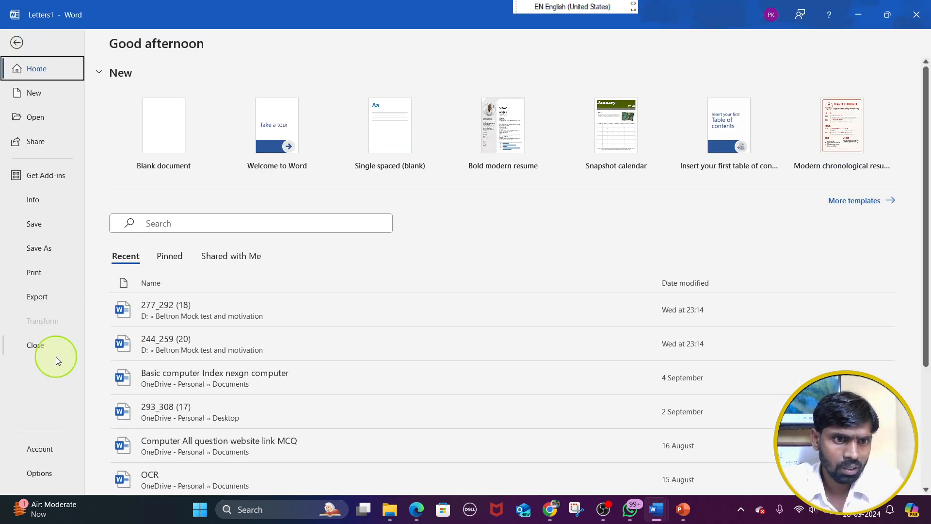
click(40, 245)
click(177, 322)
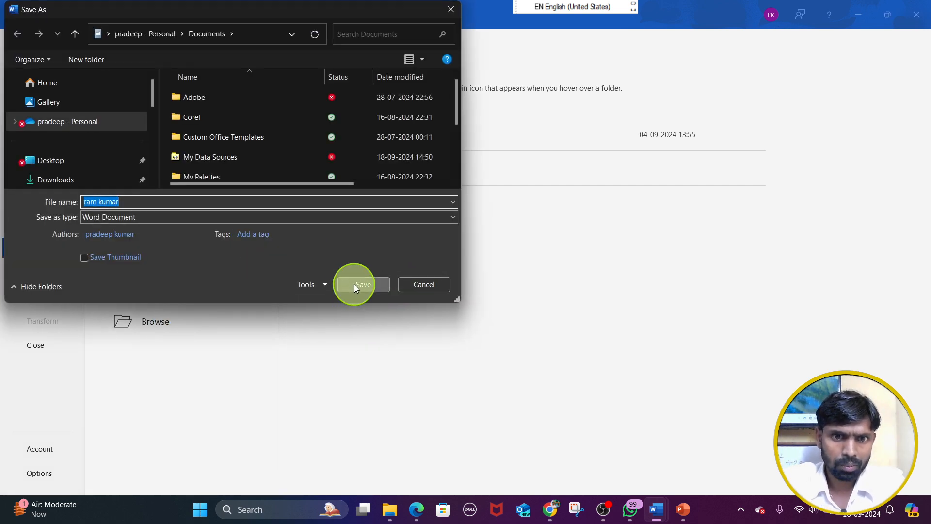
click(354, 285)
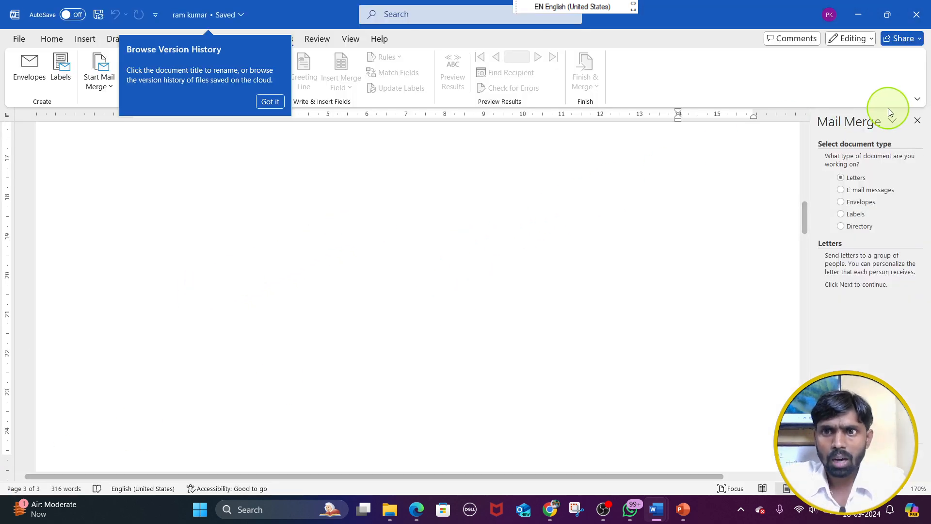
scroll(442, 217, up, 10)
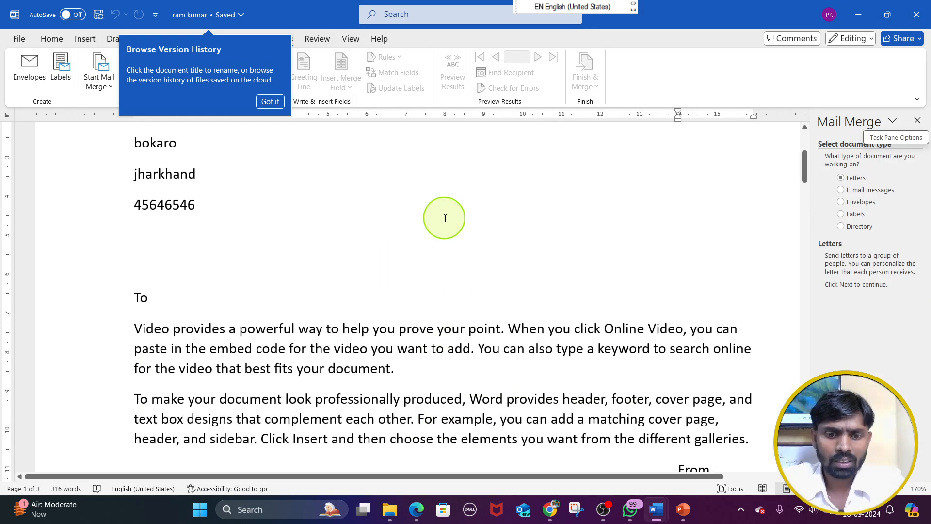
Create a blank document and attach the existing recipient list tata ltd record.mdb as its mail merge data source
key(ctrl+n)
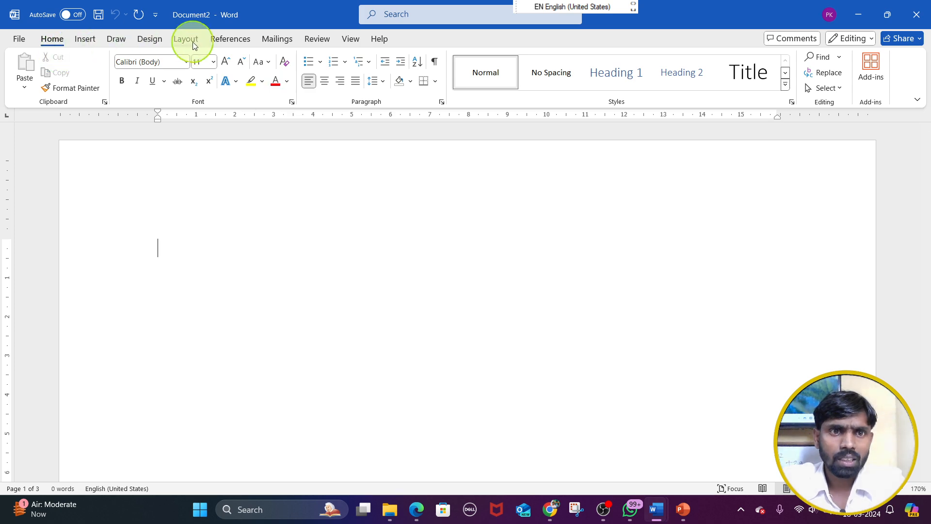
click(276, 39)
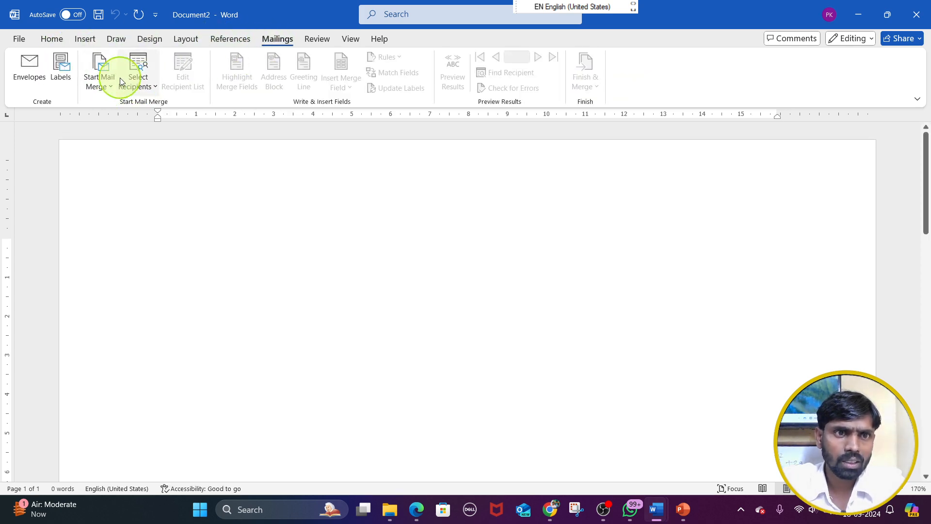
click(156, 88)
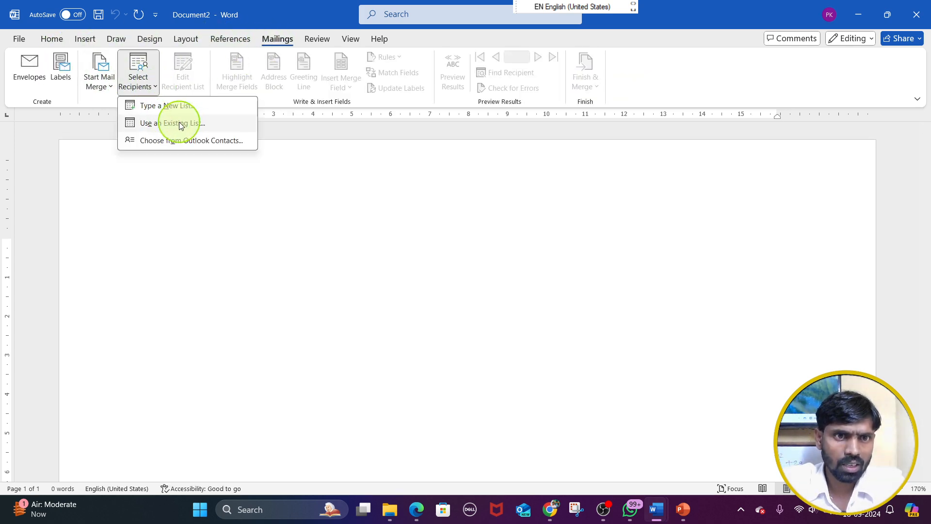
click(179, 121)
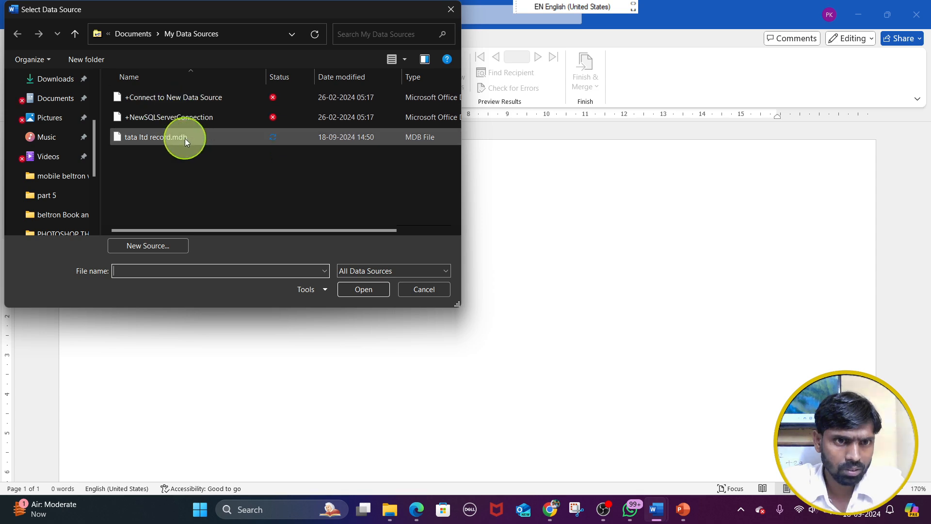
click(184, 136)
double_click(184, 136)
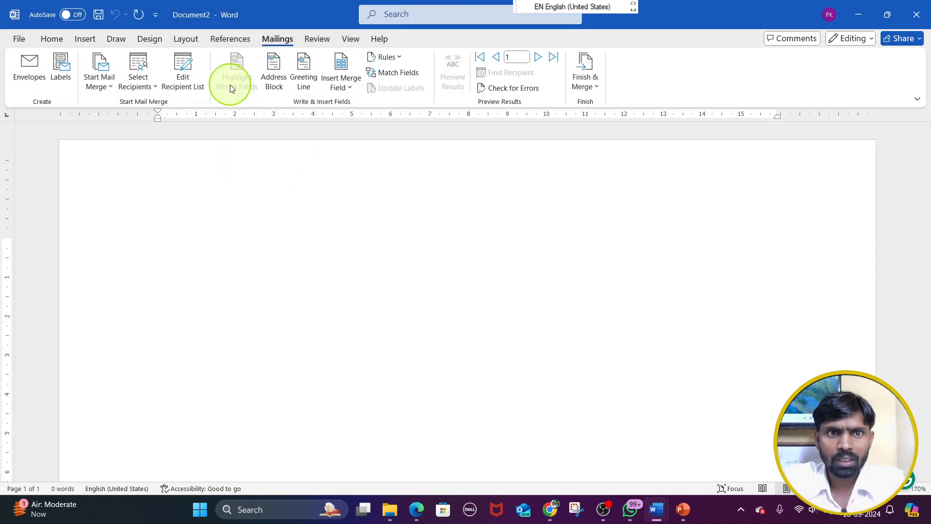
Open the recipient list for editing, exclude the second recipient from the merge, and include that recipient again
click(188, 83)
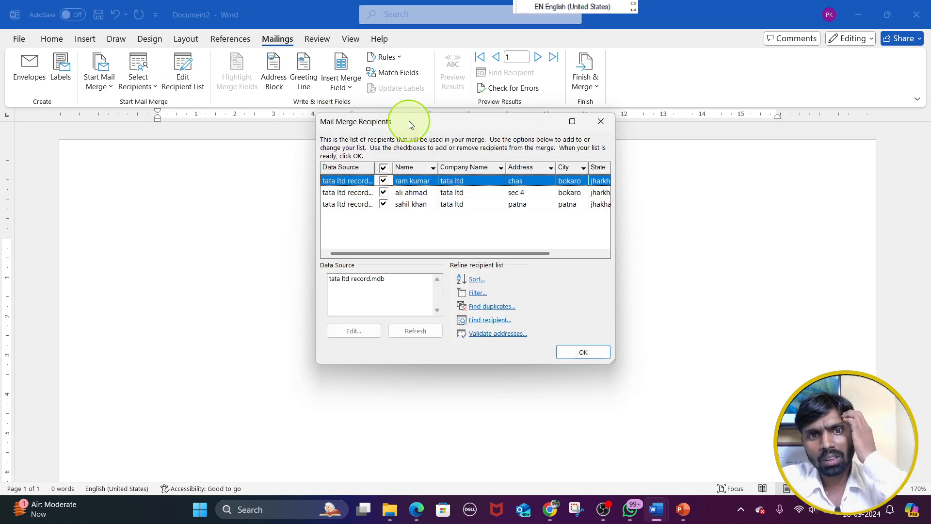
drag(409, 123, 418, 146)
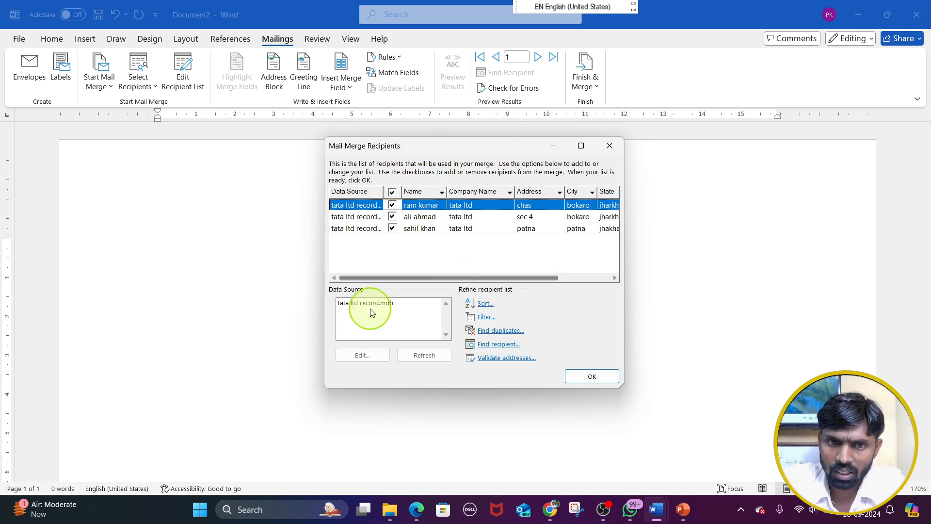
click(391, 217)
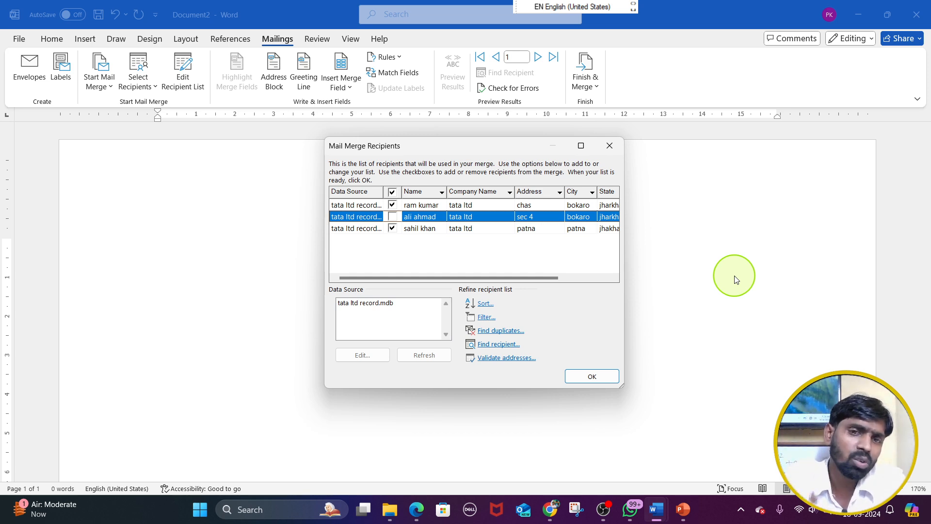
click(392, 217)
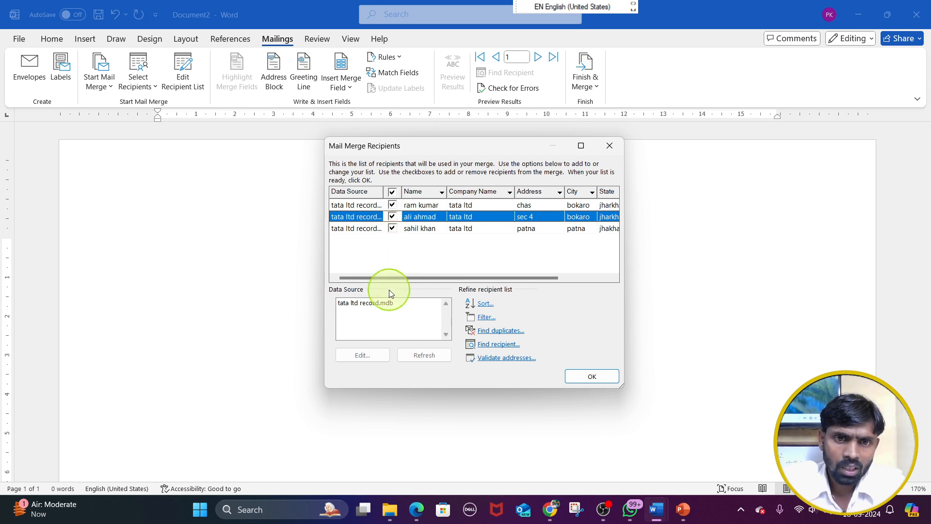
Try to edit the tata ltd record.mdb data source from the recipient list, retrying after reopening the list
click(386, 305)
click(459, 287)
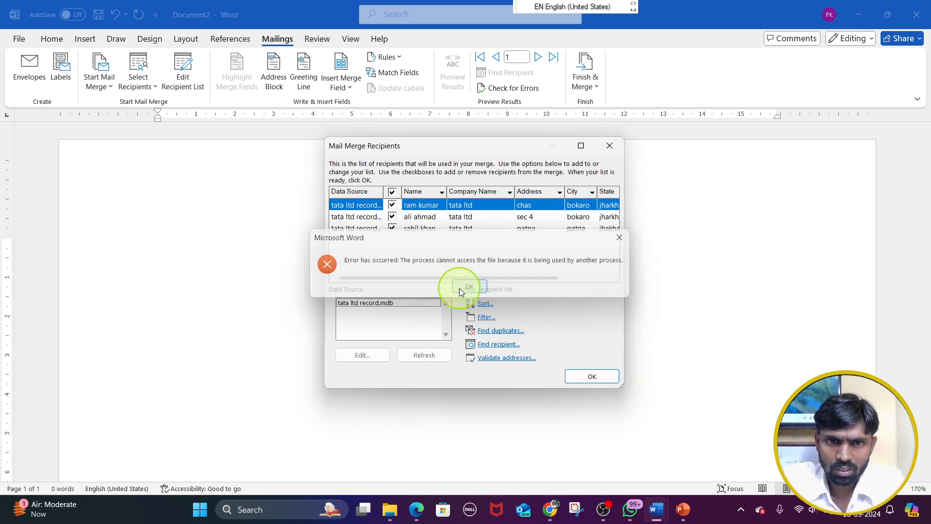
click(407, 303)
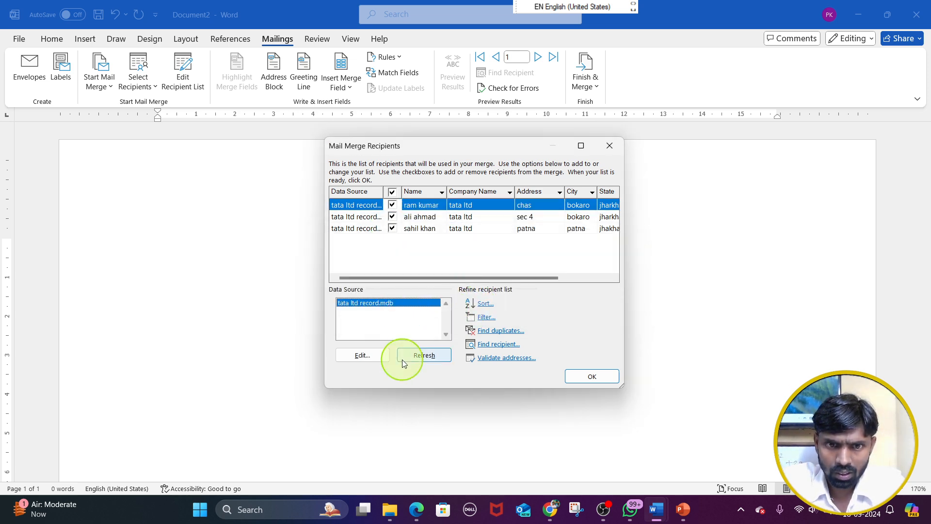
click(367, 360)
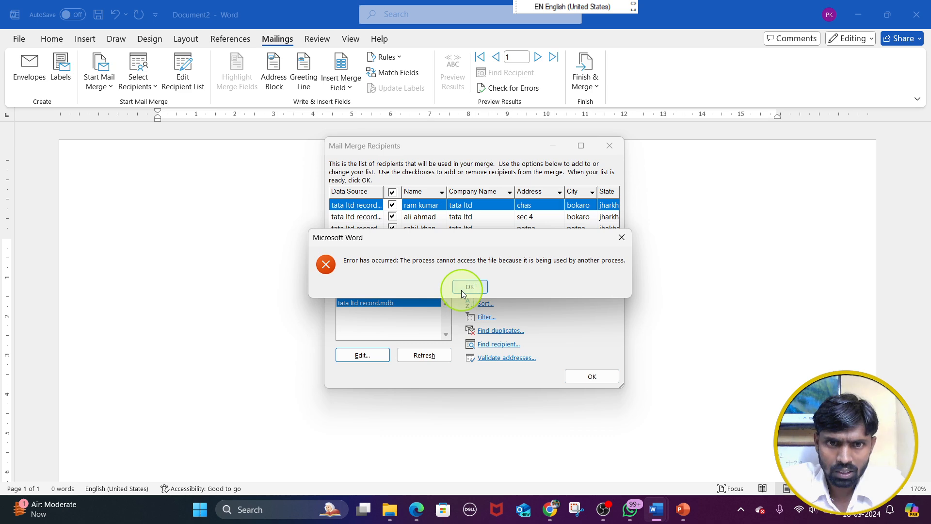
click(461, 290)
click(374, 303)
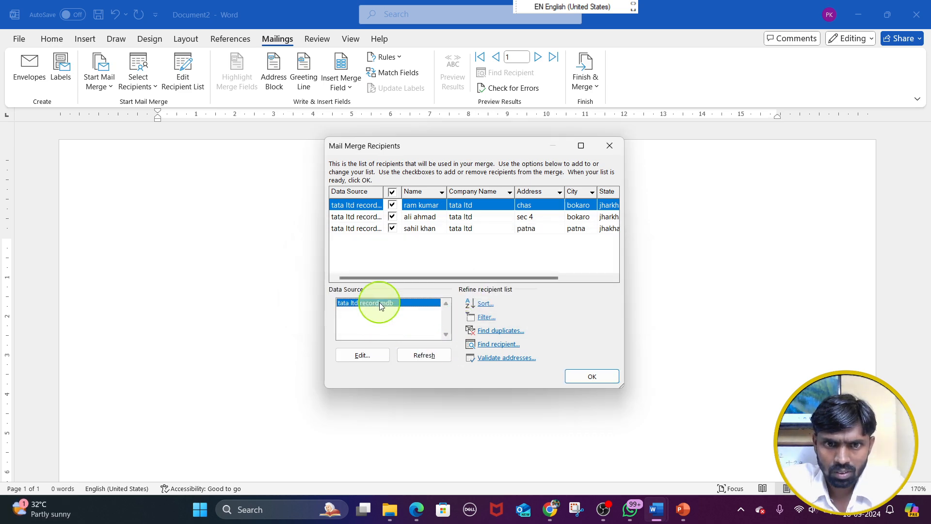
click(592, 377)
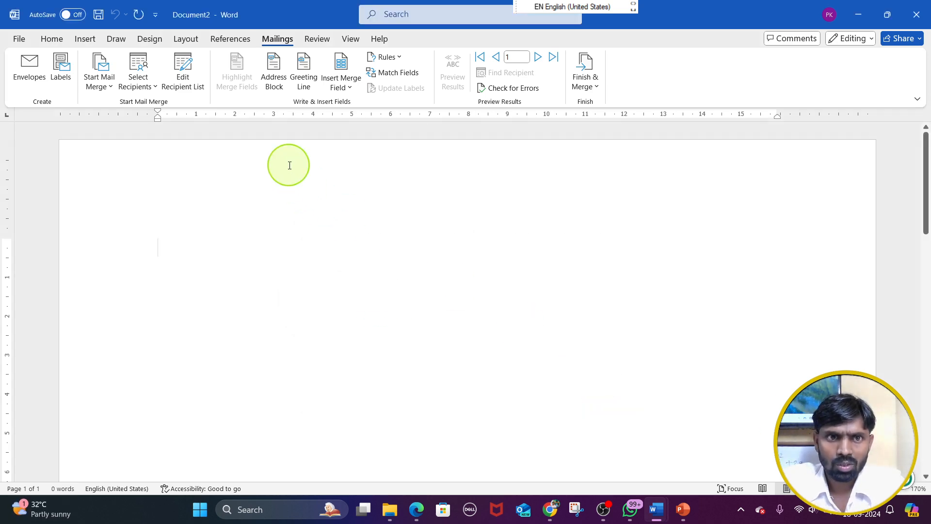
click(179, 75)
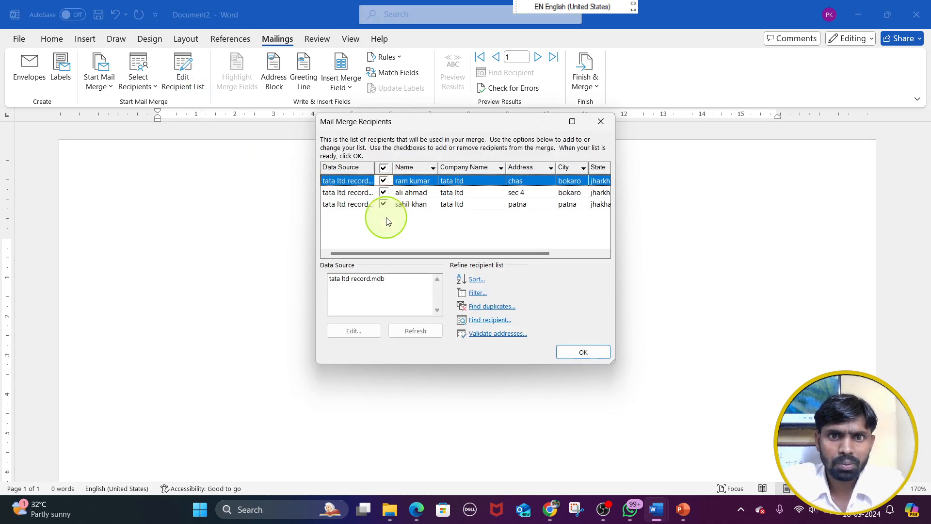
click(364, 280)
click(359, 331)
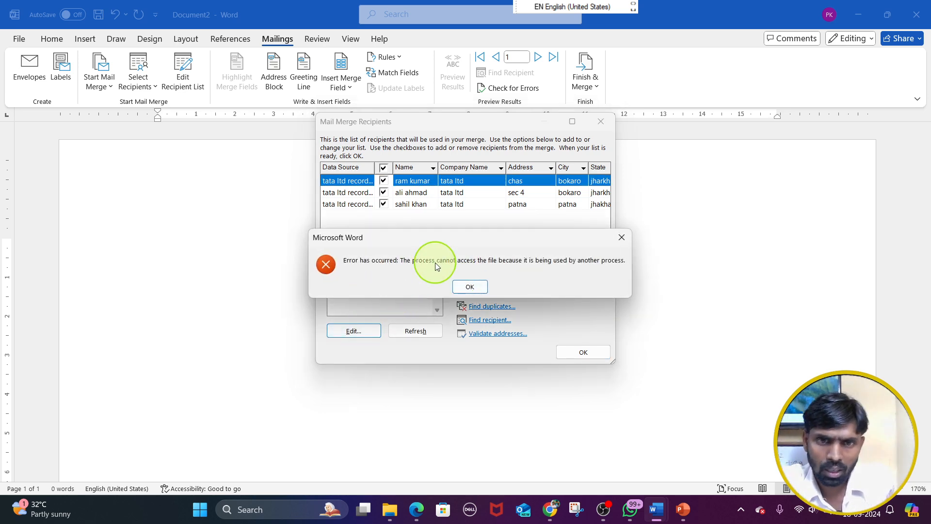
click(478, 289)
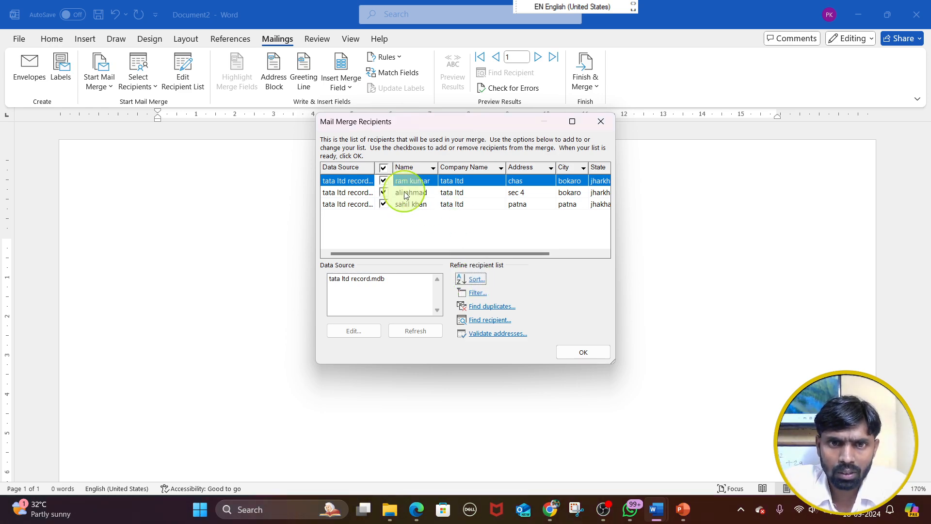
Review the recipient sort options, and apply a filter on the Name field with Equal to and a blank comparison value
click(476, 279)
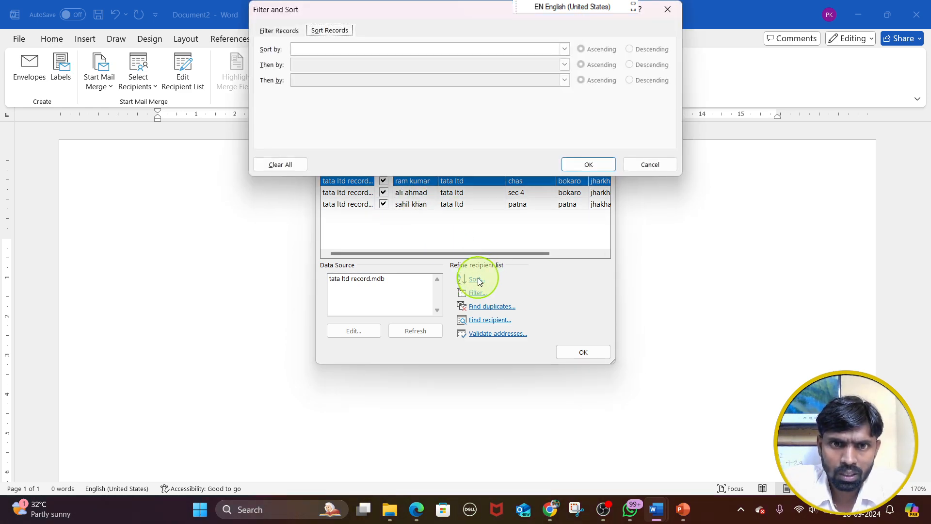
click(585, 165)
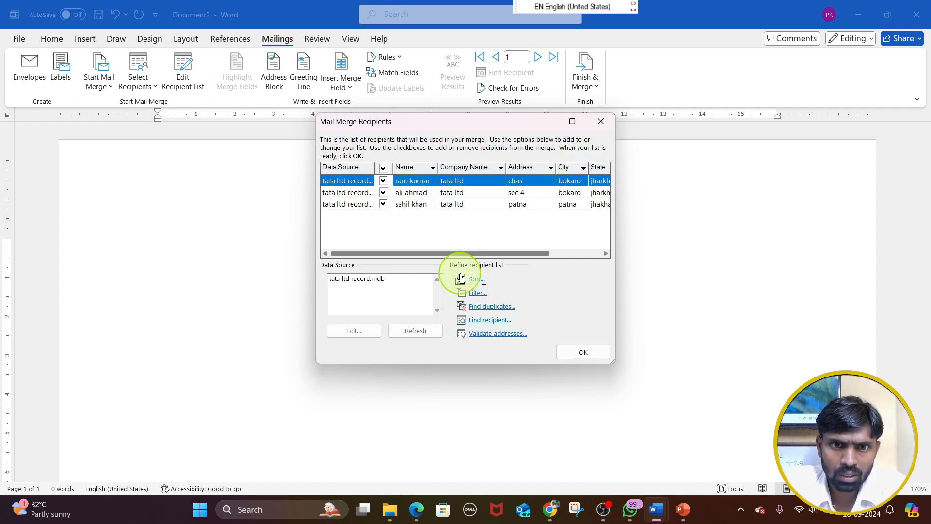
click(475, 279)
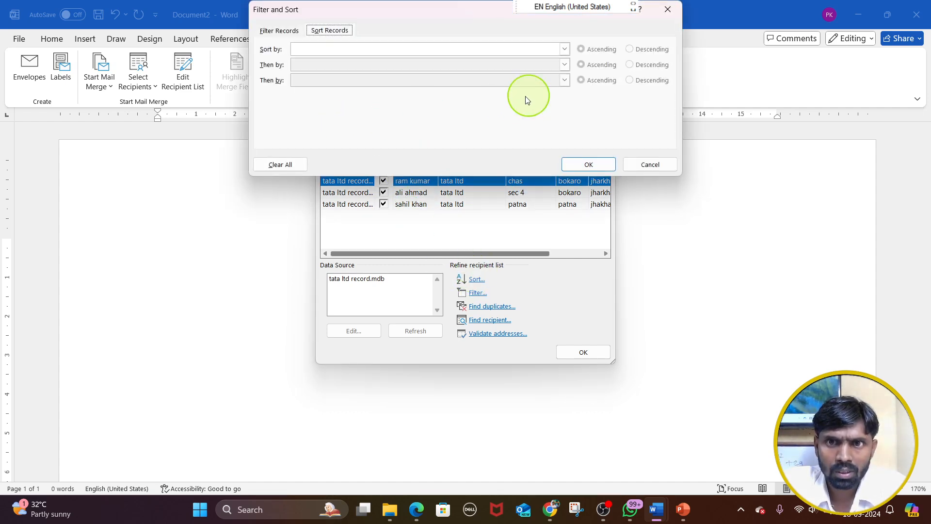
click(287, 33)
click(391, 60)
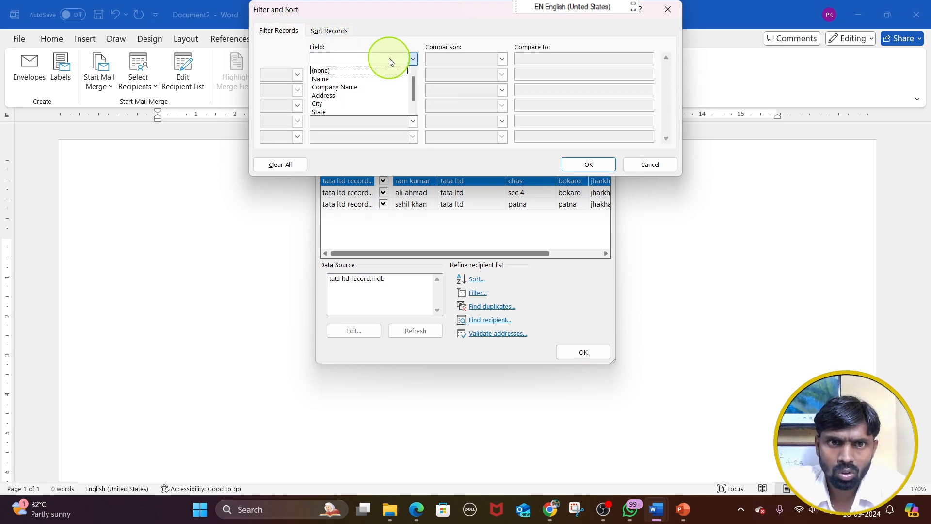
click(361, 78)
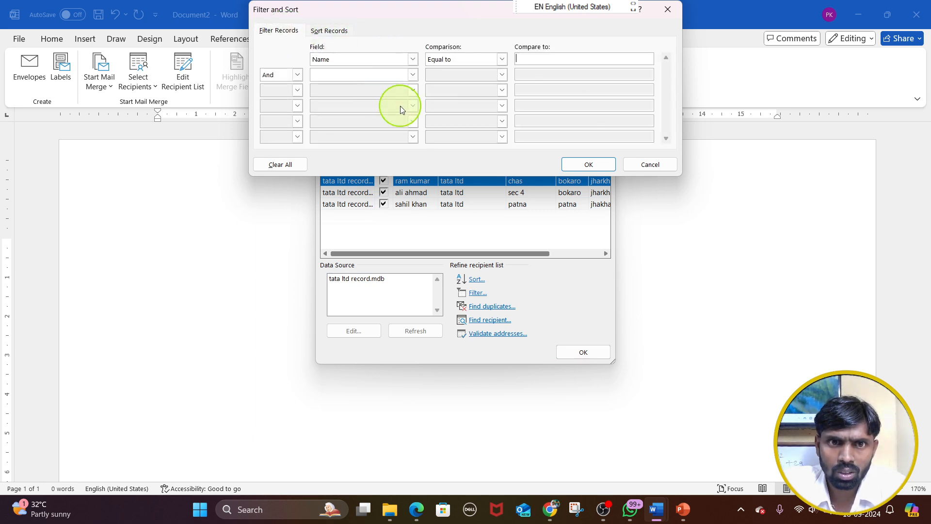
click(587, 165)
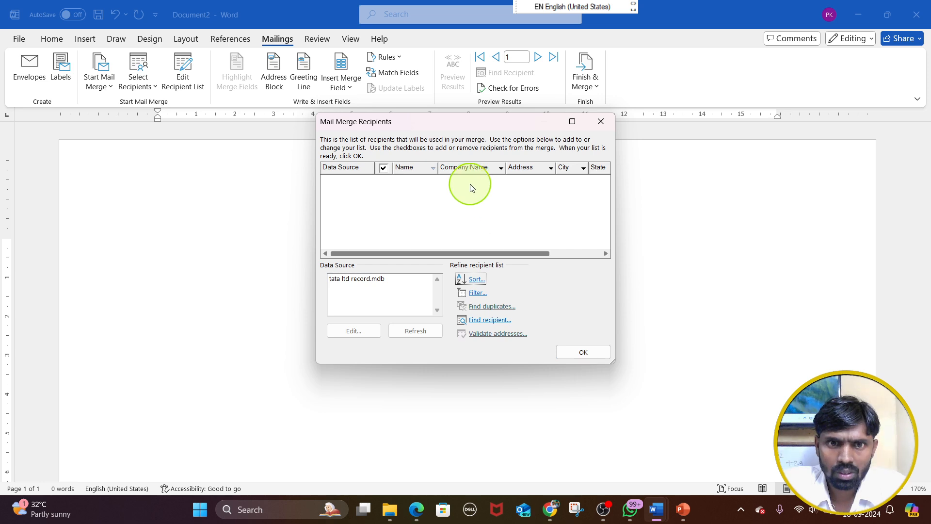
click(581, 353)
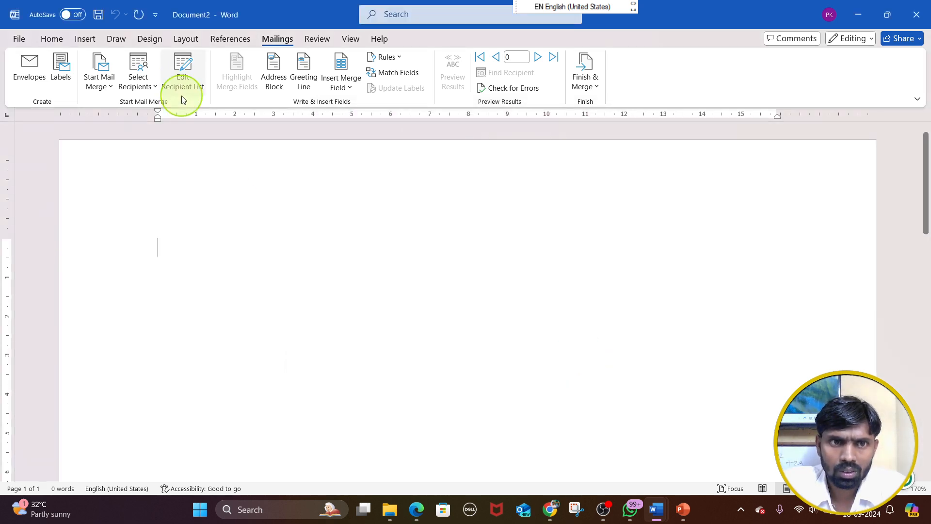
Check the filtered recipient list and its data source, and close the new document without saving
click(182, 77)
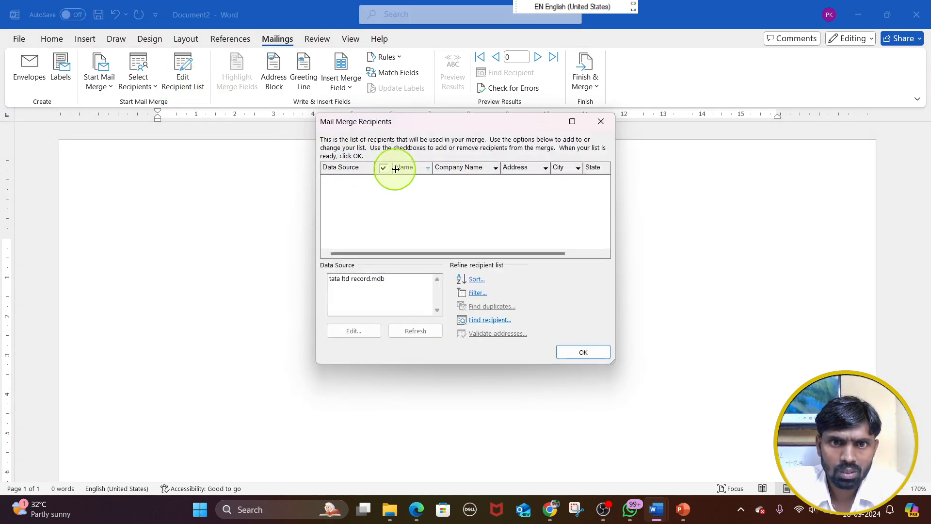
click(361, 280)
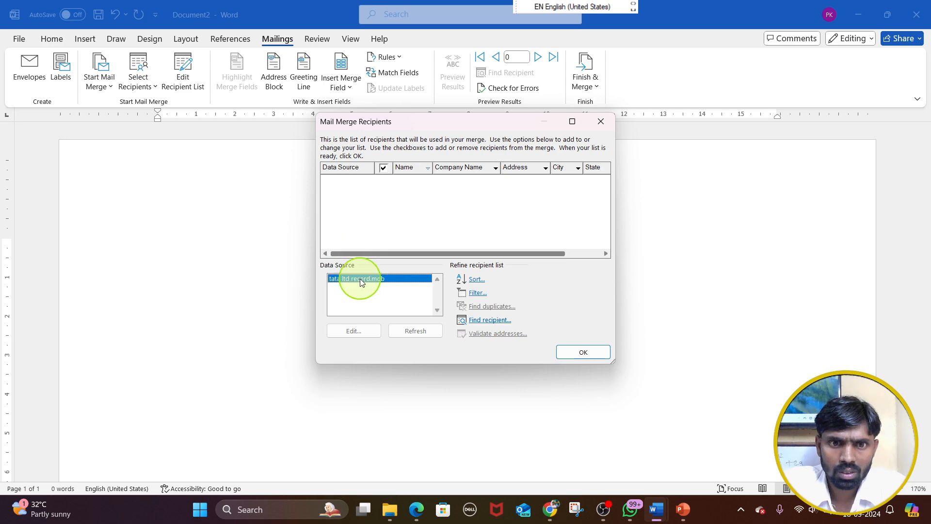
click(586, 353)
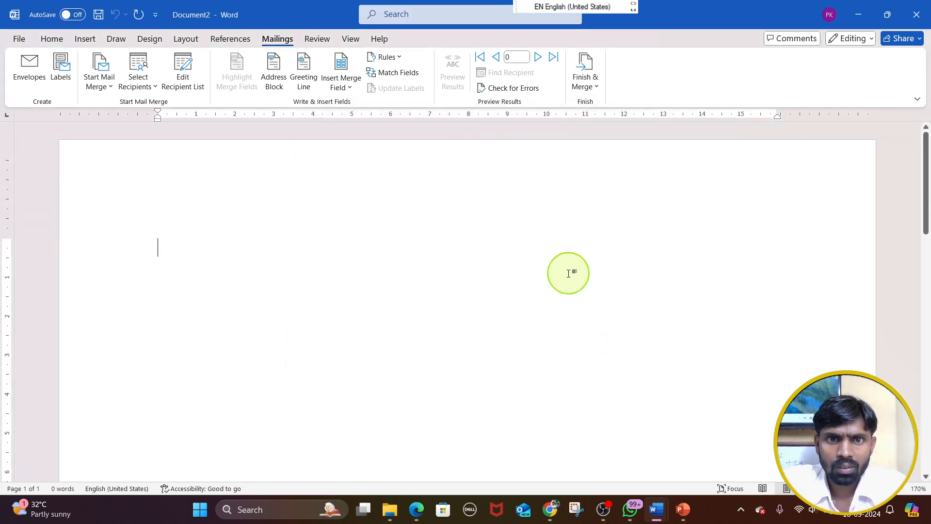
click(916, 15)
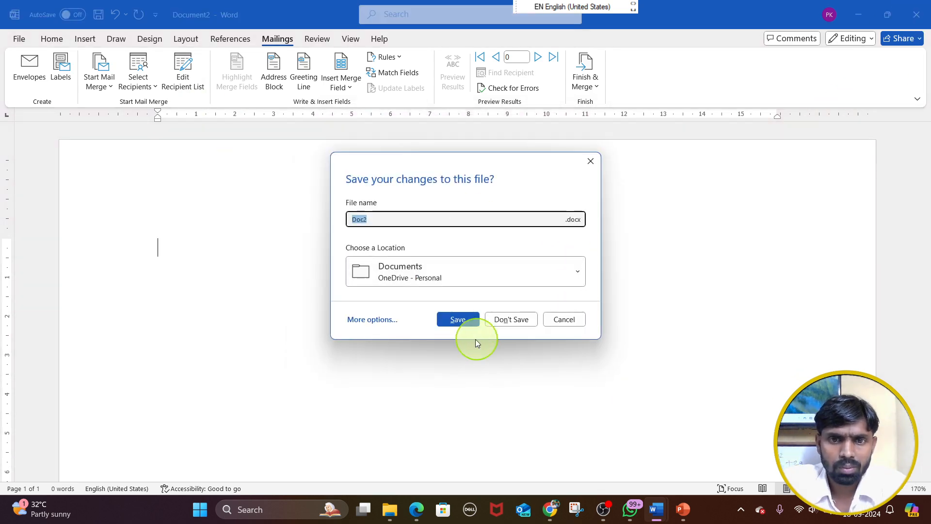
click(511, 320)
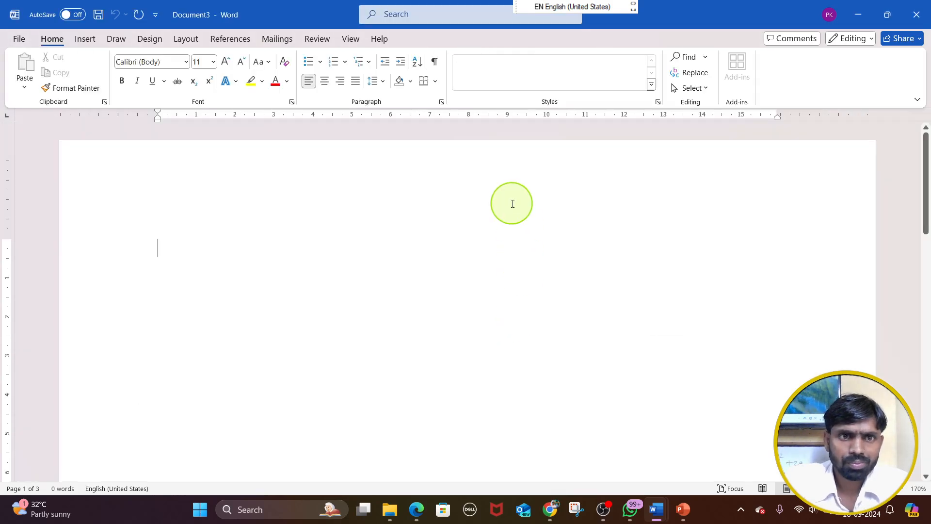
Create another blank document and attach the existing recipient list tata ltd record.mdb to it
click(267, 41)
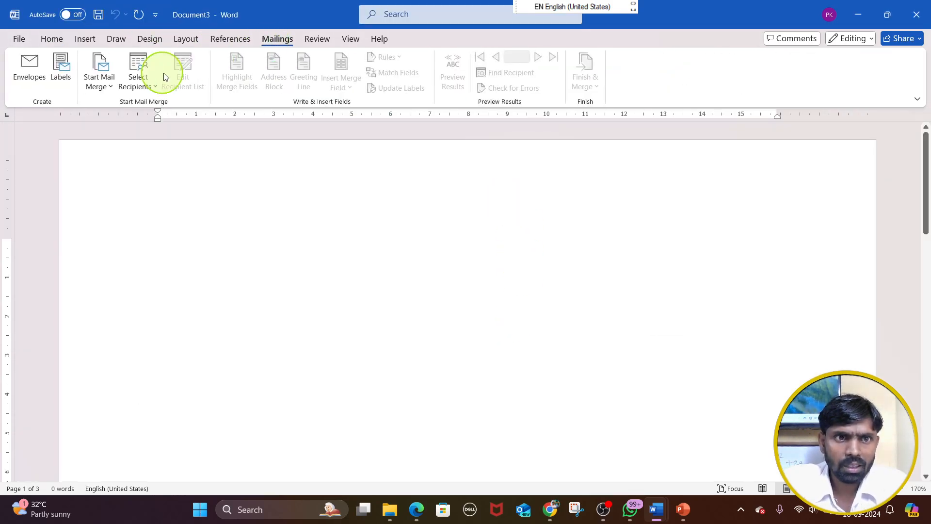
click(135, 84)
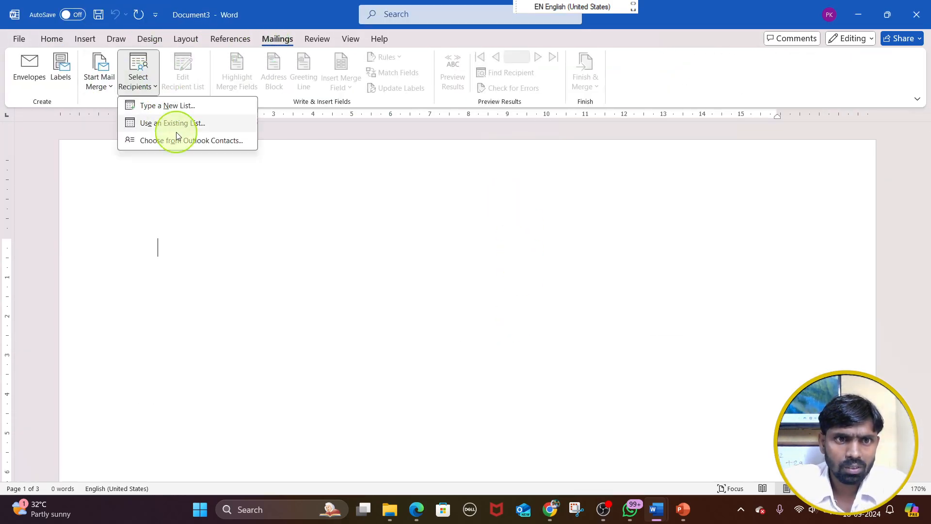
click(179, 129)
double_click(207, 136)
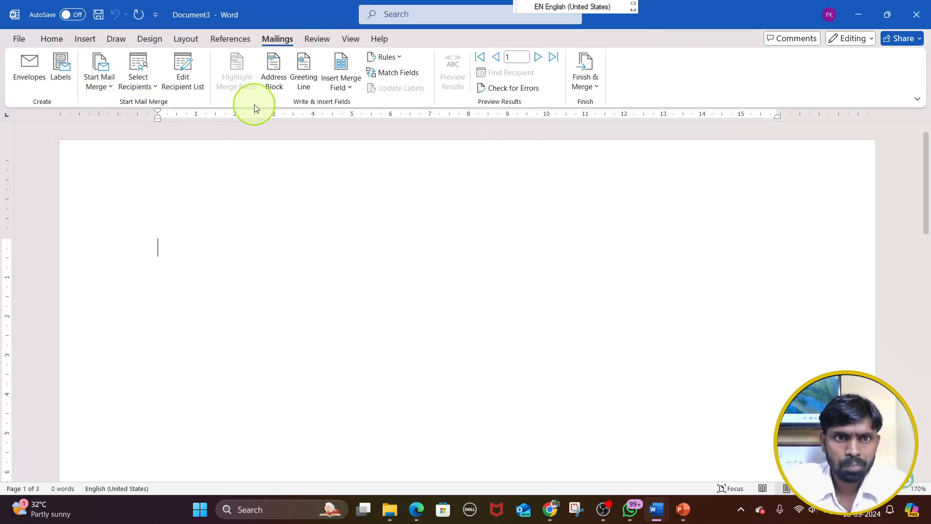
Review the recipients loaded in the new document, closing and reopening the recipient list without changes
click(180, 83)
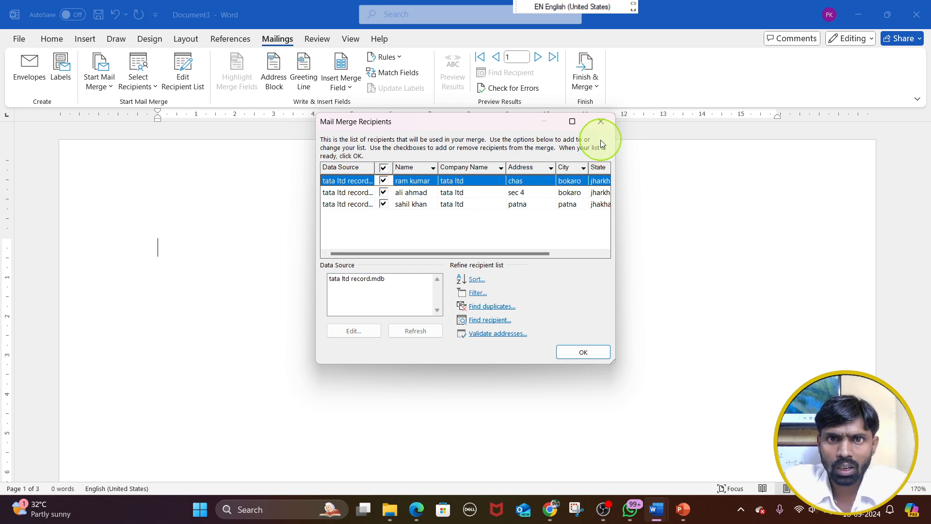
click(600, 121)
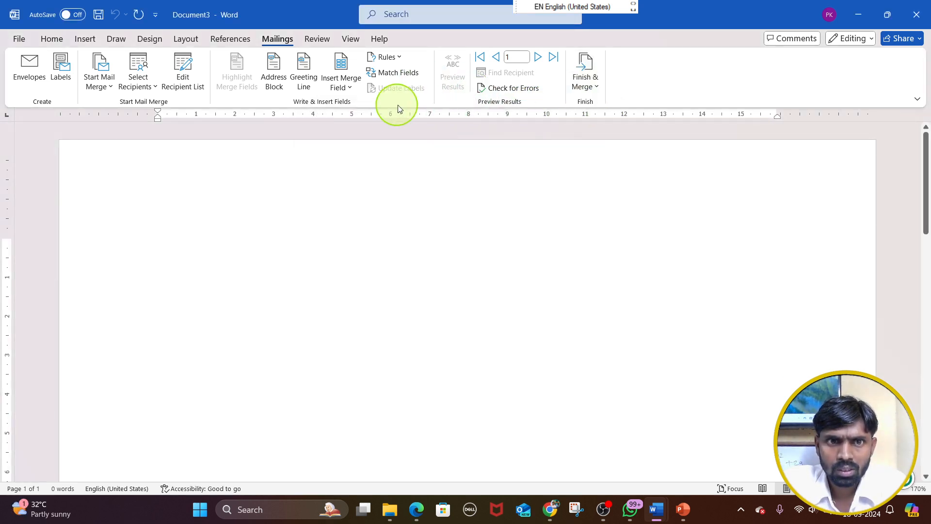
click(184, 73)
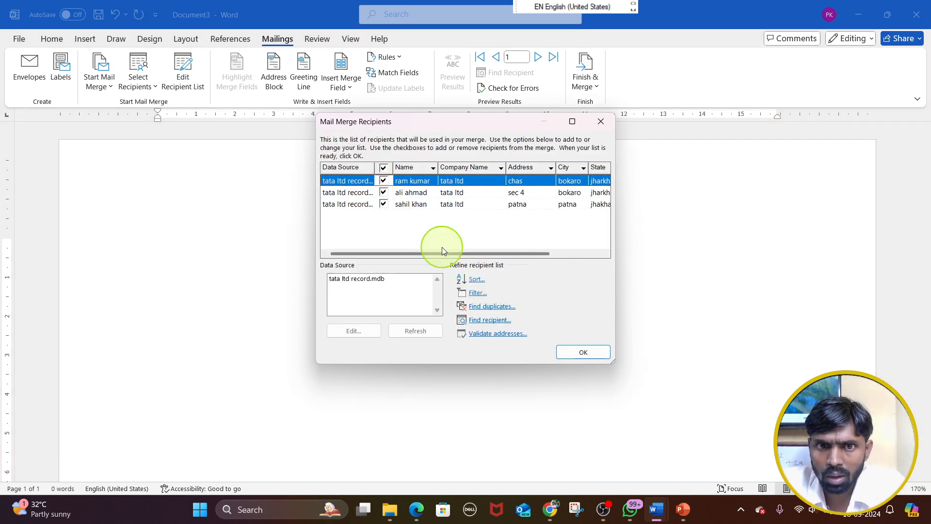
Review the filter options for the Name field and its comparison operators, and close the recipient list without applying a filter
click(413, 192)
click(402, 181)
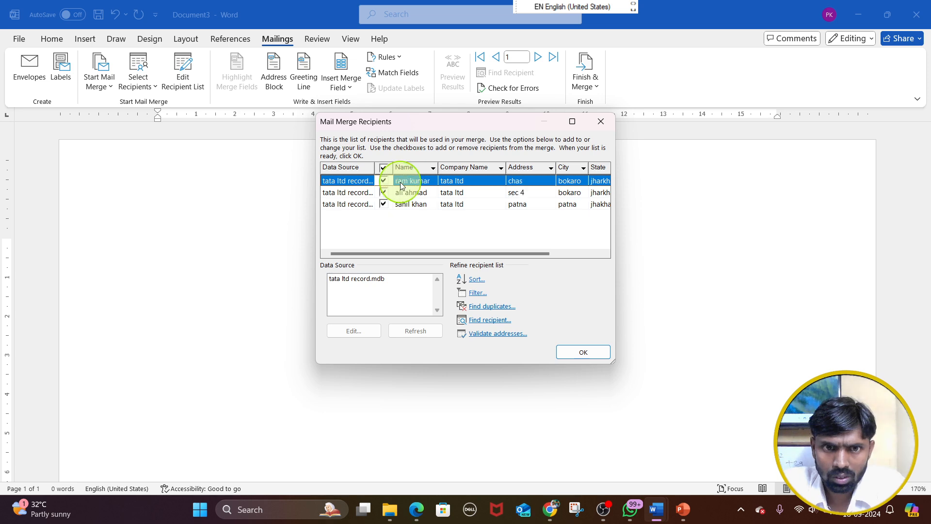
click(476, 279)
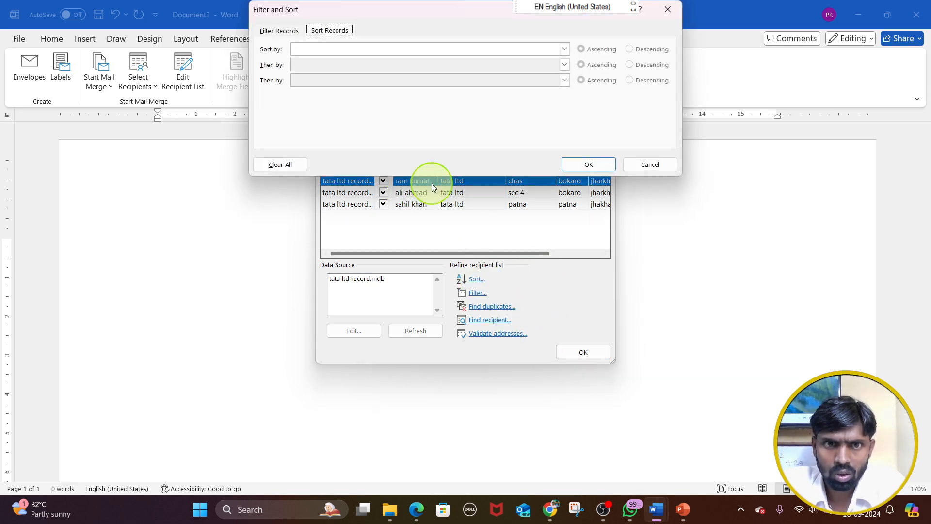
click(292, 30)
click(342, 58)
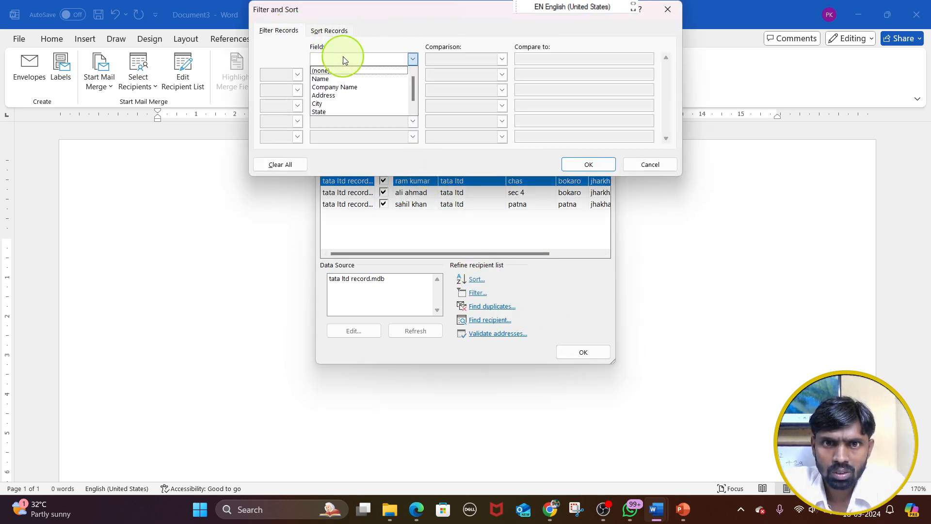
click(359, 79)
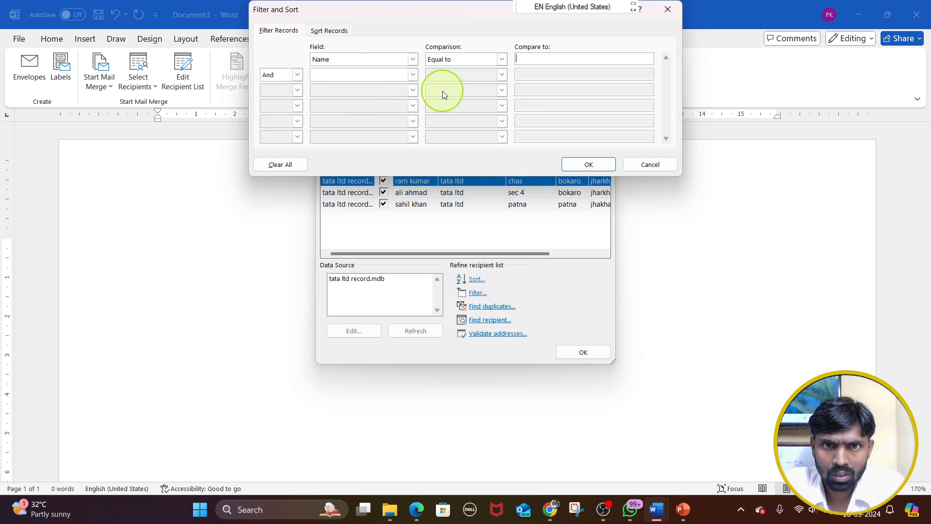
click(477, 61)
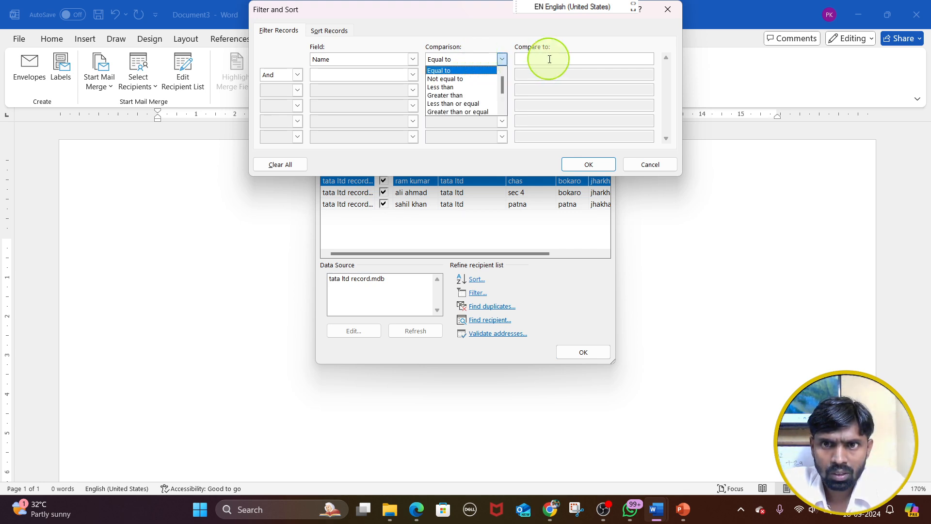
click(562, 58)
click(458, 58)
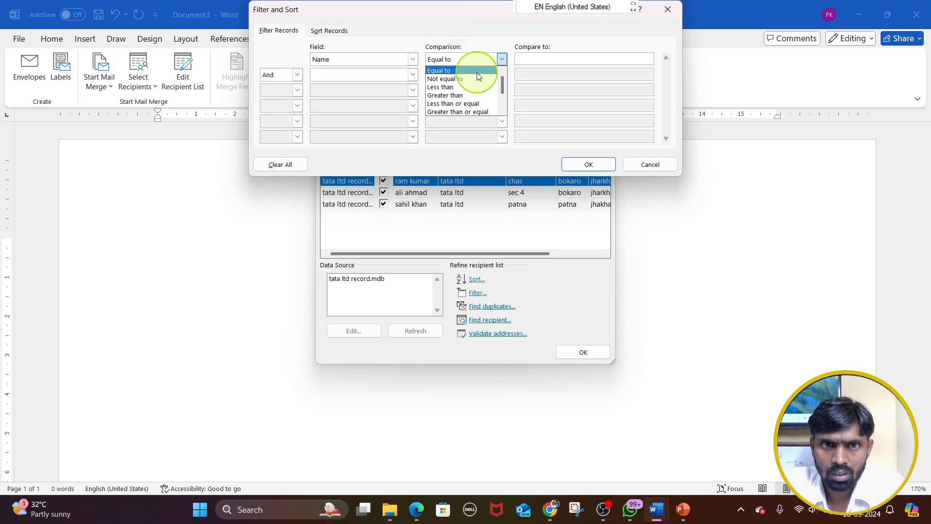
click(666, 10)
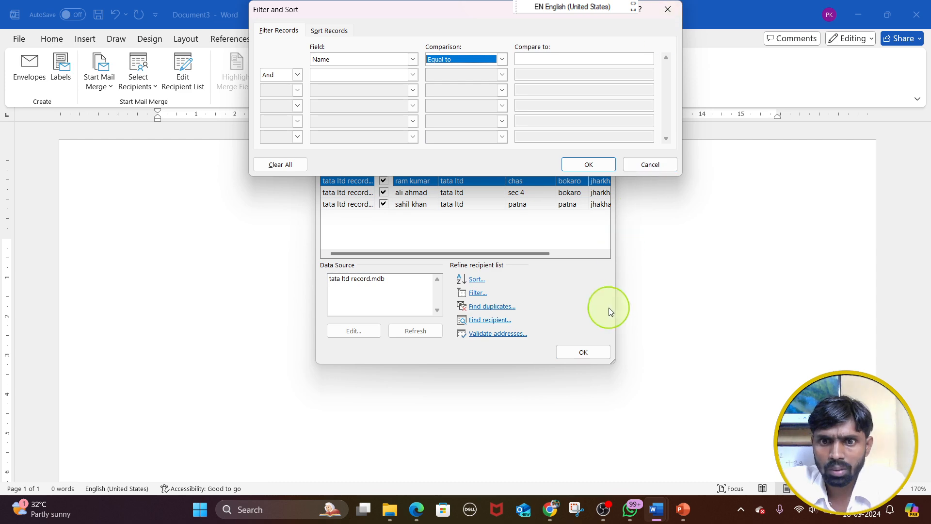
click(648, 160)
click(583, 347)
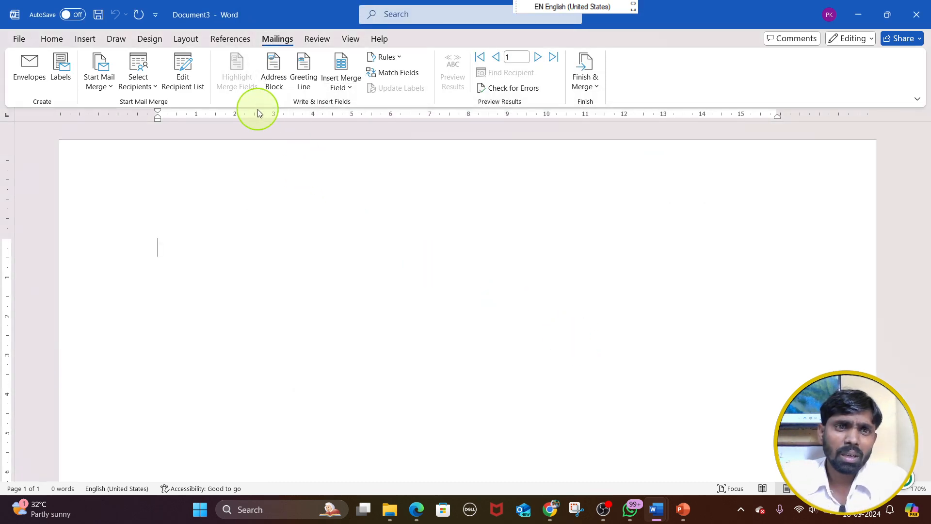
Reopen the recipient list, review the Find recipient search options, and close both without searching
click(182, 68)
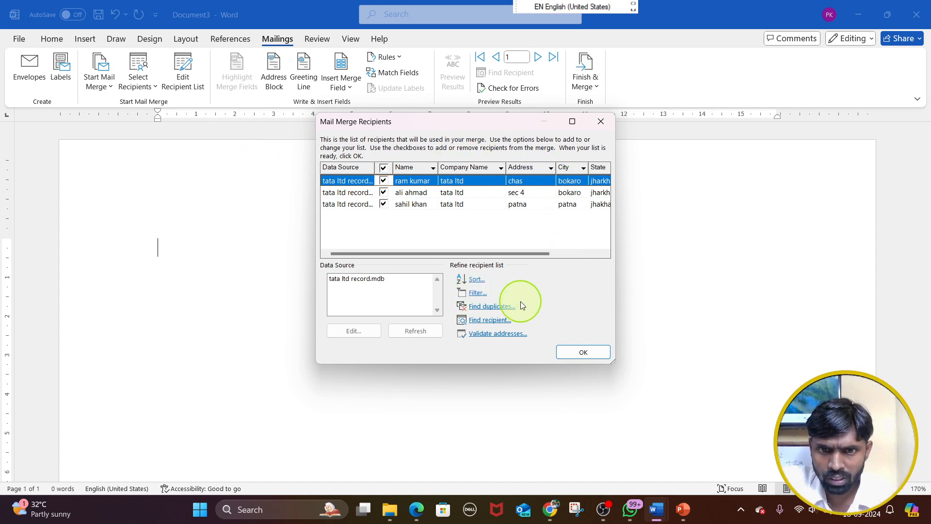
click(490, 319)
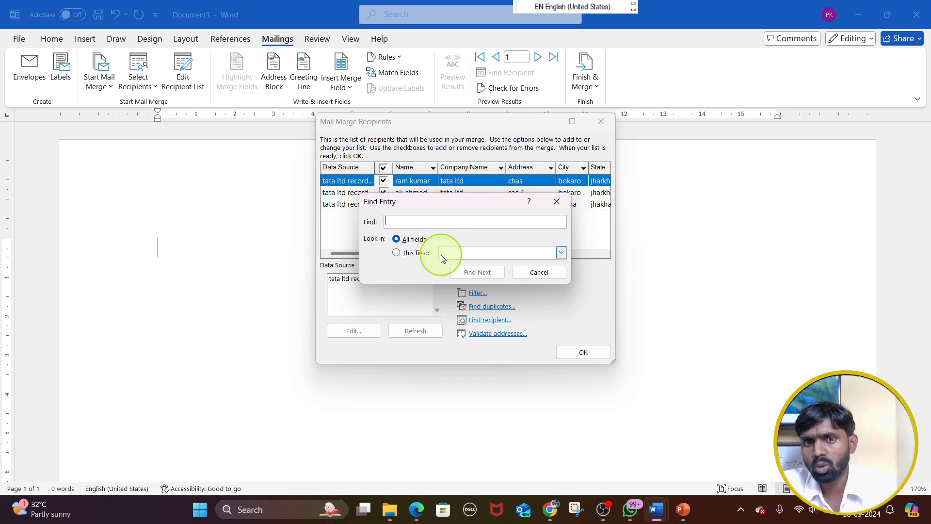
click(544, 274)
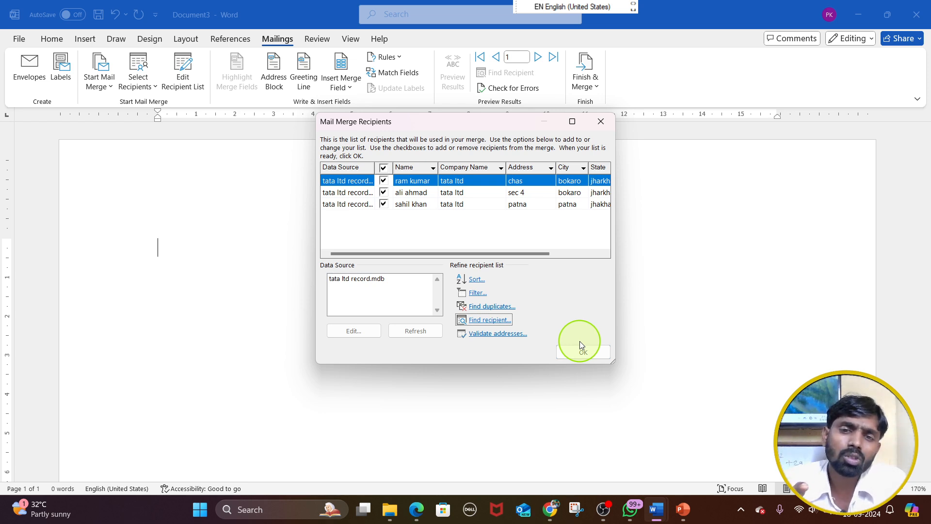
click(612, 119)
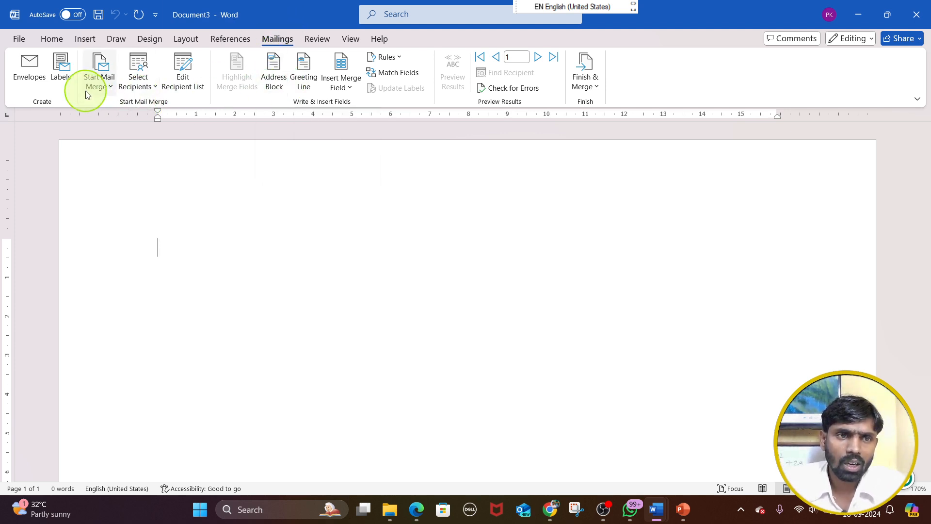
Look over the recipient sources and mail merge document types, and briefly check the envelope options
click(138, 88)
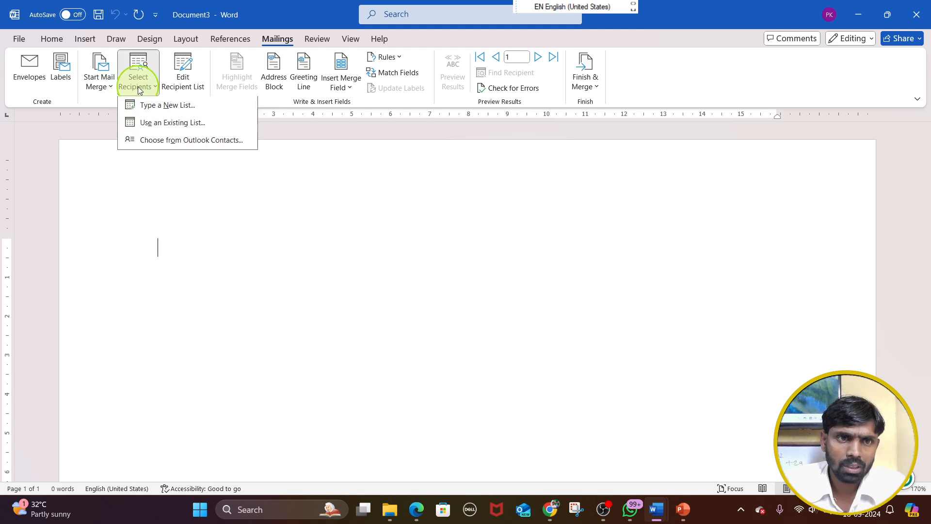
click(99, 81)
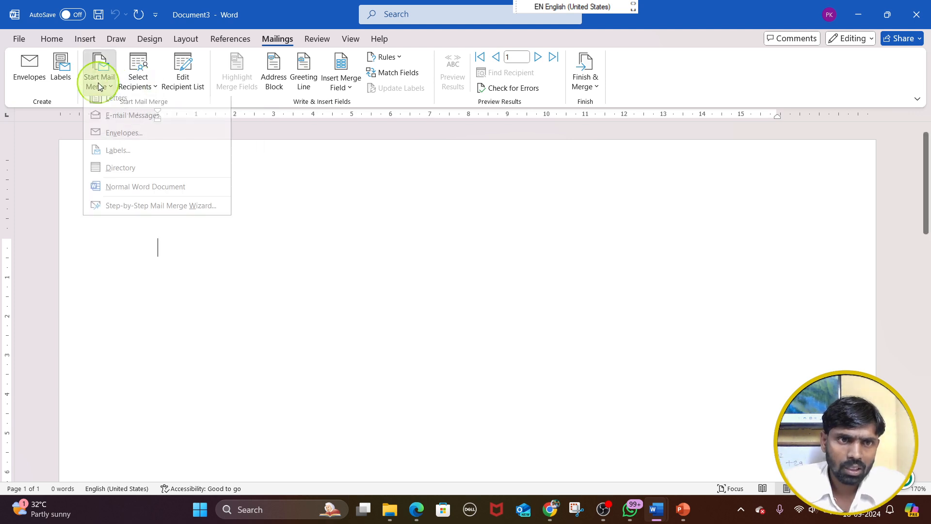
click(123, 142)
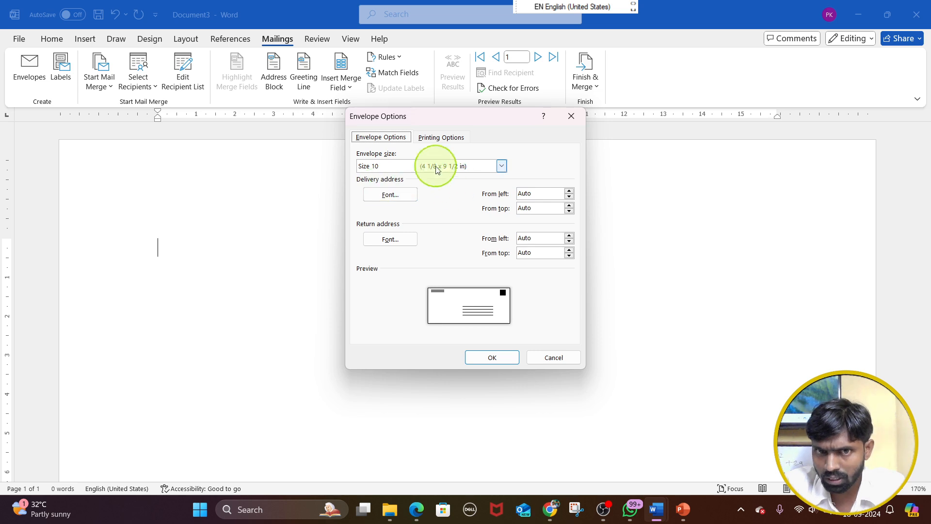
click(573, 117)
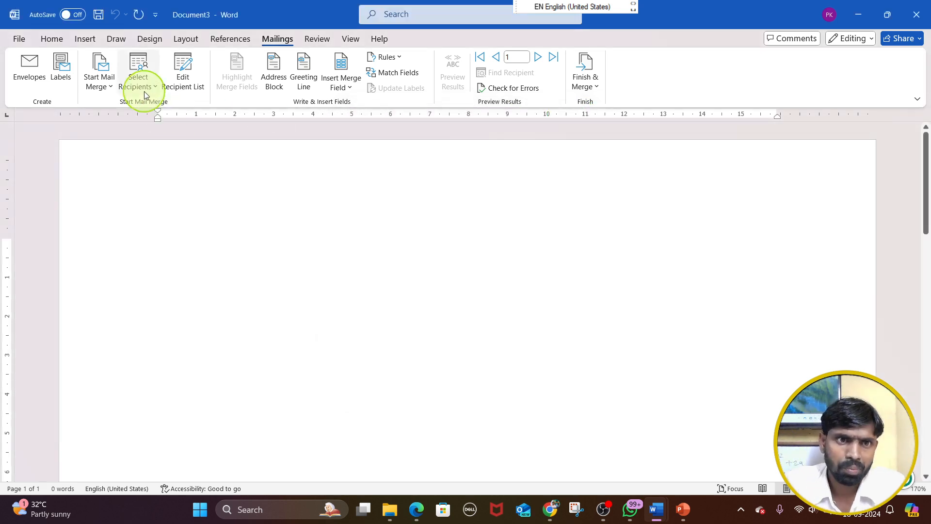
Review the available envelope sizes for an envelope merge, and cancel the envelope options
click(101, 80)
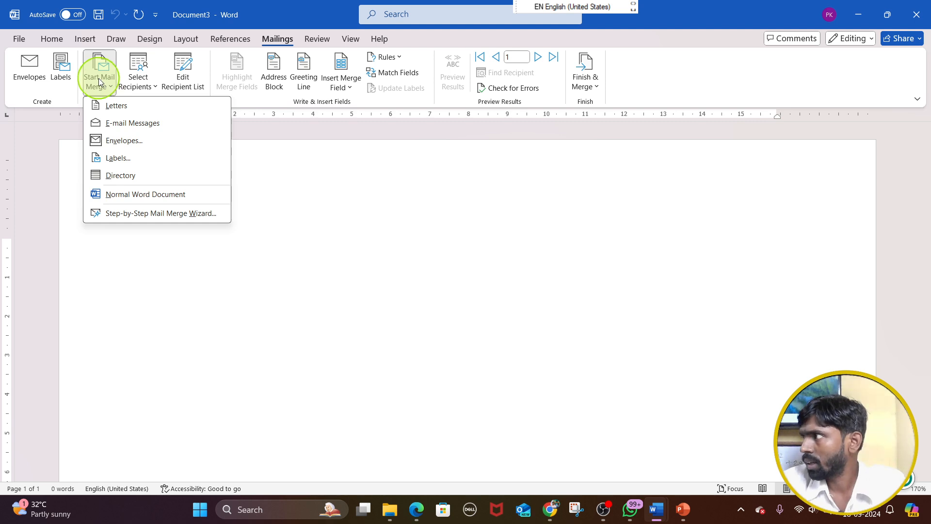
click(127, 142)
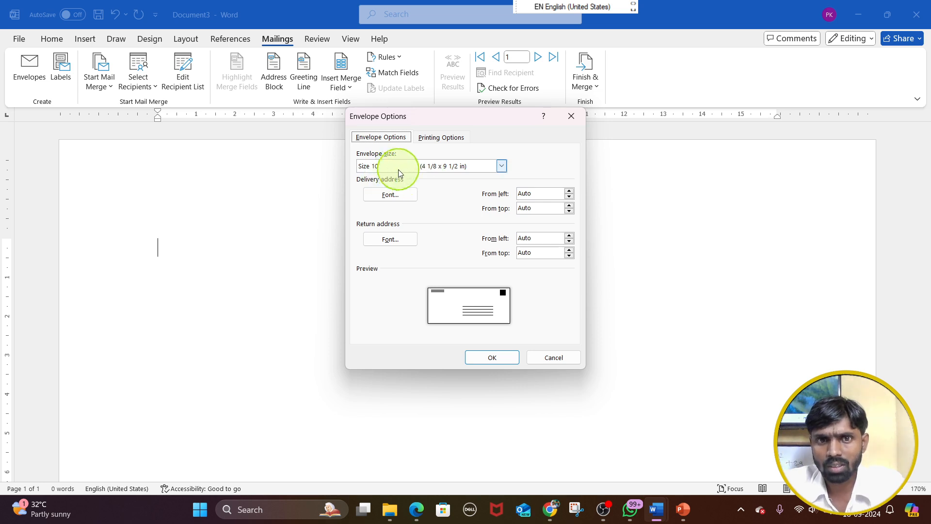
click(426, 172)
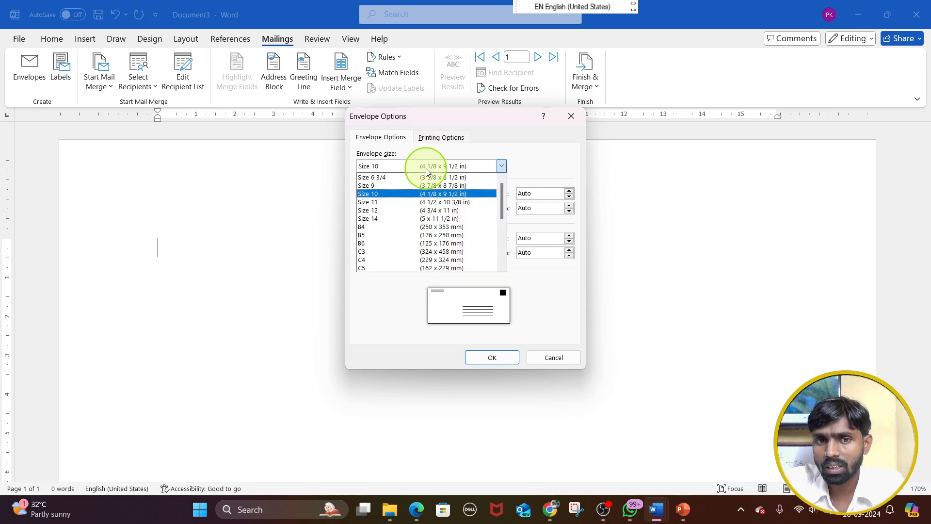
click(409, 195)
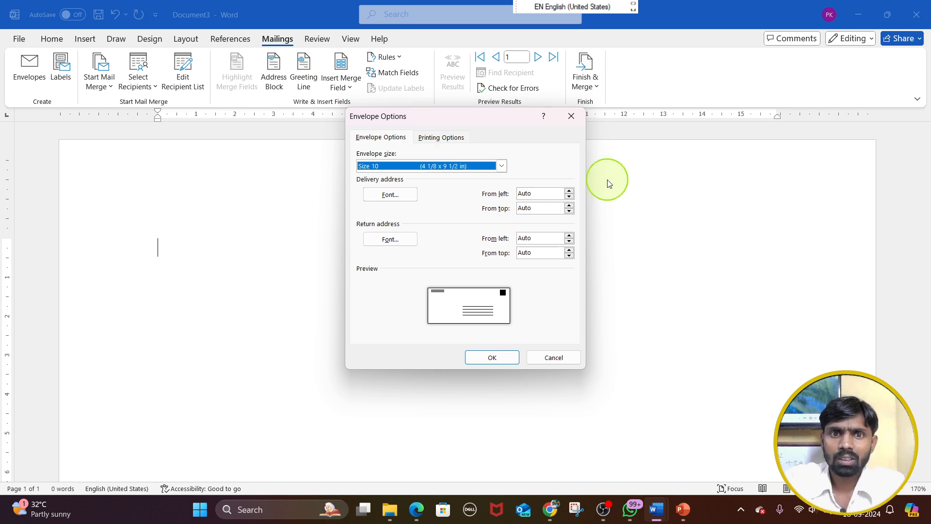
click(421, 166)
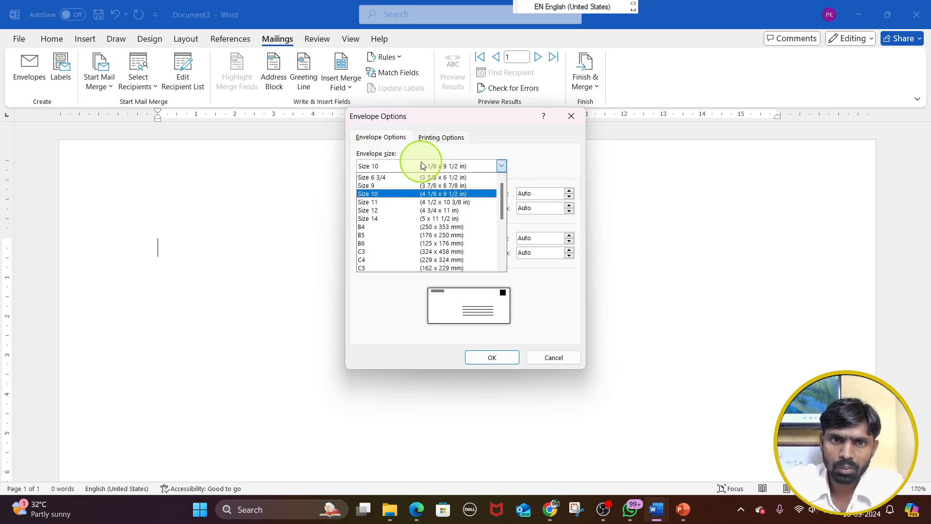
click(421, 166)
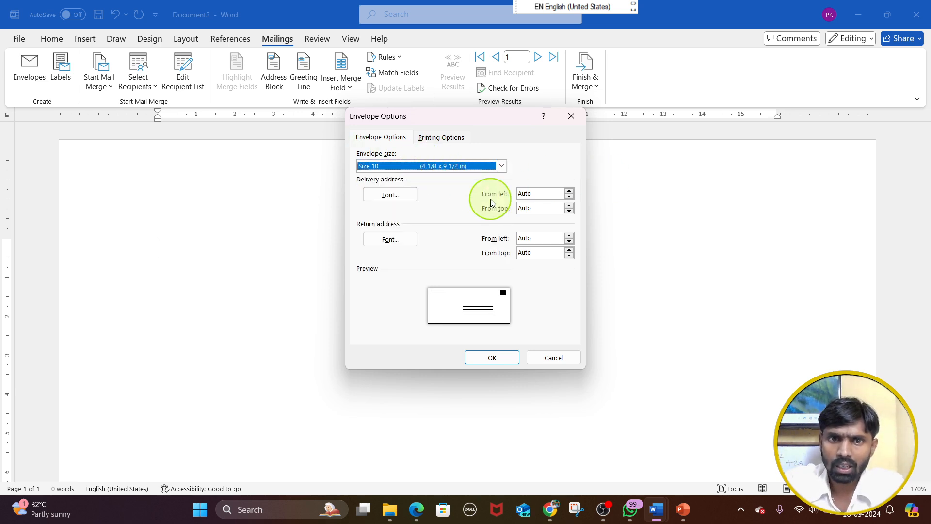
click(548, 357)
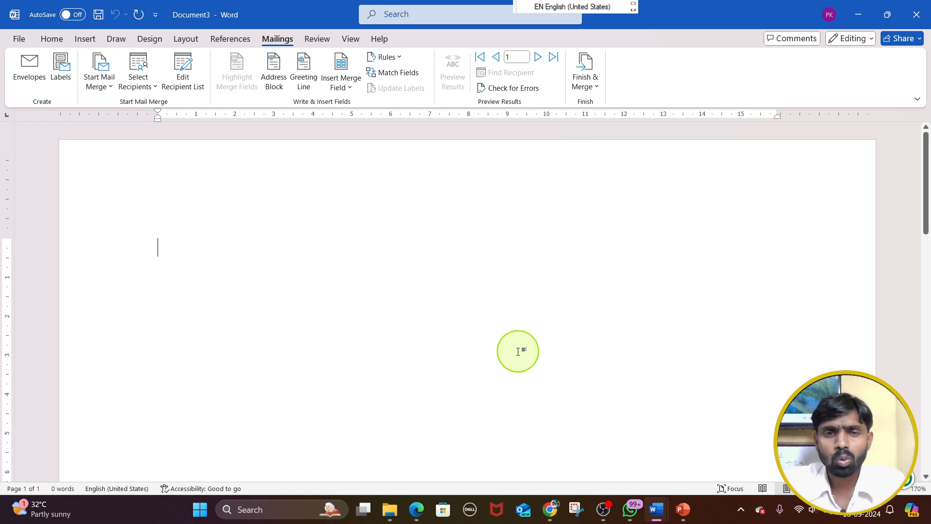
Review the Finish & Merge choices for editing individual documents, printing documents and sending email messages
click(597, 79)
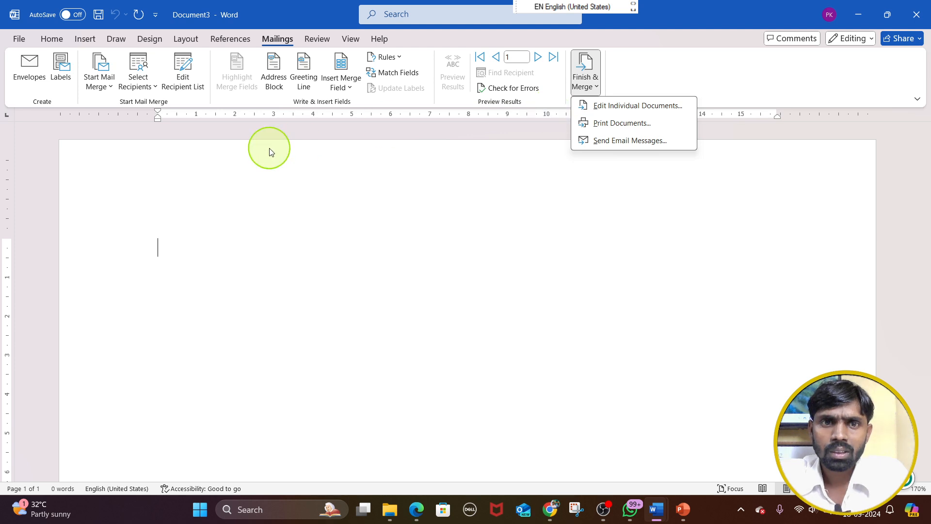
click(291, 152)
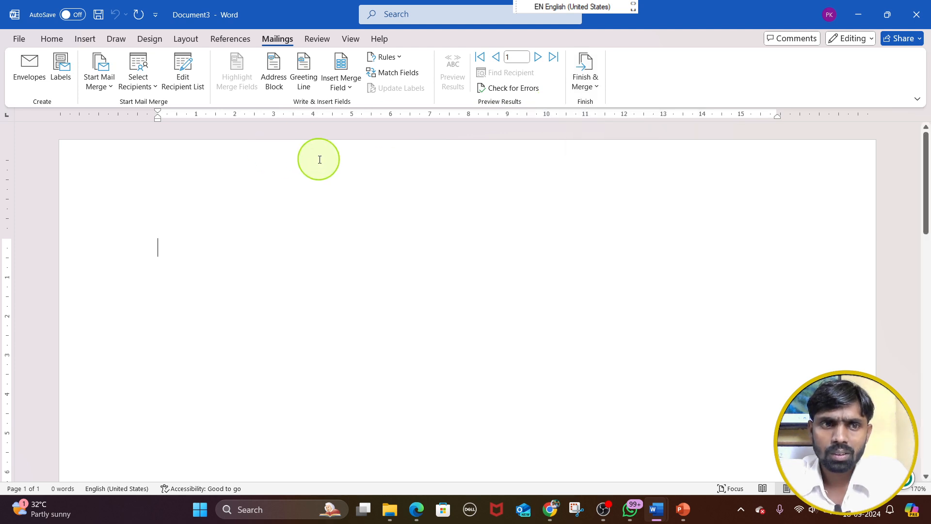
click(584, 86)
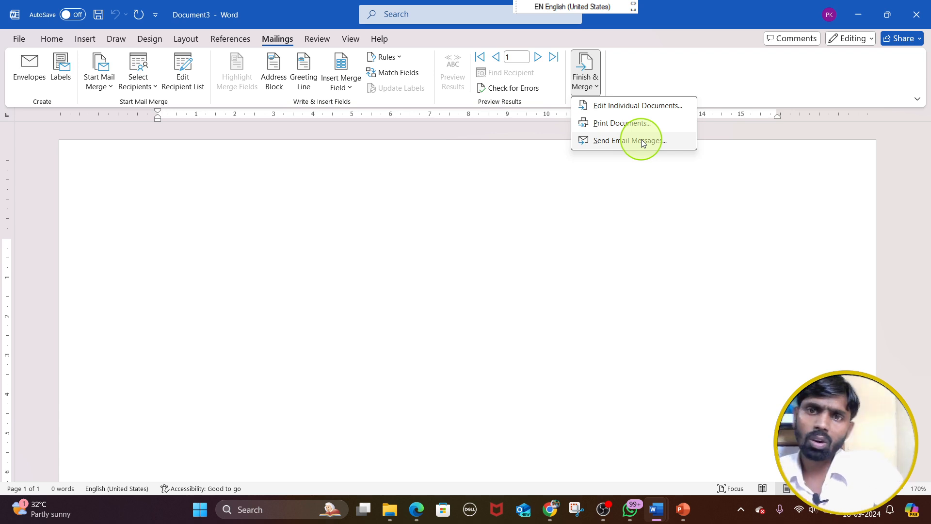
click(436, 193)
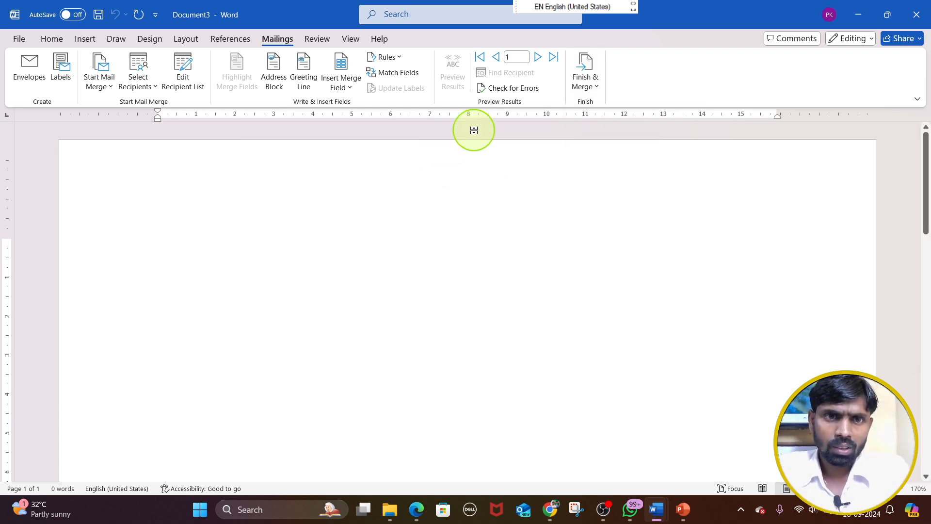
Try inserting an address block with the recipient's name, company name and postal address, and undo the insertion
click(275, 83)
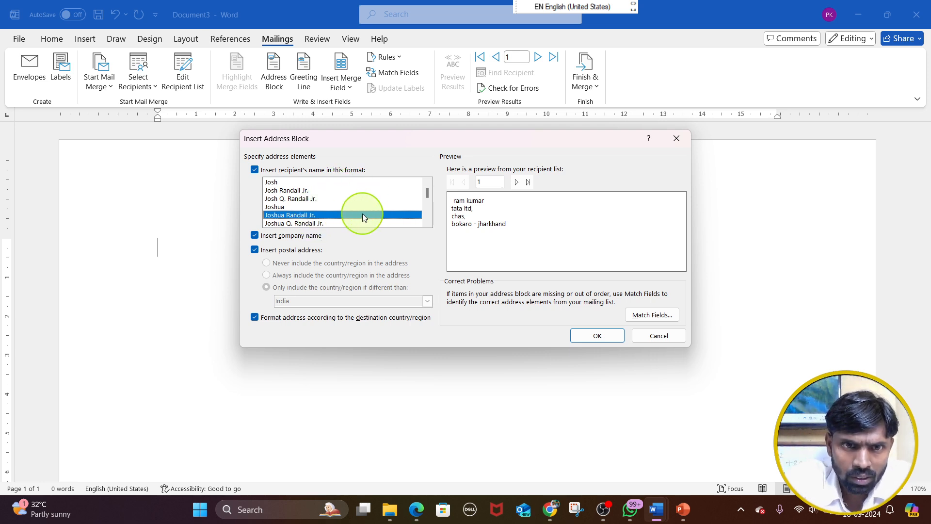
click(597, 337)
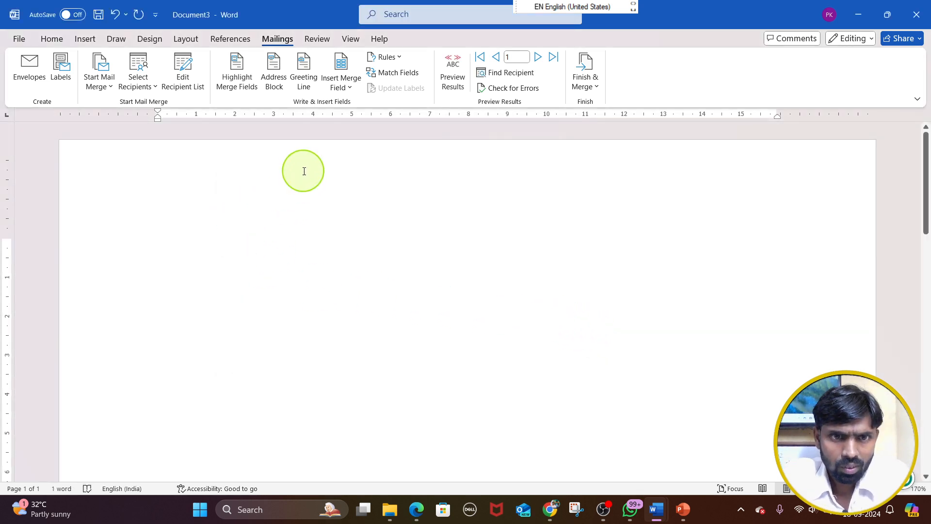
click(273, 72)
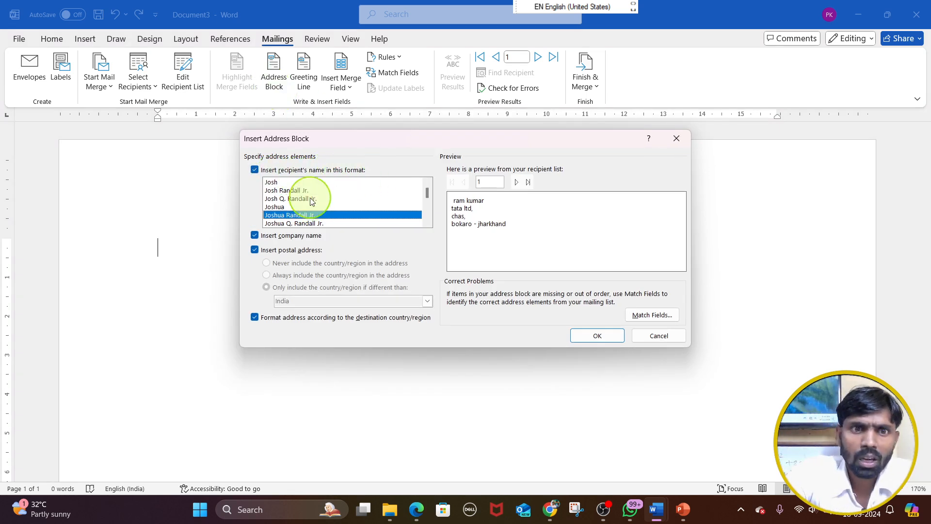
click(588, 333)
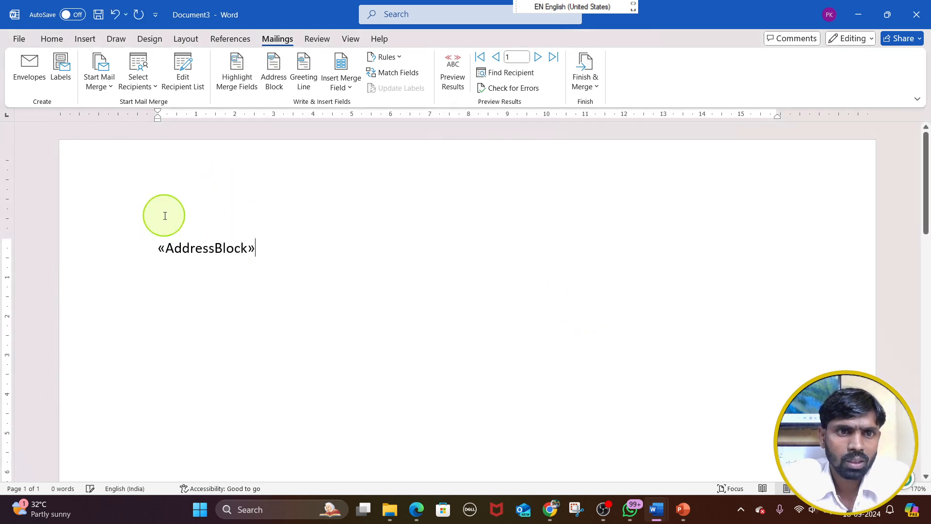
key(ctrl+z)
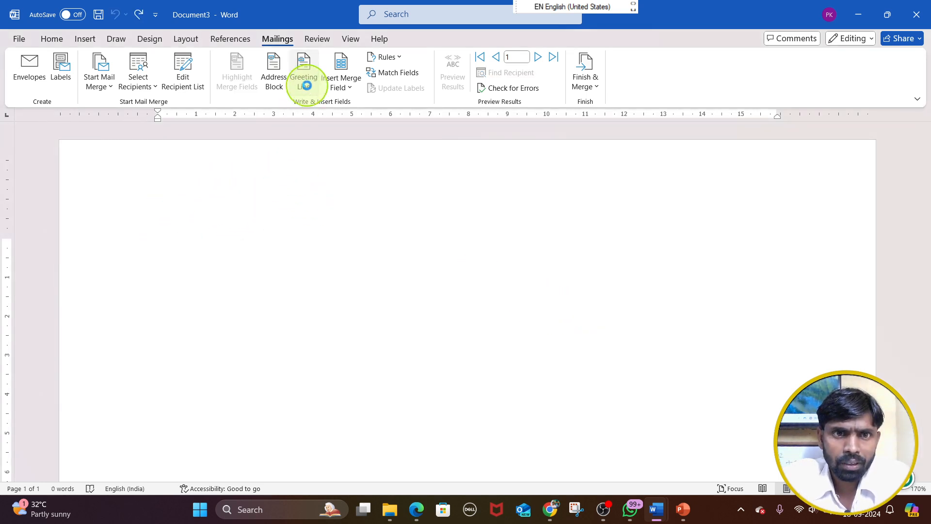
Review the salutation choices for a greeting line, and cancel without inserting one
click(306, 82)
click(367, 173)
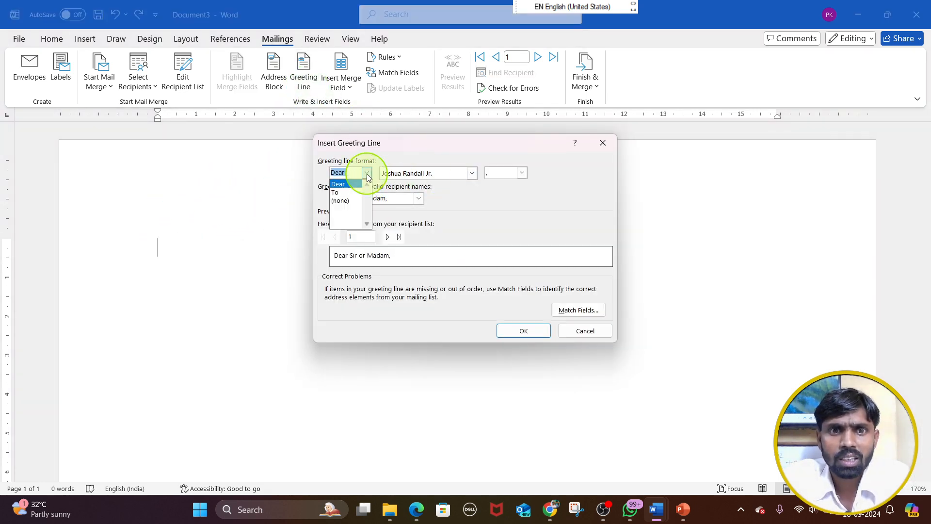
click(585, 331)
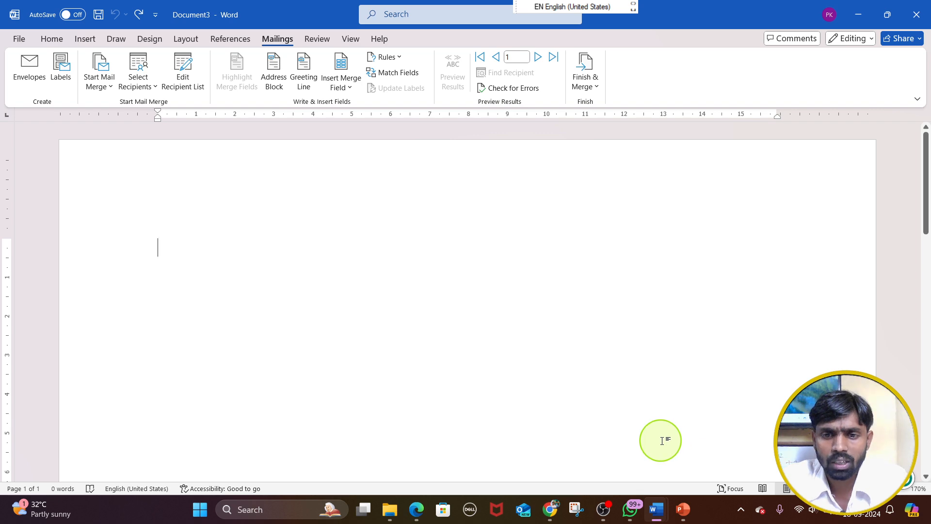
click(604, 510)
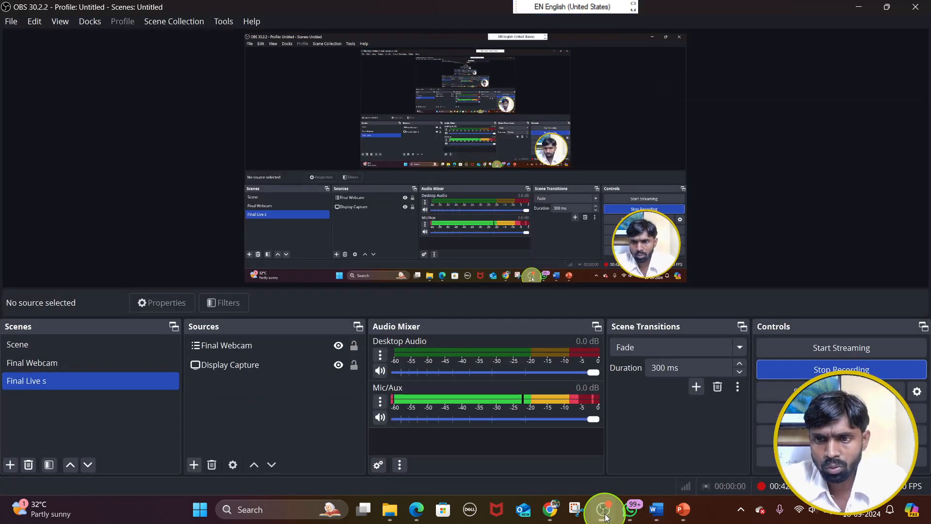
Switch to the Mail merge all question beltron 2024 presentation in PowerPoint and start its slide show from slide 1
click(860, 8)
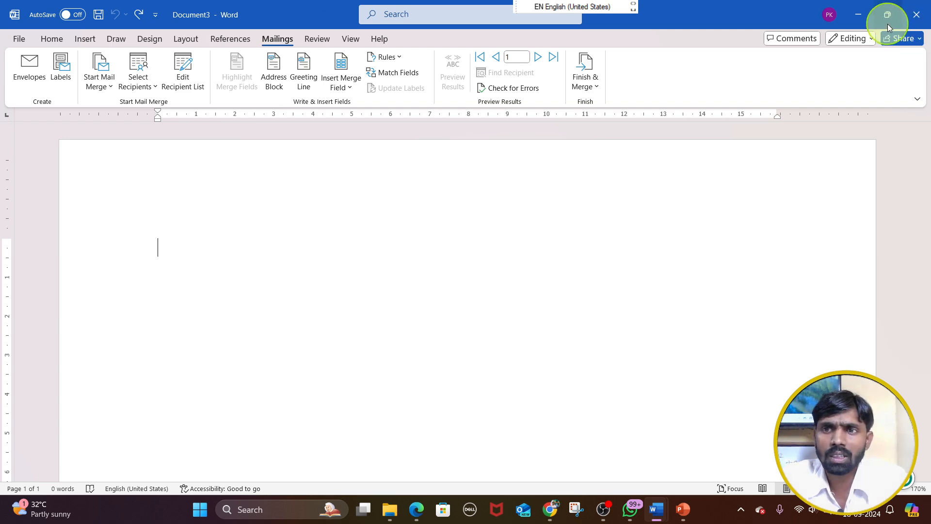
click(860, 13)
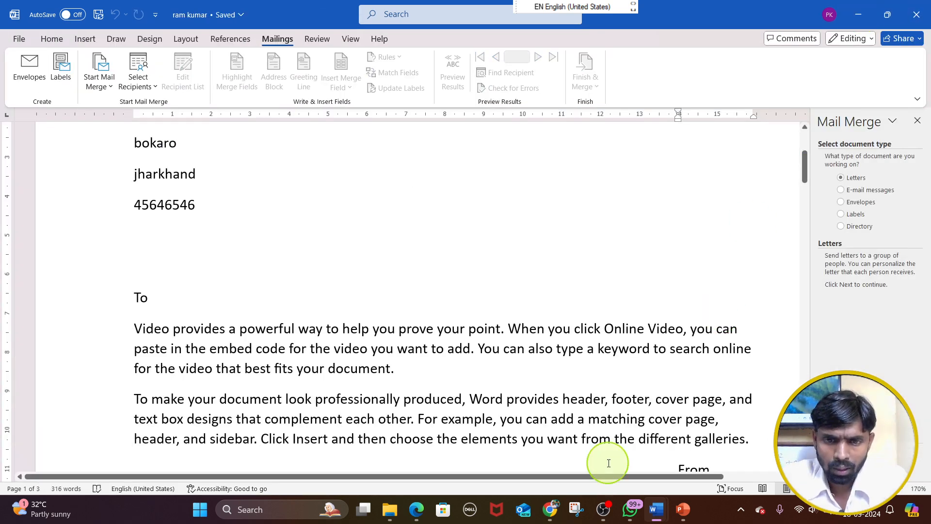
mouse_move(683, 509)
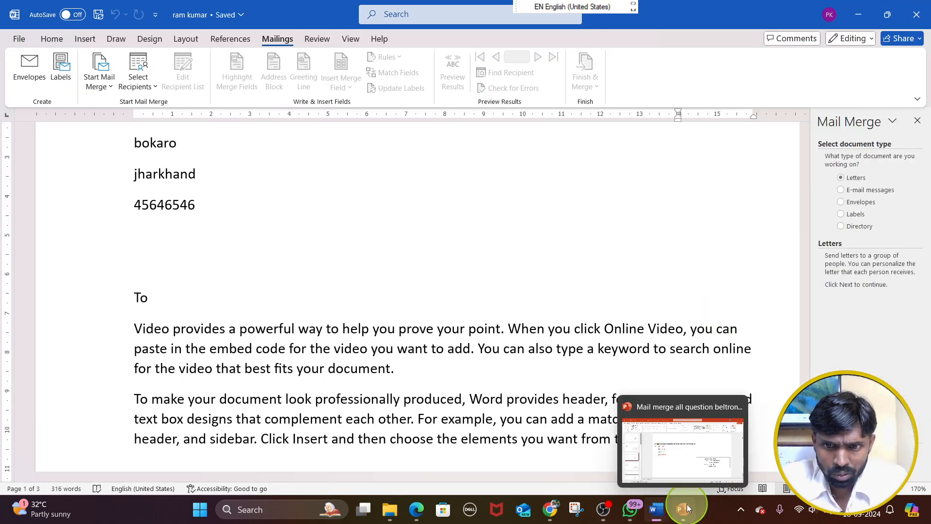
mouse_move(678, 466)
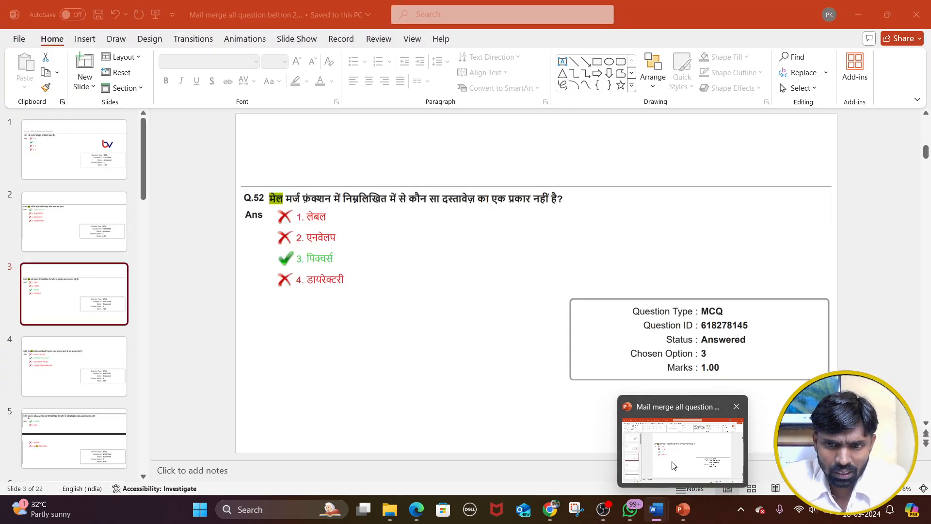
click(650, 475)
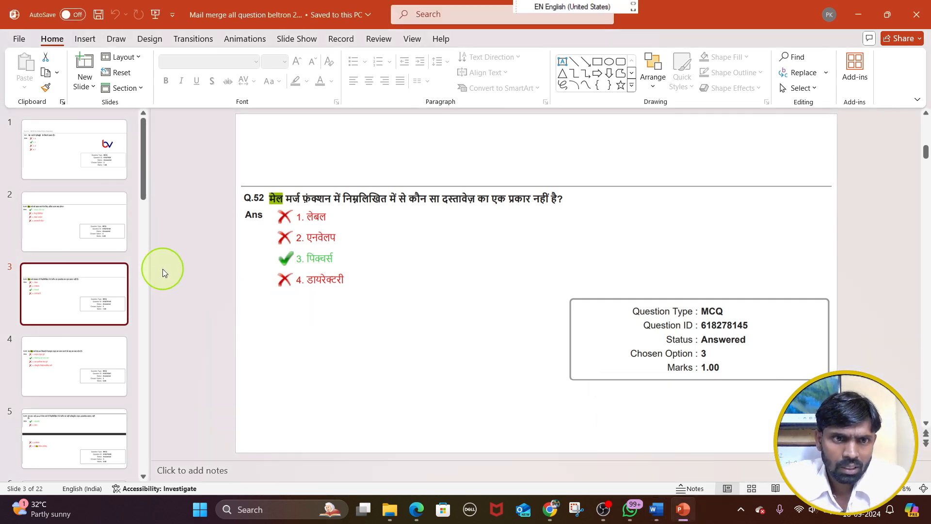
click(63, 163)
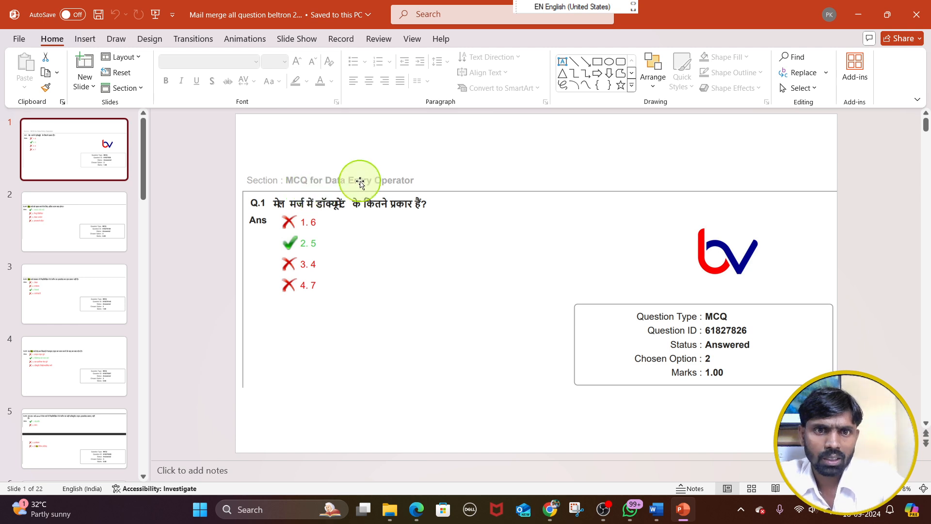
key(F5)
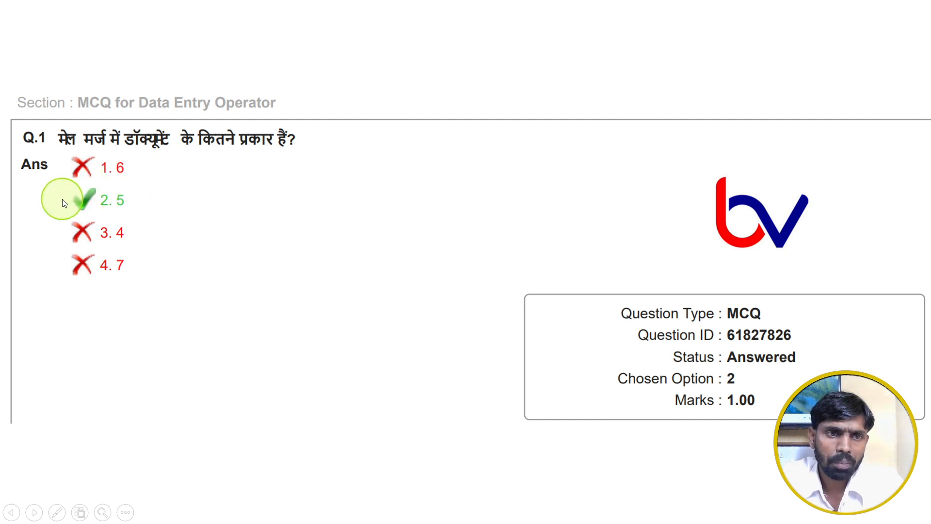
Set the slide show pointer to the laser pointer
right_click(537, 223)
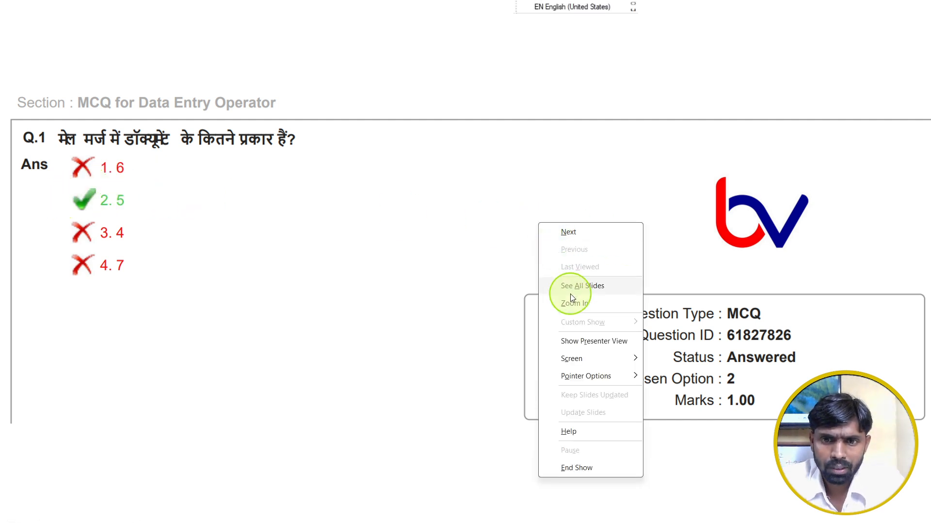
mouse_move(592, 375)
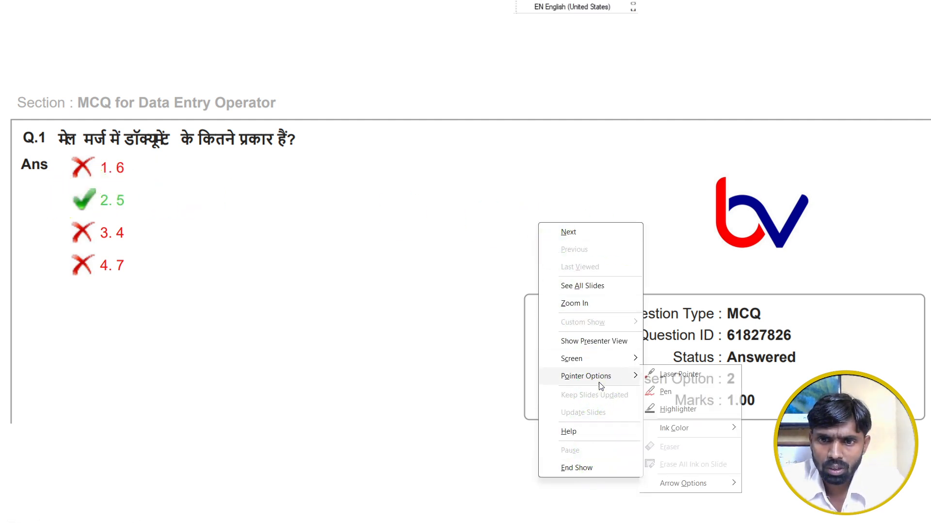
click(680, 375)
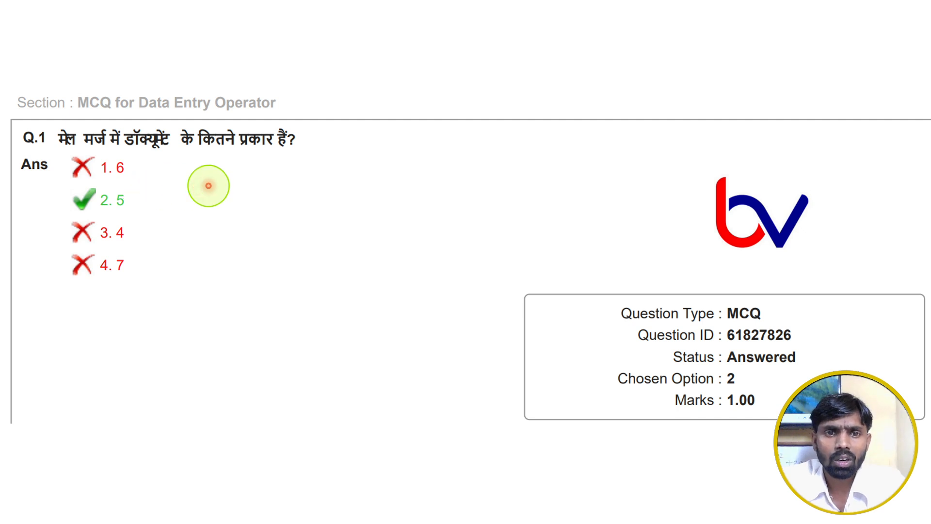
Choose the Pen as the slide show pointer and circle answer option 2 (5) of question Q.1 in red
right_click(210, 187)
mouse_move(291, 341)
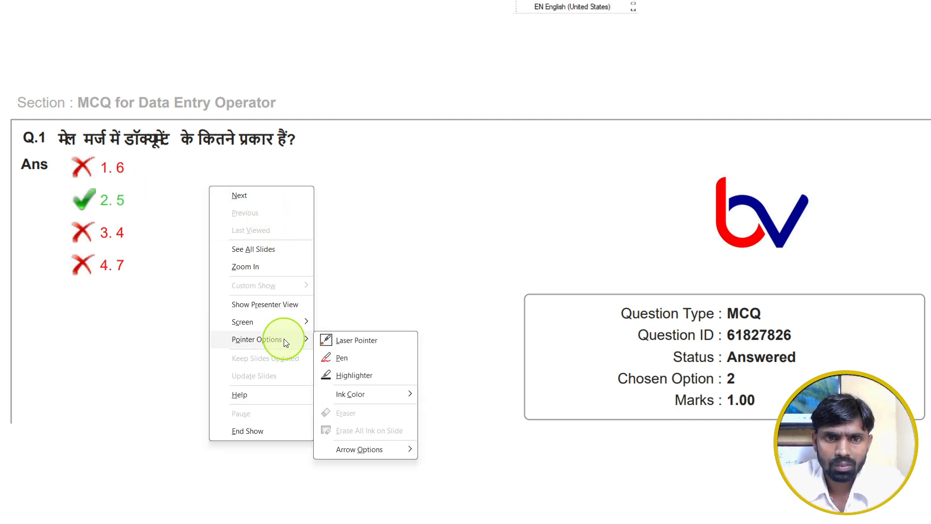
click(366, 360)
mouse_move(148, 190)
mouse_down()
mouse_move(79, 183)
mouse_move(83, 201)
mouse_move(131, 192)
mouse_up()
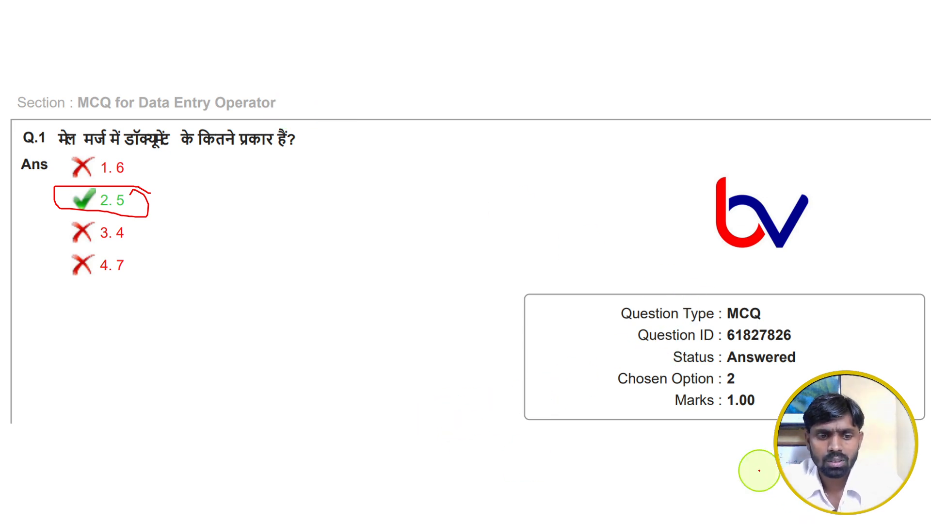
key(Escape)
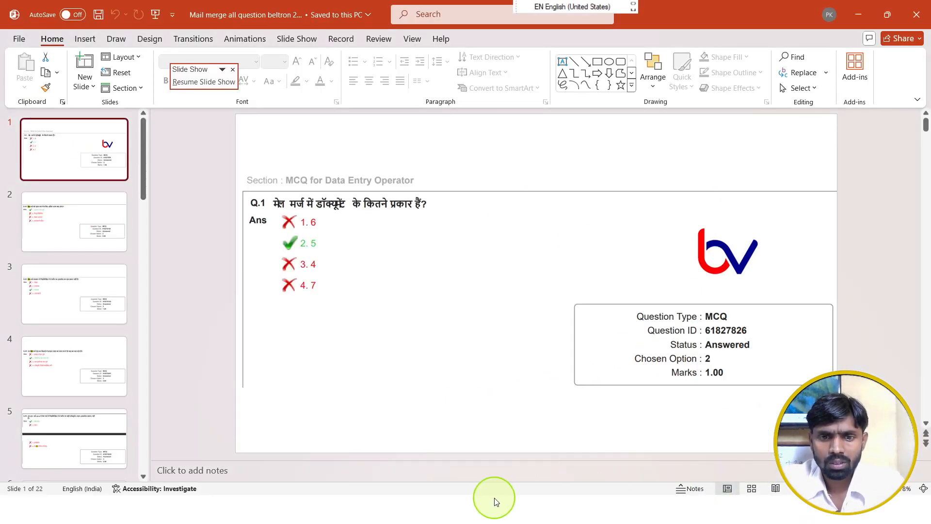
key(super)
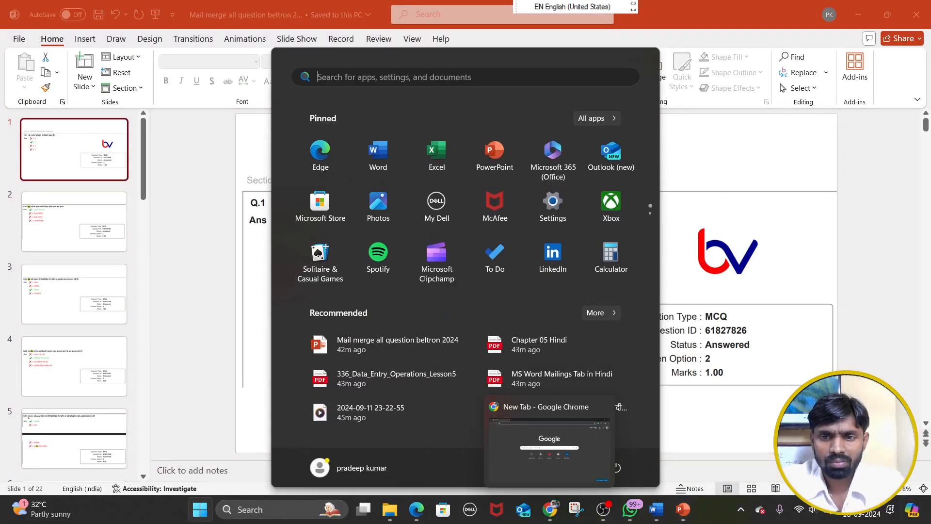
click(602, 509)
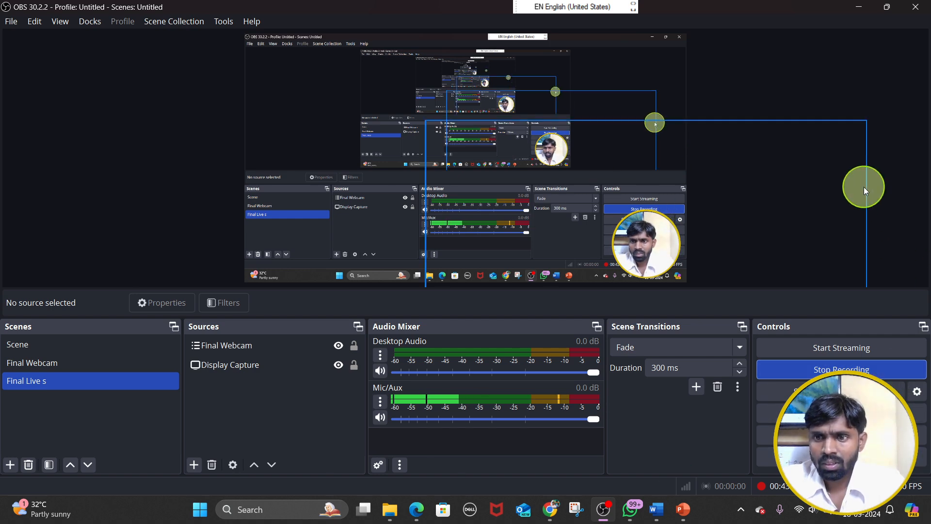
click(859, 6)
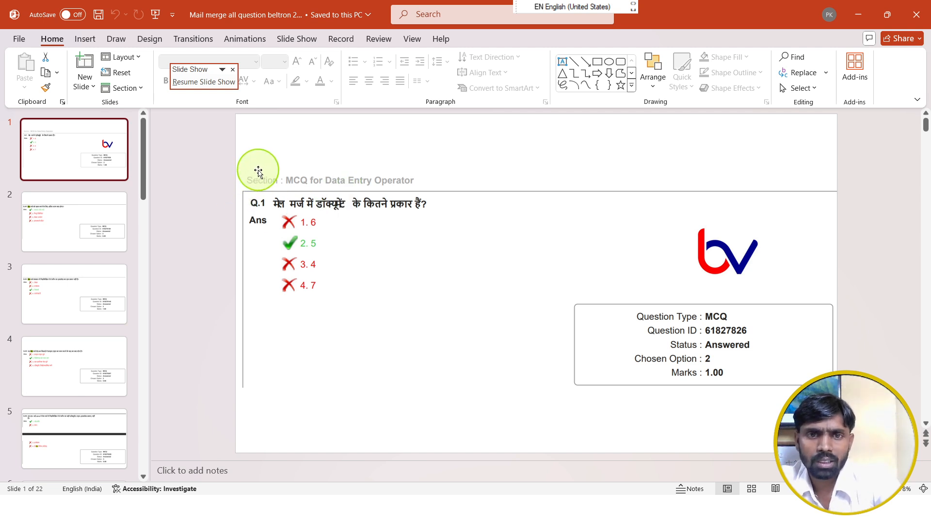
Return to the running slide show, draw a tick beside option 2 of Q.1 and outline the question text
key(alt+Tab)
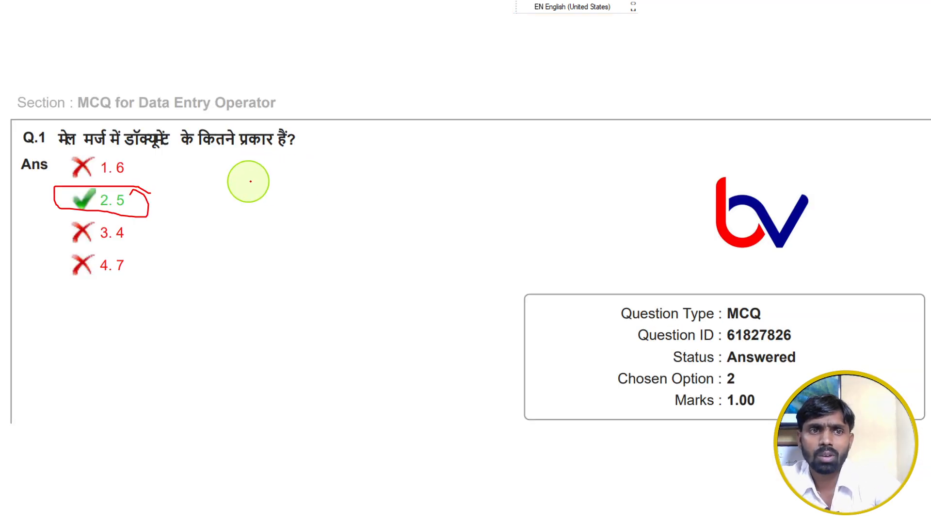
drag(158, 198, 250, 178)
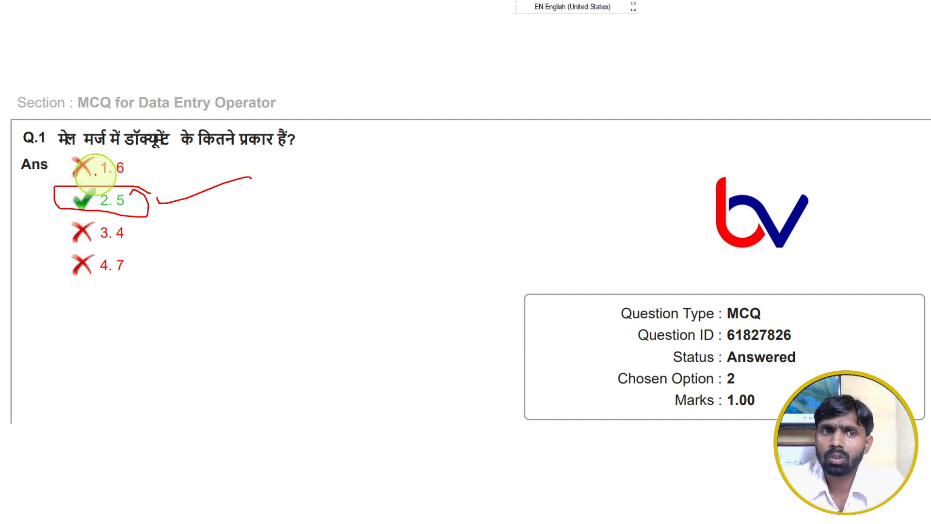
mouse_move(62, 151)
mouse_down()
mouse_move(281, 152)
mouse_move(242, 125)
mouse_move(141, 123)
mouse_up()
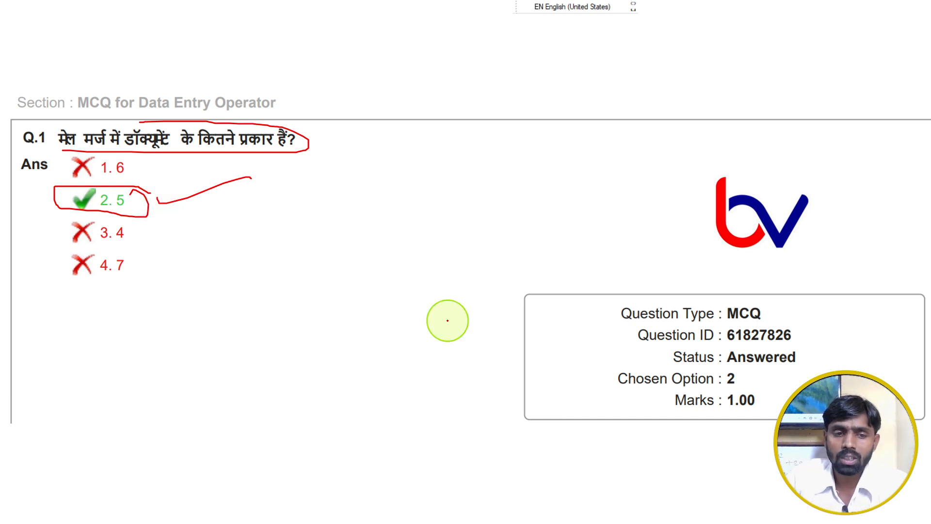
Switch to Document3 in Word and review the document types offered for starting a mail merge
key(Escape)
click(200, 509)
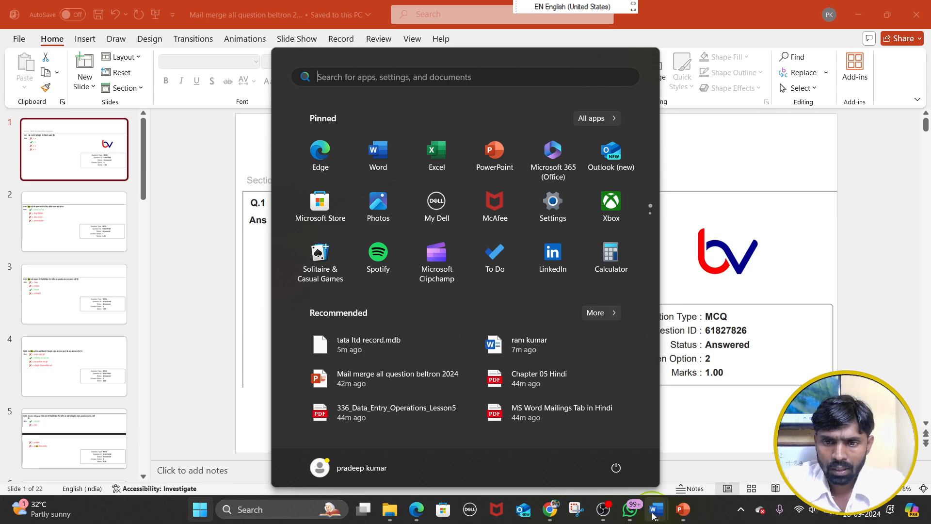
mouse_move(653, 515)
click(746, 441)
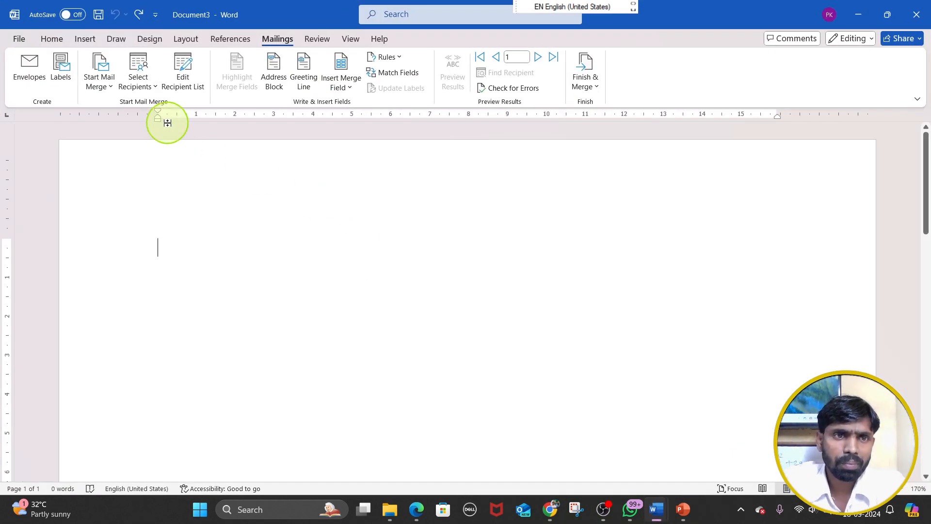
click(99, 82)
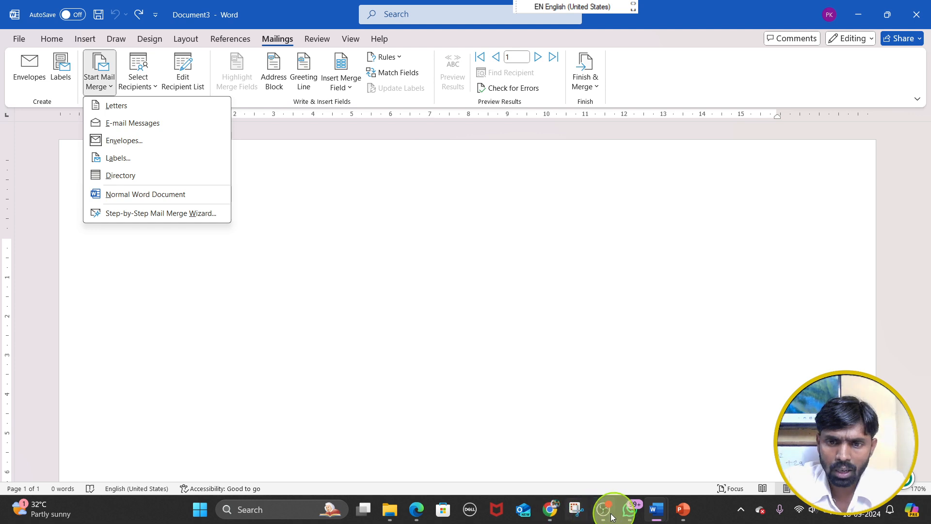
Return to the PowerPoint slide show, advance to question Q.40 and circle answer option 1 in red
click(683, 509)
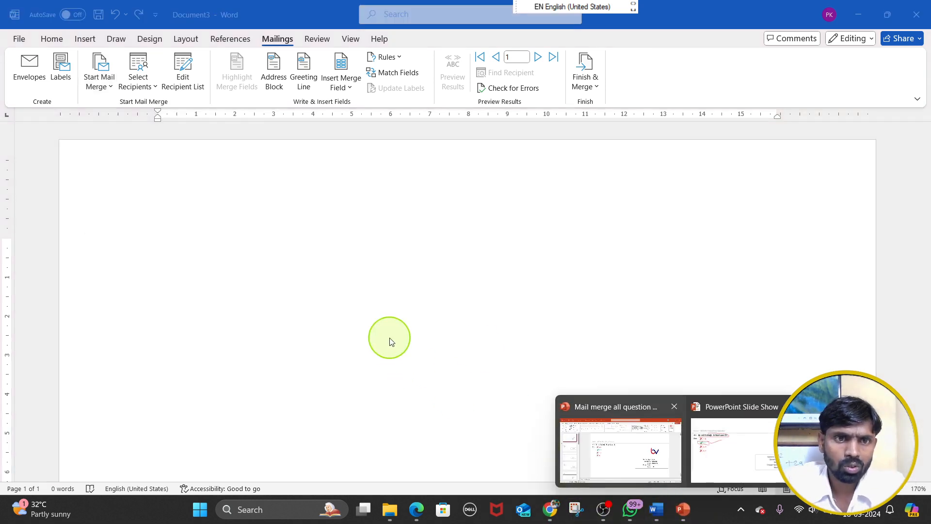
click(758, 437)
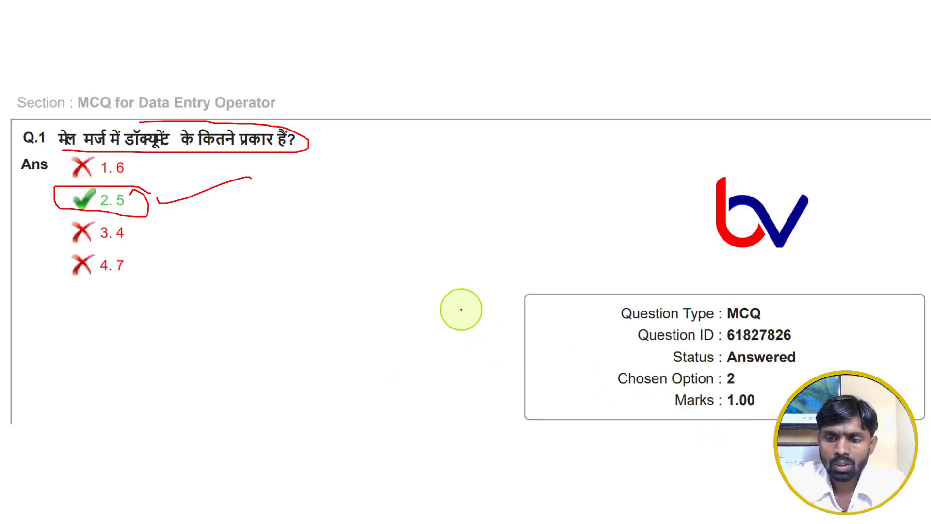
key(Right)
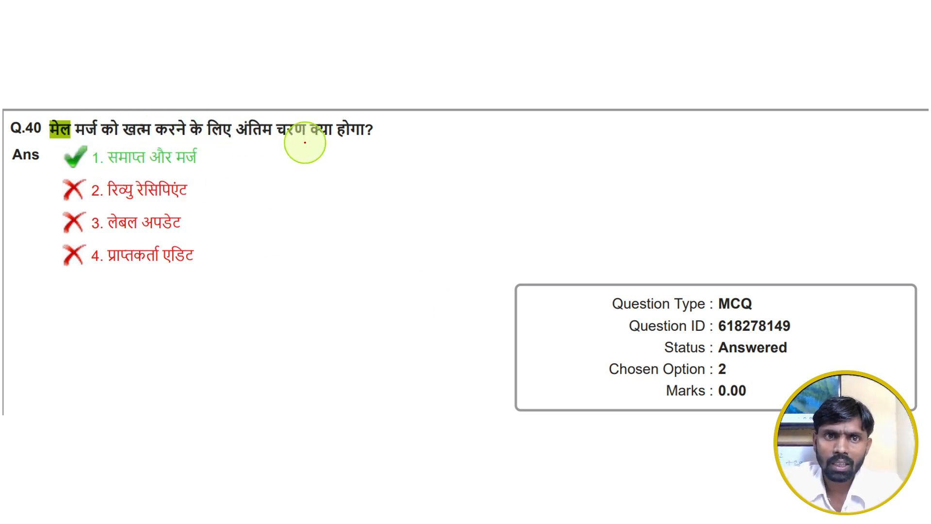
mouse_move(78, 148)
mouse_down()
mouse_move(68, 154)
mouse_move(129, 171)
mouse_move(199, 158)
mouse_move(143, 140)
mouse_move(73, 148)
mouse_up()
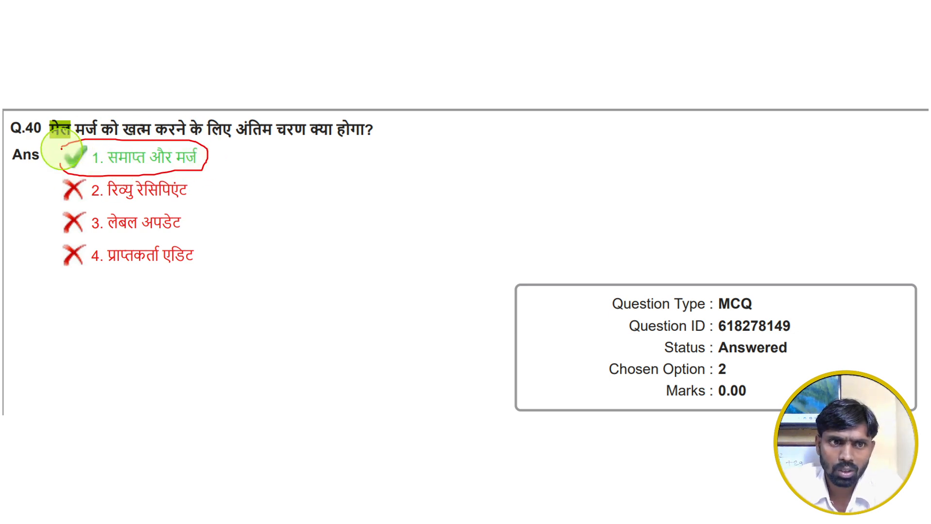
Switch to Document3 in Word and review the Finish & Merge choices as the closing step of a mail merge
key(alt+Tab)
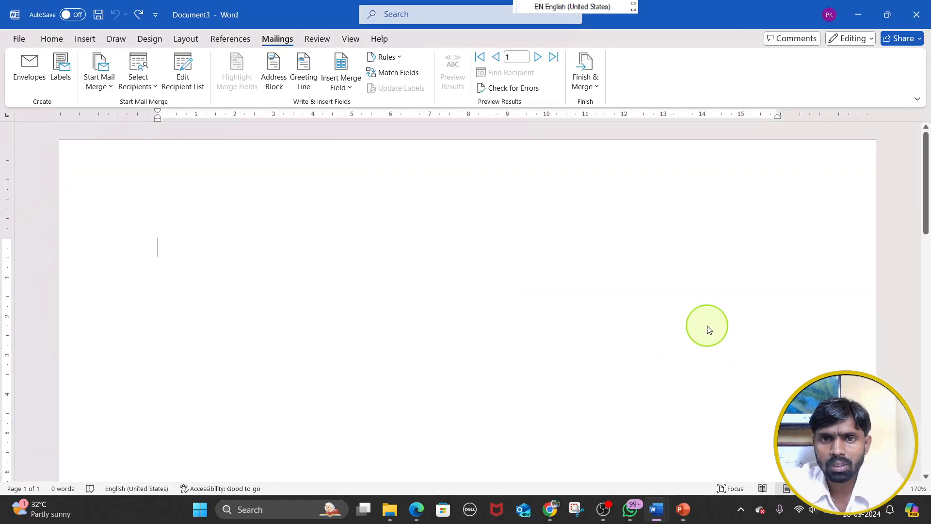
click(587, 78)
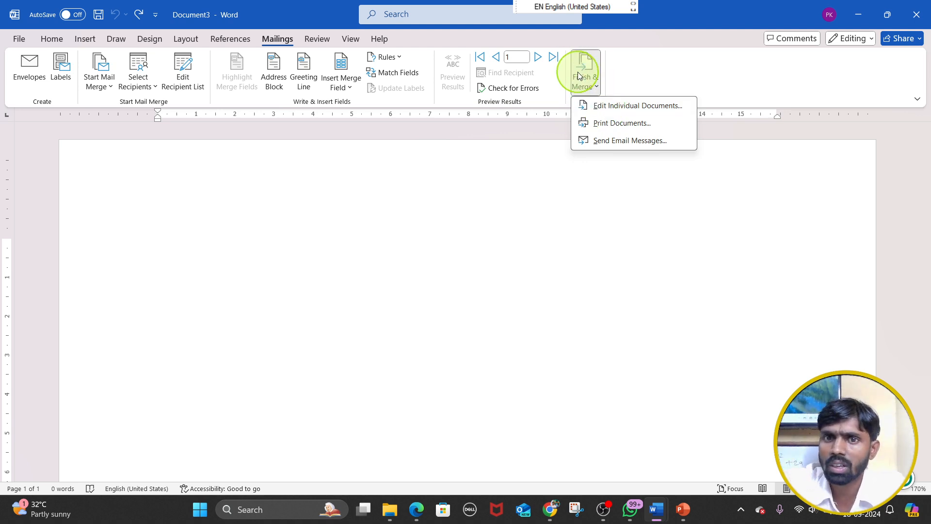
click(605, 205)
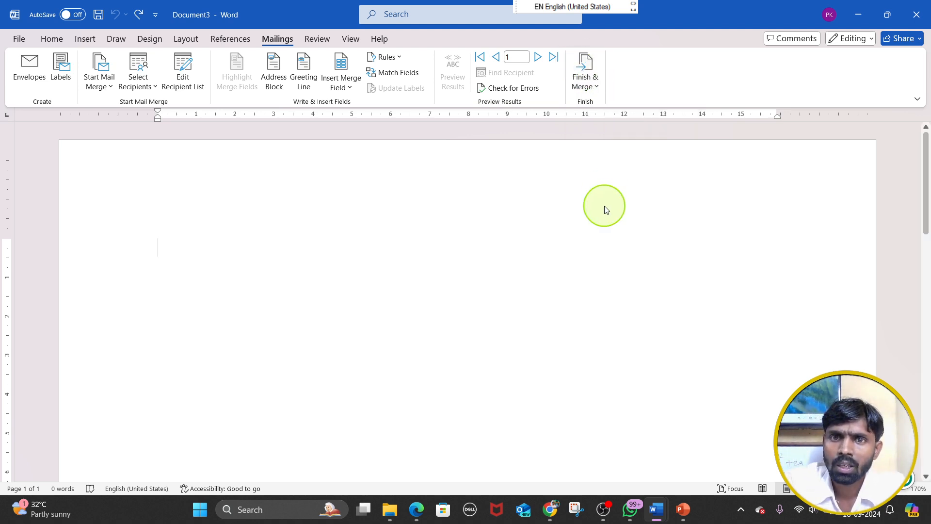
click(597, 86)
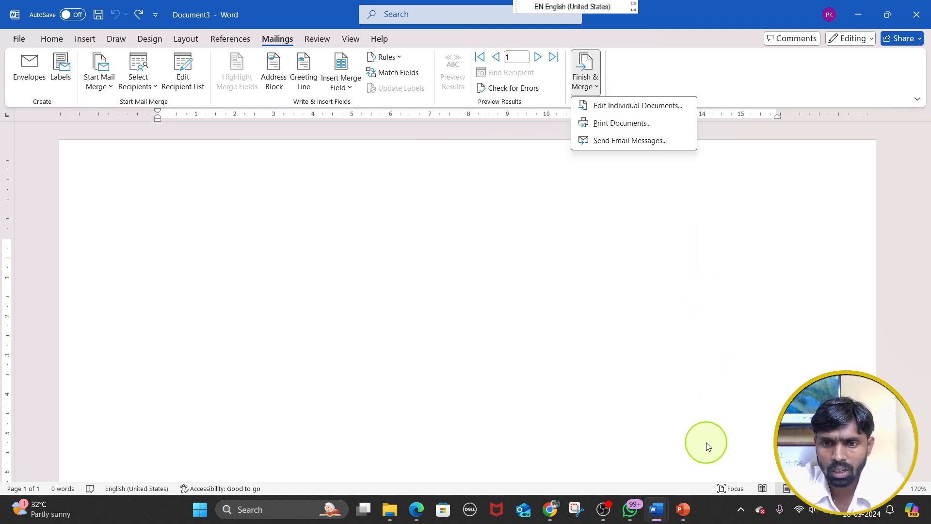
Return to the PowerPoint slide show, advance to question Q.52 and underline its question text with the red pen
mouse_move(605, 509)
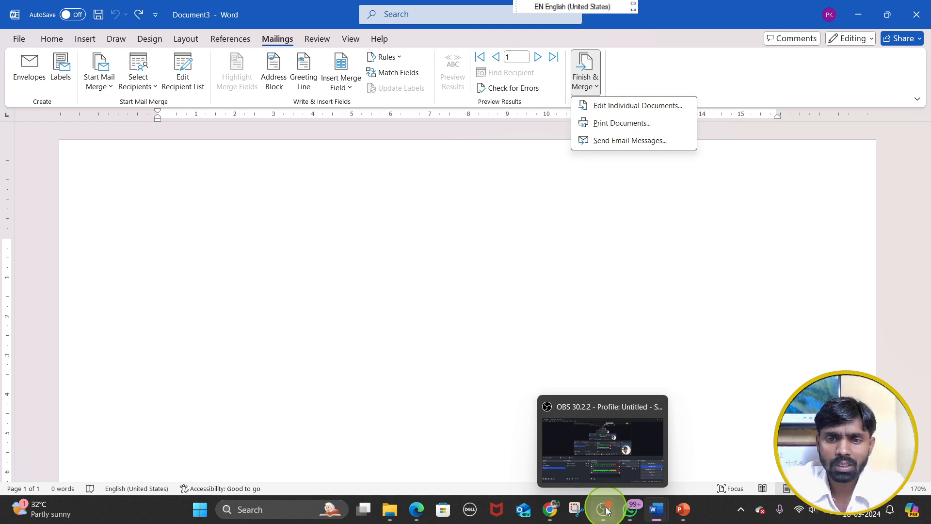
click(684, 508)
click(724, 459)
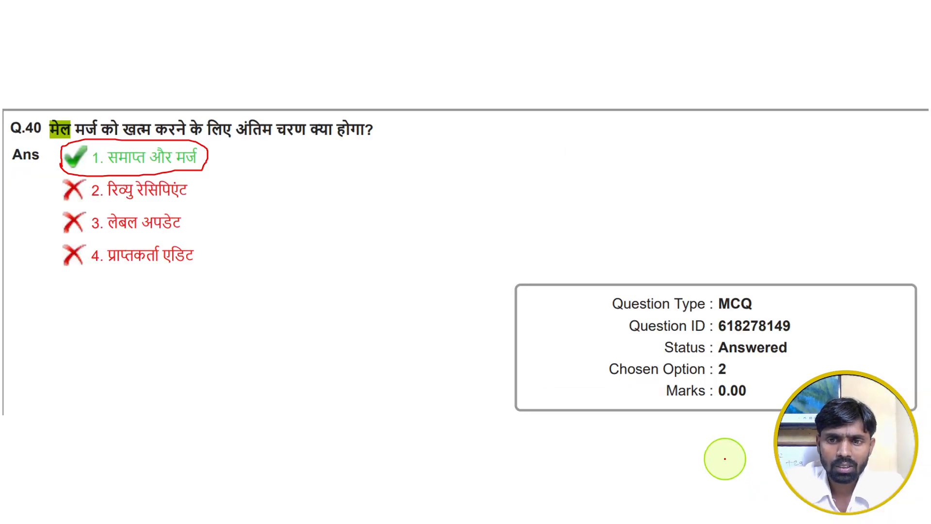
key(Right)
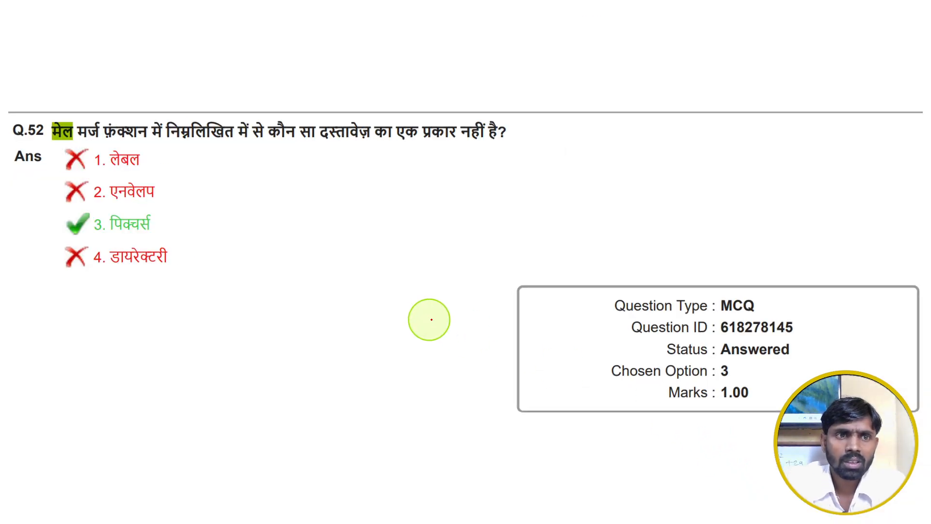
drag(62, 144, 190, 147)
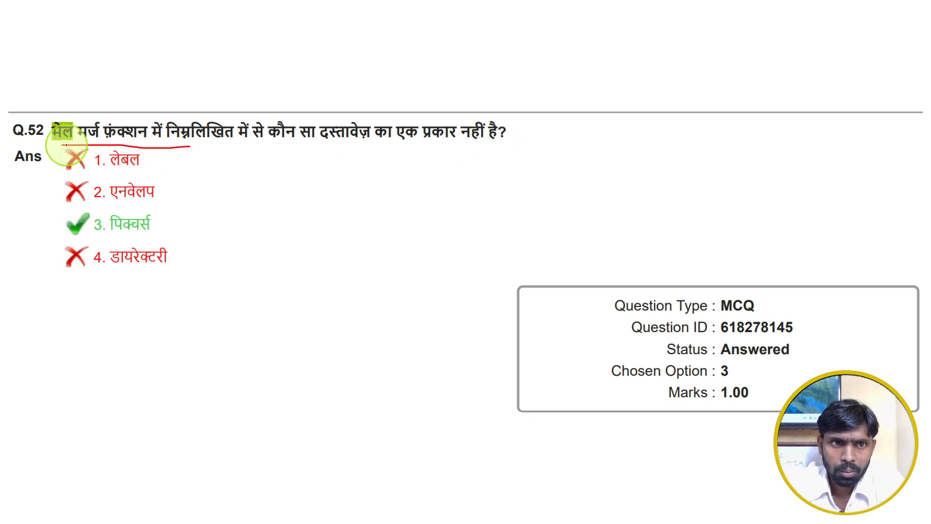
drag(61, 142, 457, 151)
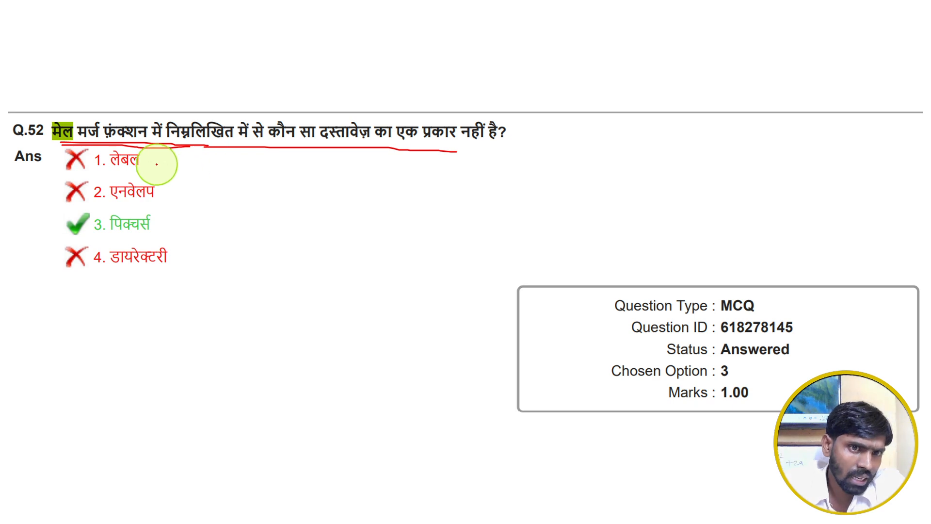
Tick answer options 1, 2 and 4 of question Q.52 with the red pen
drag(149, 160, 182, 154)
drag(170, 186, 196, 179)
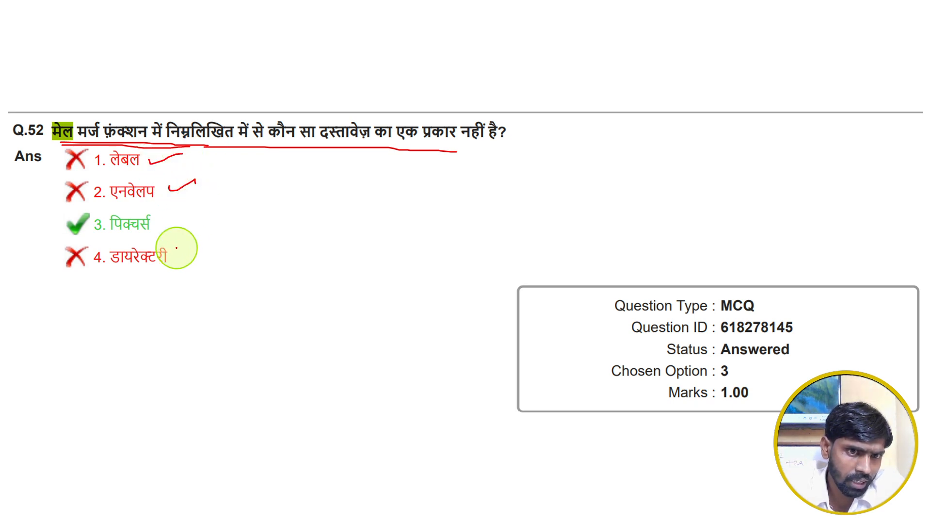
drag(174, 253, 204, 233)
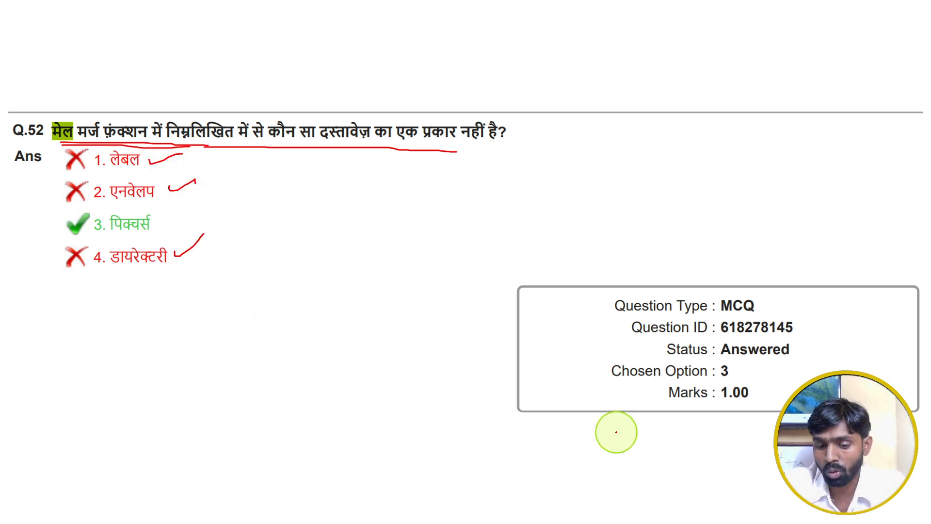
Switch to Document3 in Word and review the mail merge document types, including Envelopes, Labels and Directory
key(super)
mouse_move(651, 515)
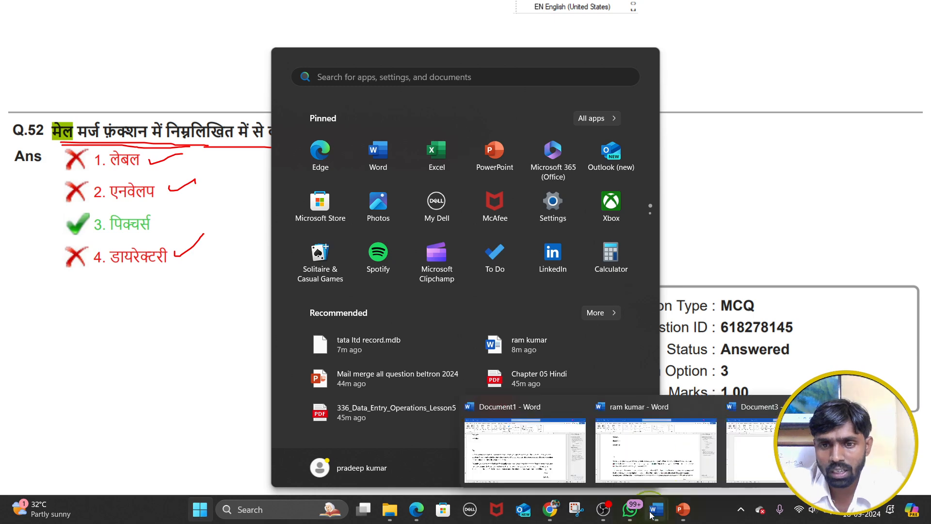
click(754, 446)
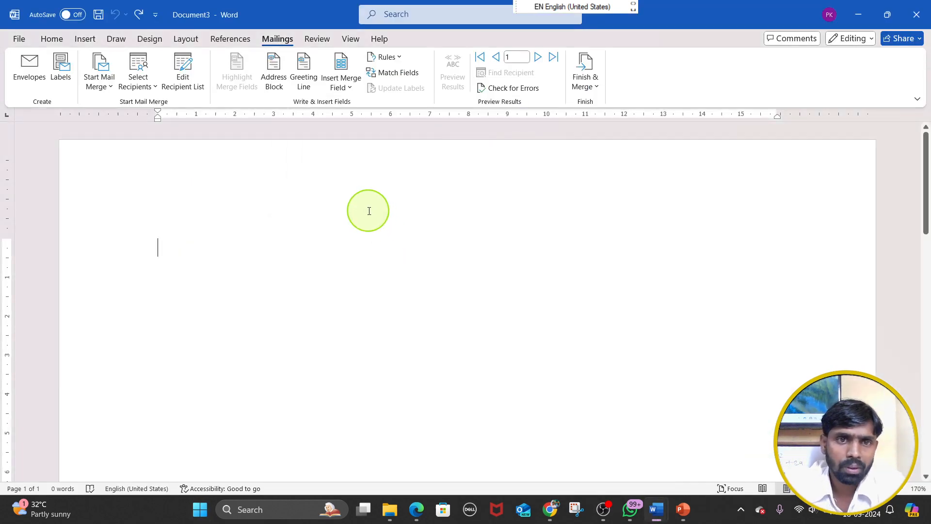
click(112, 81)
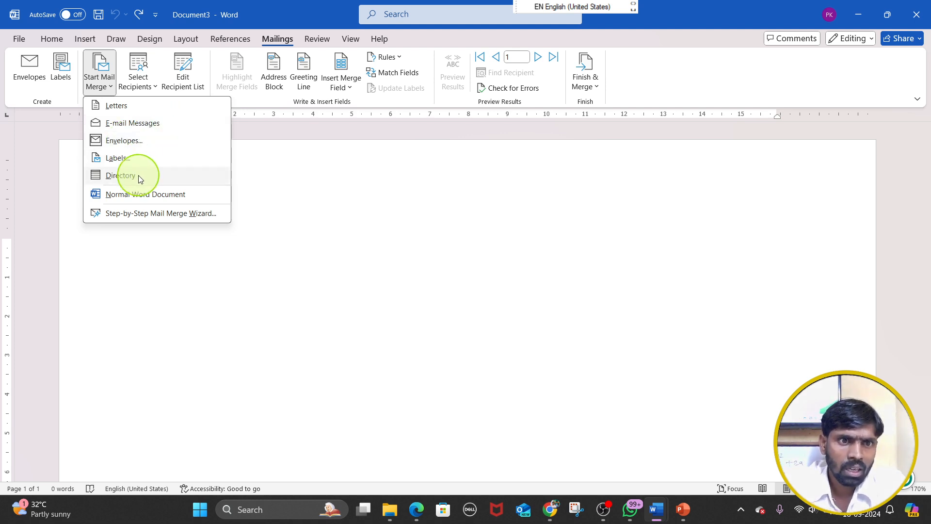
Return to the PowerPoint slide show, box answer option 3 of Q.52 in red and underline the end of its question text
mouse_move(673, 507)
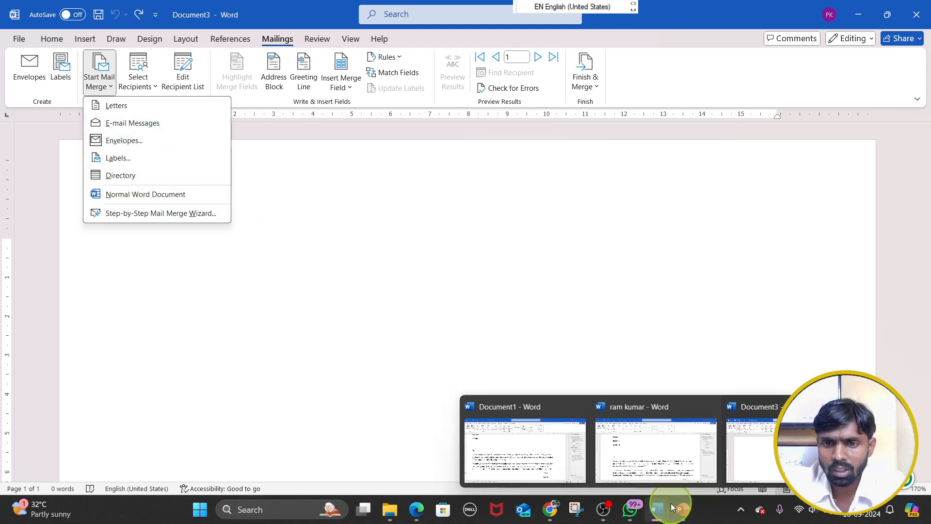
click(729, 440)
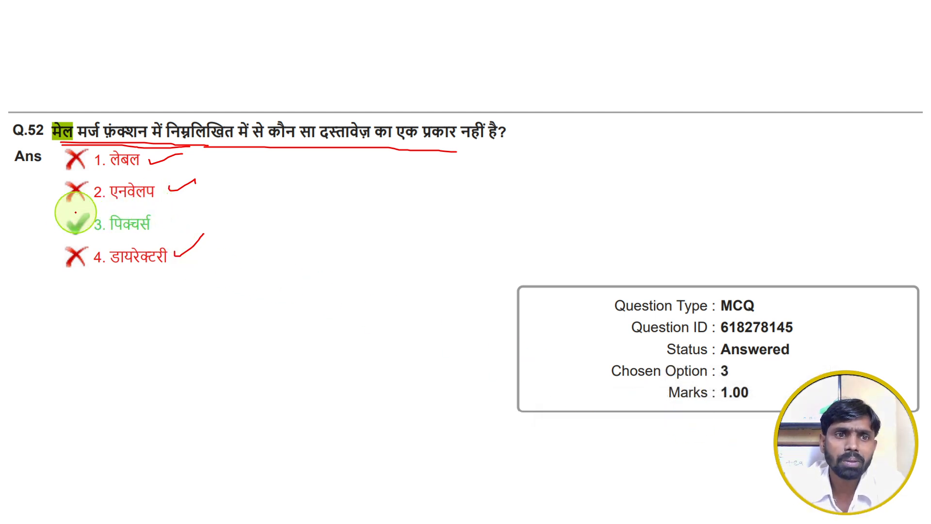
mouse_move(58, 209)
mouse_down()
mouse_move(191, 224)
mouse_move(96, 241)
mouse_move(74, 238)
mouse_move(71, 209)
mouse_up()
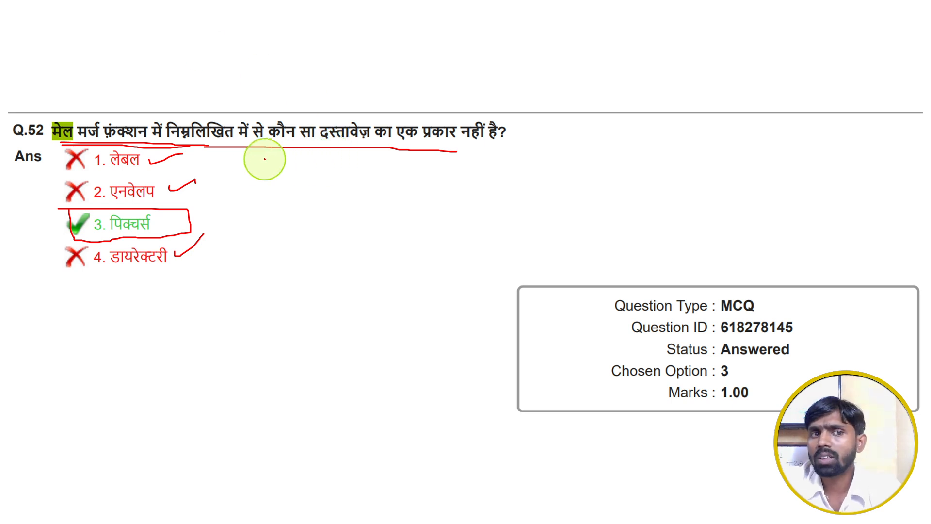
drag(381, 142, 469, 144)
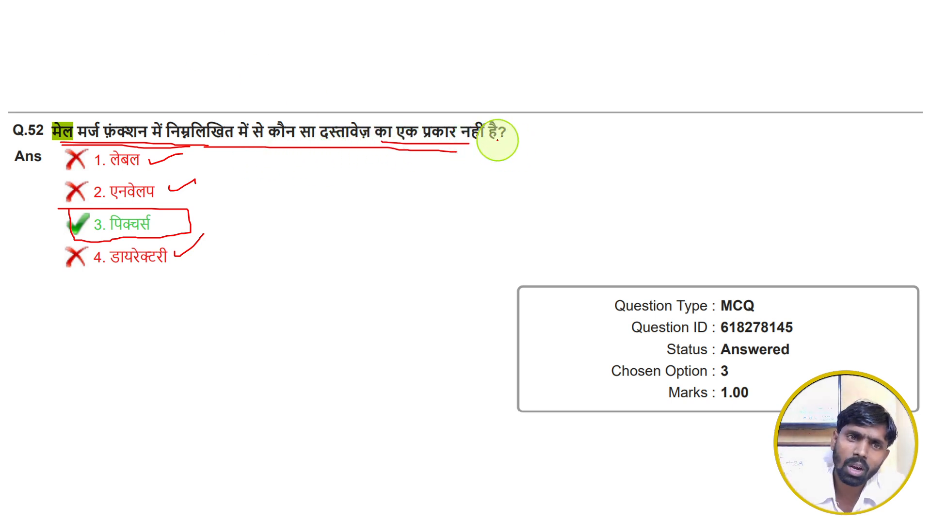
Advance to question Q.20 and underline its first word and the setup wizard phrase in red
key(Right)
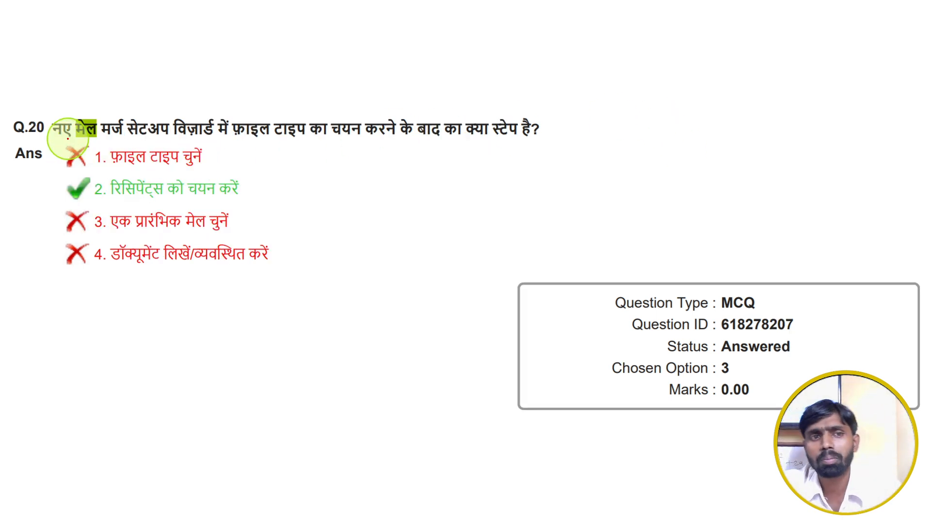
drag(58, 139, 106, 138)
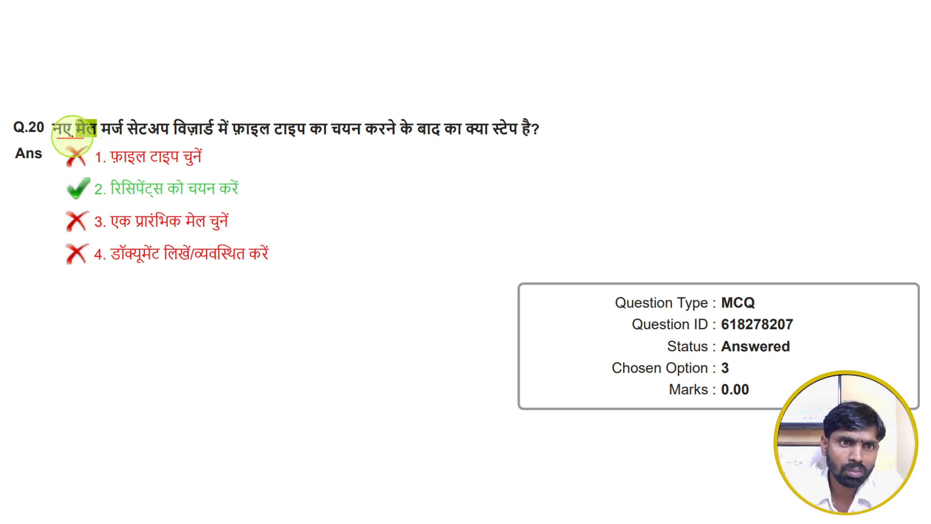
drag(149, 138, 224, 139)
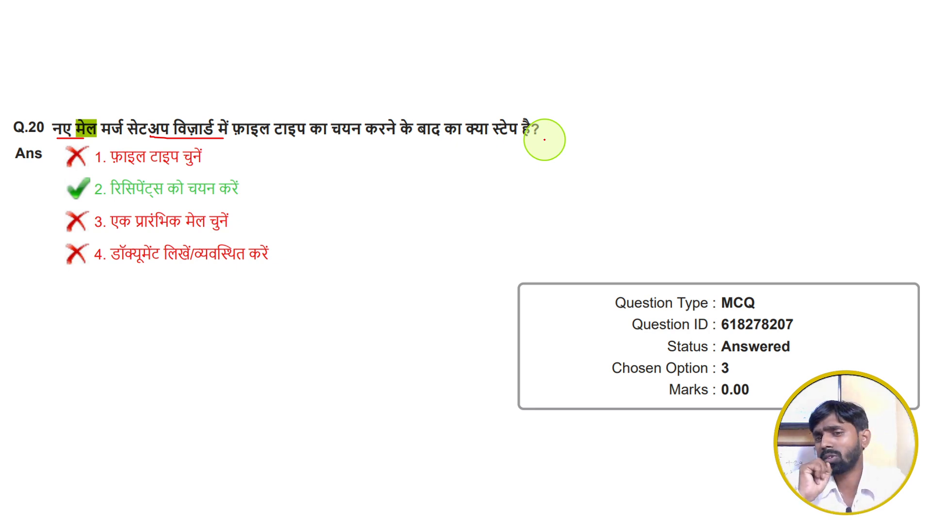
Switch to Document3 in Word, view the recipient source choices and set the mail merge document type to Letters
key(super)
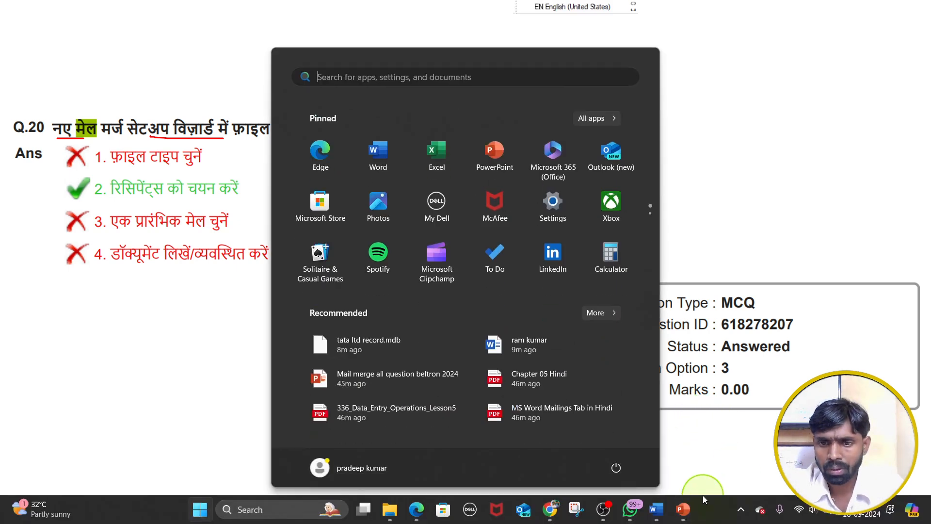
mouse_move(662, 511)
click(747, 451)
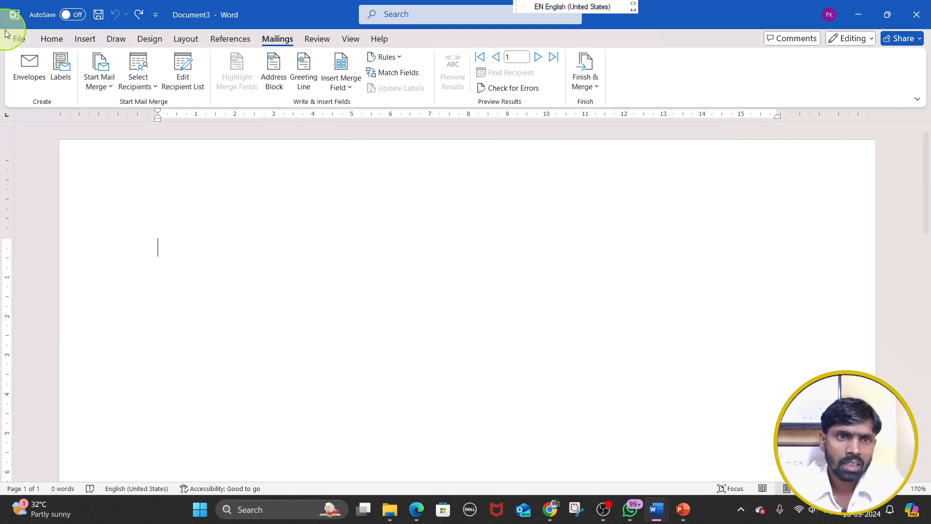
click(138, 79)
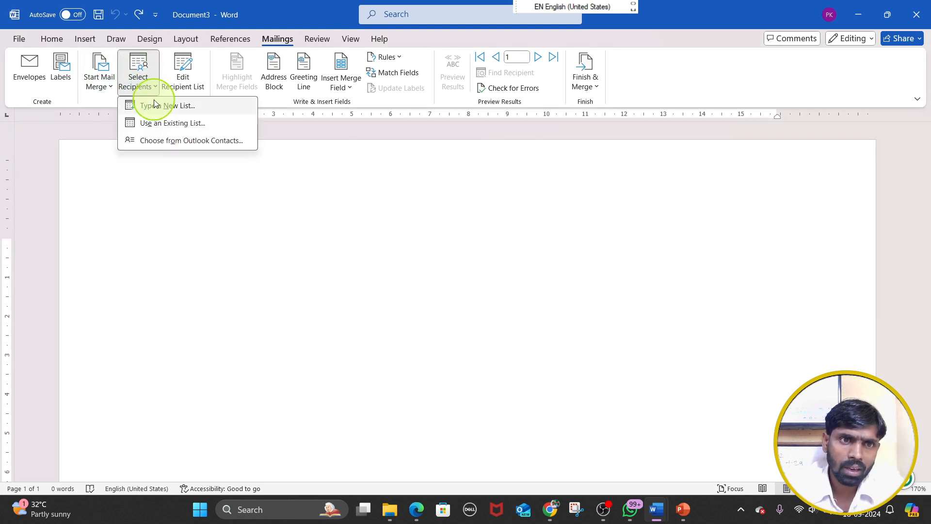
click(99, 82)
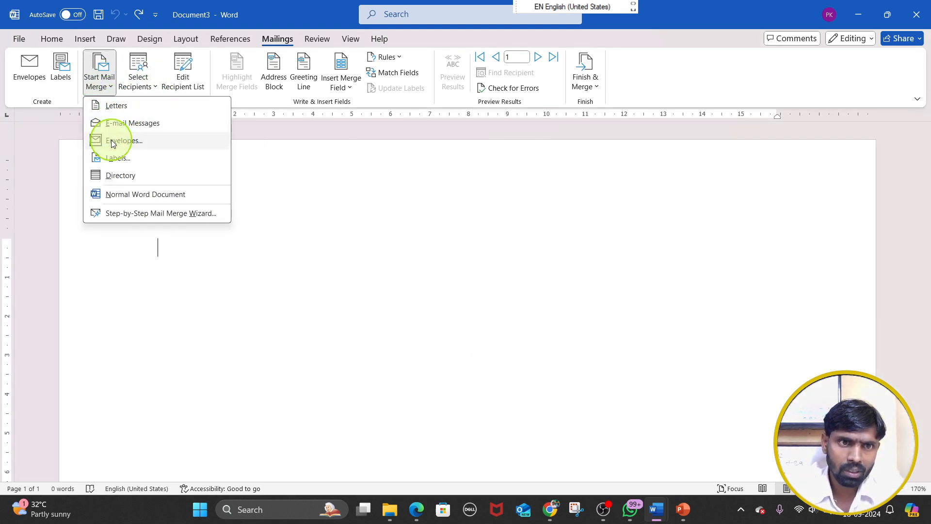
click(116, 106)
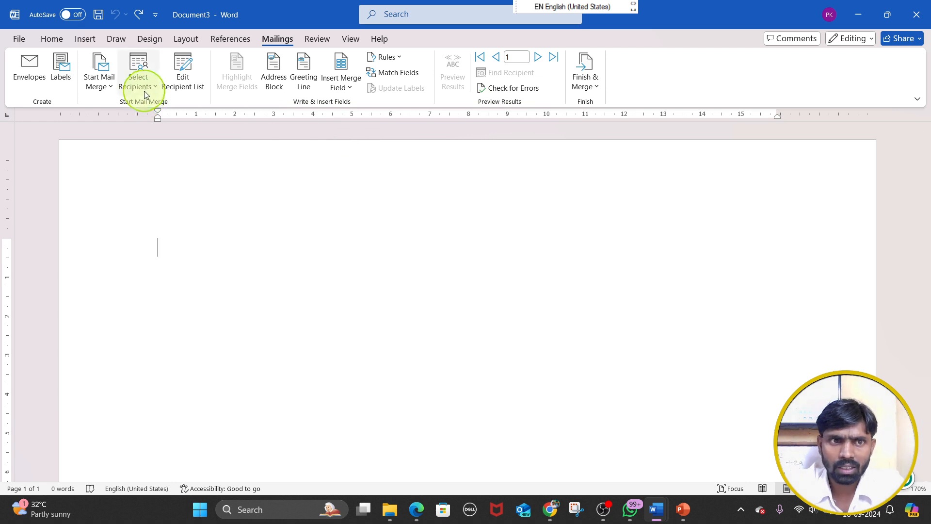
Open the Step-by-Step Mail Merge Wizard and go back from the recipients stage to the Select starting document stage
click(141, 82)
click(102, 82)
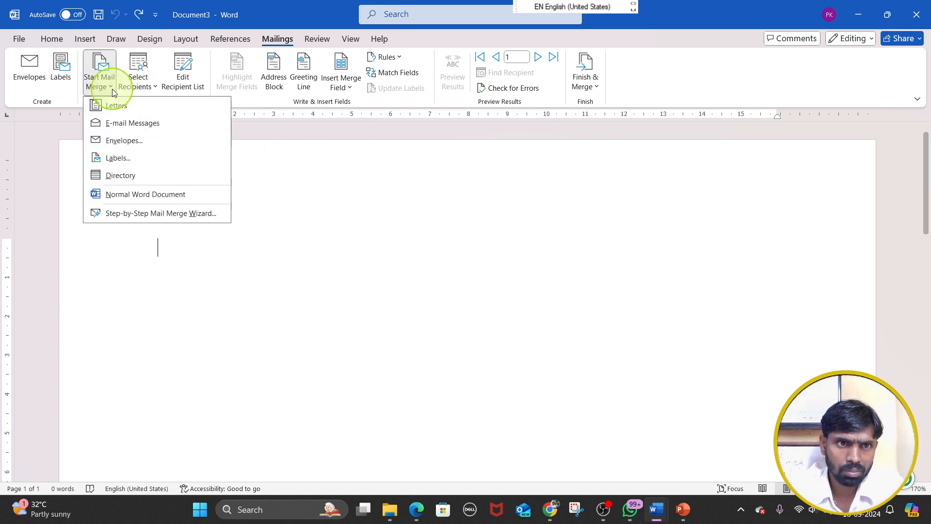
click(150, 214)
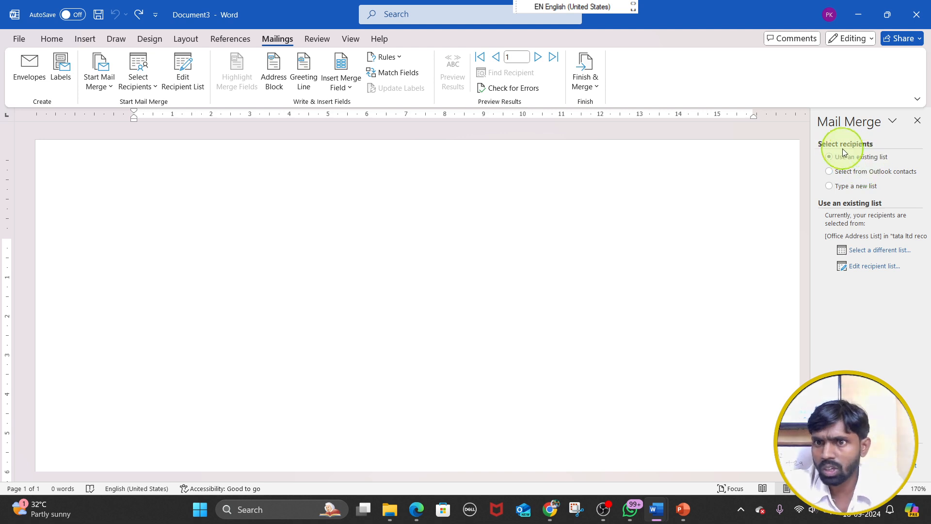
click(100, 81)
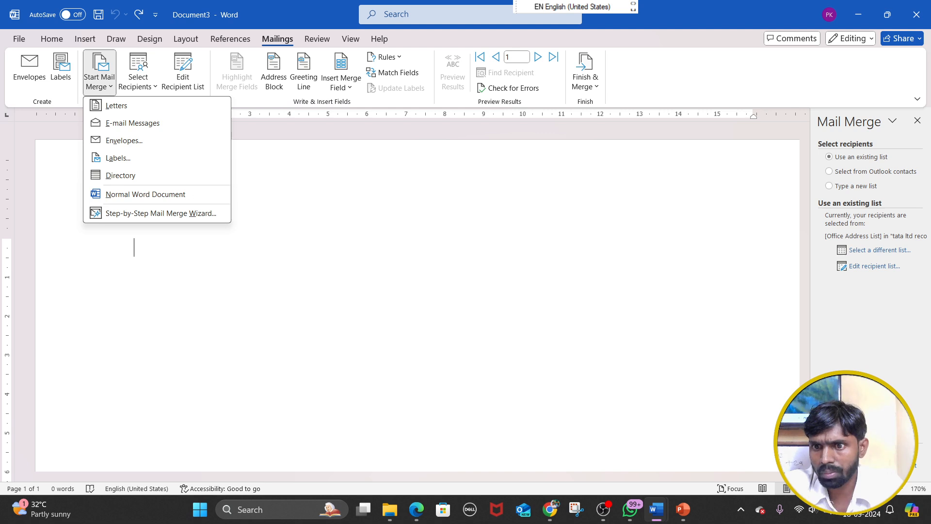
click(875, 465)
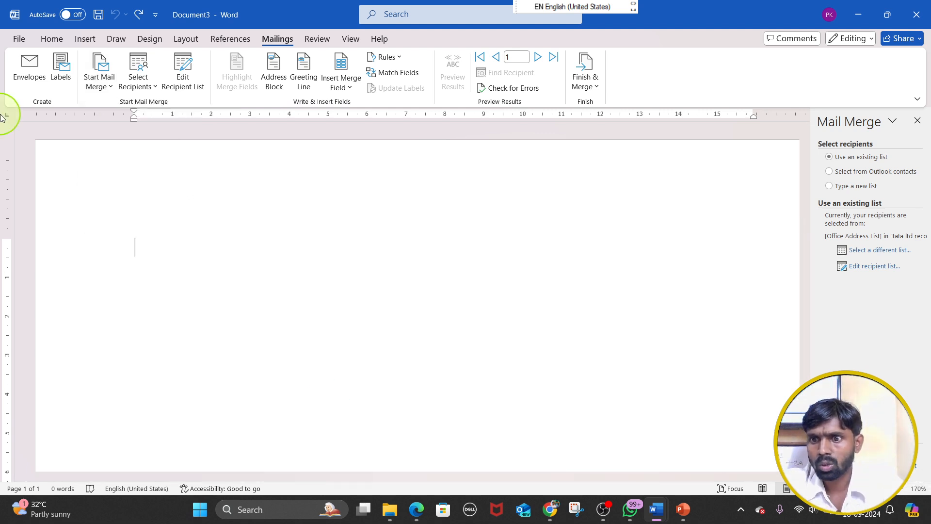
click(877, 466)
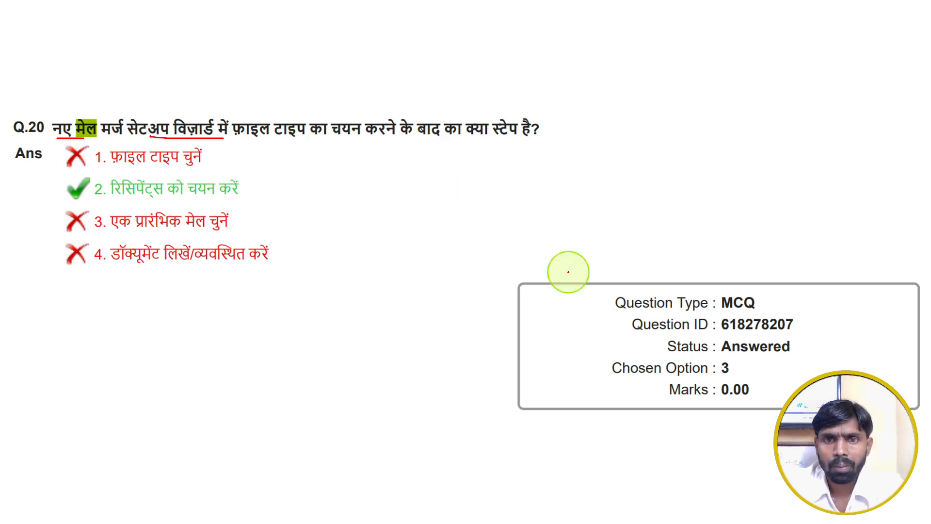
Switch from the slide show to Document3, compare the Start Mail Merge and Select Recipients choices, and return to the PowerPoint slide show
key(super)
mouse_move(682, 509)
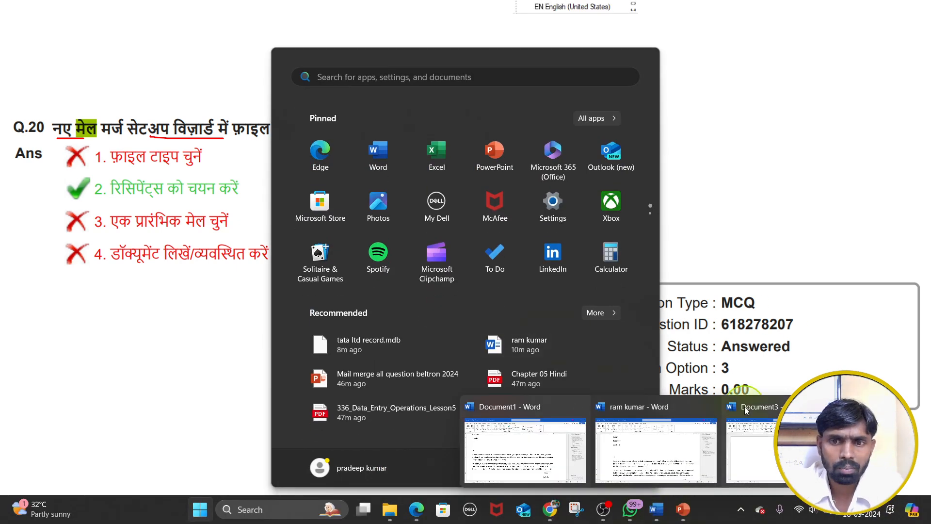
click(753, 449)
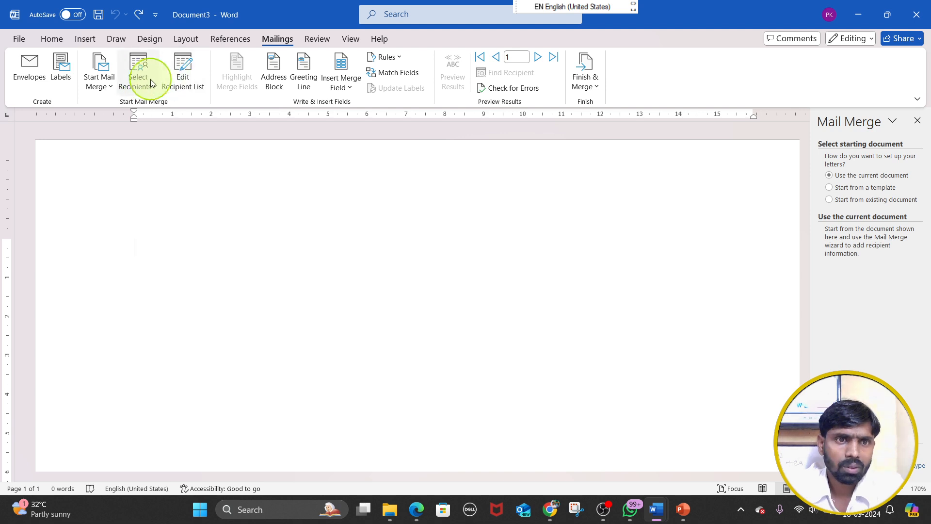
click(111, 82)
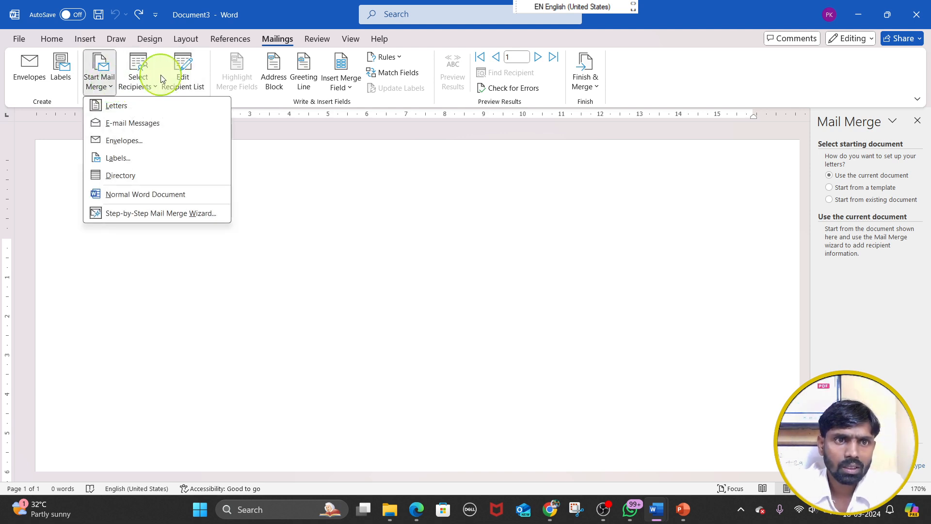
click(147, 79)
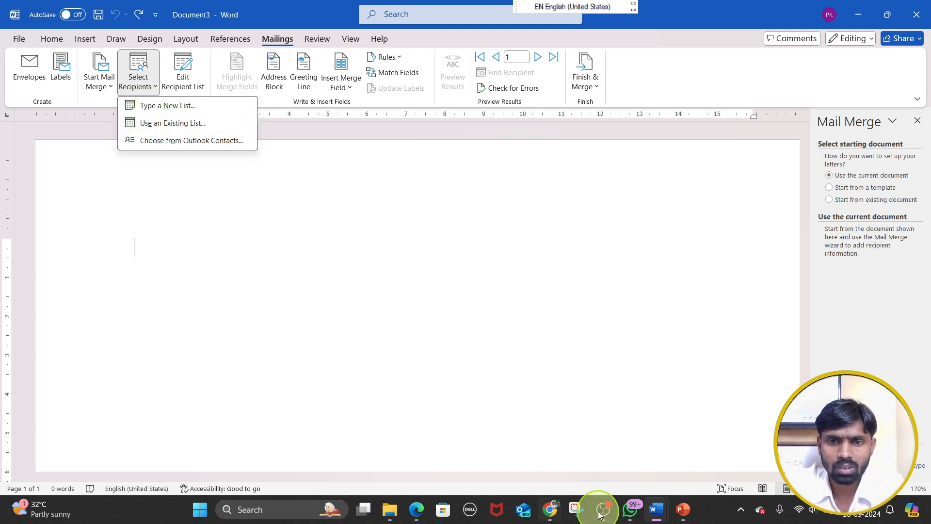
click(684, 509)
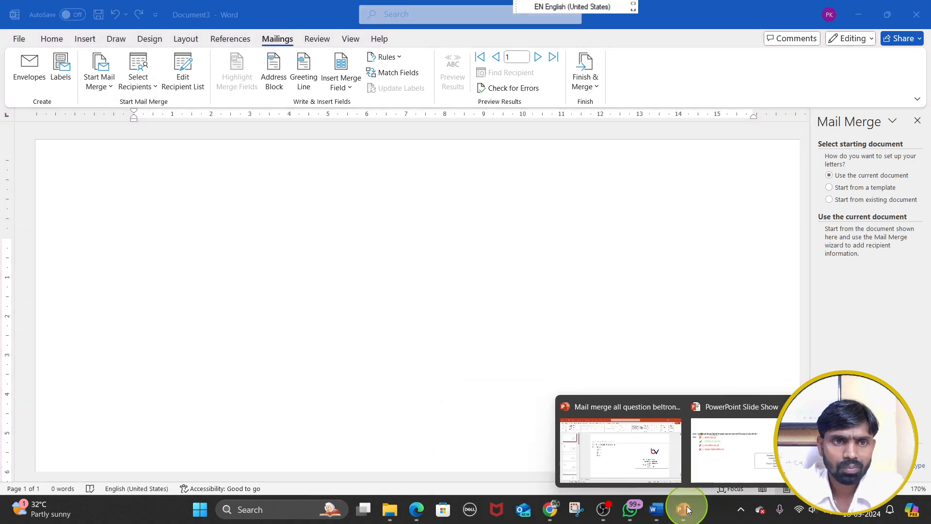
click(704, 442)
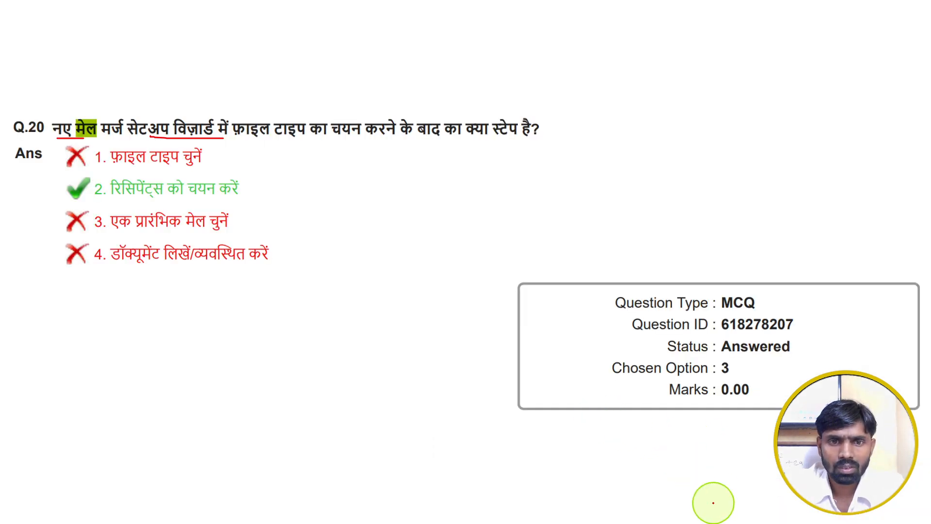
Switch to Document3 in Word, review the Select Recipients choices and advance the mail merge wizard to its Select recipients stage
key(super)
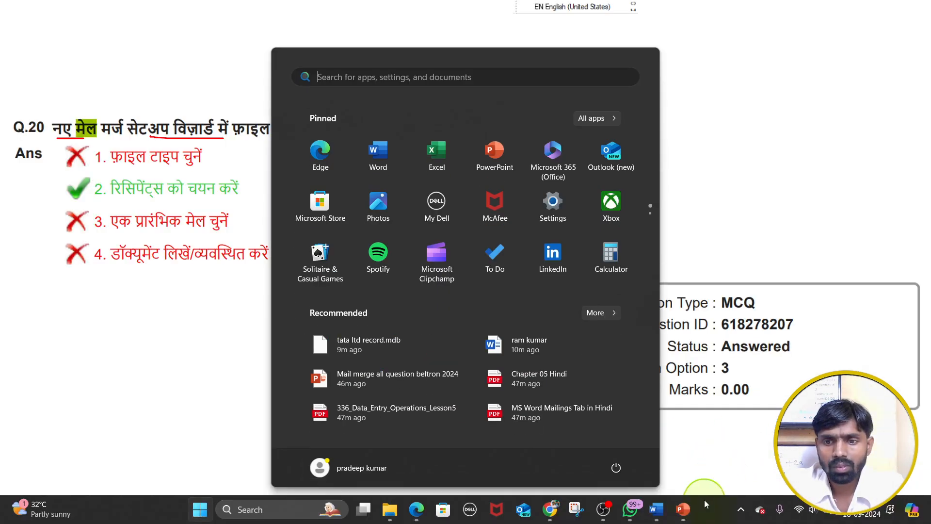
mouse_move(662, 507)
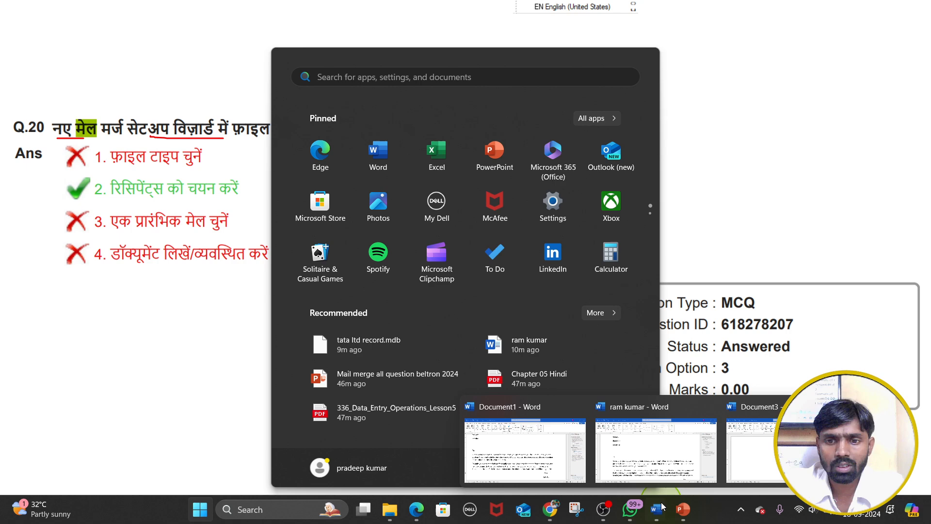
click(752, 436)
click(145, 86)
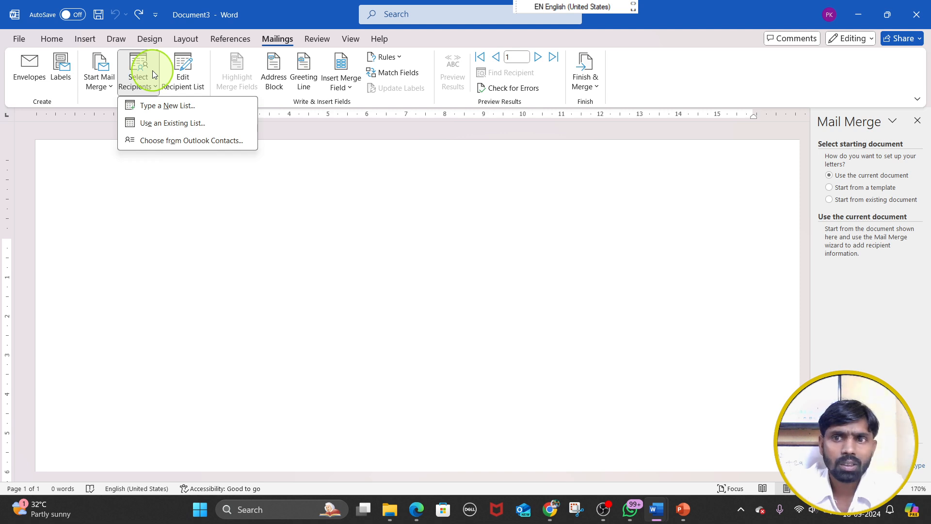
click(768, 331)
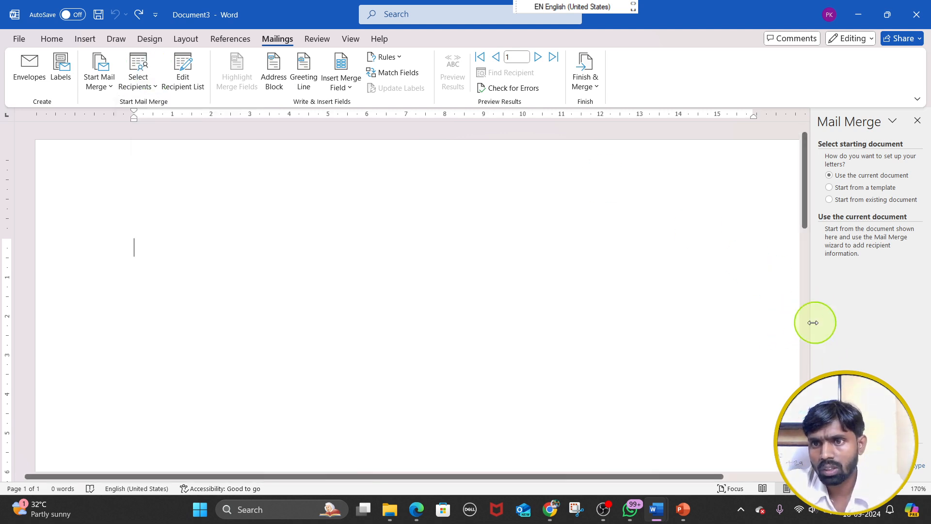
click(897, 471)
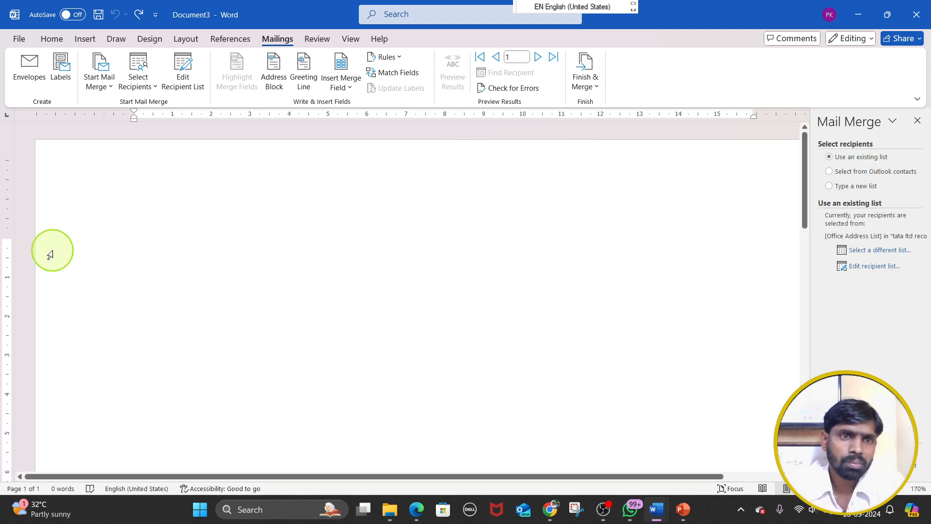
Close the Mail Merge wizard, return to the PowerPoint slide show and circle the question text of Q.20 in red
click(917, 121)
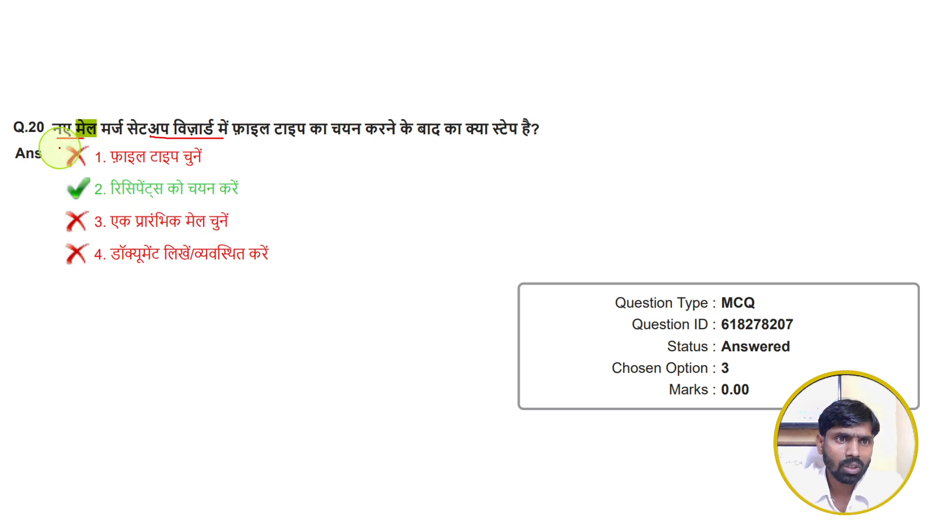
mouse_move(60, 141)
mouse_down()
mouse_move(557, 139)
mouse_move(557, 118)
mouse_move(293, 89)
mouse_move(58, 94)
mouse_move(60, 145)
mouse_up()
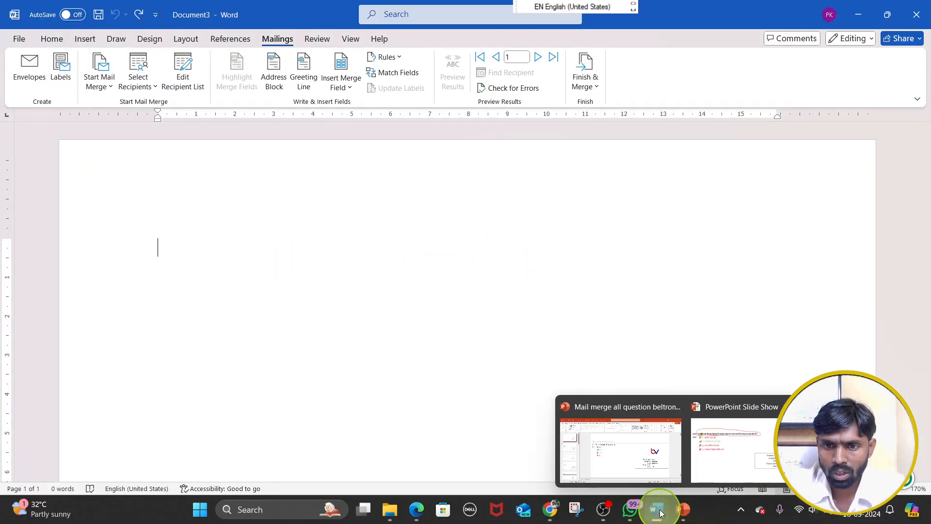
Open the Step-by-Step Mail Merge Wizard, go back to Select document type, and advance through Select starting document to the Select recipients stage
click(99, 73)
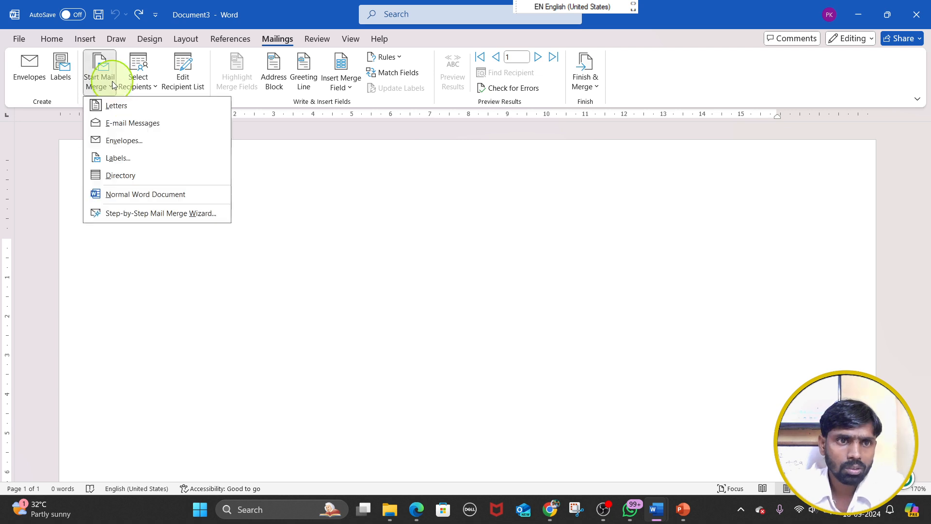
click(156, 212)
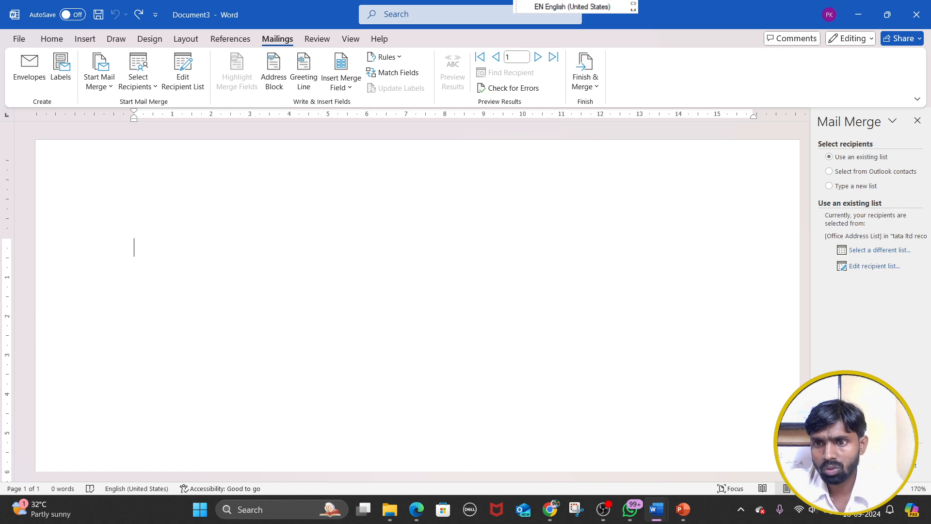
click(873, 465)
click(872, 466)
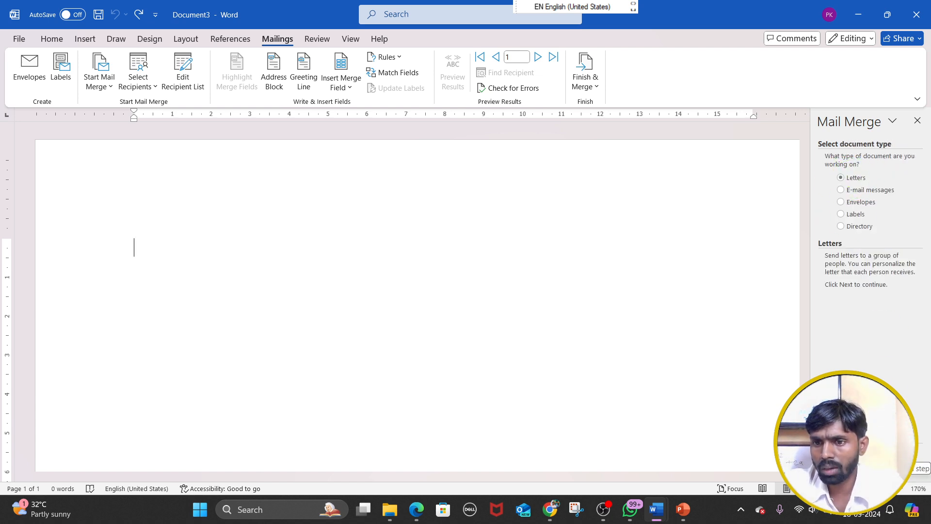
click(873, 453)
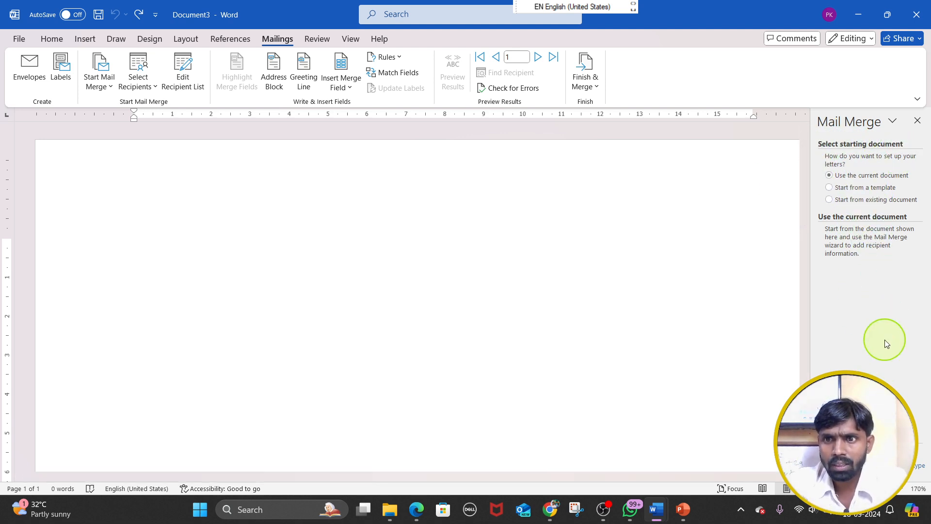
click(863, 453)
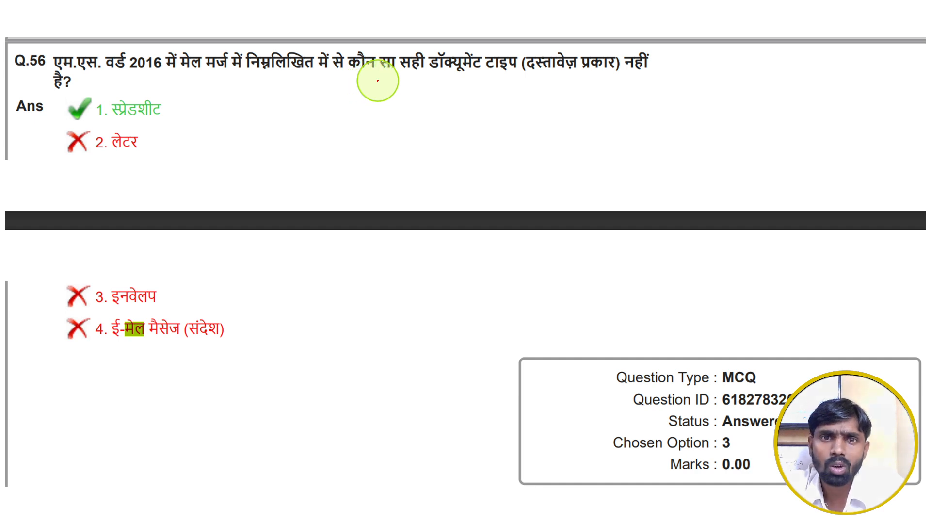
Underline the Q.56 question text in red, tick options 2, 3 and 4, and circle option 1 as the answer
drag(381, 79, 664, 77)
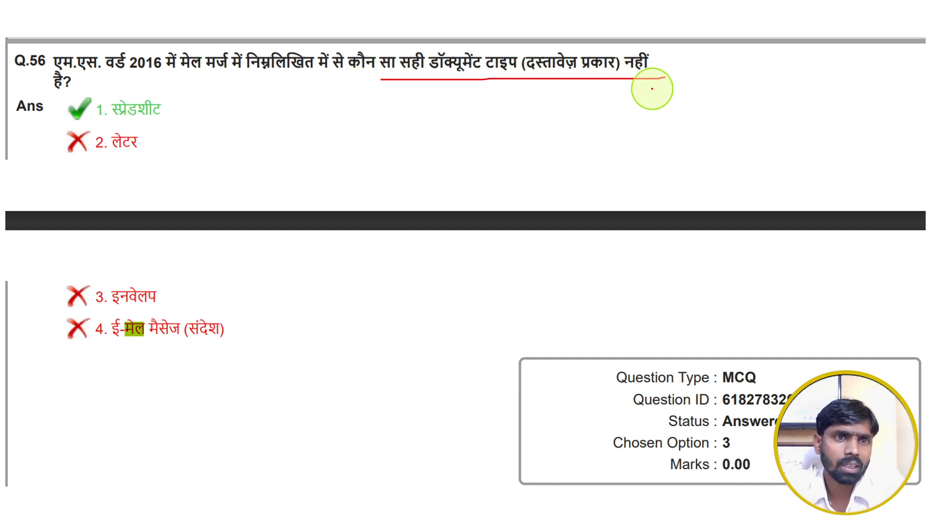
drag(142, 143, 193, 124)
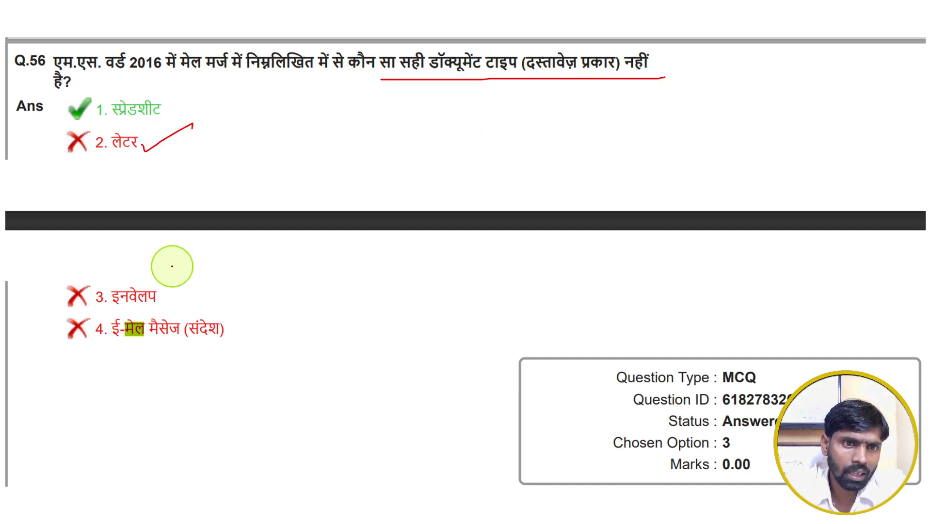
drag(173, 289, 231, 263)
drag(241, 325, 332, 296)
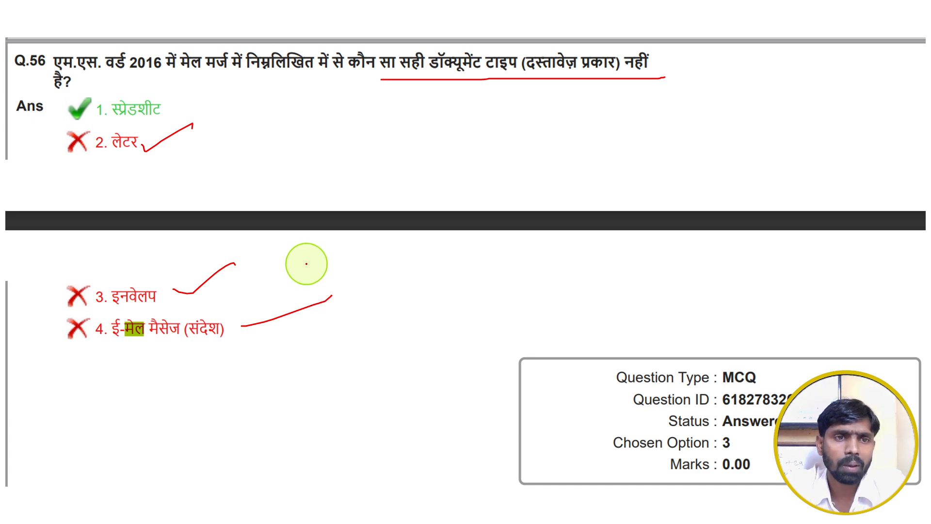
mouse_move(180, 104)
mouse_down()
mouse_move(73, 80)
mouse_move(65, 114)
mouse_move(170, 118)
mouse_up()
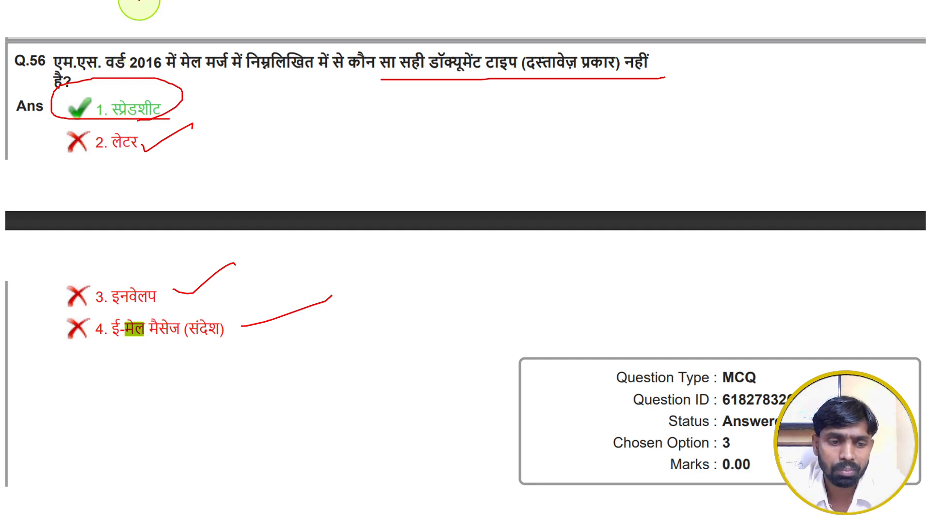
Switch to Document3 in Word, review the Start Mail Merge document types, and return to the PowerPoint slide show
key(super)
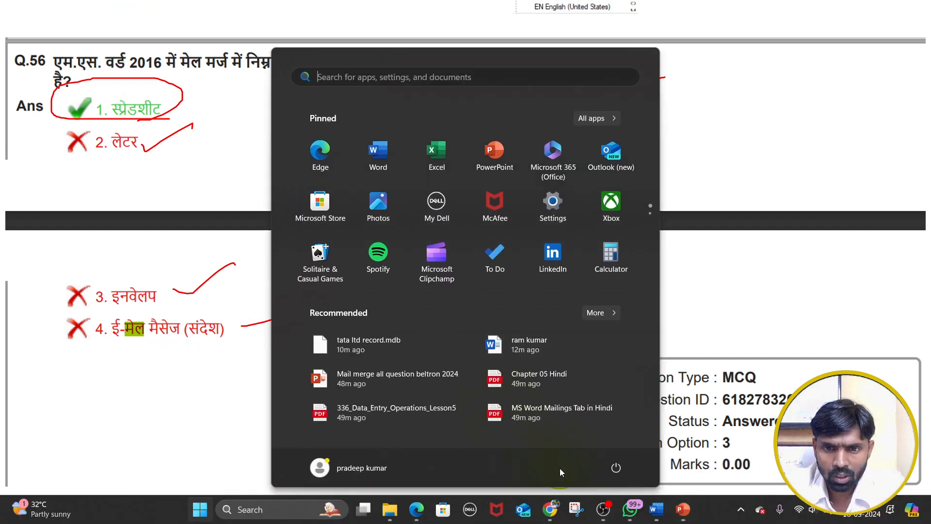
mouse_move(680, 511)
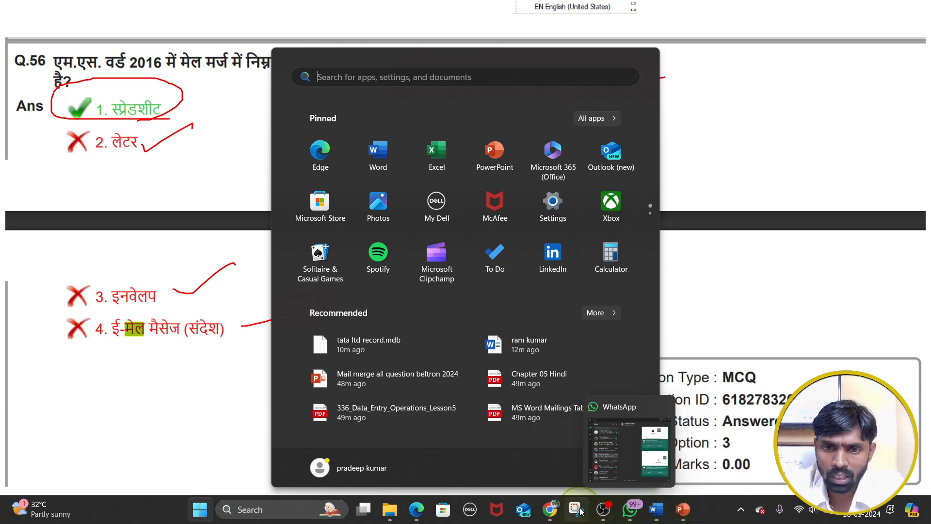
click(506, 448)
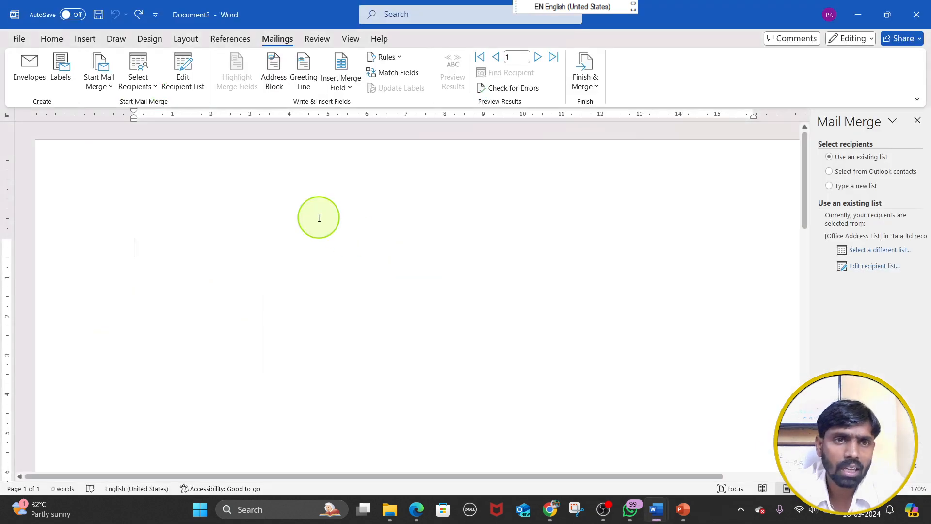
click(99, 80)
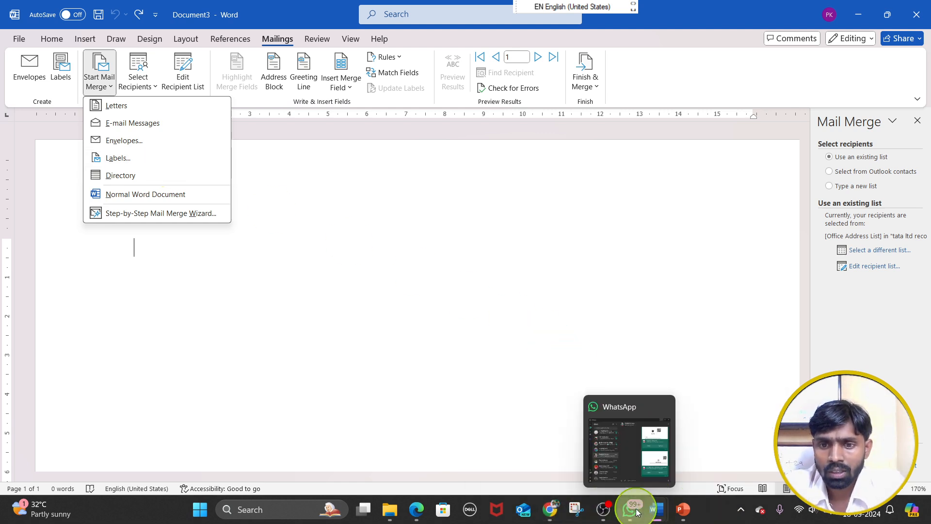
mouse_move(670, 515)
click(728, 457)
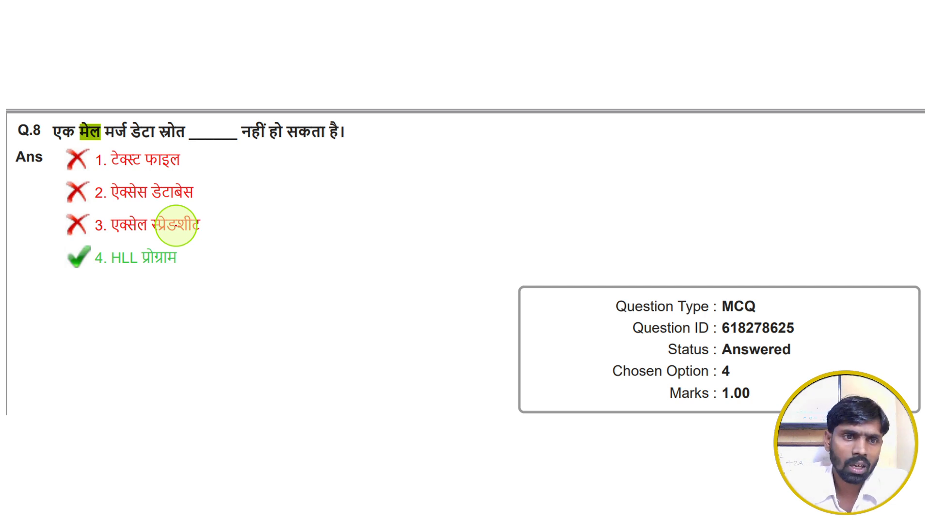
Tick options 1, 2 and 3 of Q.8 in red and outline option 4, the HLL program answer
drag(189, 160, 233, 151)
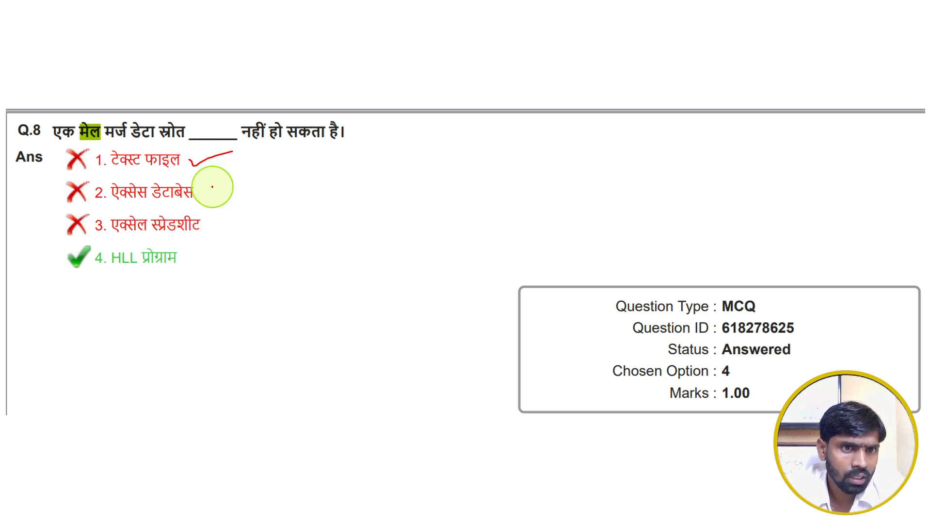
drag(212, 192, 247, 178)
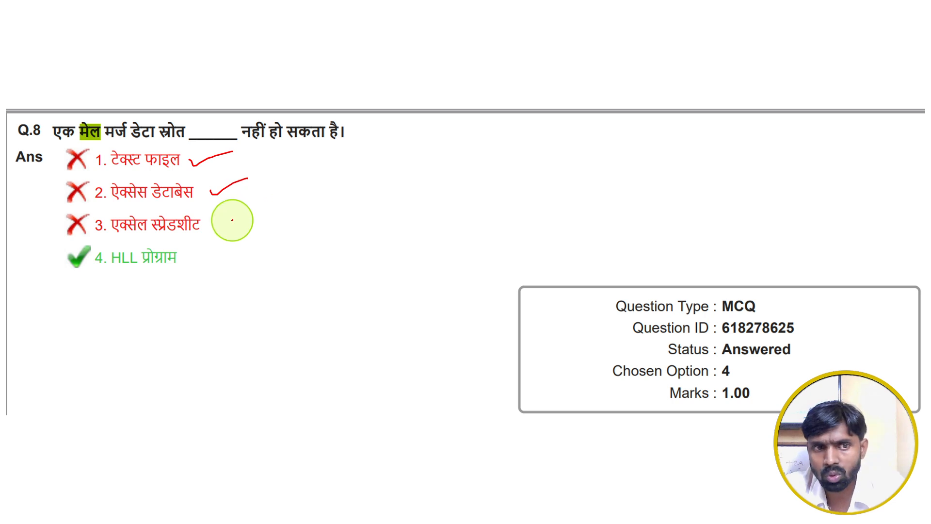
drag(212, 223, 253, 198)
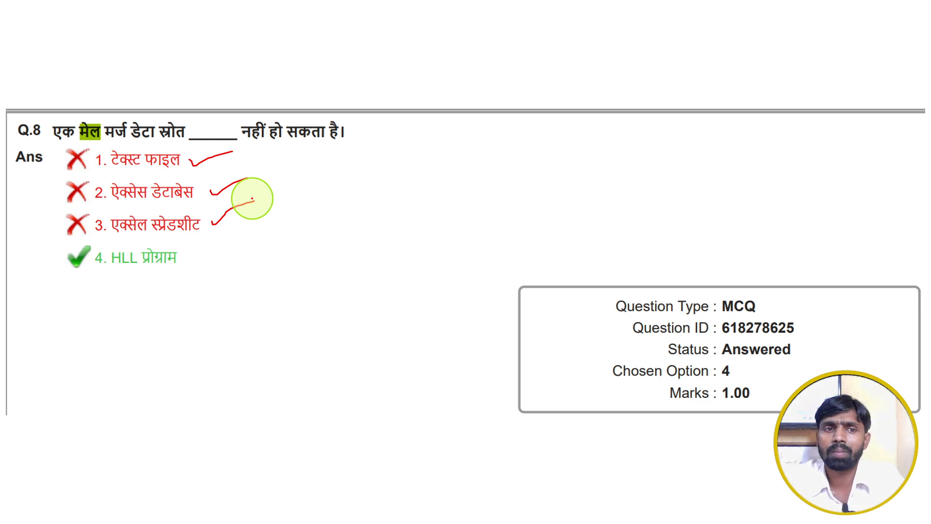
mouse_move(79, 244)
mouse_down()
mouse_move(207, 246)
mouse_move(50, 289)
mouse_move(67, 244)
mouse_up()
Switch to Document3 in Word, review the Select Recipients choices as mail merge data sources, and return to the PowerPoint slide show
key(super)
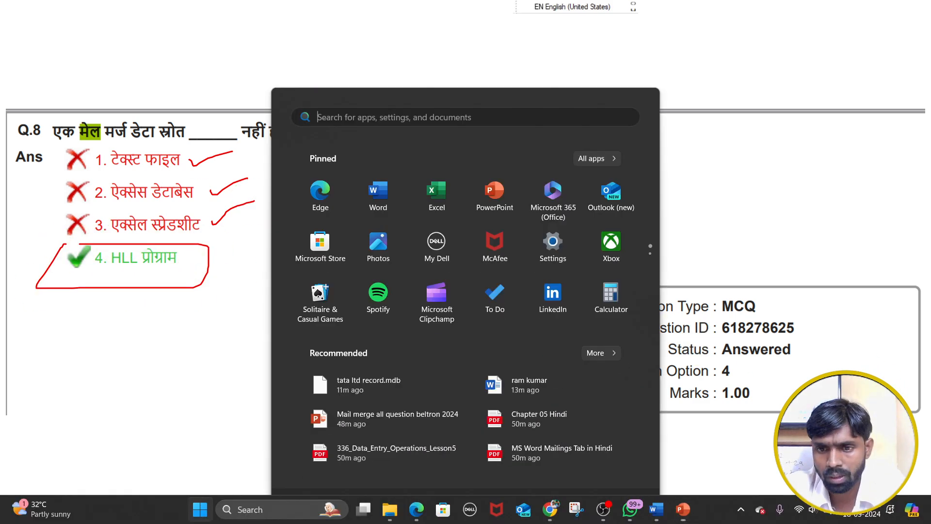
mouse_move(656, 509)
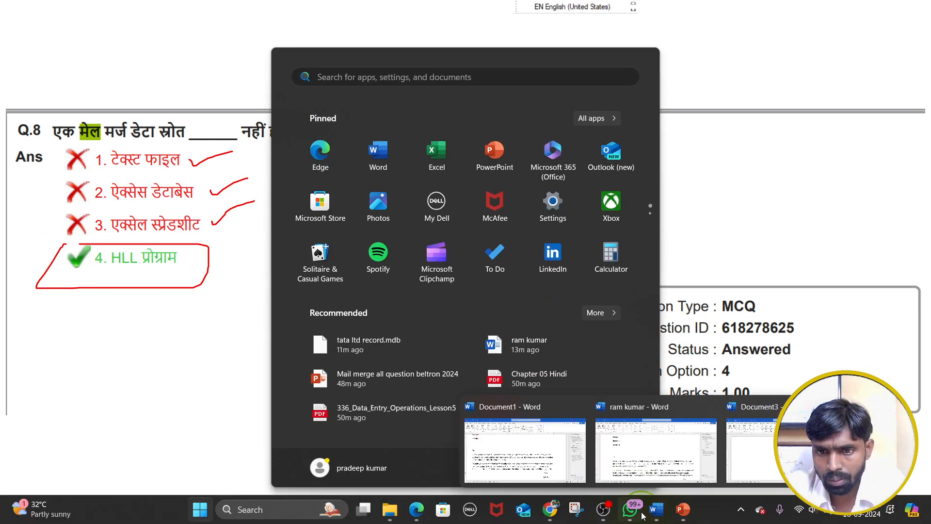
click(748, 462)
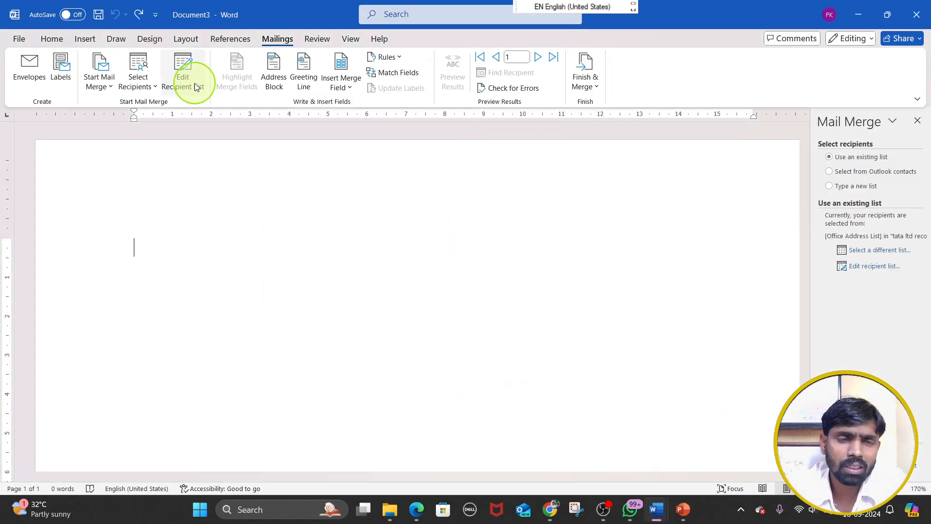
click(146, 86)
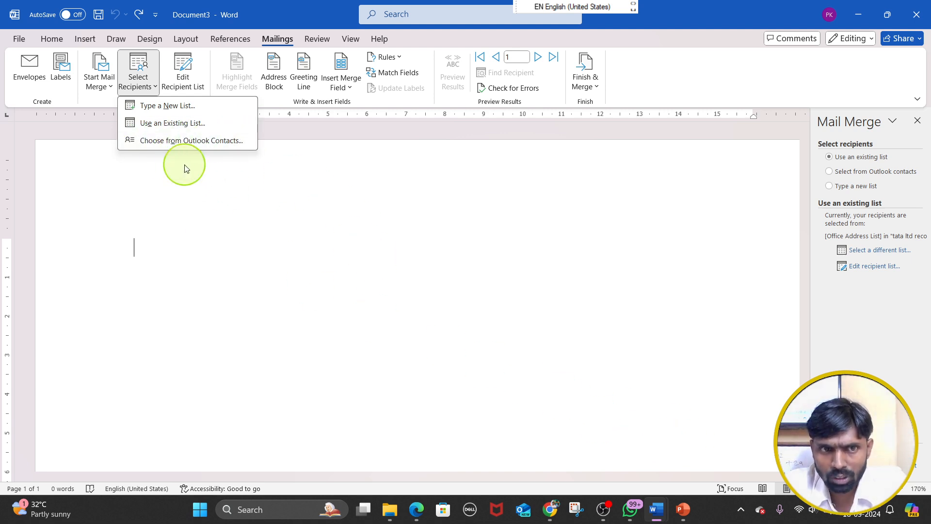
mouse_move(547, 511)
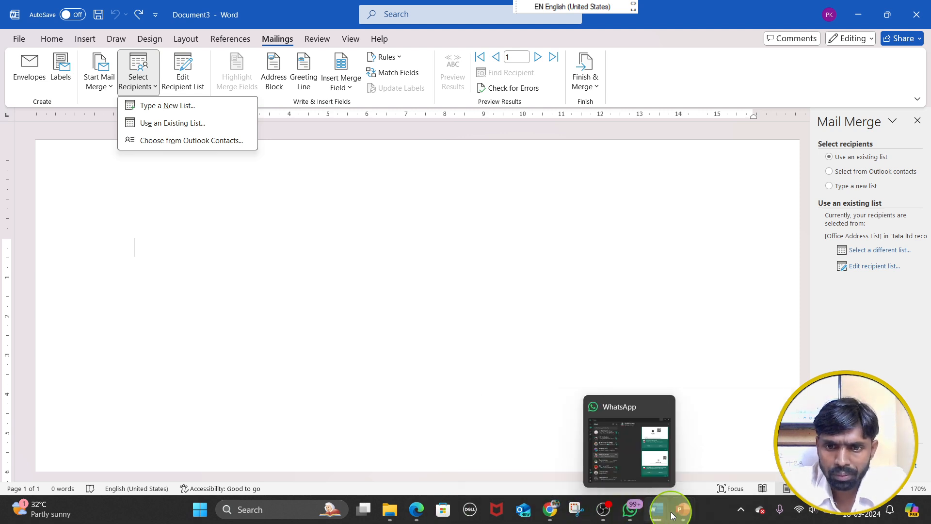
mouse_move(692, 510)
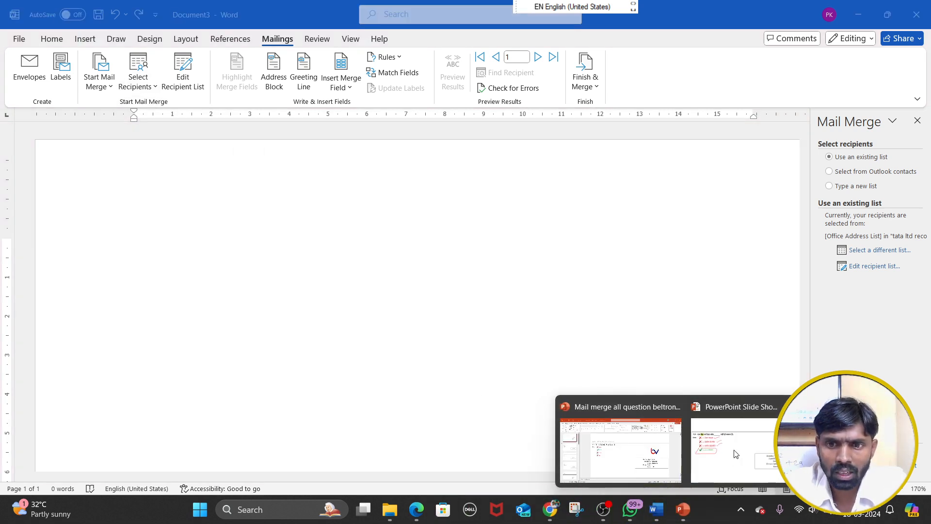
click(709, 454)
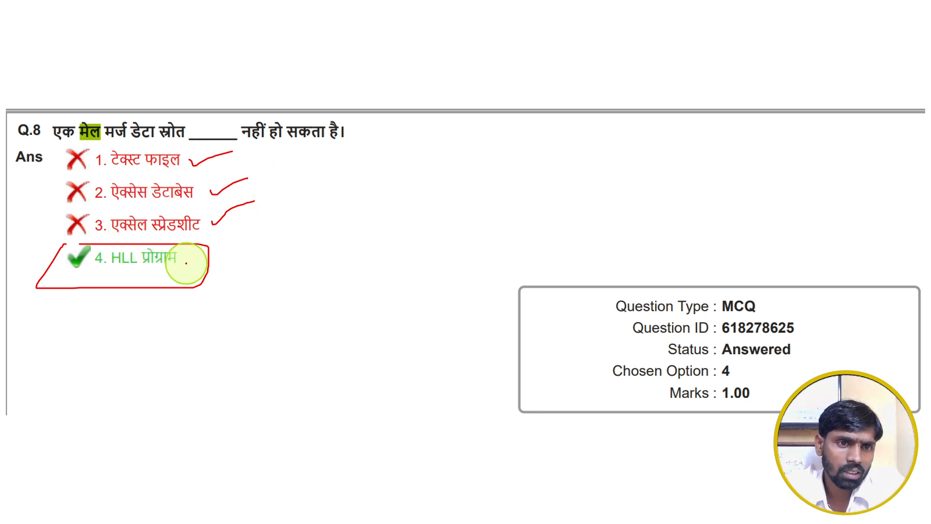
Tick option 4 of Q.8, and on the Q.1 slide circle option 4, ALT+SHIFT+N, in red
drag(189, 260, 249, 242)
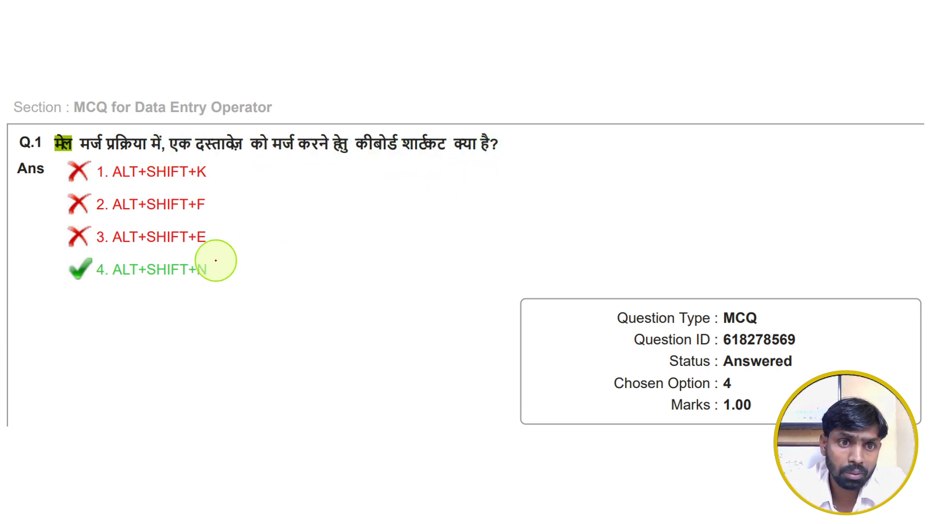
mouse_move(216, 261)
mouse_down()
mouse_move(57, 254)
mouse_move(207, 297)
mouse_move(212, 279)
mouse_up()
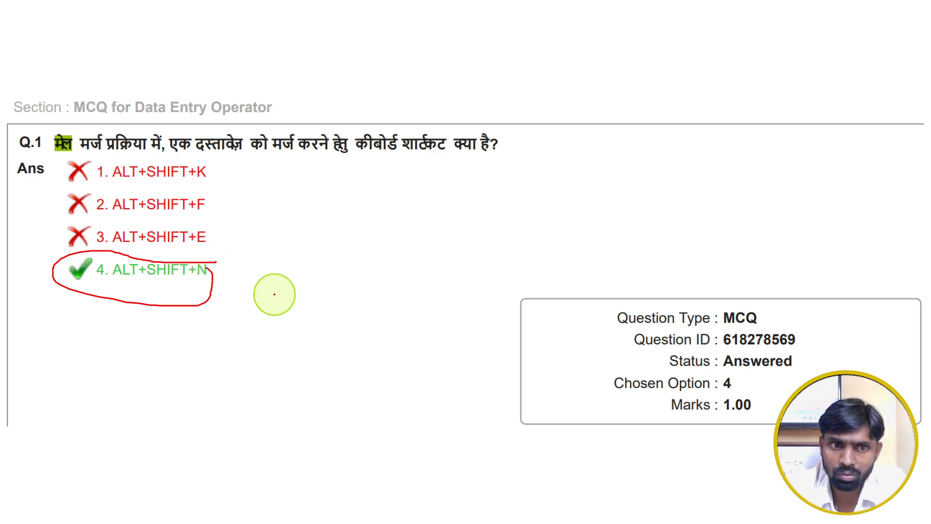
Switch to Document3 in Word, review the Finish & Merge choices, and return to the PowerPoint slide show
key(super)
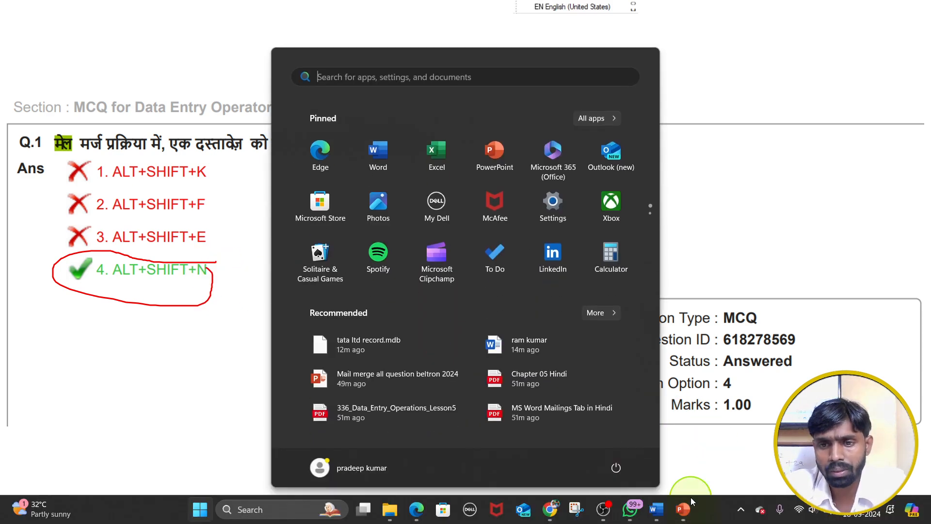
mouse_move(656, 509)
click(744, 455)
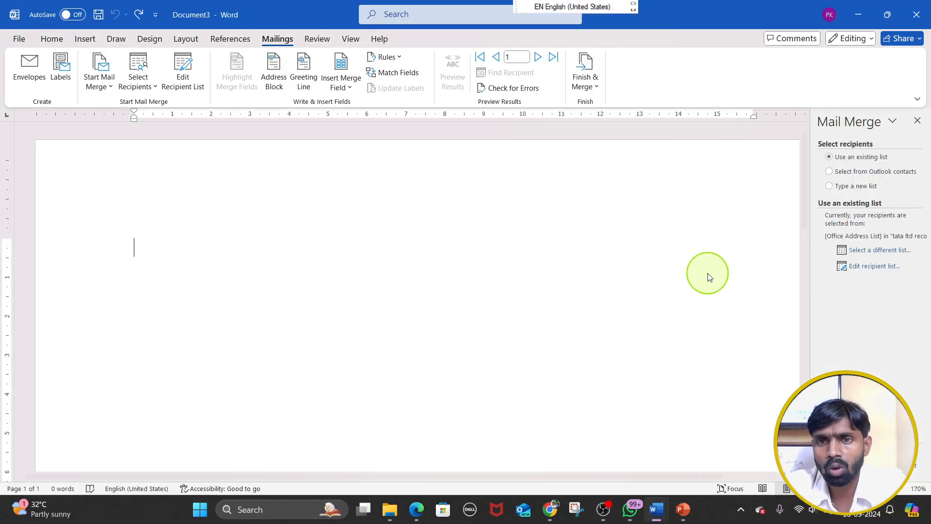
click(583, 84)
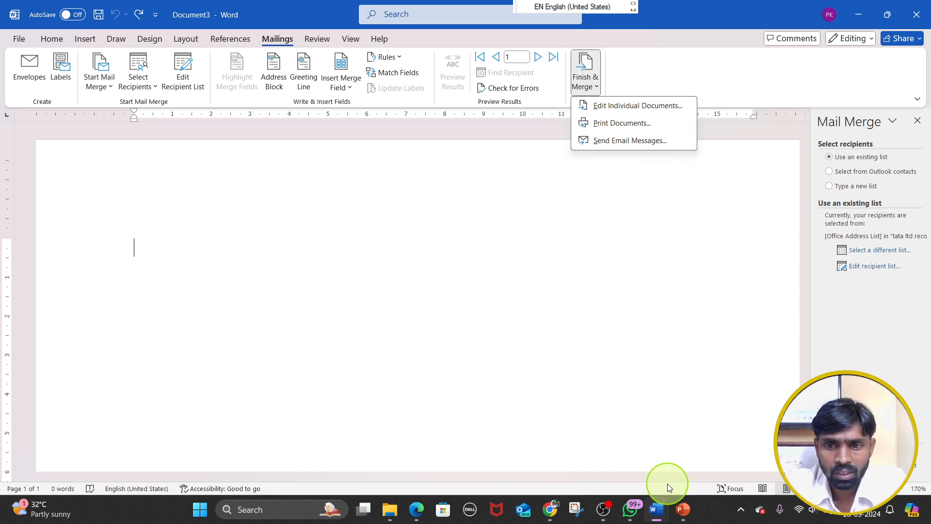
mouse_move(682, 507)
click(716, 443)
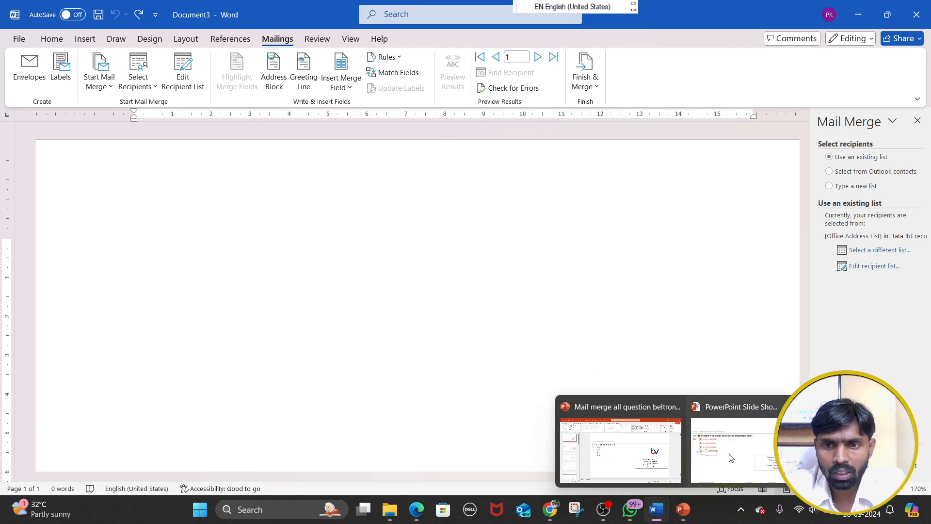
click(731, 457)
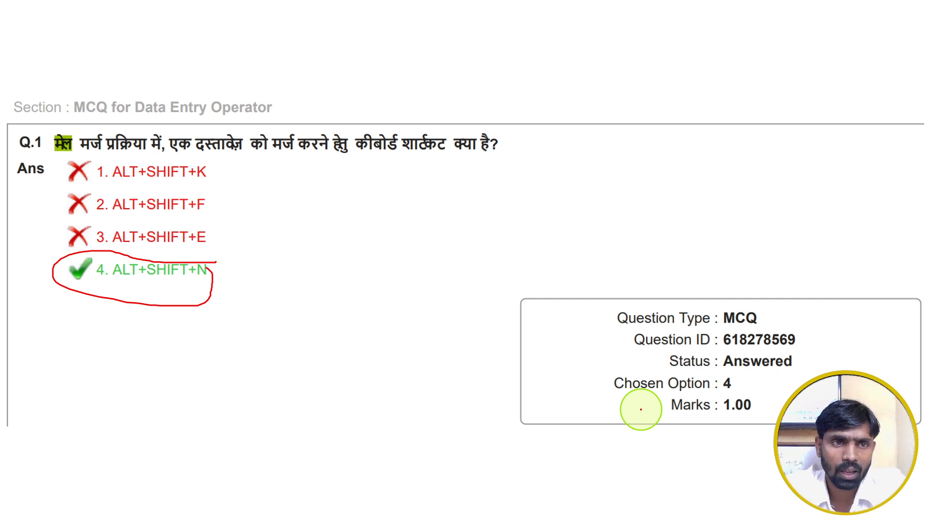
Advance to Q.11, underline parts of the question in red, cross out options 1, 3 and 4, and outline option 2
key(Right)
drag(52, 142, 167, 145)
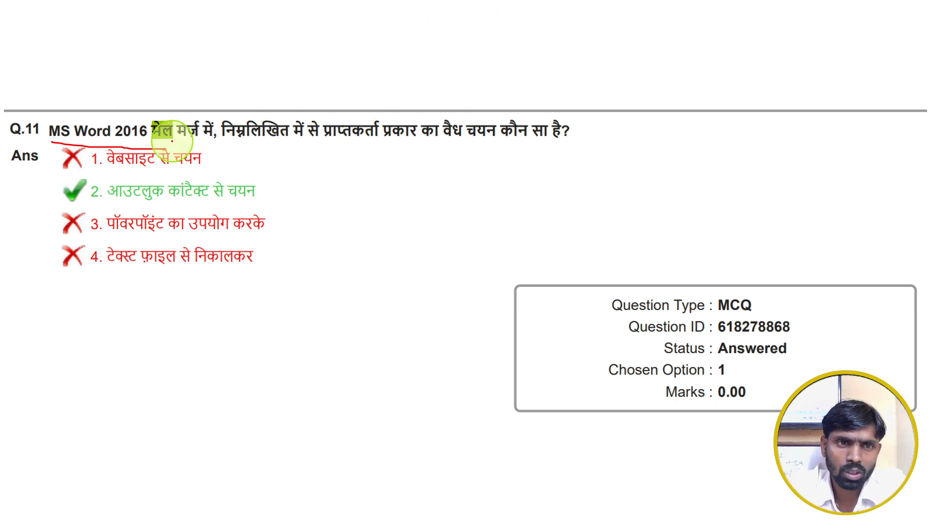
drag(192, 144, 336, 144)
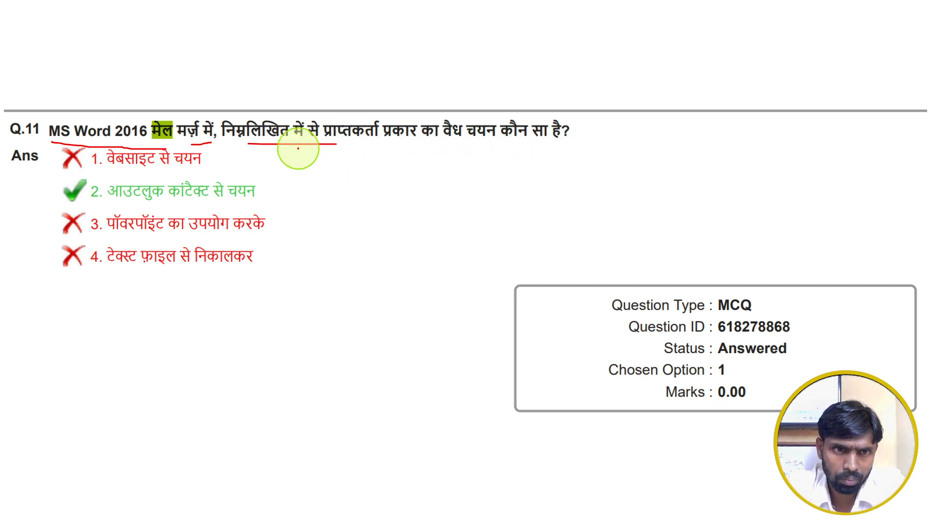
mouse_move(226, 153)
mouse_down()
mouse_move(237, 148)
mouse_move(235, 163)
mouse_up()
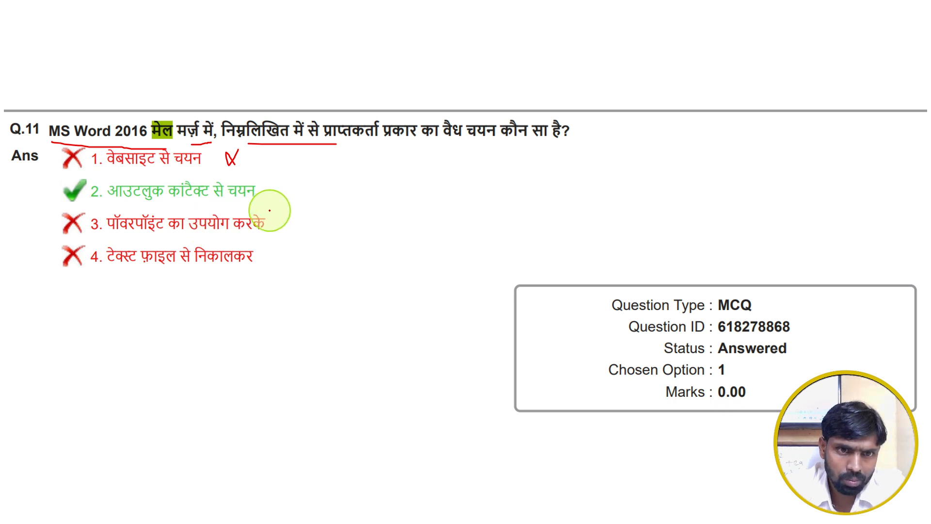
mouse_move(277, 211)
mouse_down()
mouse_move(291, 238)
mouse_move(272, 258)
mouse_move(281, 254)
mouse_move(291, 271)
mouse_up()
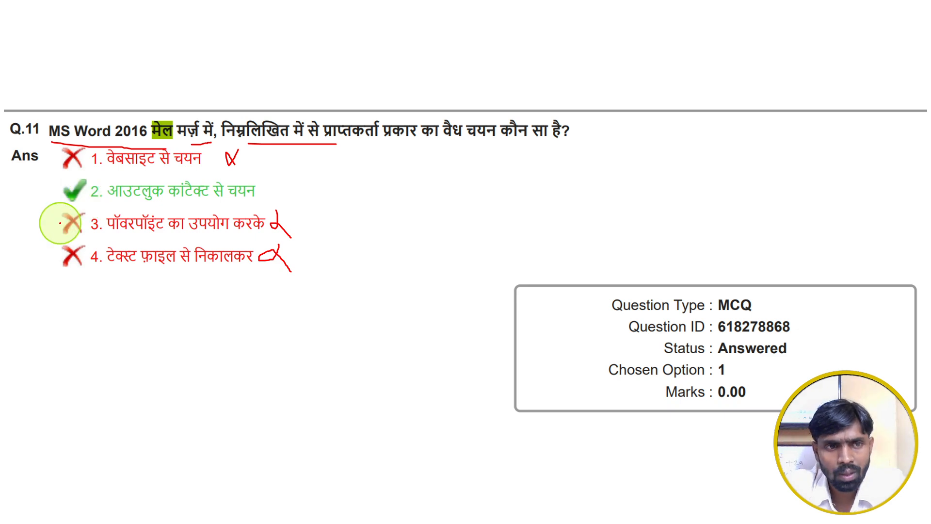
mouse_move(65, 207)
mouse_down()
mouse_move(256, 207)
mouse_move(262, 182)
mouse_move(71, 183)
mouse_move(65, 198)
mouse_up()
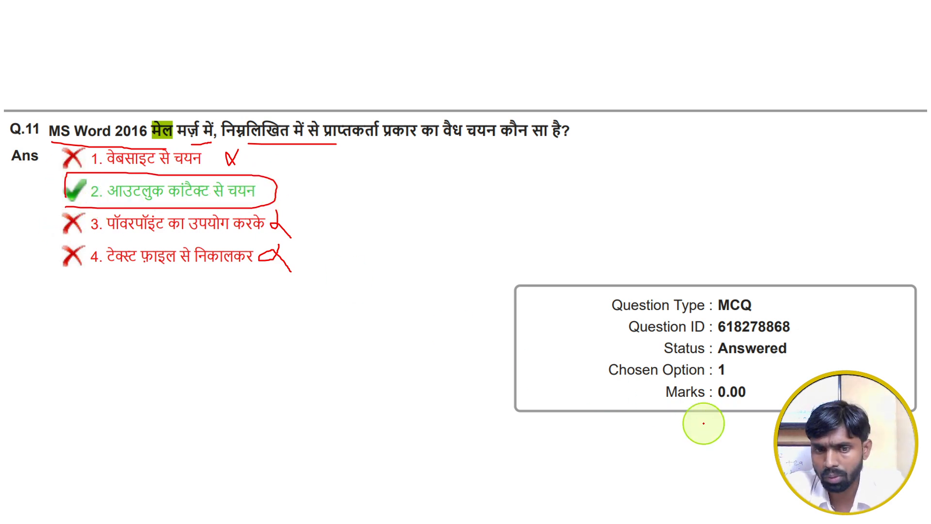
Check the Select Recipients choices in Word's Document3, return to the PowerPoint slide show and advance to Q.47
key(super)
click(654, 509)
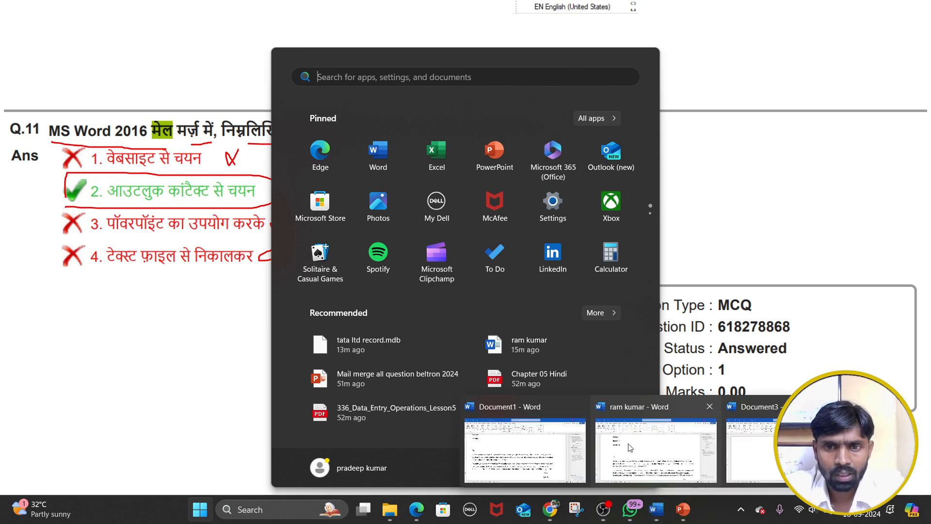
click(509, 477)
click(140, 80)
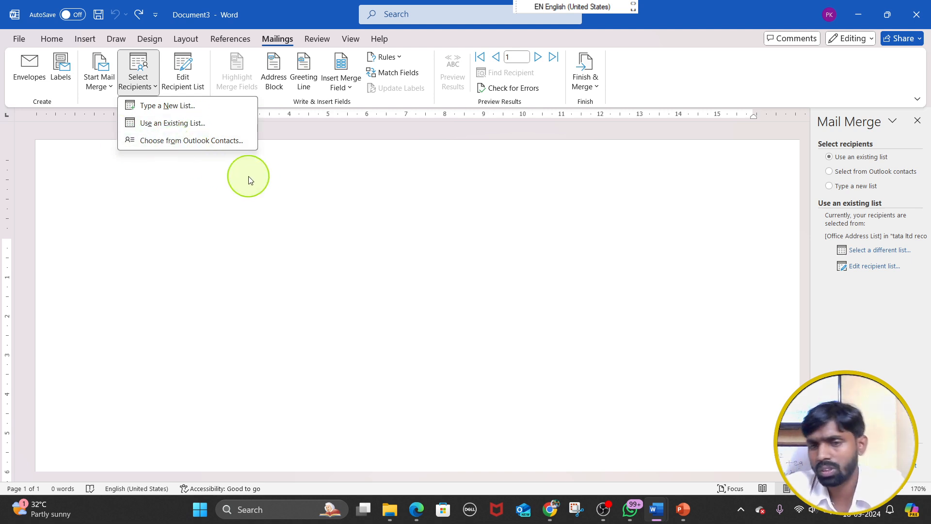
click(682, 509)
click(721, 430)
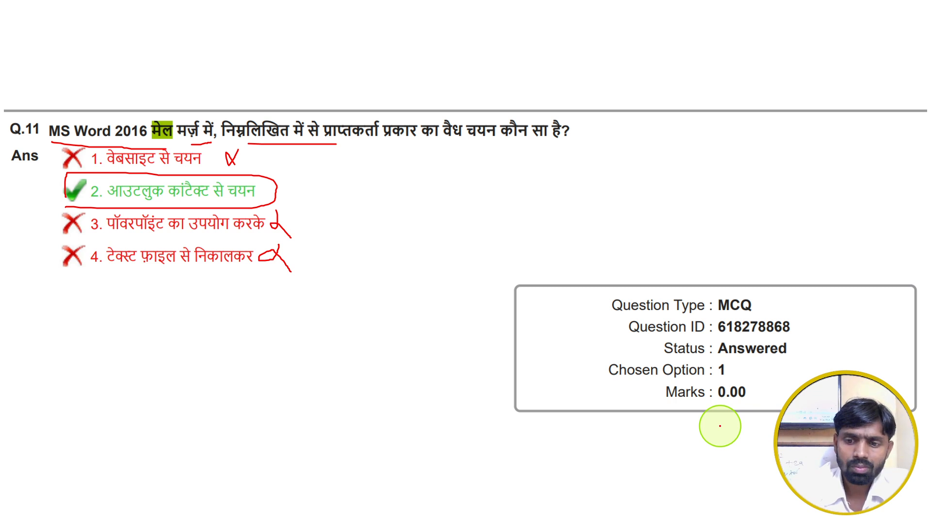
key(Right)
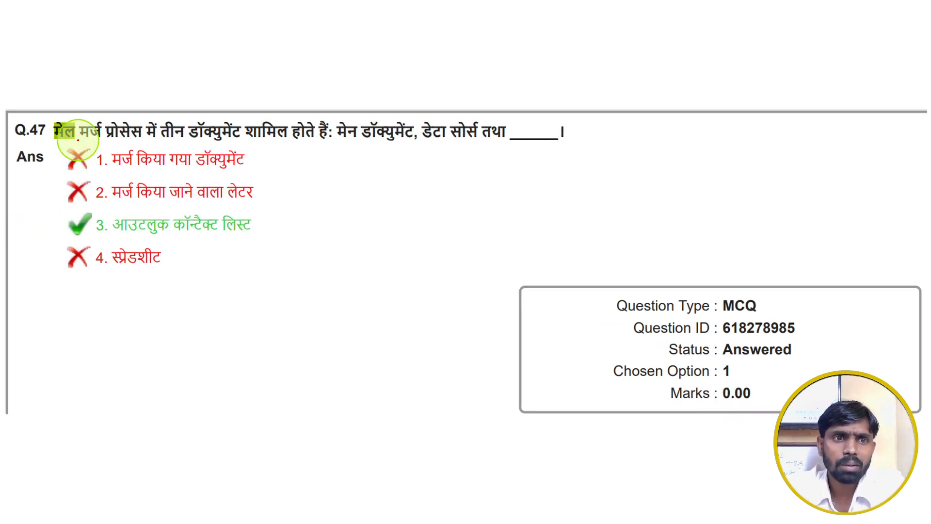